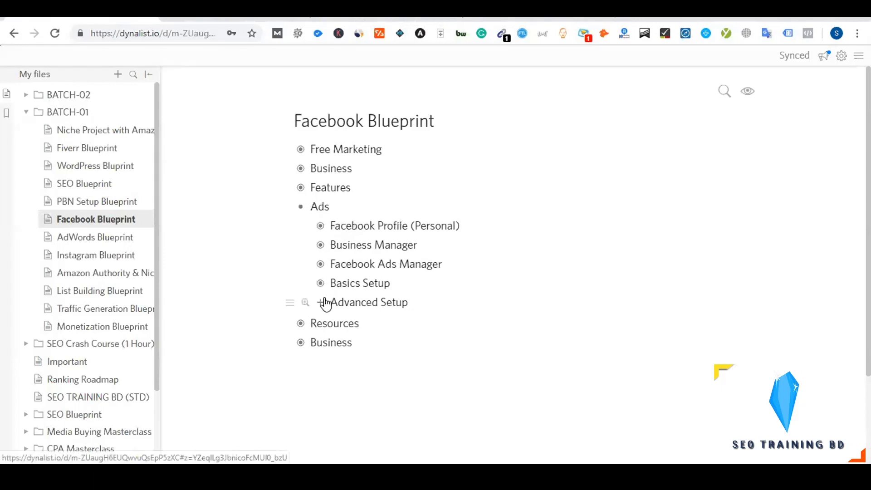
Examine the Audience Journey topic under Advanced Setup in the Ads section, including its Basic and Initial items, and collapse it.
left_click(320, 302)
scroll(404, 220, "down", 3)
left_click(340, 194)
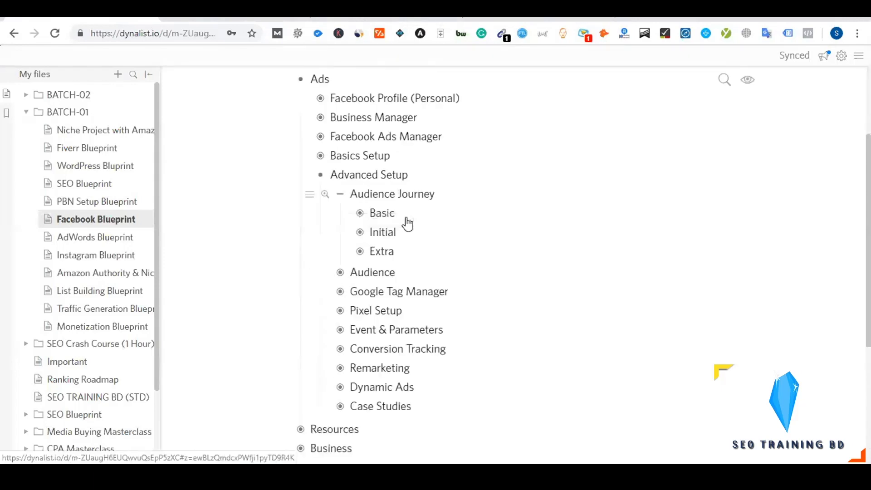
left_click(359, 215)
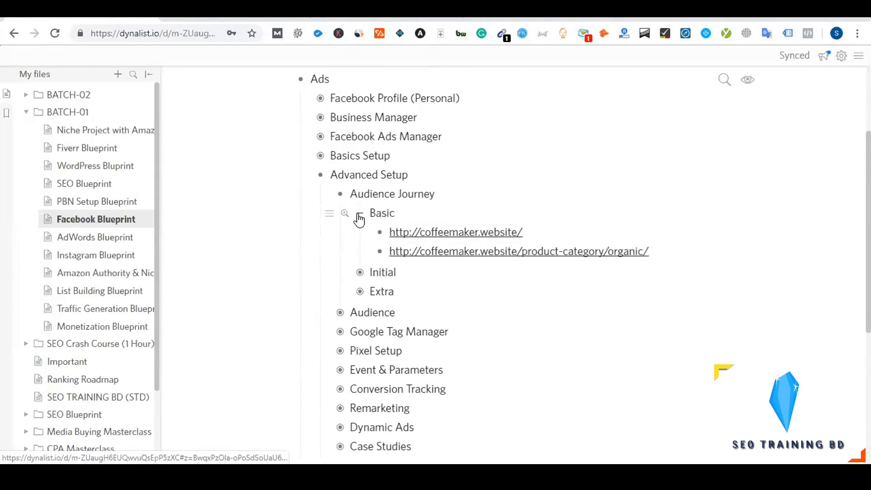
left_click(359, 219)
left_click(360, 236)
left_click(360, 234)
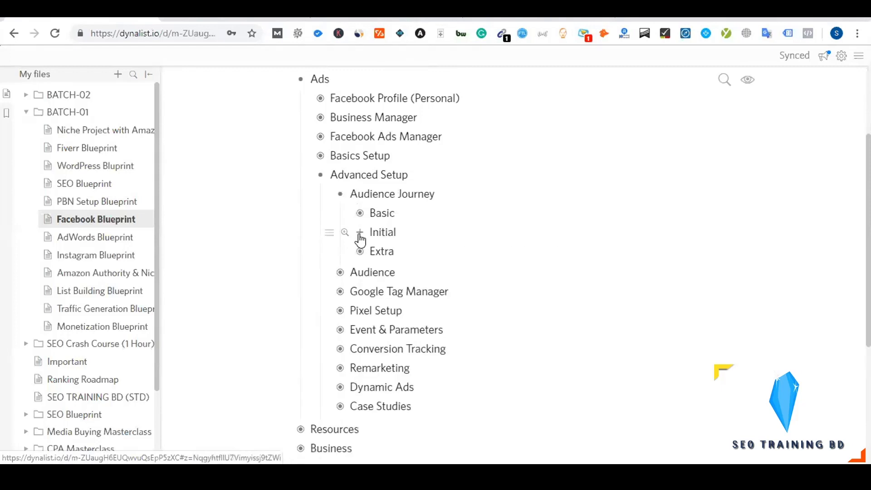
left_click(341, 196)
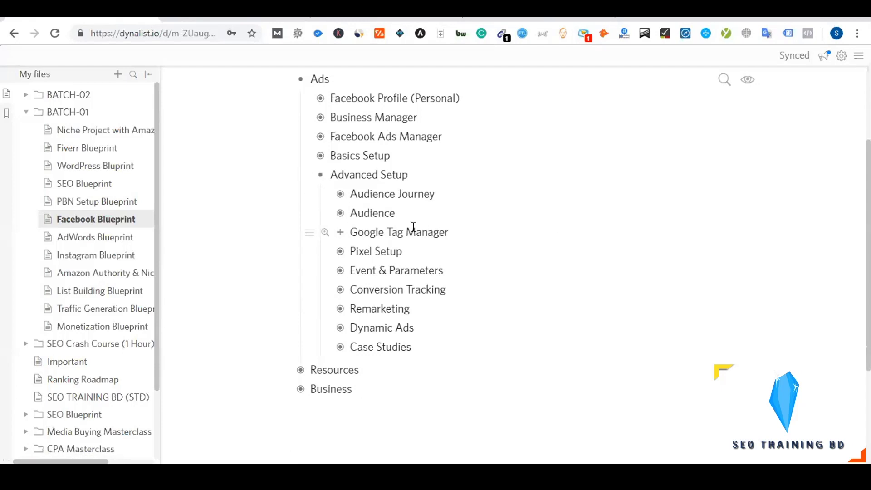
Review the audience types under Audience, collapse that topic, and expand Google Tag Manager.
left_click(341, 213)
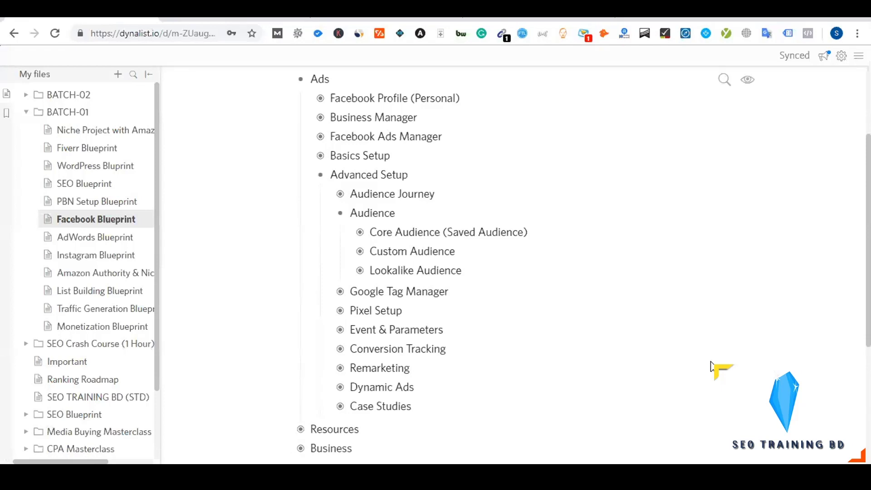
scroll(338, 159, "down", 1)
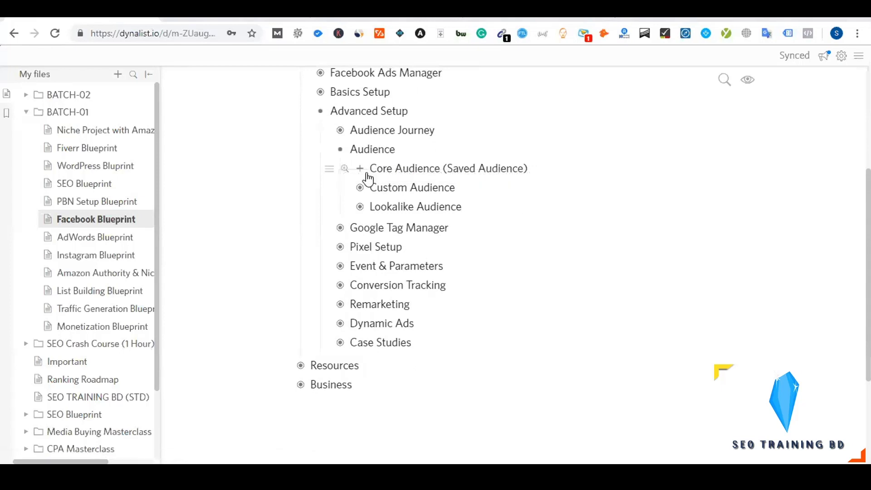
left_click(342, 152)
left_click(340, 168)
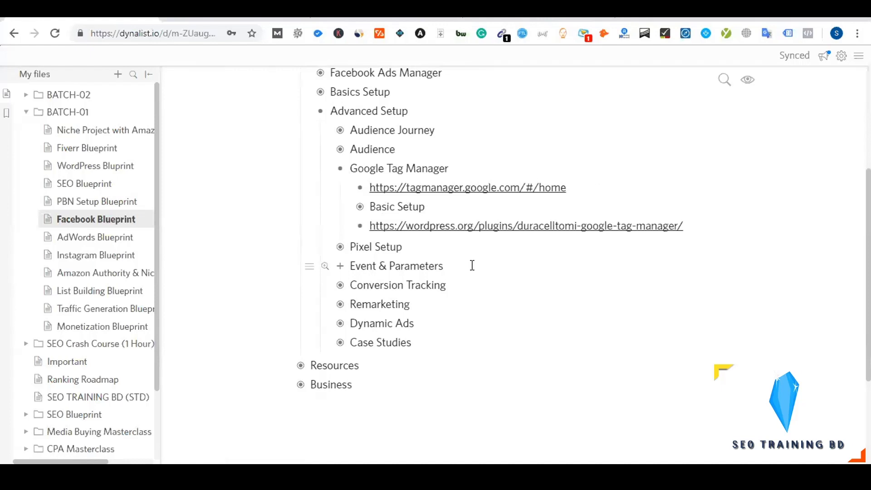
Switch to the coffeemaker.website WordPress dashboard, open the live site, and look over its home page down to the footer.
left_click(501, 9)
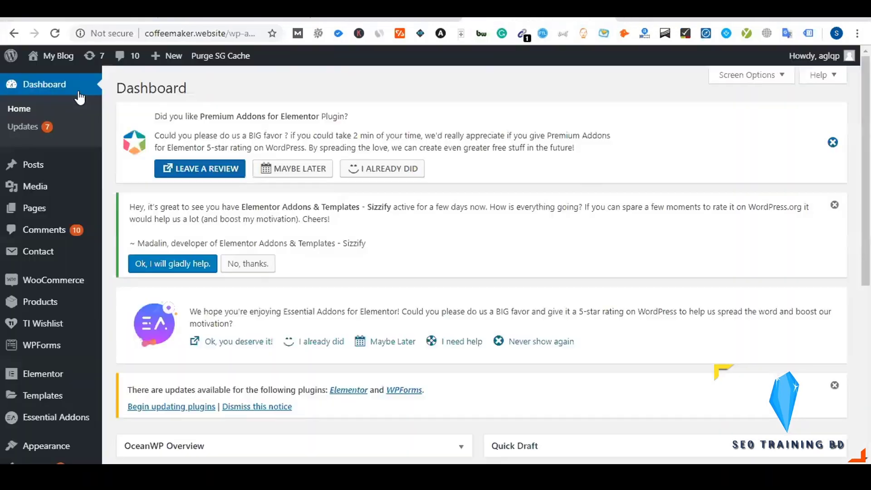
mouse_move(47, 59)
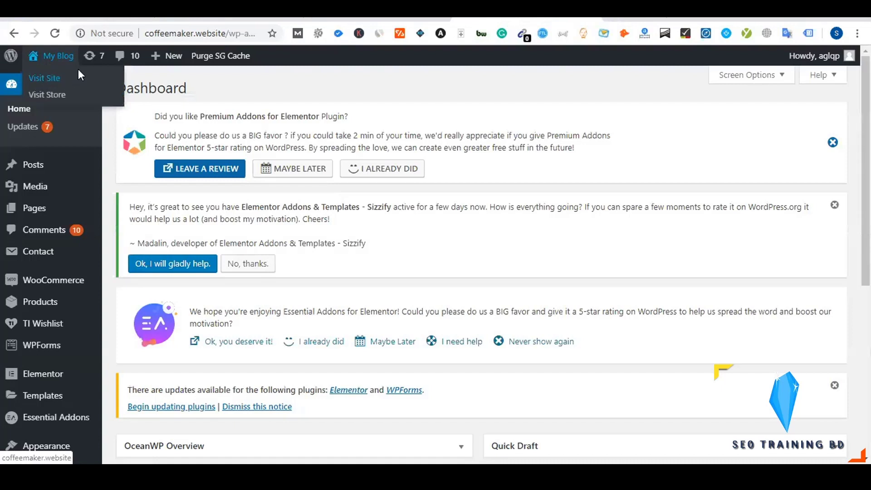
left_click(45, 76)
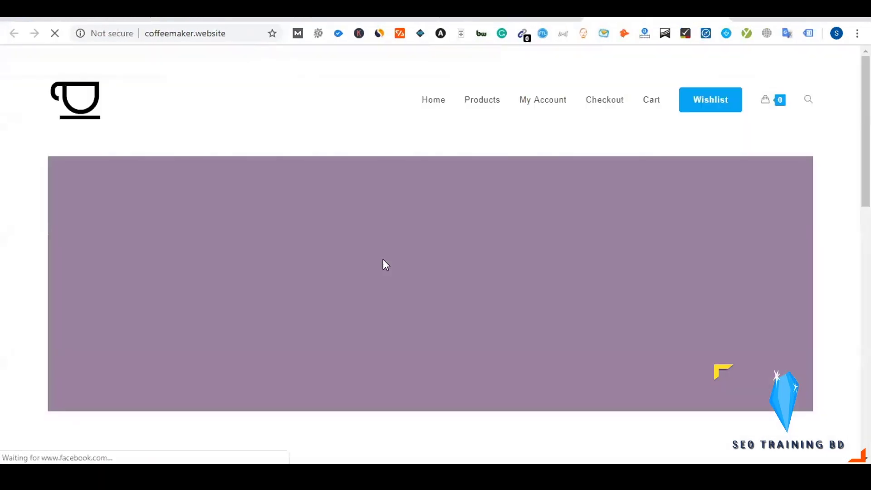
scroll(383, 260, "down", 10)
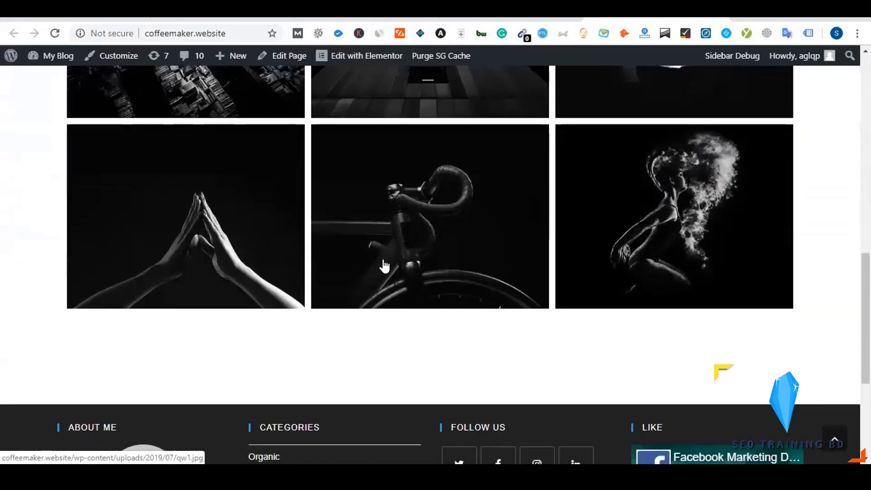
scroll(384, 266, "down", 5)
scroll(383, 260, "up", 15)
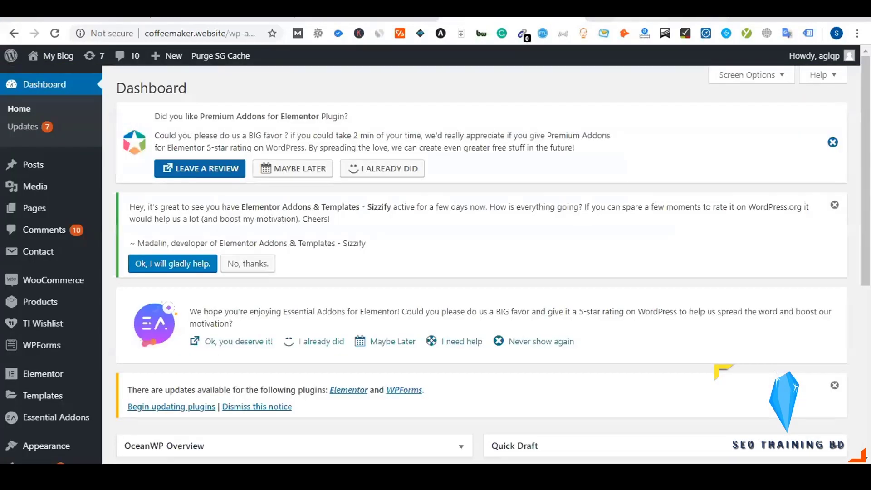
Switch to Google Tag Manager and open the web container of the Coffee Maker account.
left_click(635, 18)
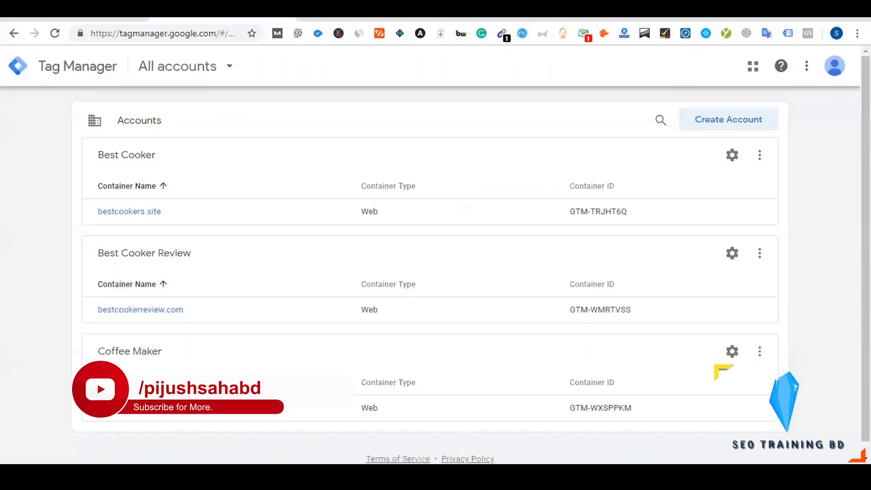
left_click(140, 419)
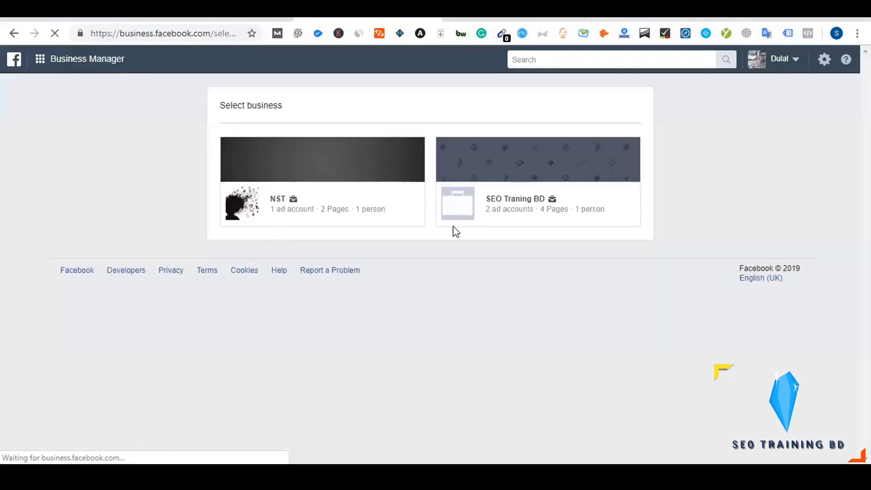
Select the SEO Traning BD business in Facebook Business Manager and open its Ads Manager.
left_click(499, 225)
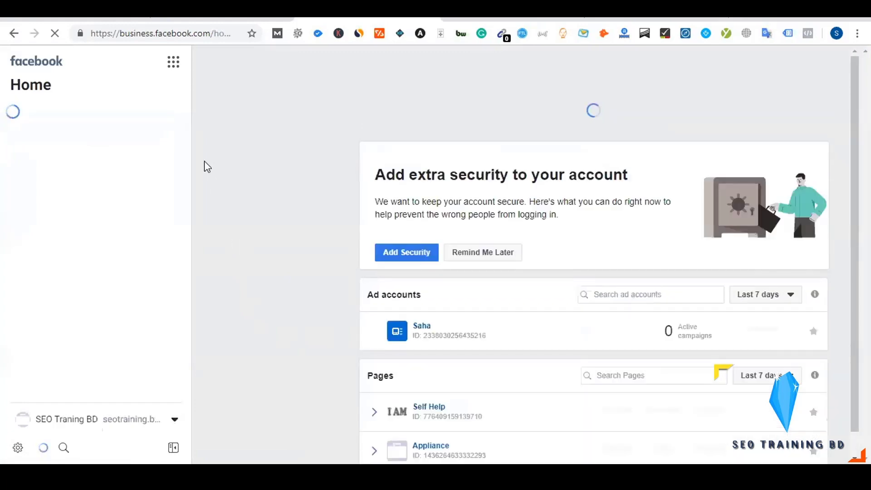
left_click(54, 130)
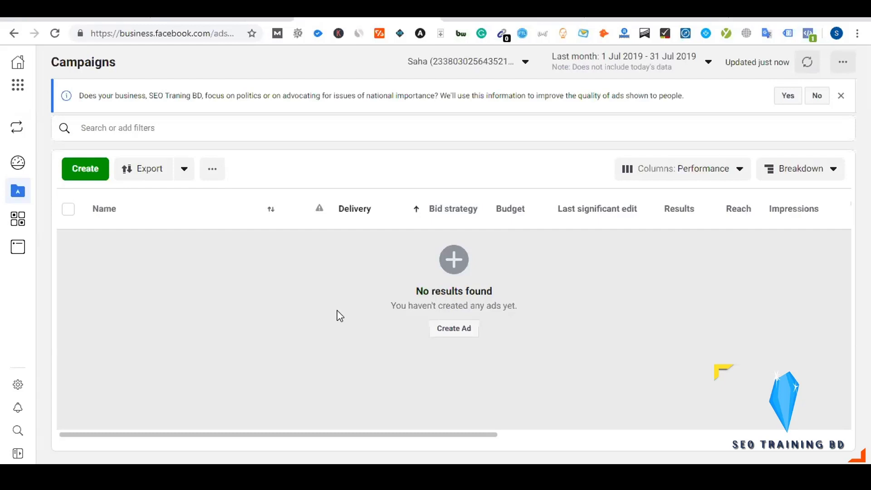
Switch back to the coffeemaker.website home page and examine its header, banner, latest products and footer.
left_click(599, 19)
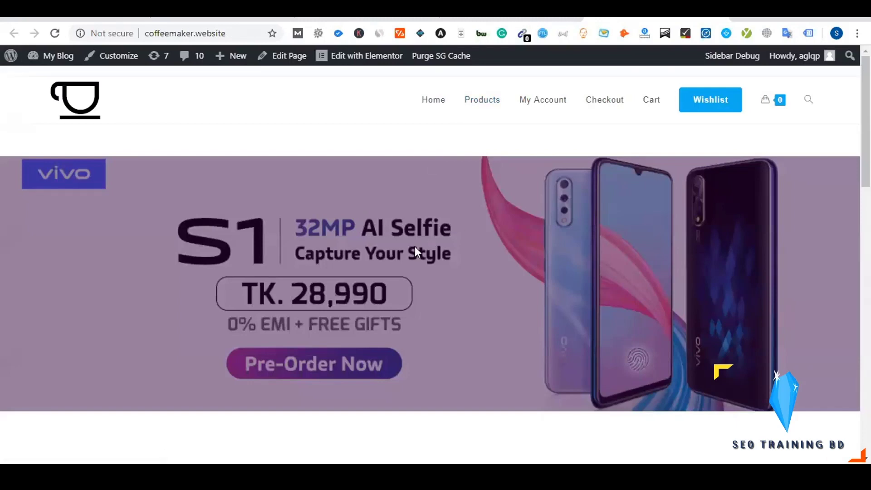
scroll(414, 247, "down", 15)
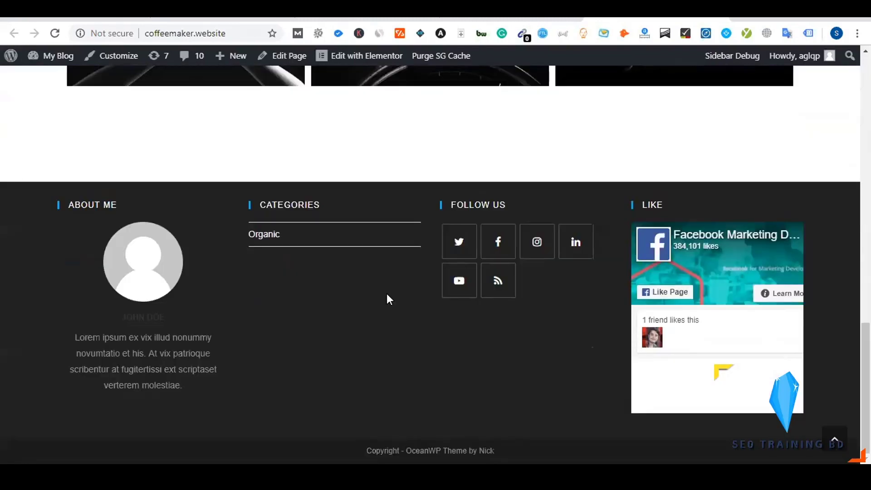
scroll(389, 299, "up", 15)
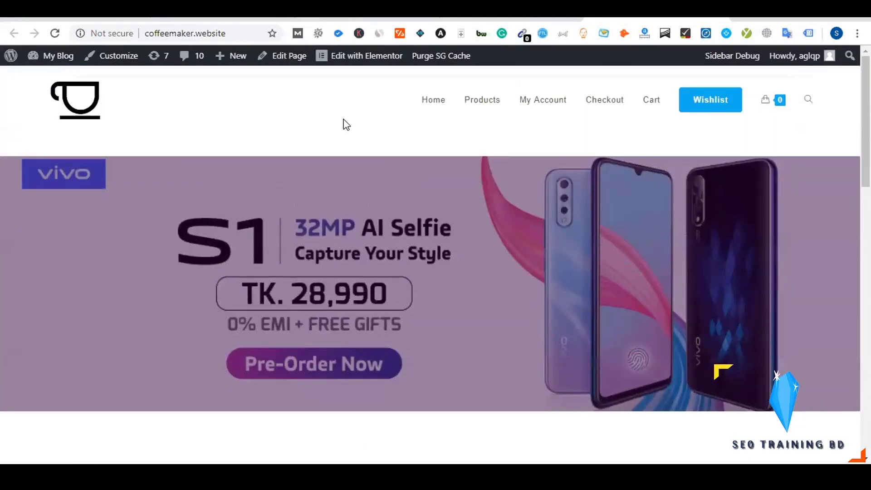
mouse_move(781, 109)
scroll(366, 300, "down", 3)
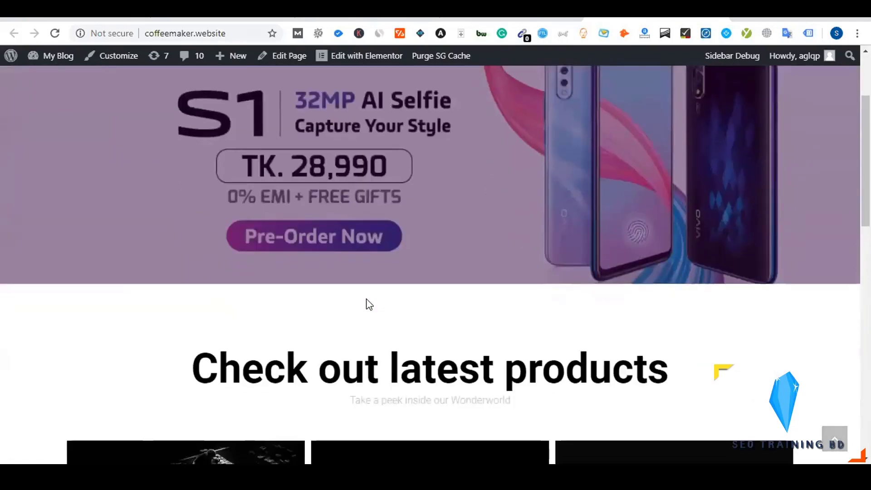
scroll(367, 305, "down", 6)
scroll(367, 306, "down", 3)
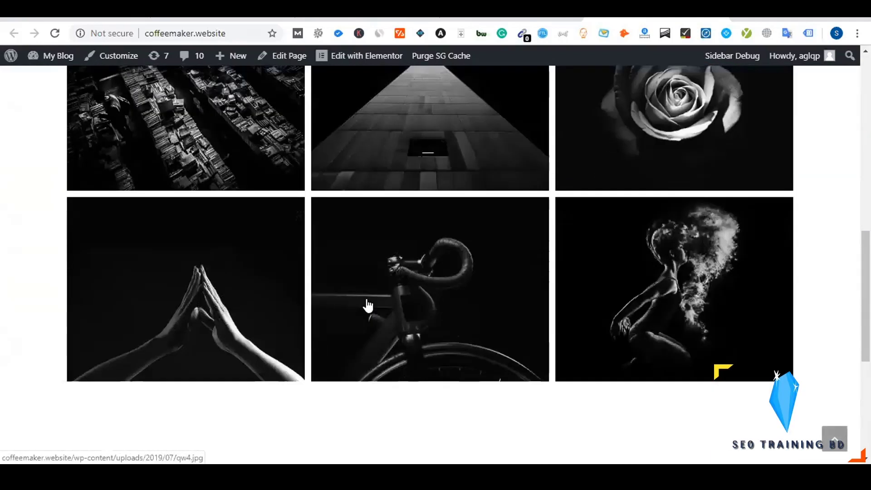
scroll(367, 303, "down", 5)
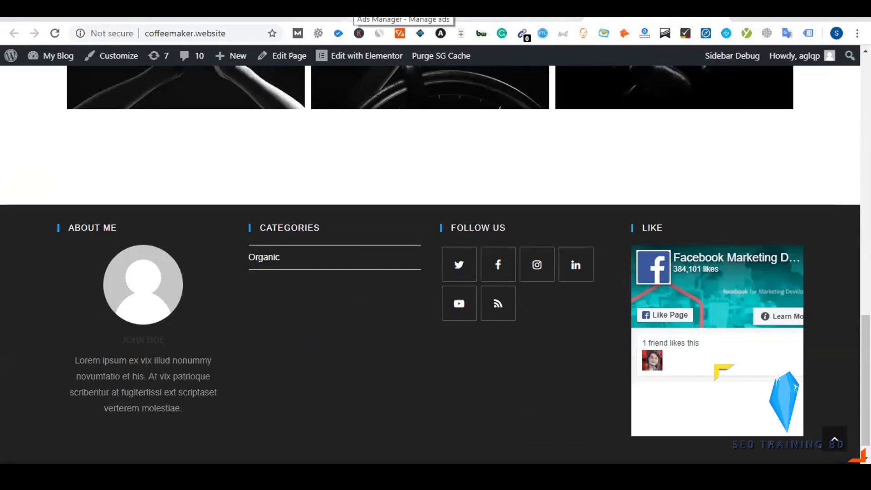
Return to Facebook Ads Manager and open Events Manager for the ad account.
left_click(362, 11)
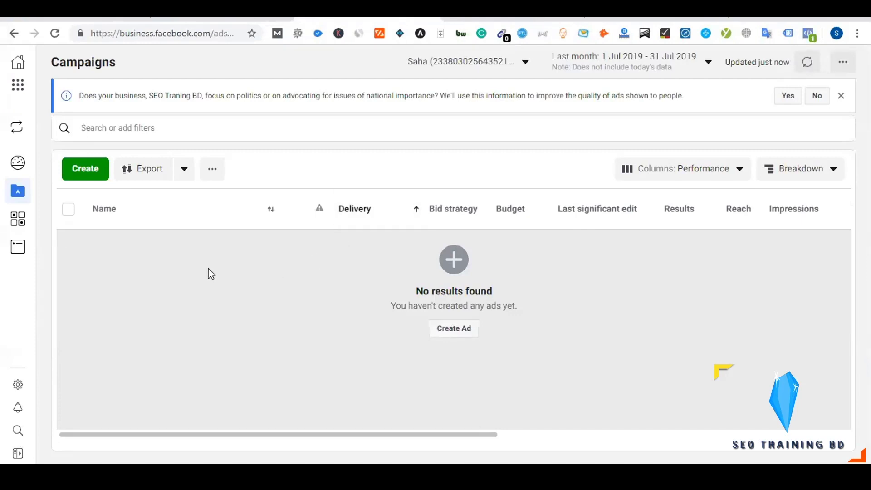
left_click(15, 91)
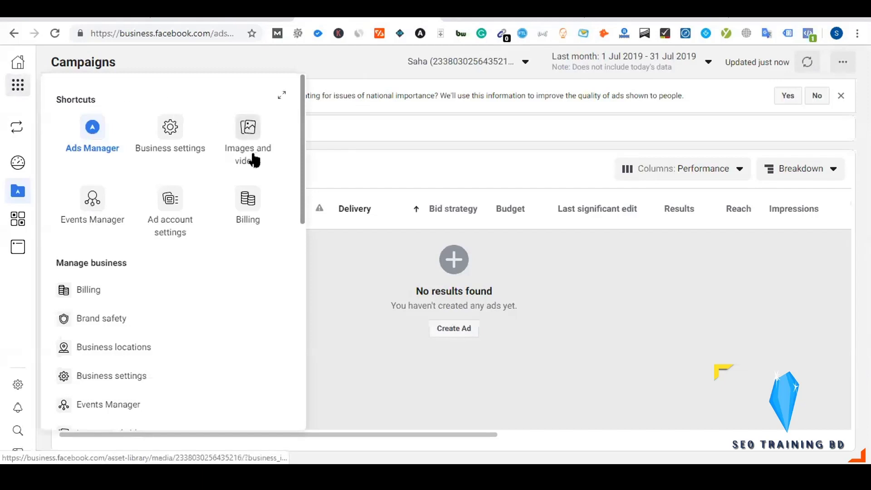
left_click(91, 200)
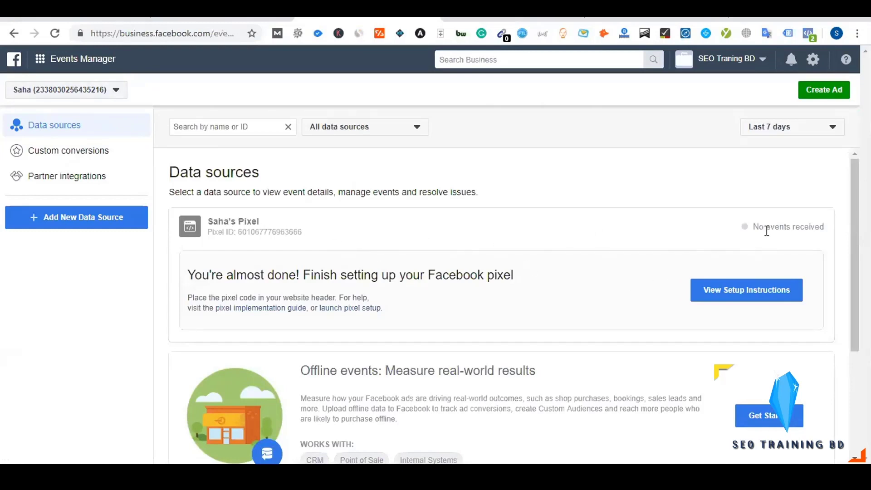
Open the setup instructions of the existing Facebook pixel and choose to manually install the pixel code yourself.
left_click_drag(766, 231, 838, 234)
left_click(733, 242)
left_click(731, 297)
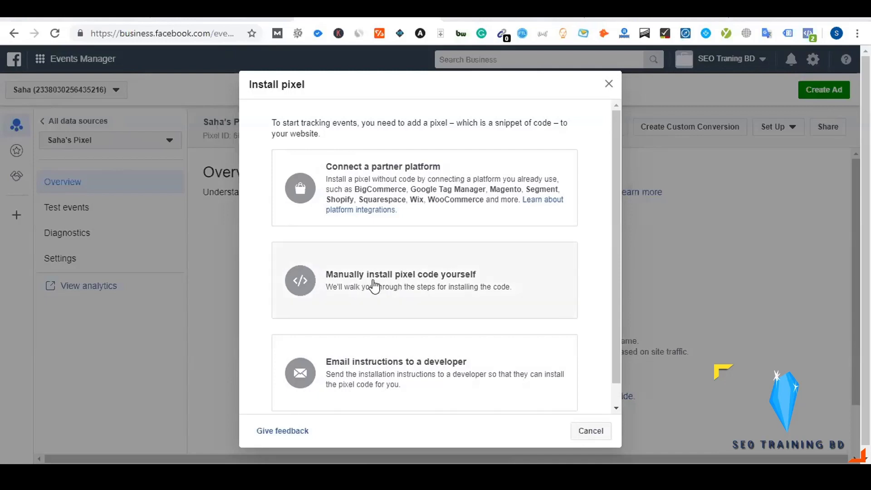
left_click(374, 287)
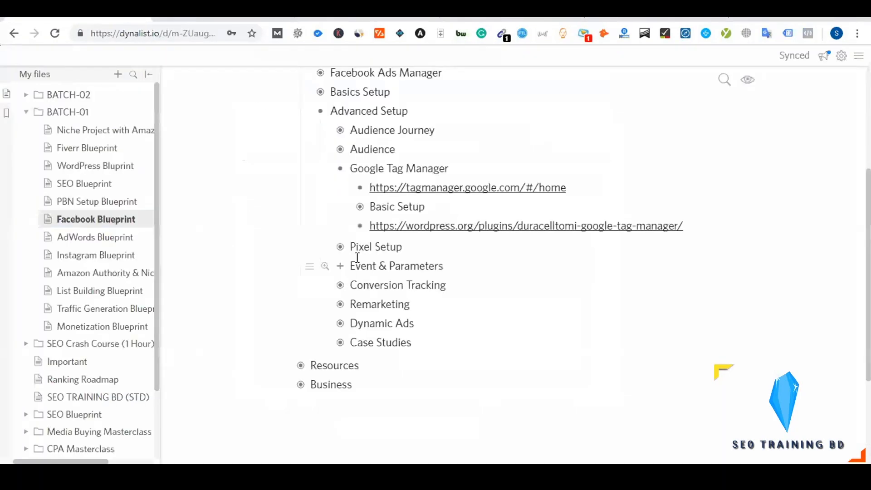
In the Dynalist Facebook Blueprint outline, collapse Google Tag Manager and expand Pixel Setup with its Facebook Pixel item.
left_click(337, 173)
left_click(340, 188)
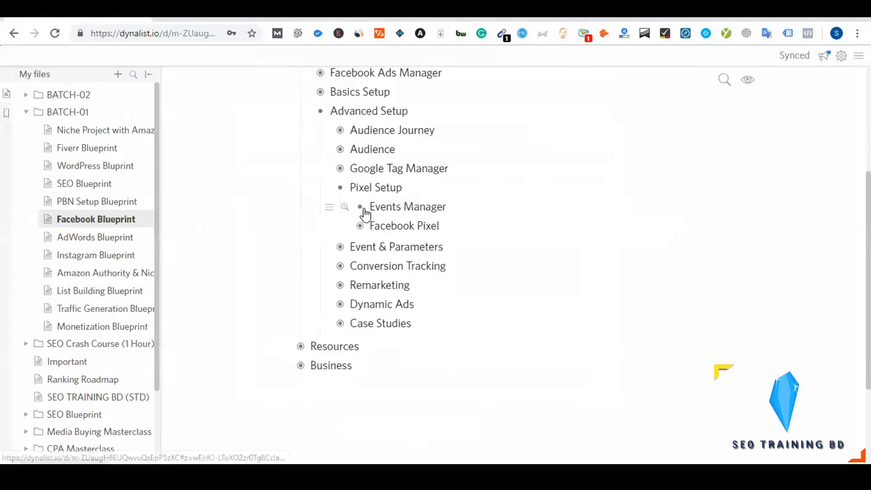
left_click(363, 225)
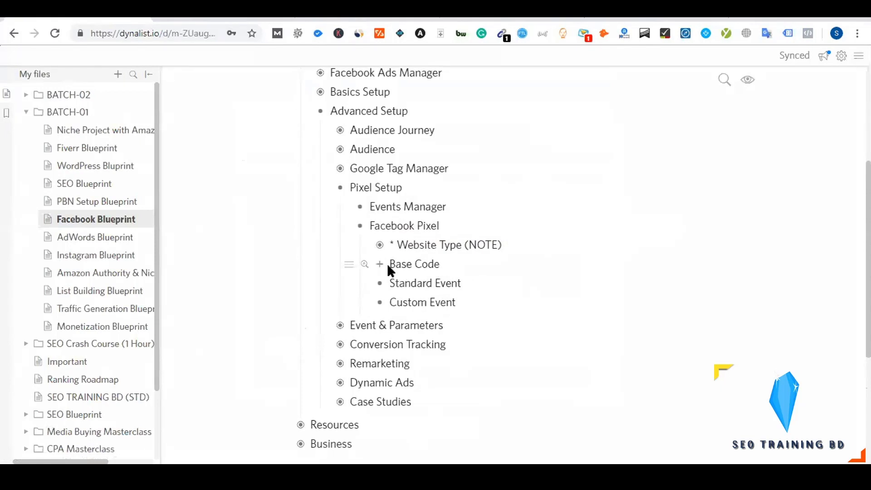
Highlight the Base Code, Standard Event and Custom Event items under Facebook Pixel one after another.
left_click_drag(389, 264, 449, 262)
double_click(448, 283)
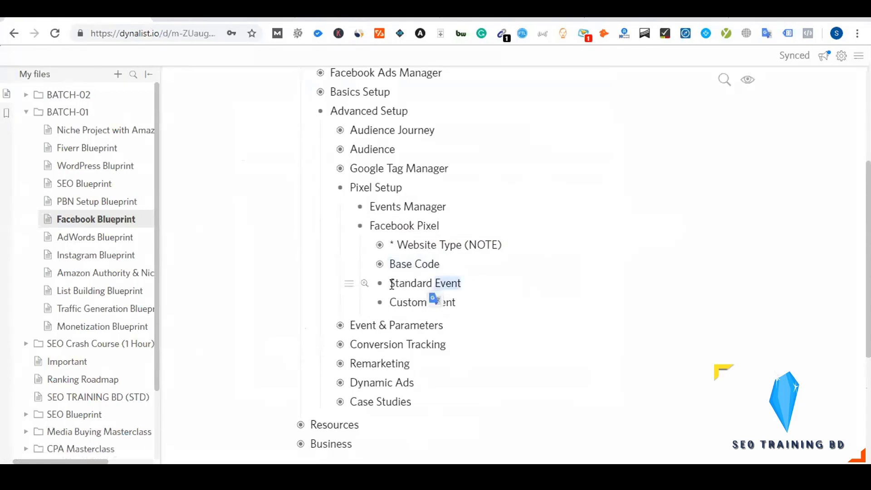
double_click(391, 284)
left_click_drag(391, 284, 483, 280)
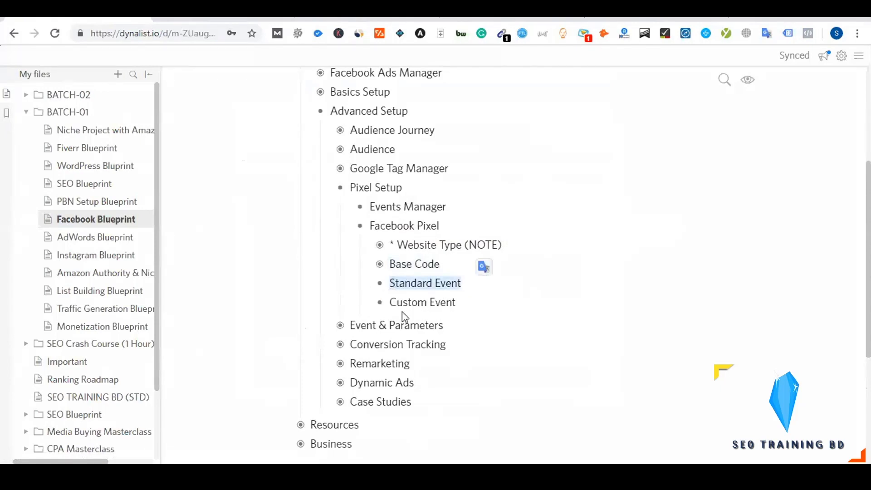
left_click_drag(391, 302, 472, 303)
left_click(436, 303)
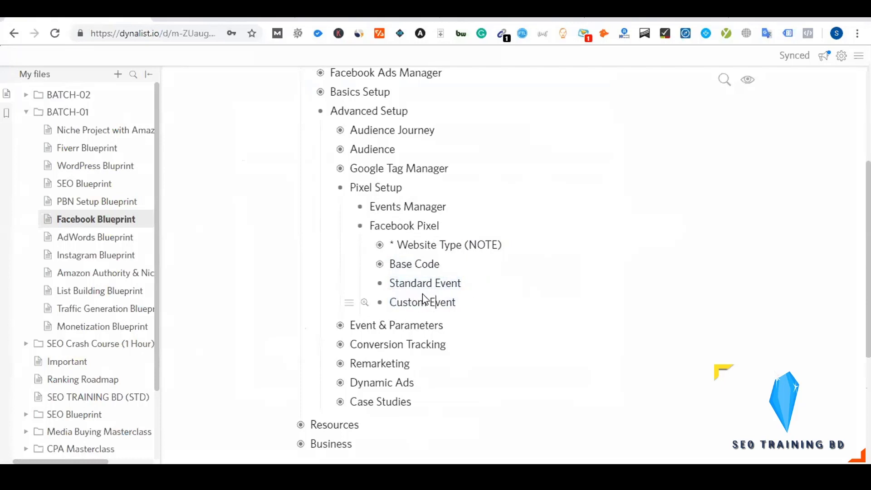
Expand the Base Code item and its script block to show the full Facebook pixel code.
left_click(379, 265)
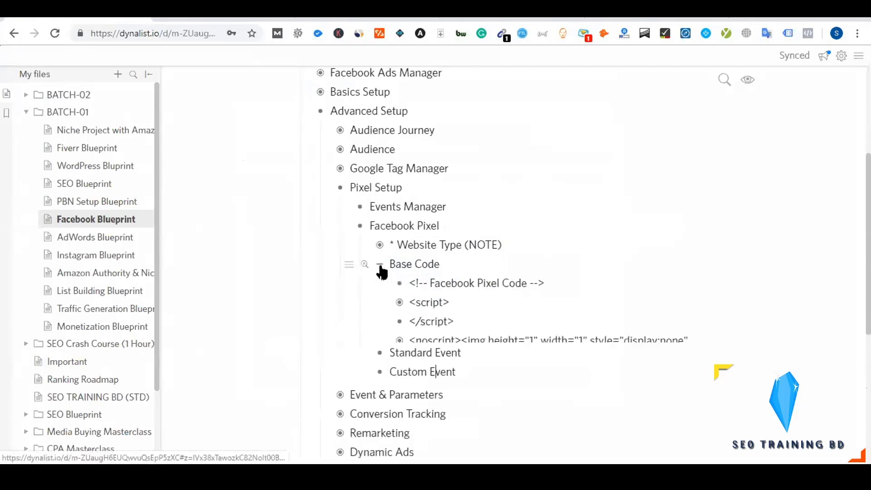
scroll(520, 289, "down", 2)
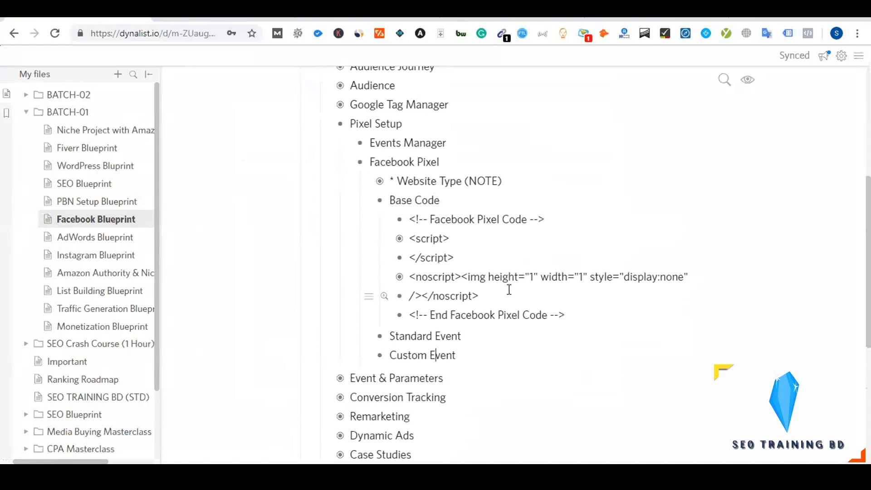
left_click(399, 239)
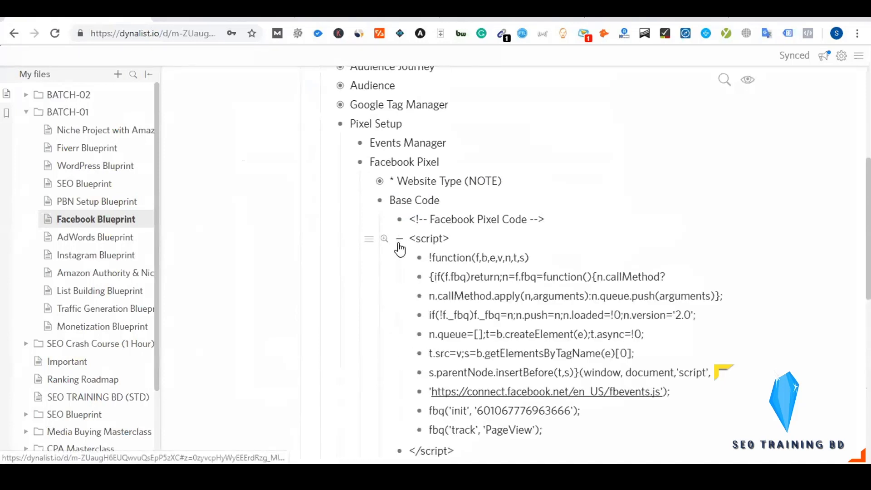
In Facebook Events Manager, open the pixel's manual code installation instructions and go to the section for copying the entire pixel code.
left_click(399, 239)
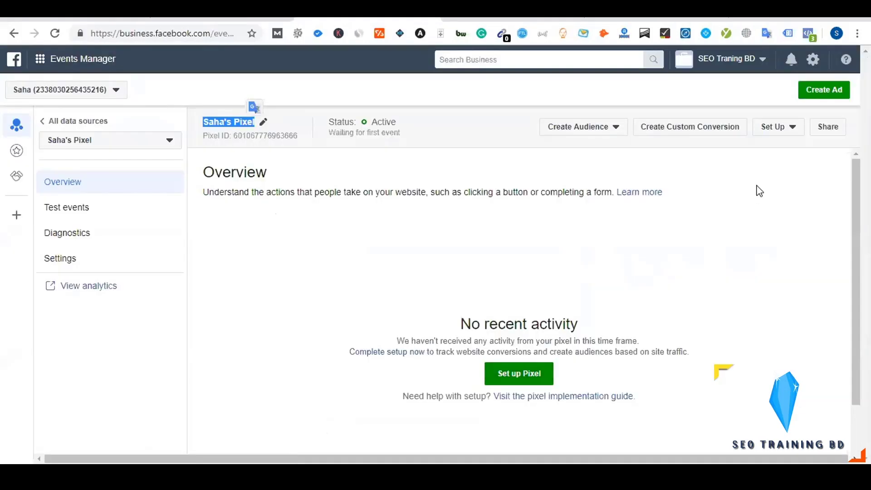
left_click(772, 131)
left_click(787, 144)
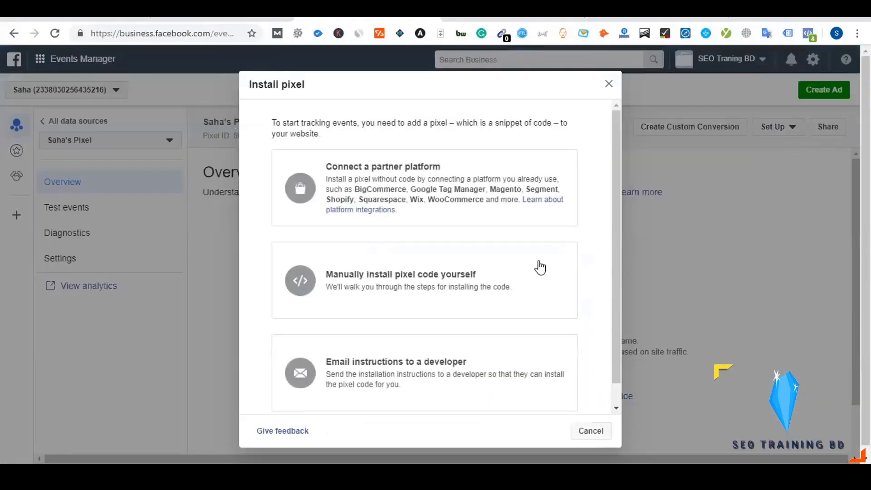
left_click(364, 277)
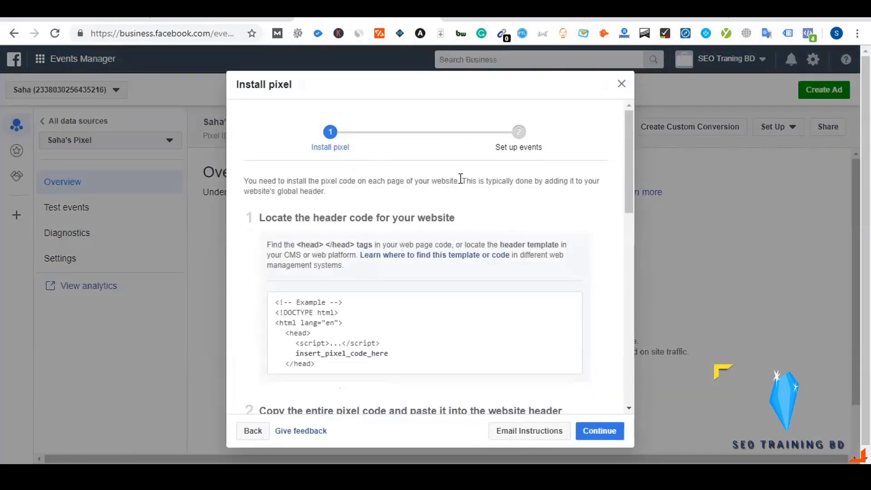
scroll(449, 200, "down", 5)
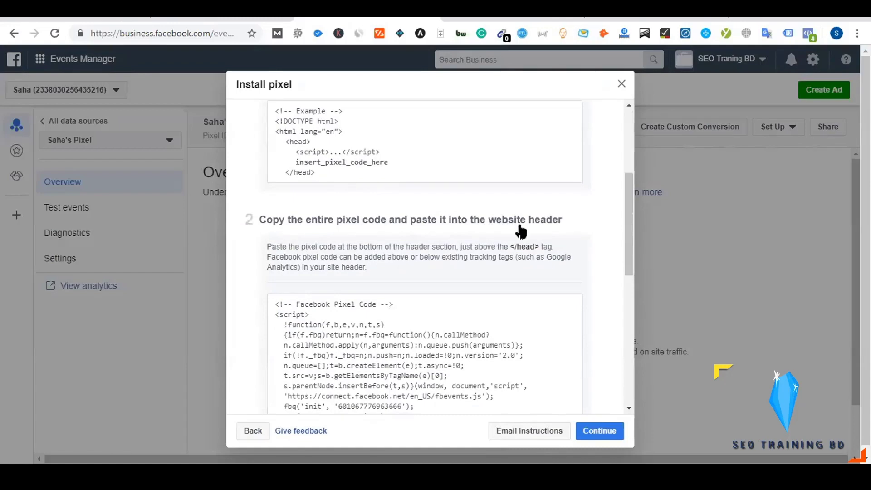
scroll(515, 231, "down", 3)
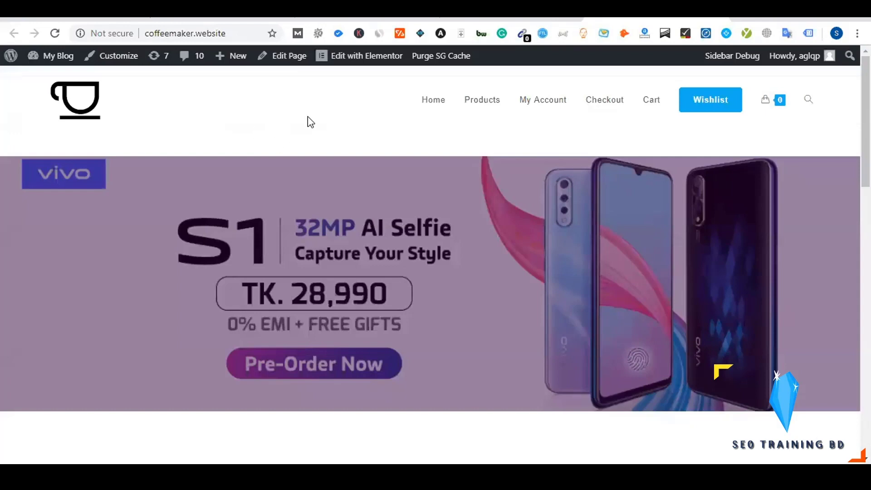
Switch to the coffeemaker.website WordPress dashboard and open the OceanWP theme files in the Theme Editor.
left_click(495, 12)
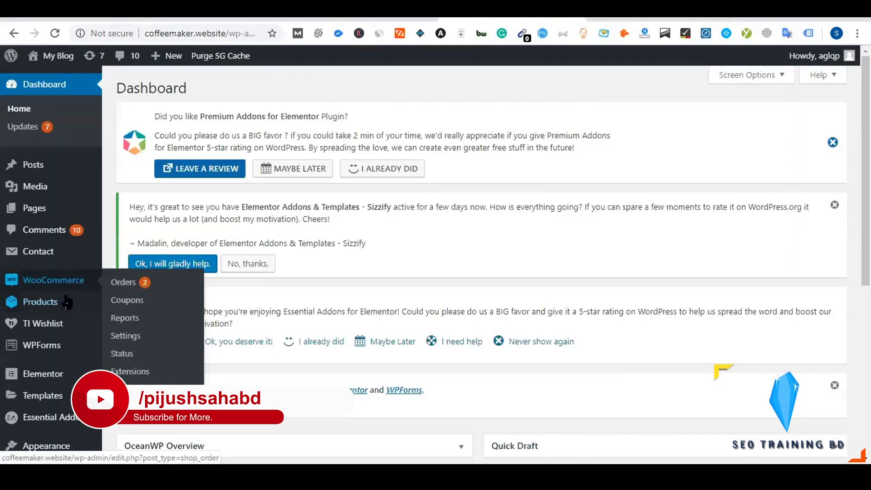
scroll(56, 313, "down", 3)
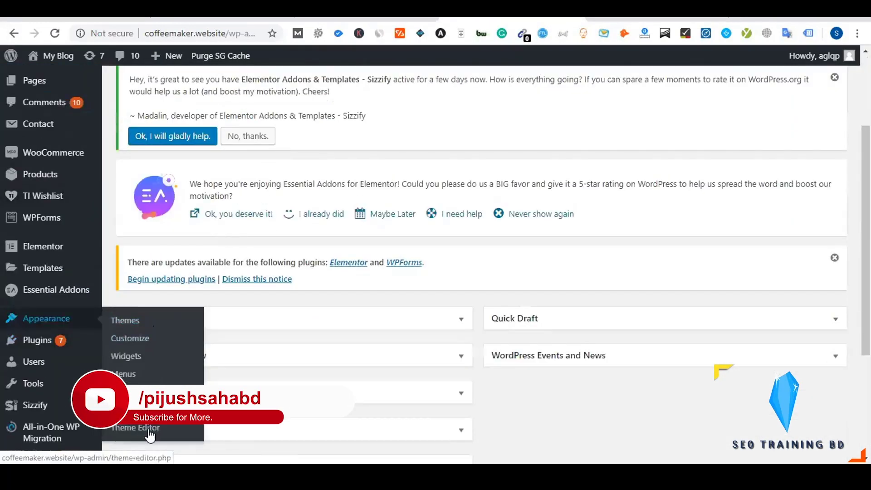
left_click(150, 435)
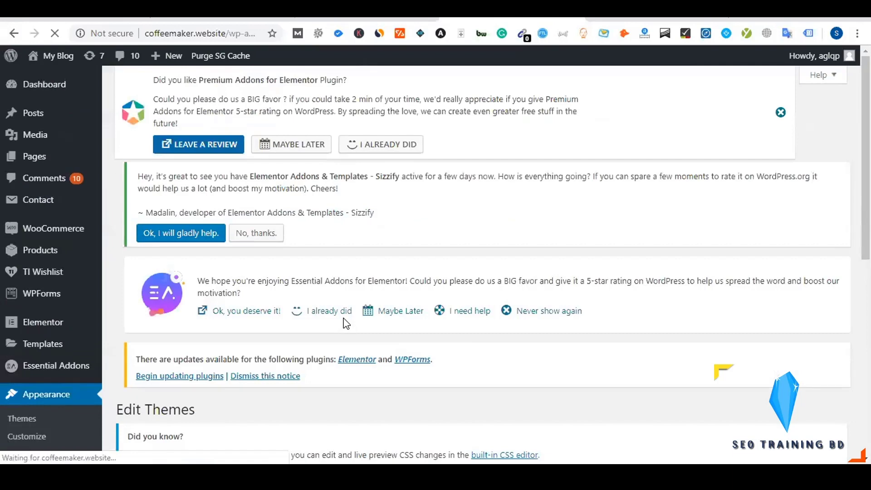
scroll(346, 323, "down", 6)
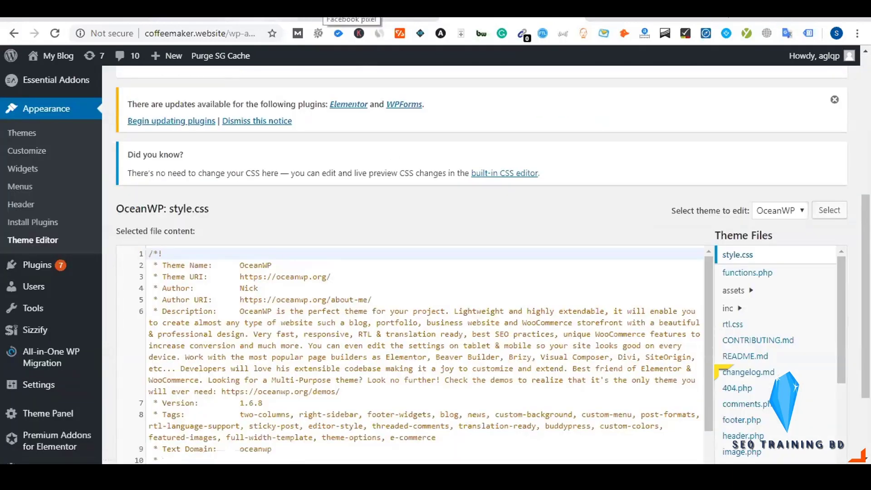
Alternate between the Google Tag Manager container and the coffeemaker.website home page to relate the two.
left_click(290, 8)
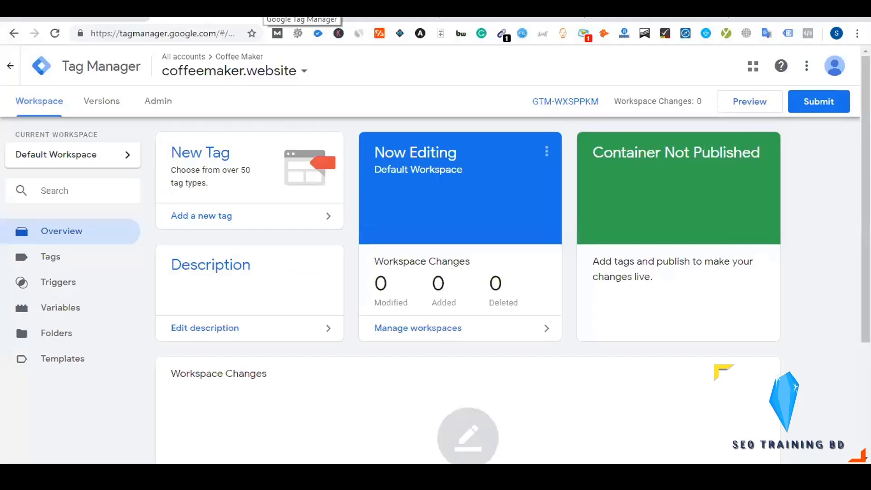
left_click(635, 8)
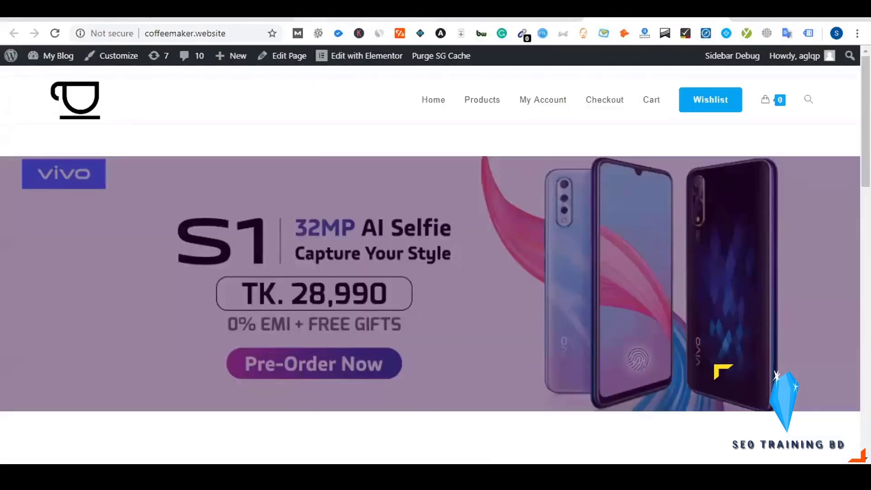
left_click(315, 9)
left_click(245, 9)
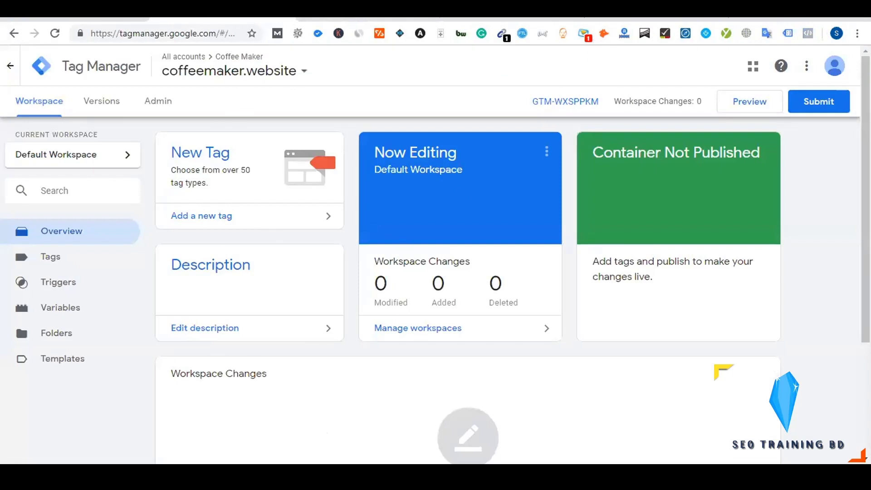
left_click(635, 9)
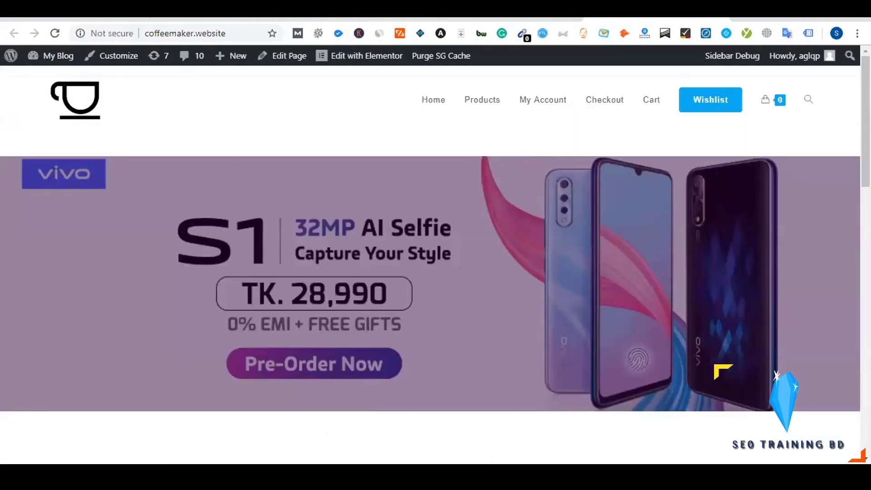
left_click(256, 10)
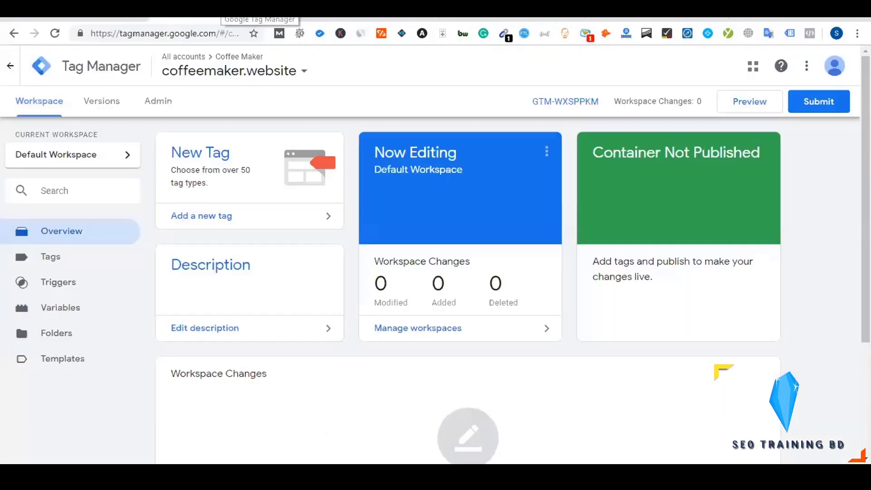
Copy the full pixel code from the Install pixel instructions and paste it under Base Code in the Dynalist outline.
left_click(316, 9)
mouse_move(413, 297)
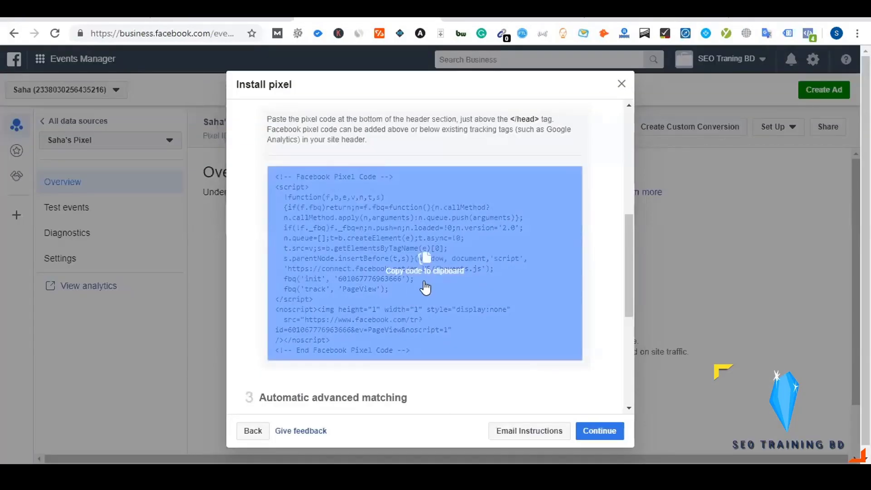
left_click(425, 287)
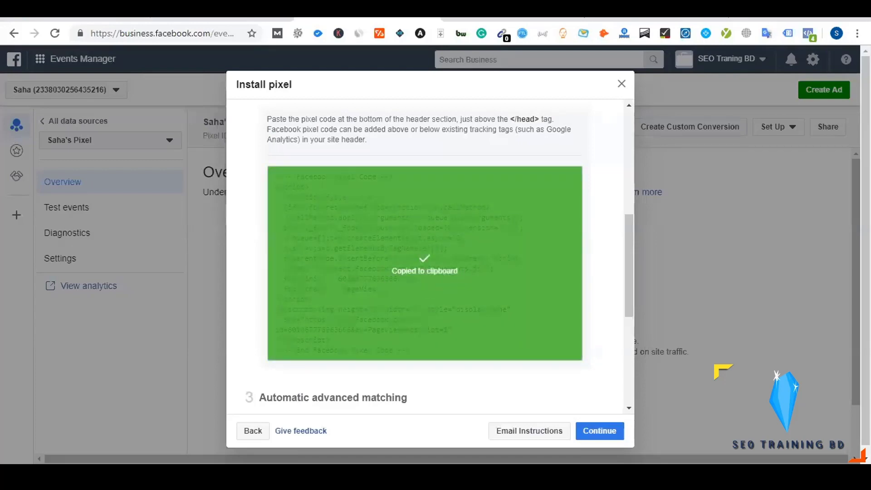
left_click(100, 9)
key("ctrl+z")
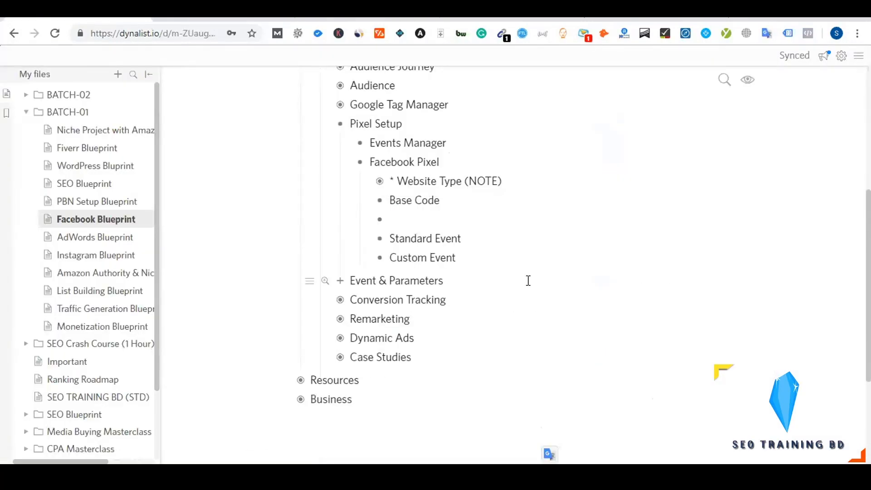
key("ctrl+v")
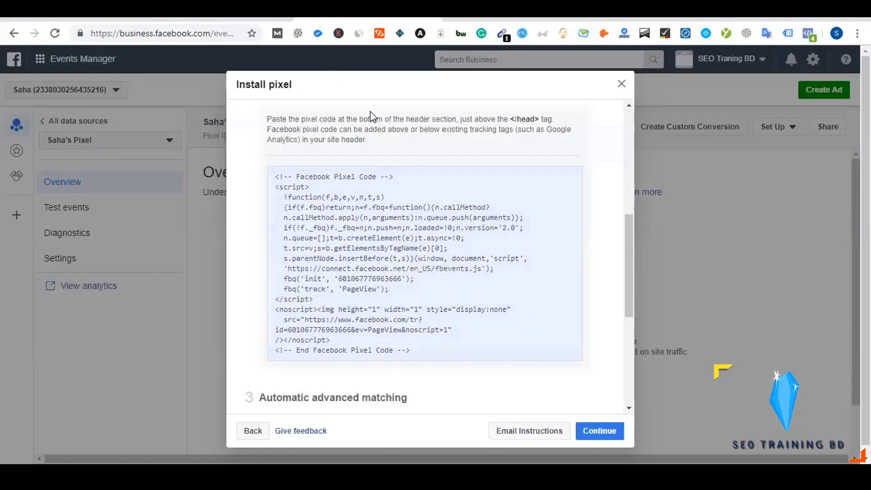
Go over the pixel code in the Events Manager installation instructions and copy it to the clipboard again.
mouse_move(305, 325)
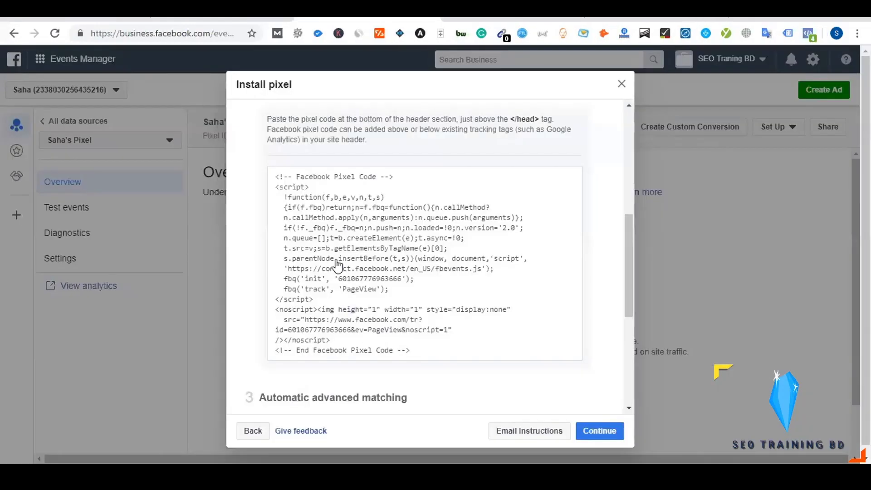
mouse_move(337, 263)
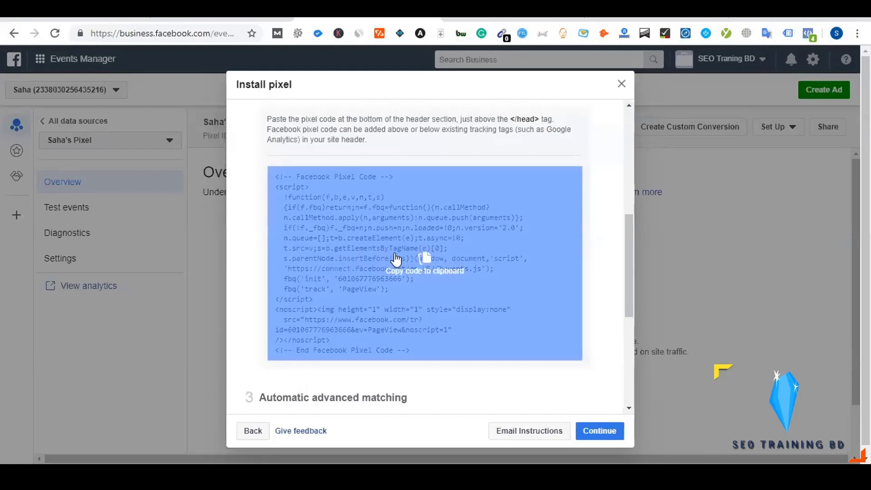
left_click(399, 259)
left_click(400, 245)
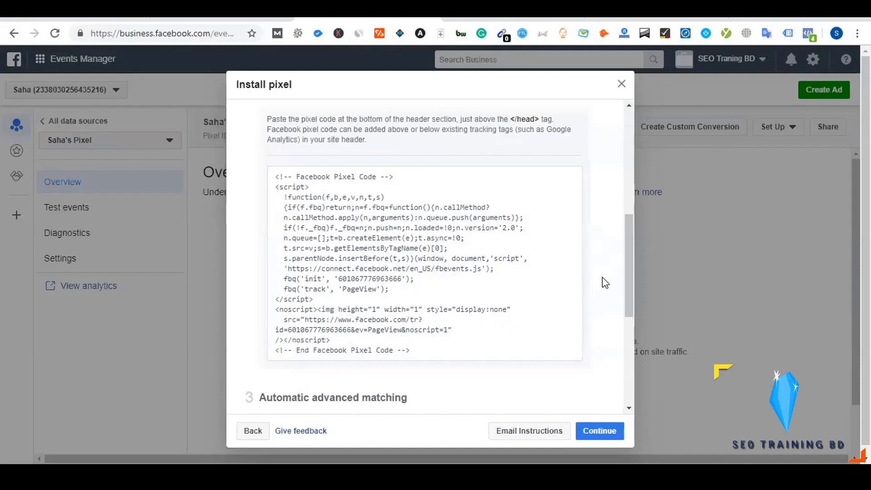
scroll(603, 282, "up", 2)
scroll(603, 282, "down", 2)
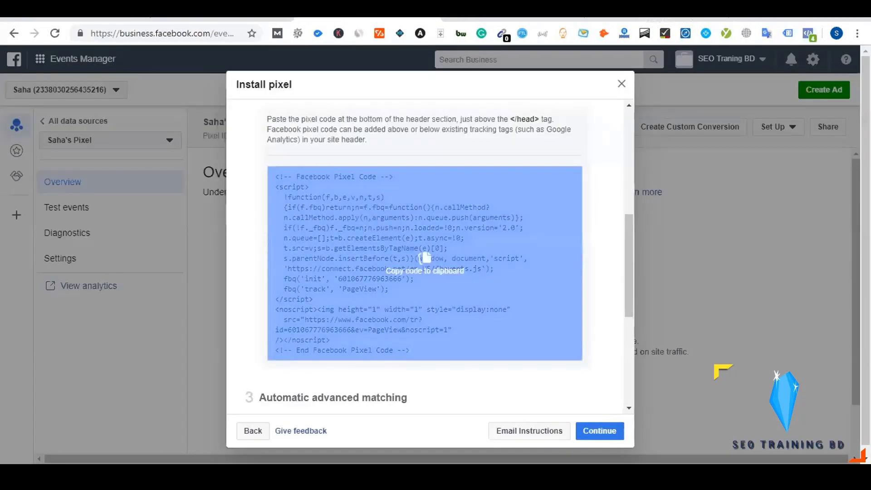
left_click(388, 230)
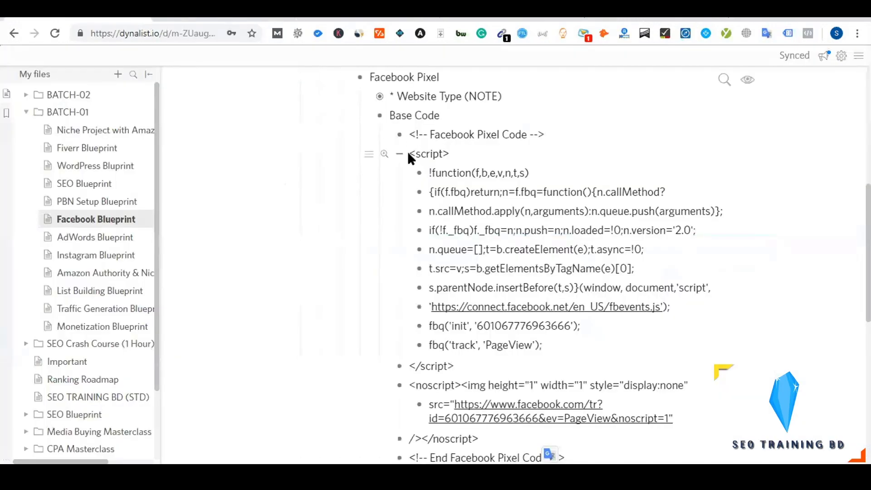
In the Dynalist Base Code, highlight the whole script block and the pixel ID in the fbq('init') line.
left_click_drag(408, 154, 466, 366)
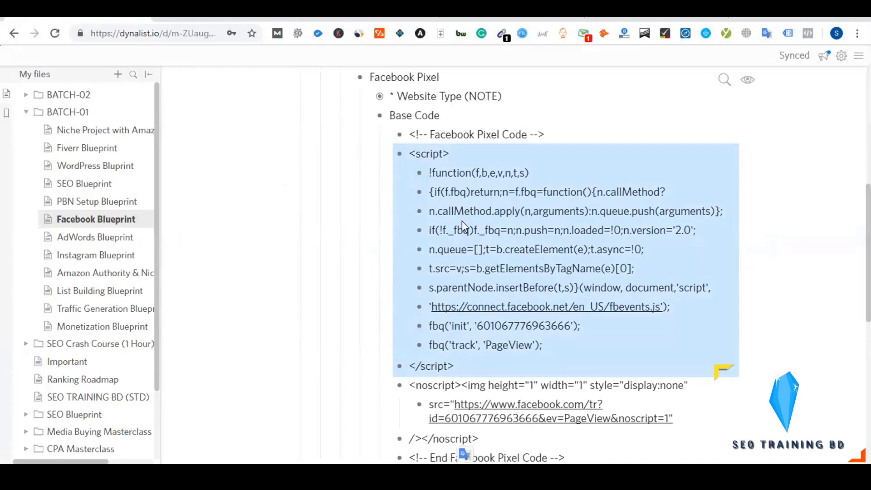
scroll(461, 213, "down", 1)
left_click(431, 122)
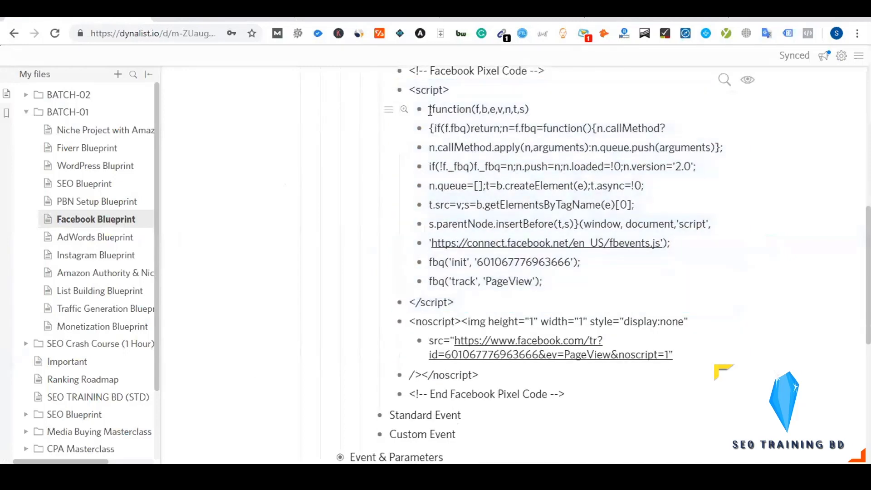
left_click_drag(431, 109, 572, 264)
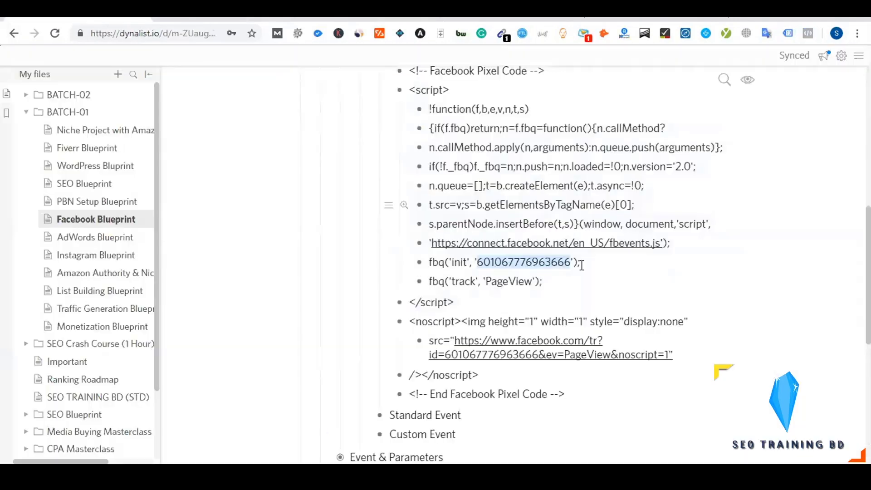
scroll(418, 214, "up", 2)
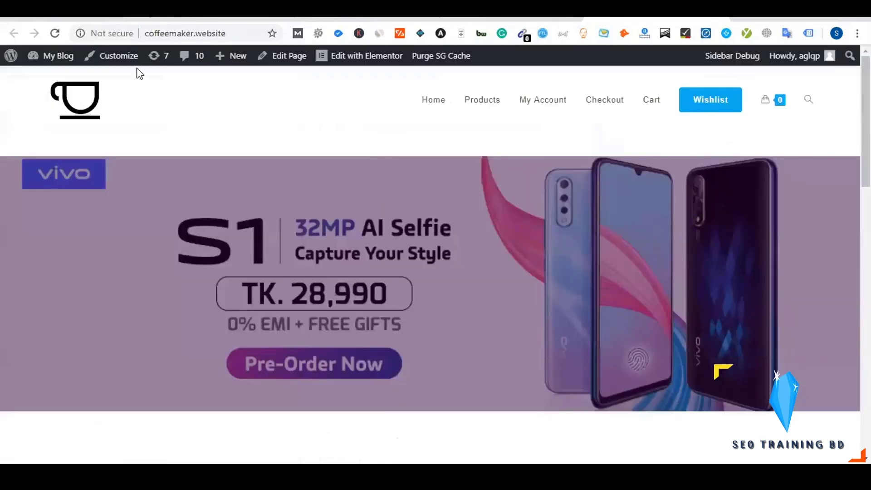
Return to the Dynalist outline and highlight the fbq('track', 'PageView') line of the base code.
left_click(129, 19)
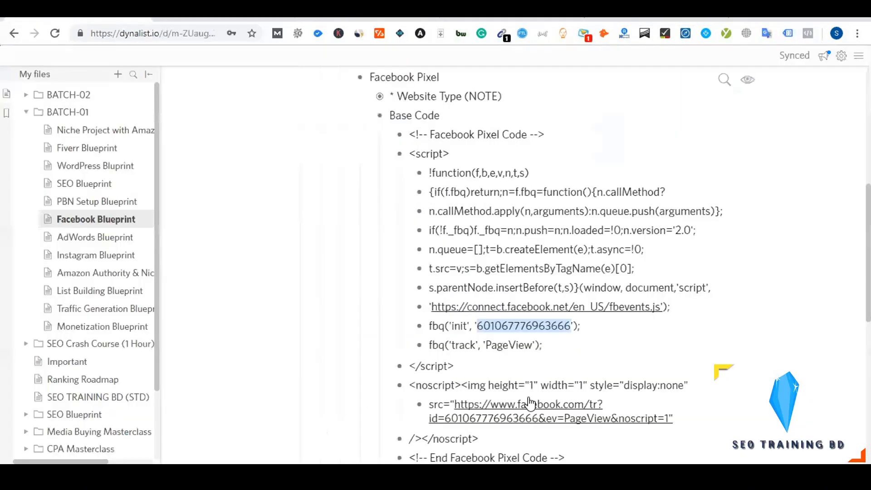
scroll(524, 342, "down", 1)
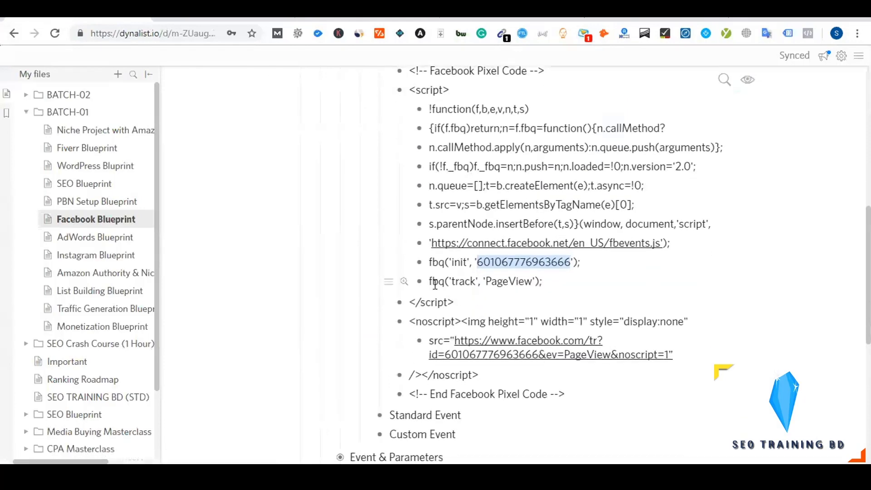
left_click_drag(430, 281, 545, 281)
scroll(452, 271, "up", 1)
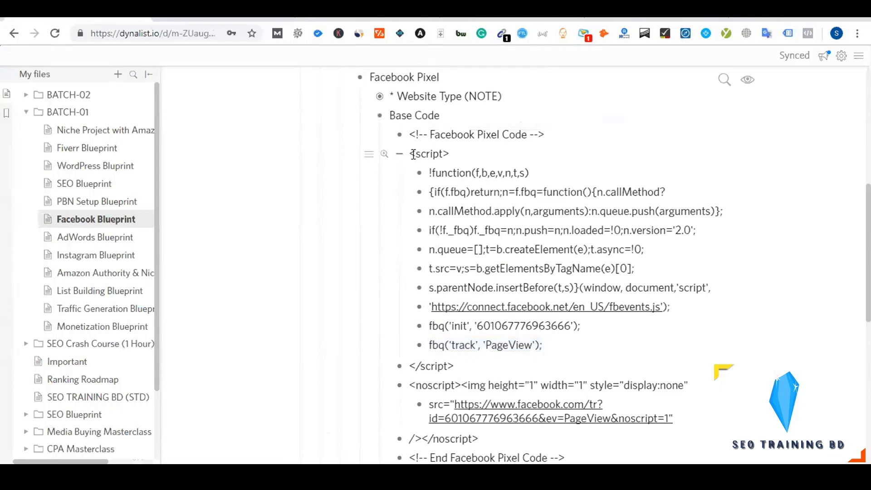
Highlight the script block and the noscript block of the base code one after the other.
left_click_drag(413, 153, 476, 365)
scroll(442, 252, "down", 2)
scroll(444, 254, "up", 1)
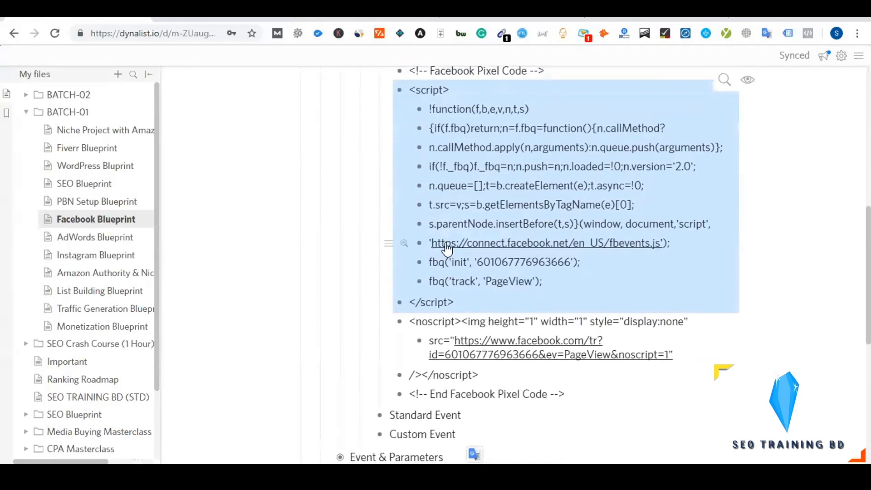
scroll(488, 172, "down", 1)
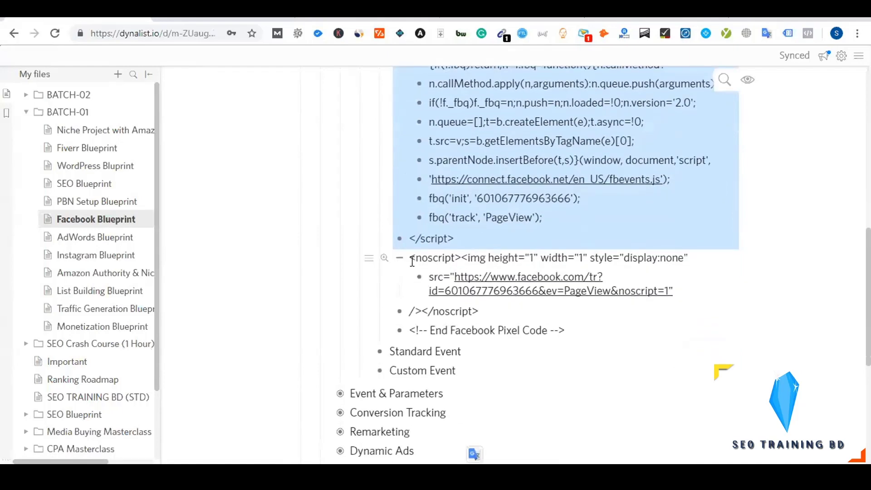
left_click_drag(411, 260, 422, 313)
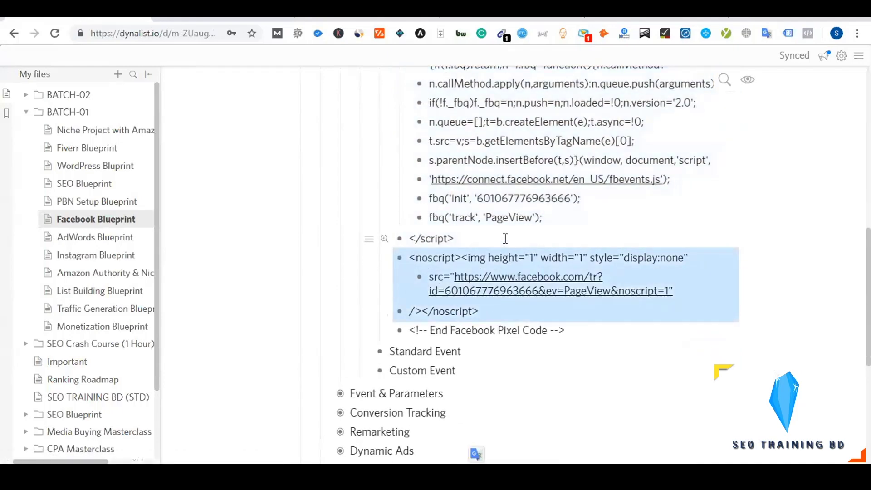
scroll(505, 238, "up", 3)
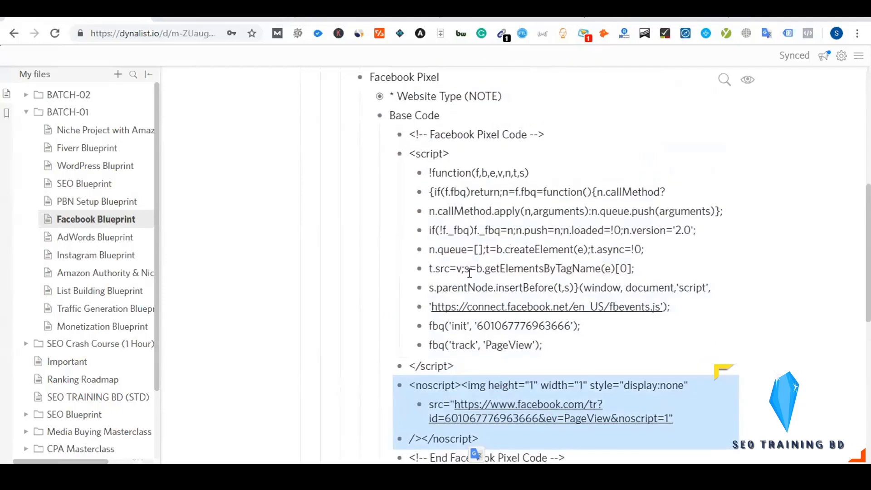
Switch to the coffeemaker.website container workspace in Google Tag Manager.
left_click(261, 18)
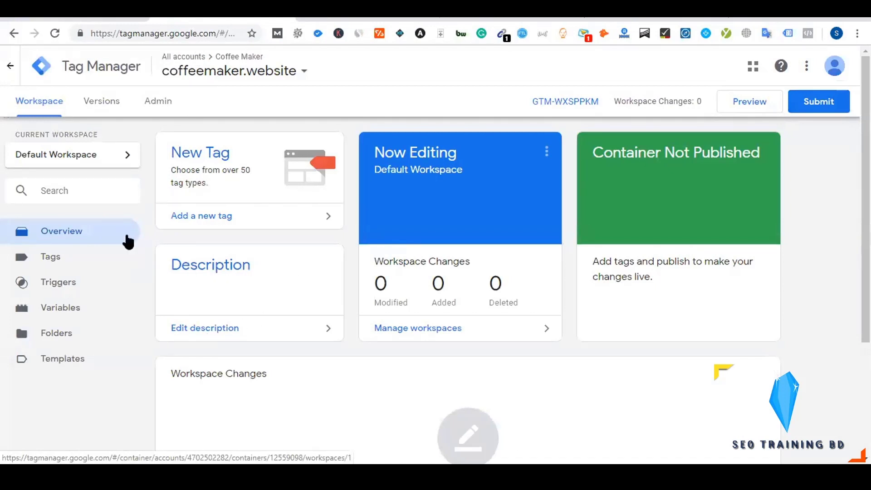
Open the container's tag list and create a new tag.
scroll(91, 223, "down", 1)
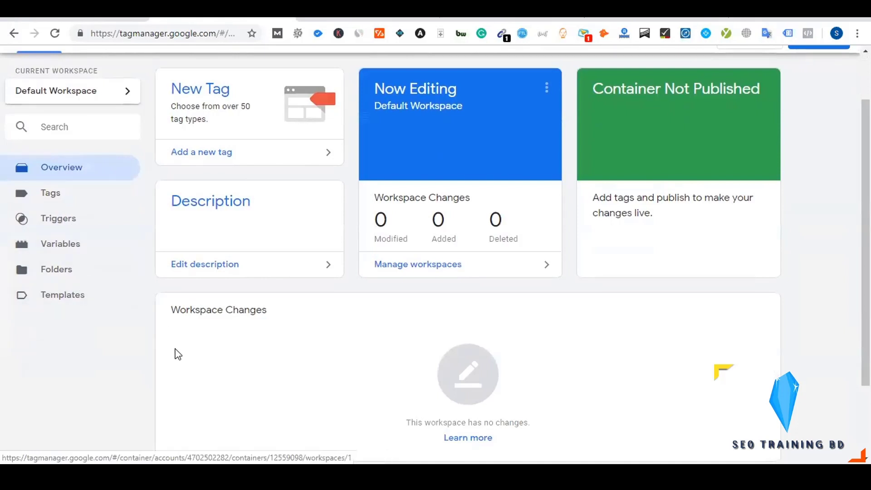
scroll(178, 355, "up", 1)
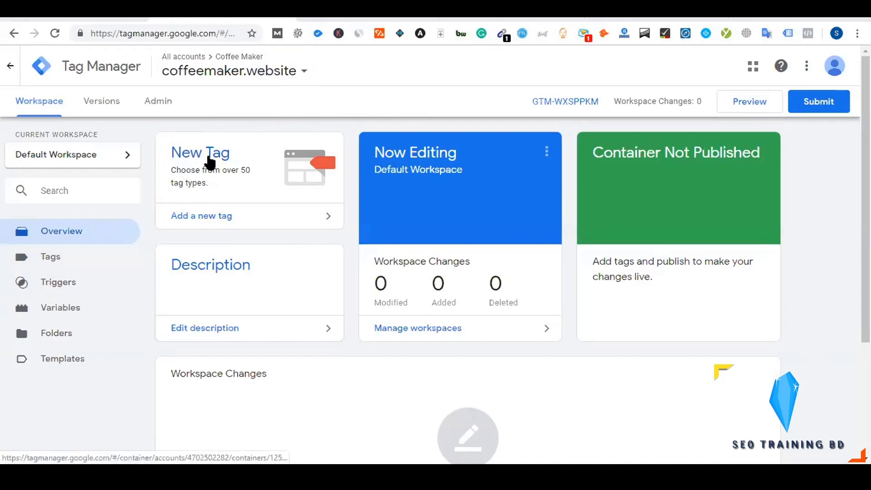
left_click(51, 256)
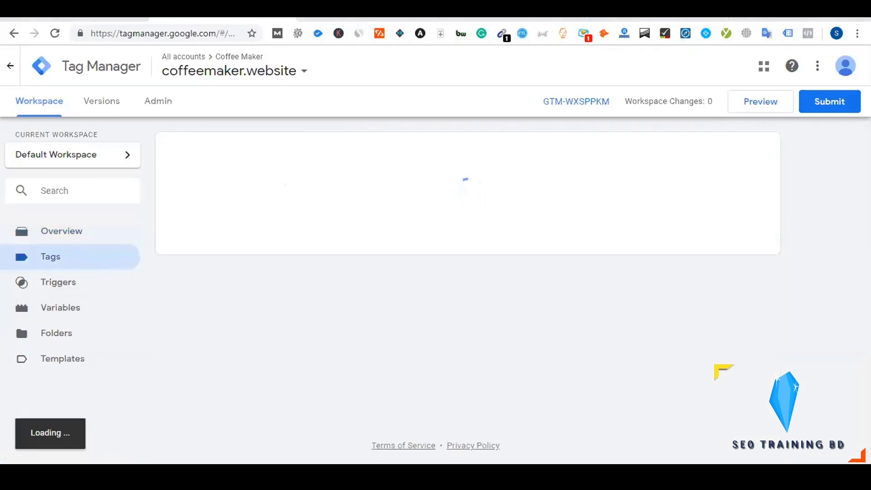
left_click(347, 23)
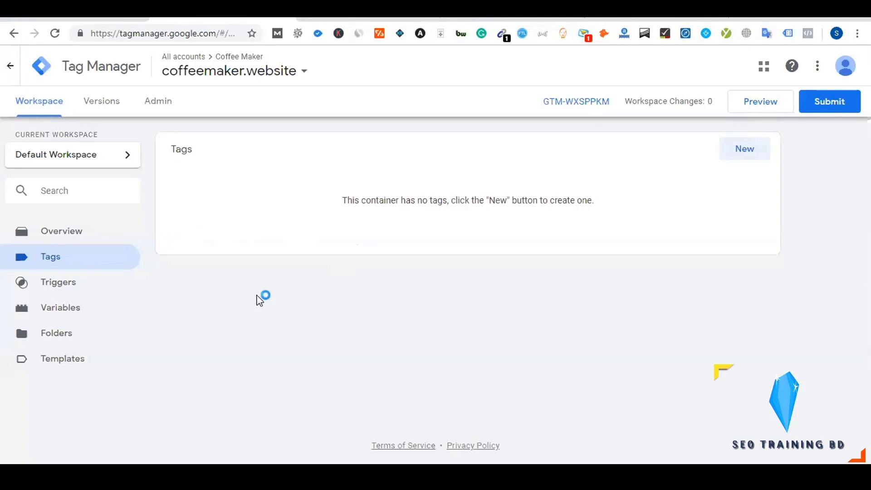
left_click(751, 154)
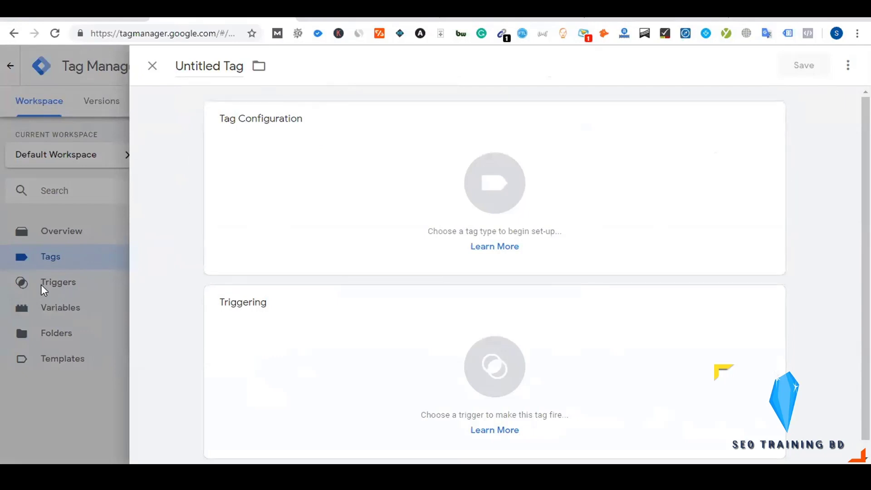
Name the new tag "FB - Pixel Base Code".
triple_click(211, 65)
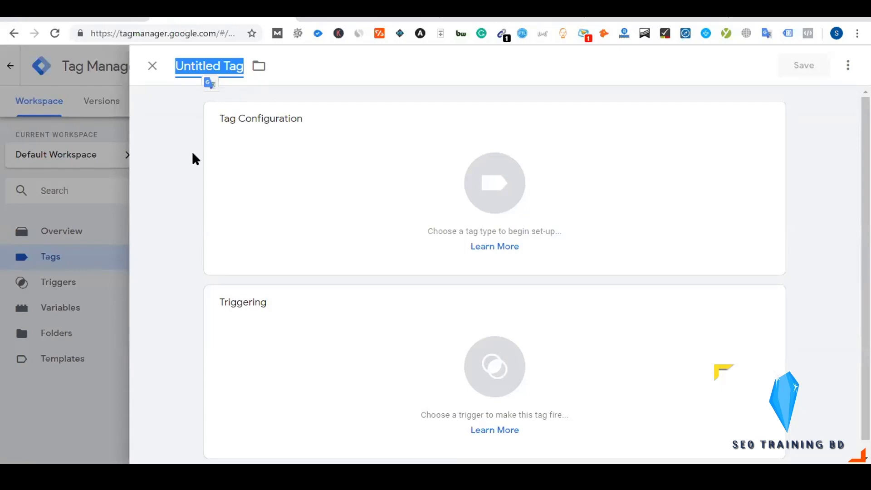
type("FB")
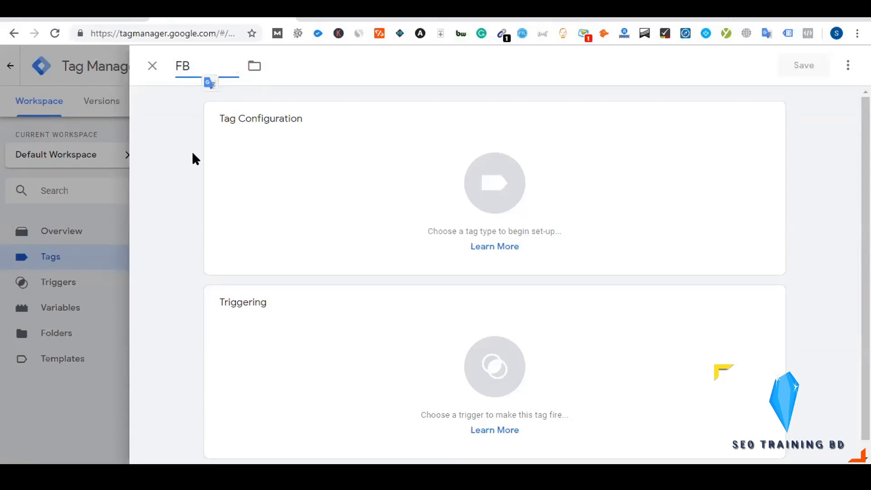
type(" -")
left_click(198, 116)
type("Pixel Base Code -")
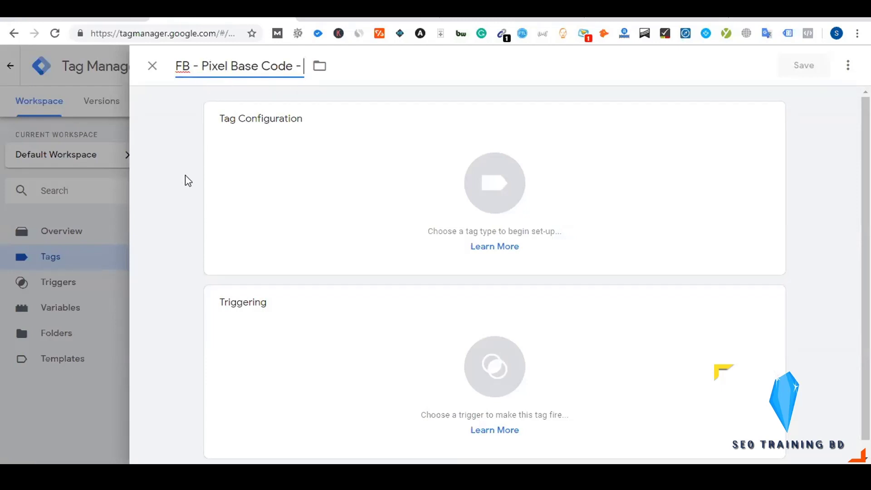
key("BackSpace")
key("BackSpace")
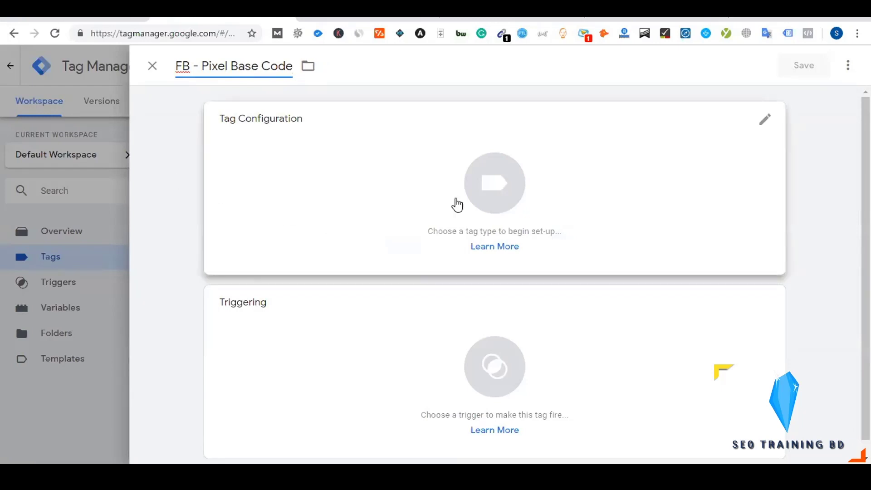
Set the tag type to Custom HTML and paste the Facebook pixel code from Events Manager into its HTML.
left_click(249, 134)
left_click(461, 184)
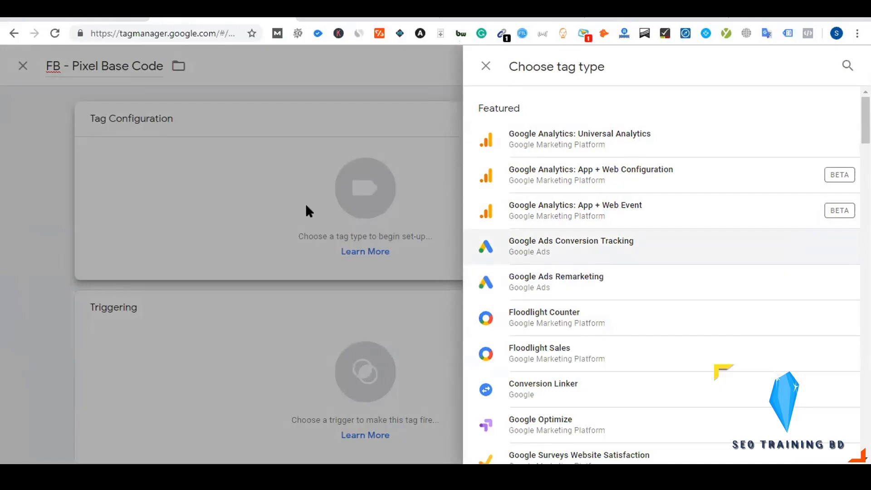
scroll(579, 164, "down", 6)
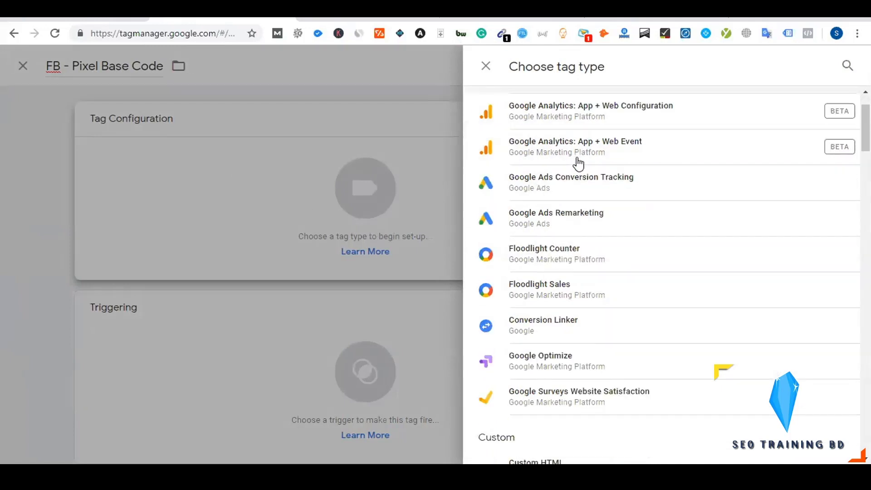
scroll(583, 165, "down", 4)
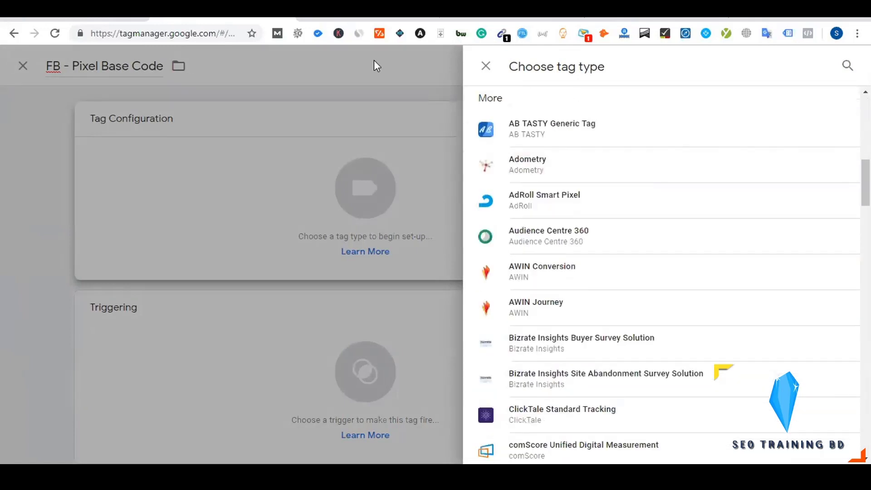
left_click(367, 19)
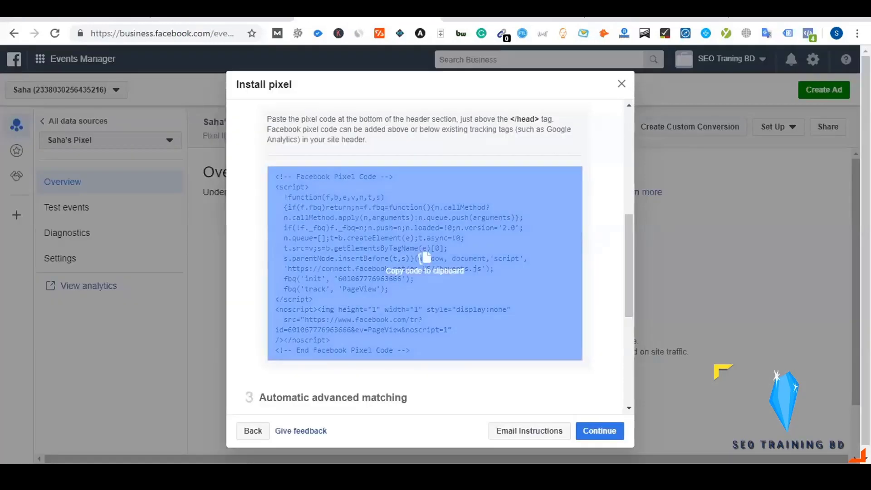
left_click(241, 20)
scroll(531, 272, "down", 3)
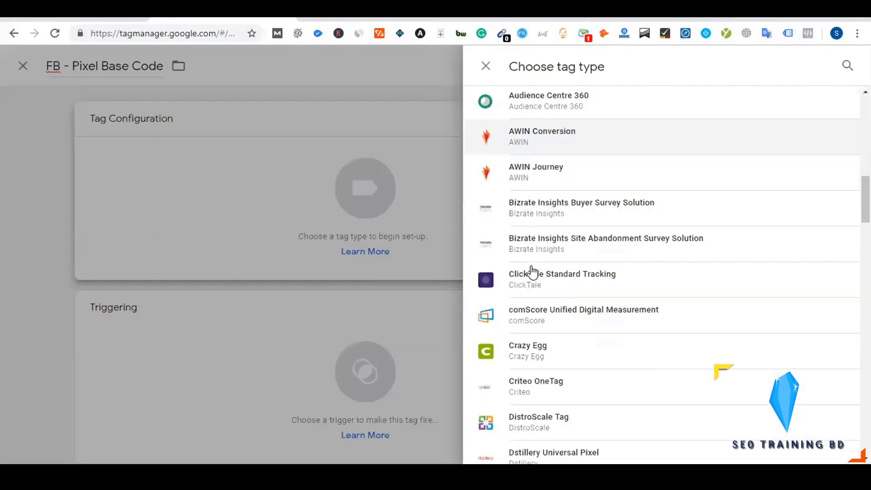
scroll(536, 272, "up", 7)
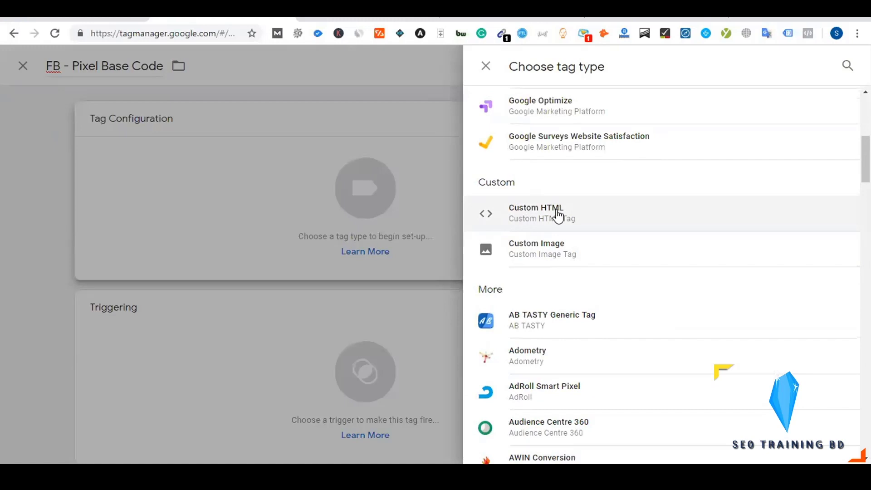
left_click(543, 214)
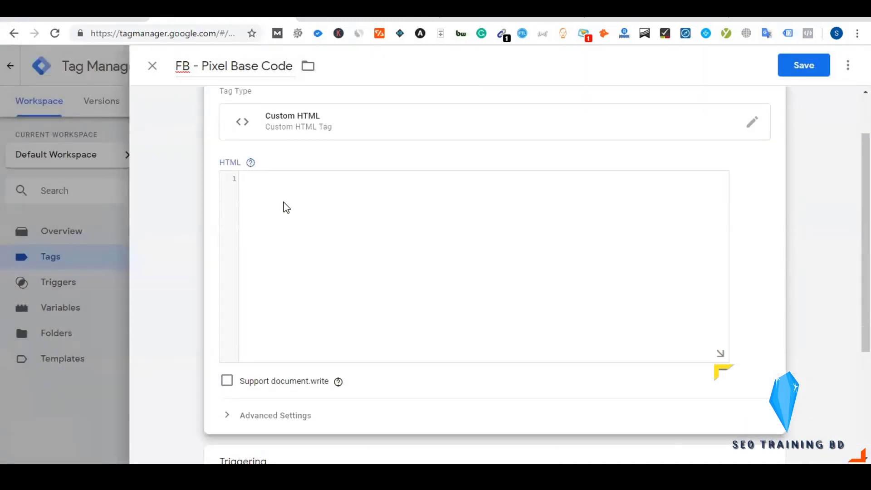
key("ctrl+v")
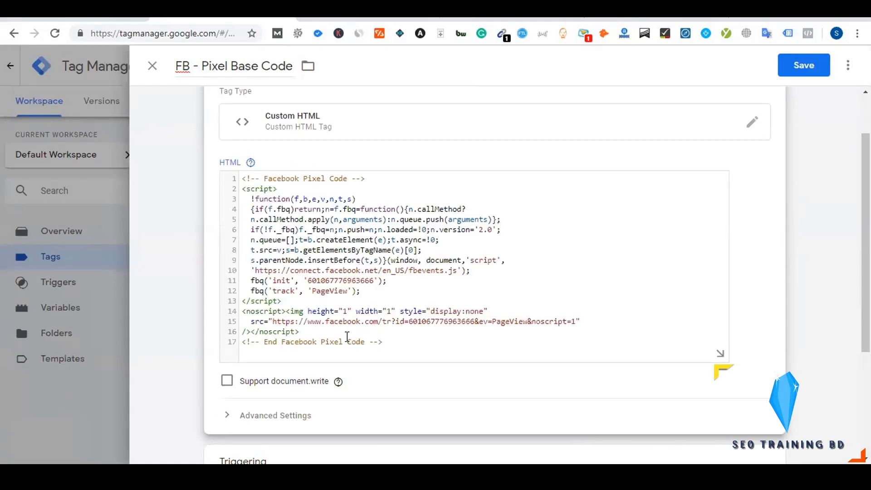
Insert a blank line between the closing script tag and the noscript block in the tag's HTML.
left_click_drag(388, 344, 242, 313)
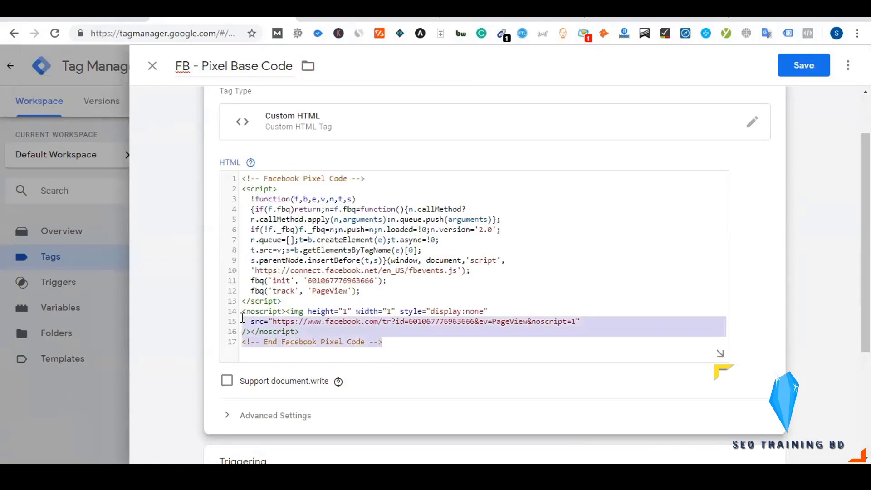
left_click(321, 301)
key("Return")
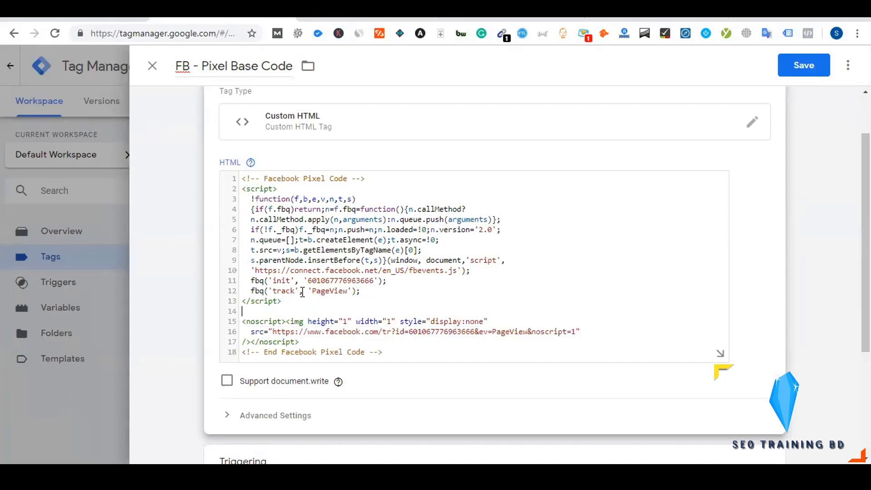
Highlight the script block, and after it the noscript block together with the end comment of the pixel code.
scroll(302, 291, "down", 1)
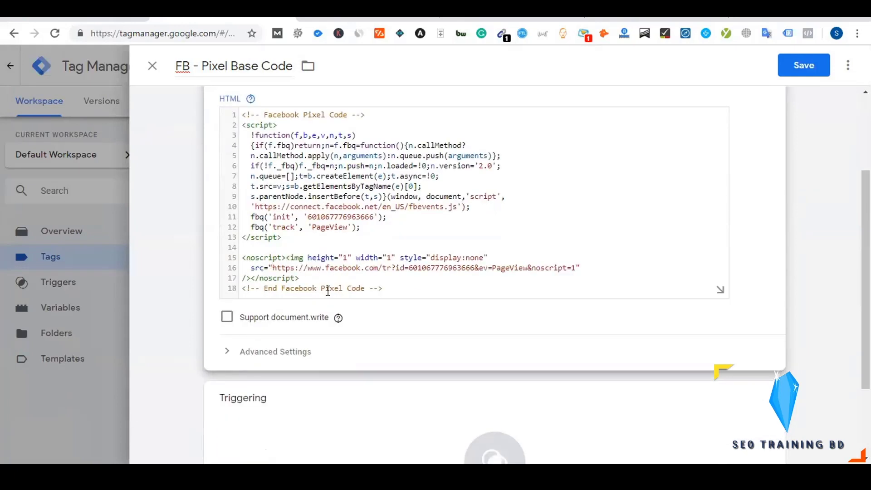
scroll(328, 291, "up", 1)
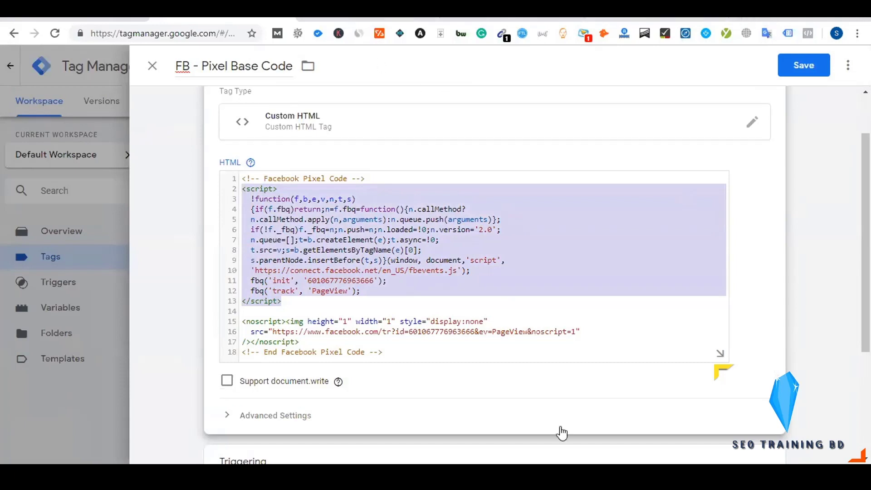
left_click(296, 300)
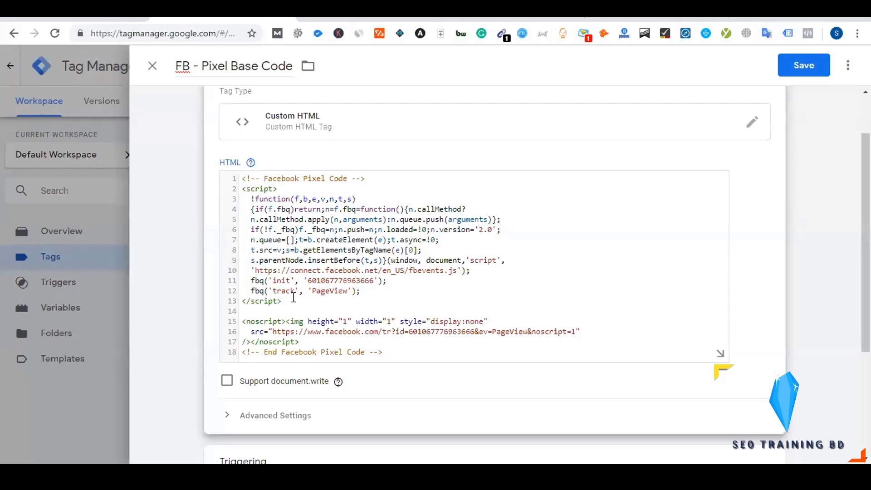
left_click_drag(282, 301, 240, 191)
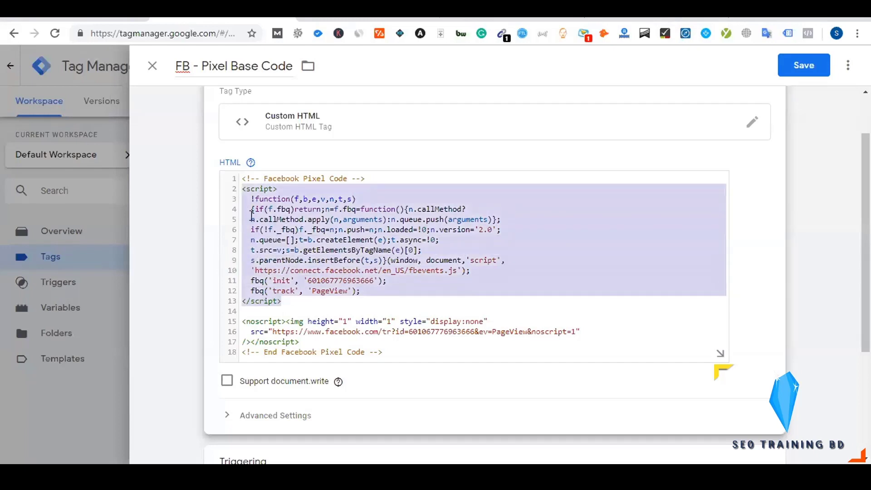
left_click(301, 293)
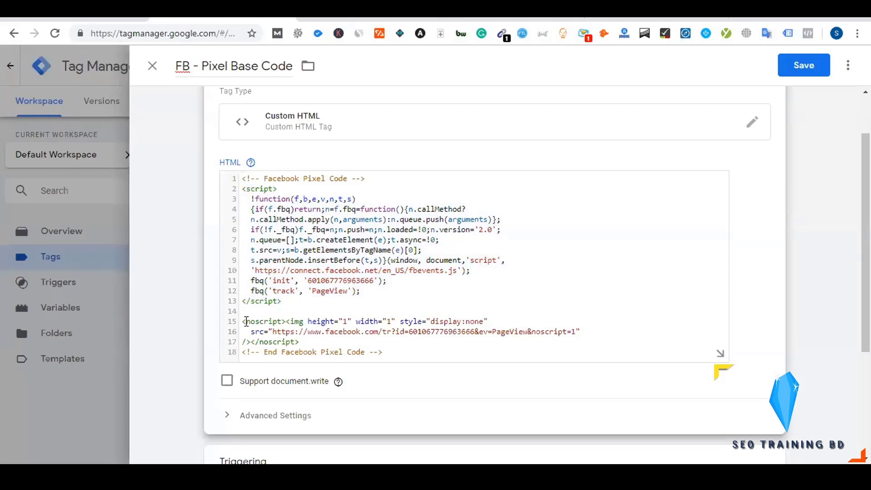
left_click_drag(243, 321, 400, 352)
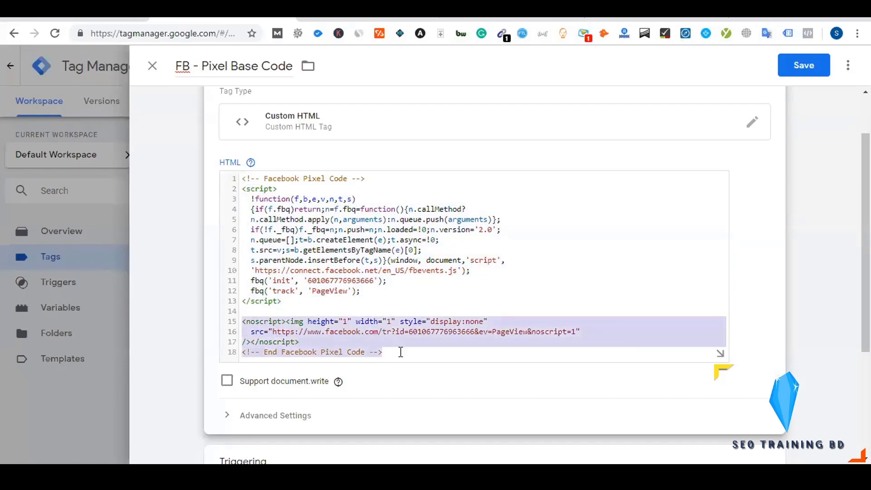
left_click(323, 343)
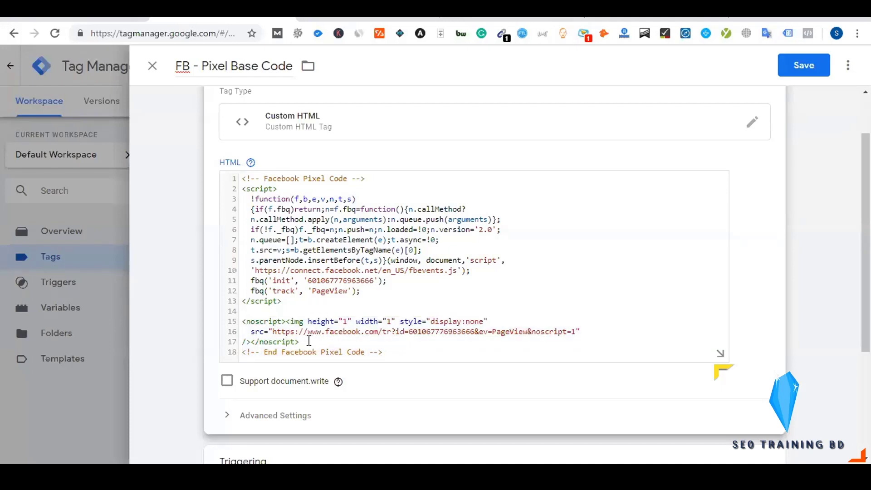
Highlight the noscript block, its image source URL and the script block again to compare the two parts of the code.
left_click_drag(299, 342, 241, 323)
left_click(317, 341)
left_click_drag(339, 334, 579, 332)
left_click(331, 344)
left_click_drag(295, 300, 242, 188)
left_click(274, 322)
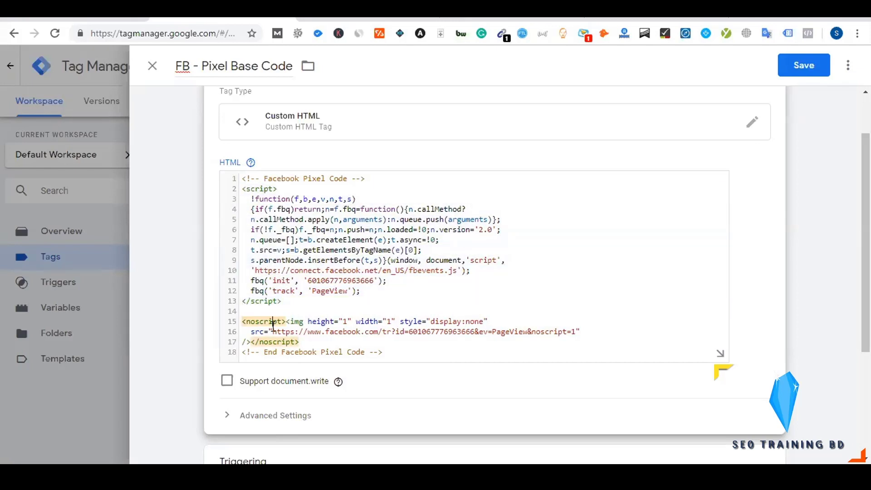
left_click(317, 340)
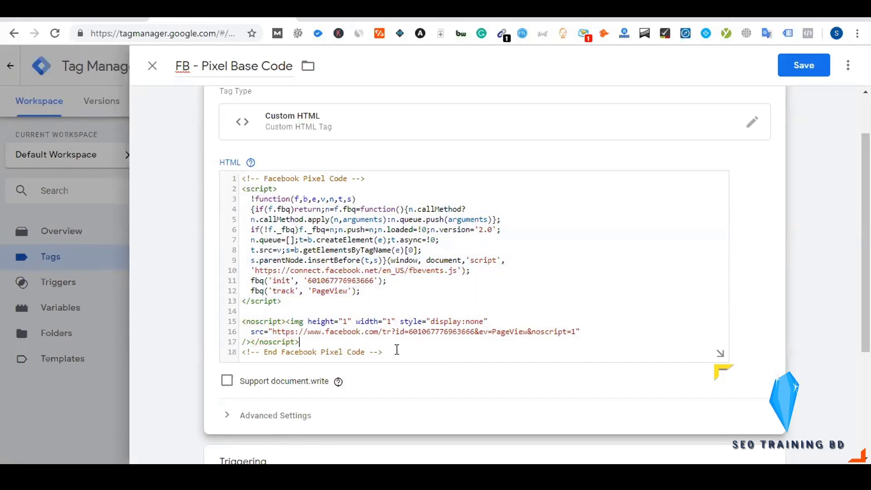
Try deleting the noscript block from the tag's HTML and undo the deletion.
left_click_drag(297, 341, 238, 323)
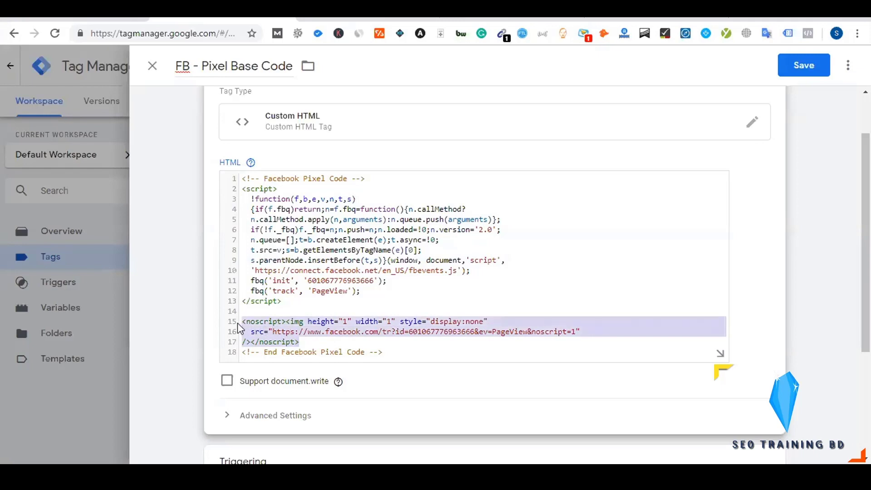
key("BackSpace")
key("BackSpace")
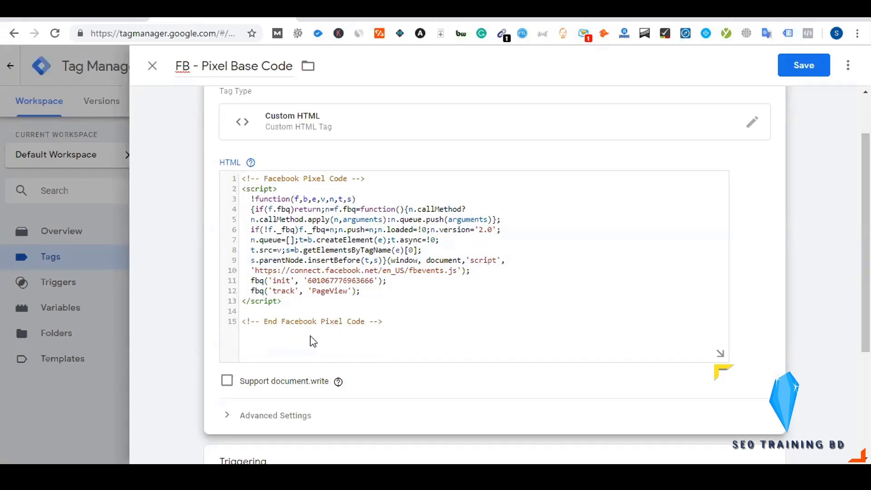
key("ctrl+z")
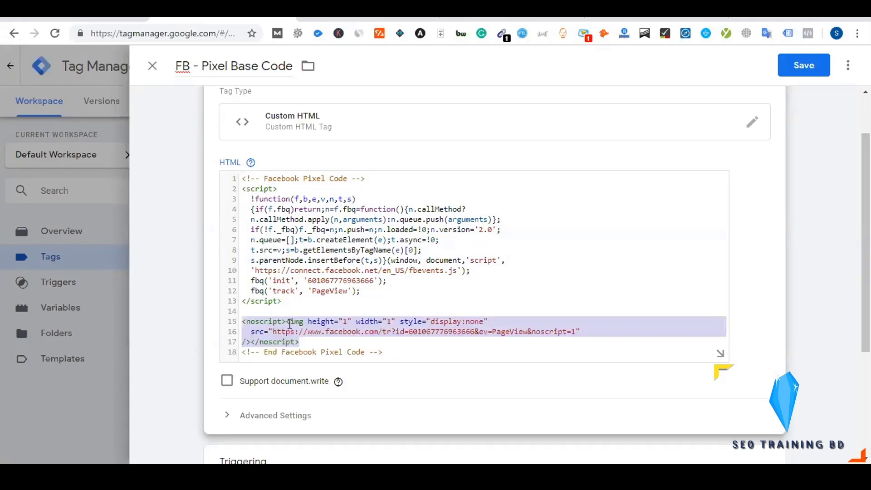
Remove the blank line between the script block and the noscript block.
left_click(266, 312)
key("BackSpace")
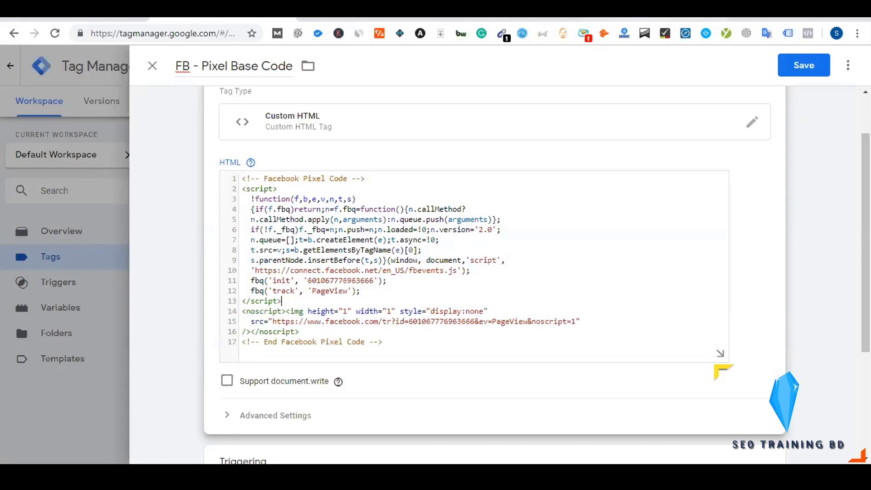
Switch between the tag editor and the coffeemaker.website homepage, ending on the homepage.
left_click(658, 18)
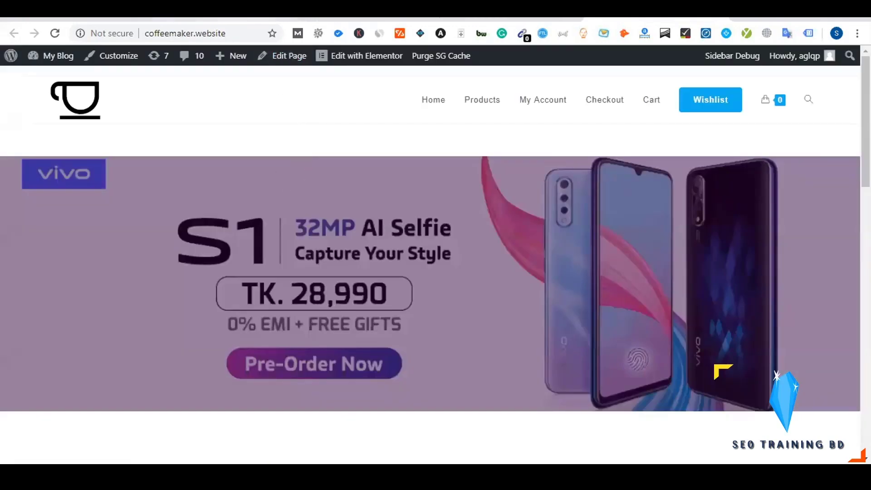
left_click(243, 19)
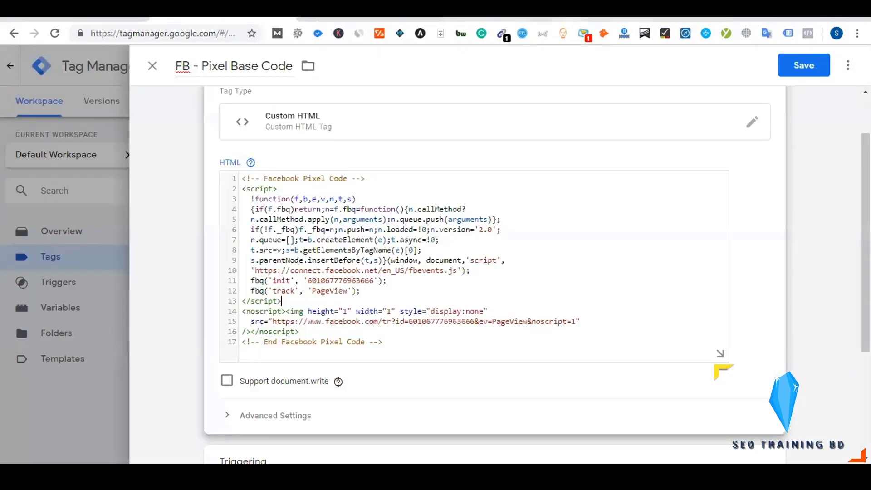
left_click(571, 19)
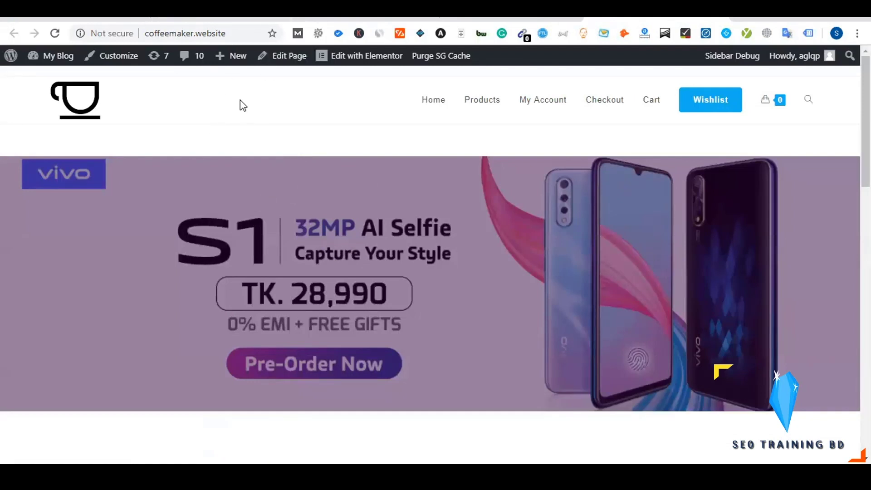
Alternate between the tag editor and the coffeemaker.website homepage, ending on the tag editor.
left_click(187, 19)
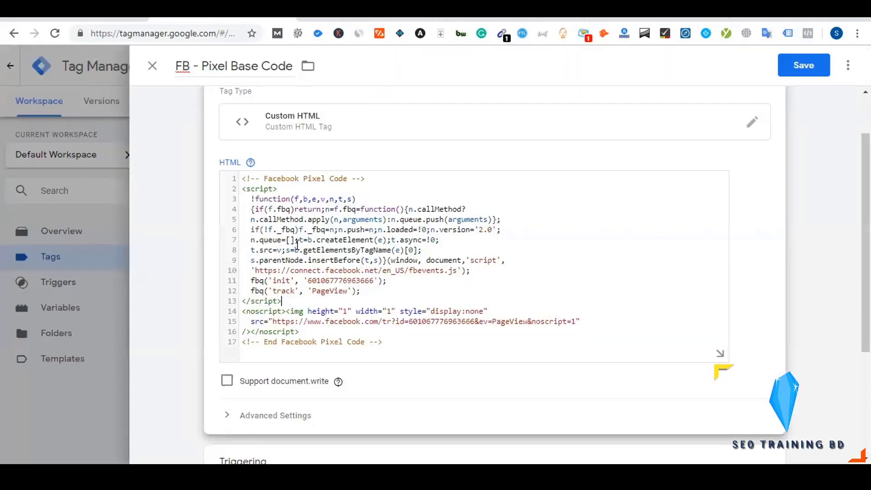
left_click(113, 19)
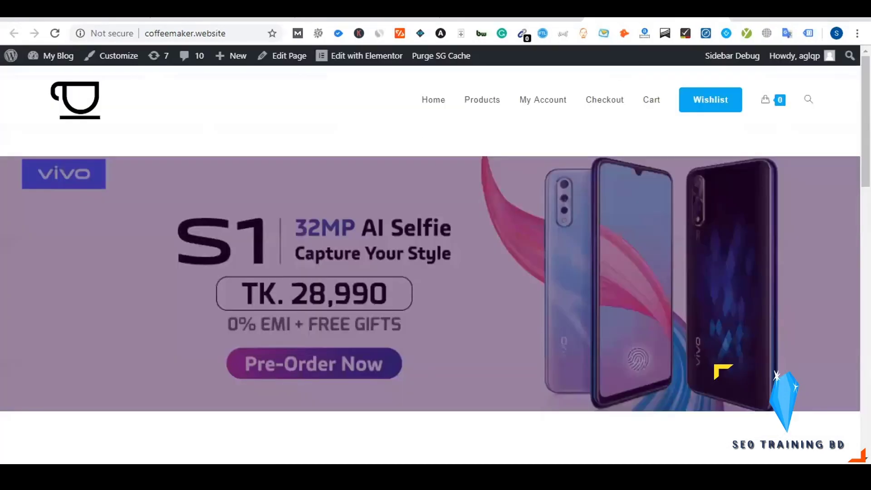
left_click(204, 19)
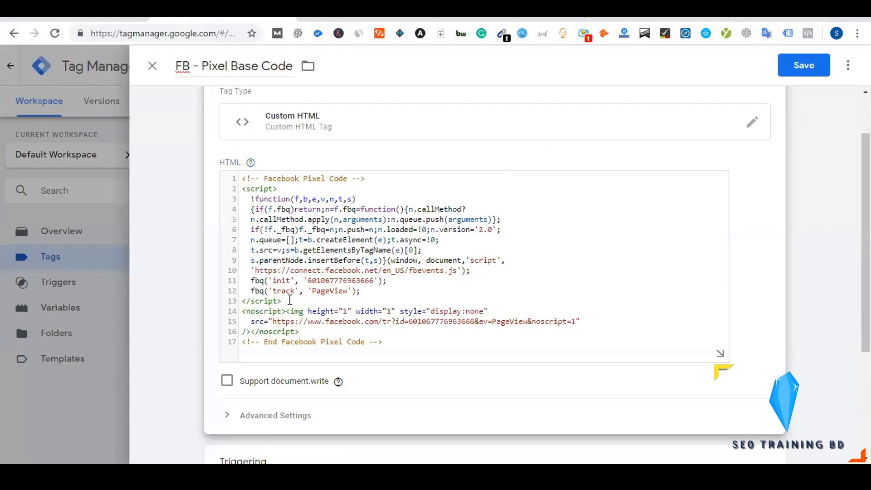
Try removing the noscript block from the FB - Pixel Base Code HTML and undo the removal.
left_click_drag(242, 311, 314, 335)
key("BackSpace")
key("BackSpace")
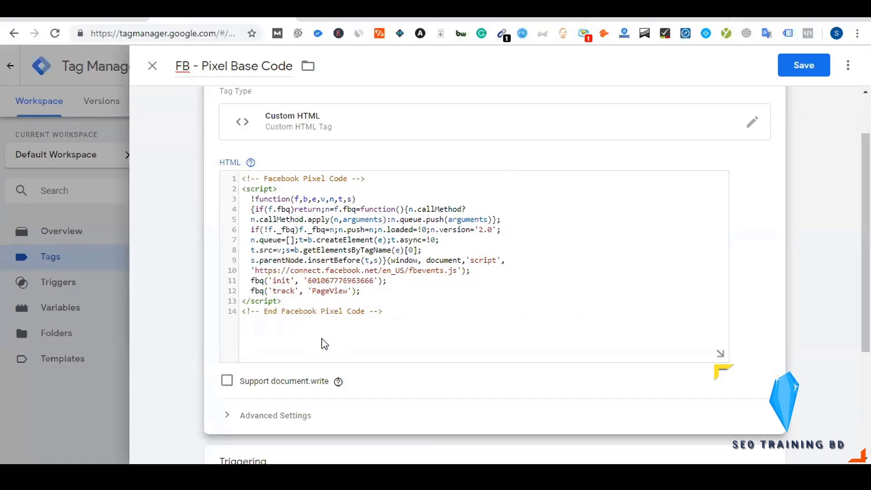
key("ctrl+z")
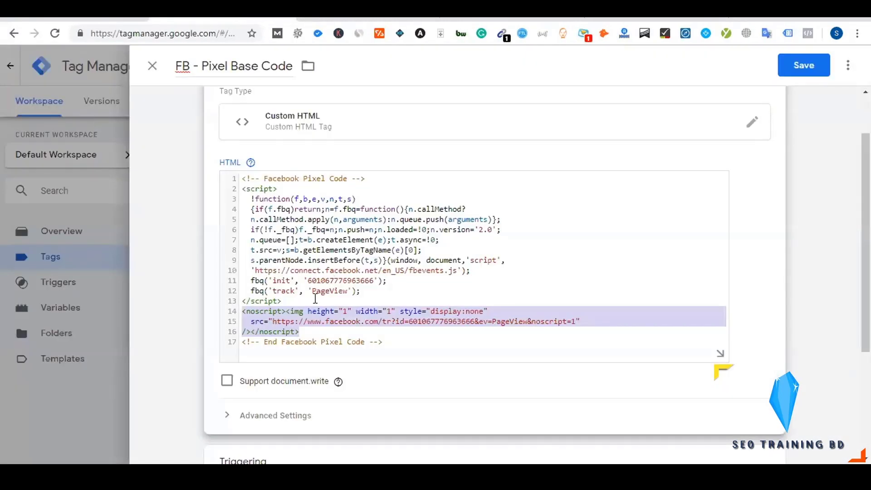
left_click(315, 298)
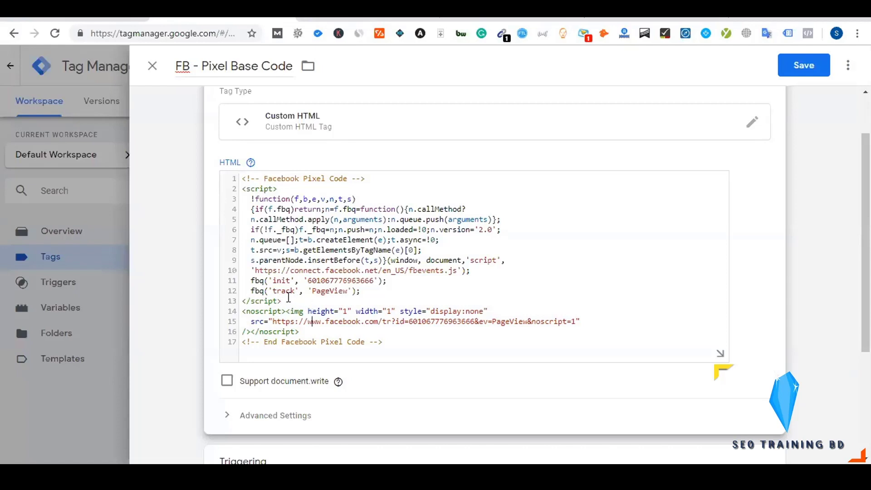
Highlight the whole script block and its fbq('track', 'PageView'); line in the tag's HTML.
left_click_drag(286, 300, 234, 187)
left_click(234, 184)
left_click(267, 280)
mouse_move(251, 280)
left_mouse_down()
mouse_move(399, 281)
mouse_move(250, 290)
left_mouse_up()
left_click(280, 296)
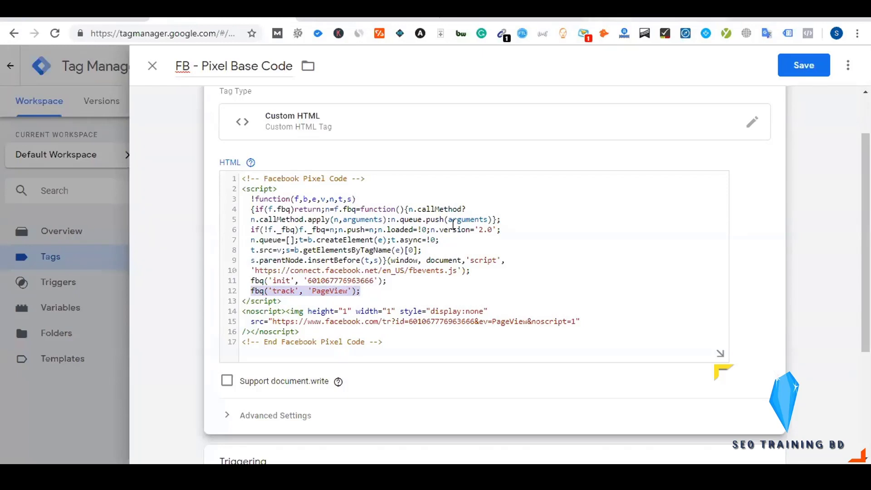
left_click(291, 292)
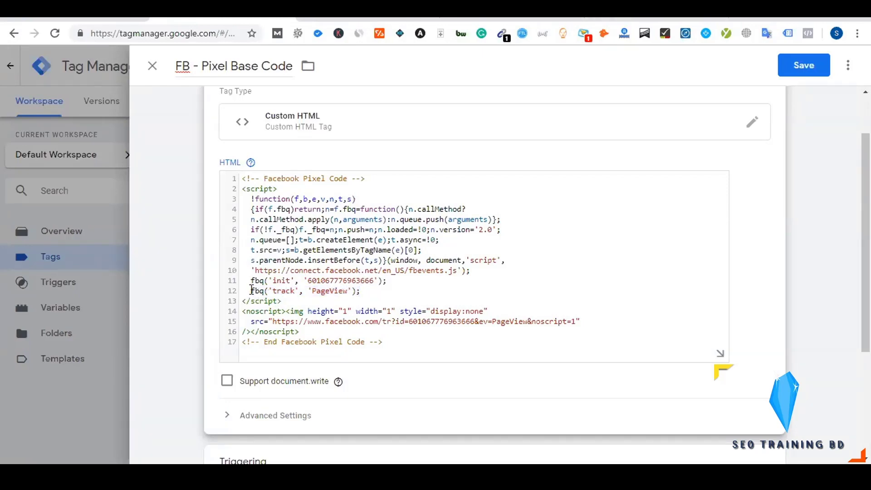
left_click_drag(252, 289, 361, 291)
Check the Base Code item under Facebook Pixel in the Dynalist Facebook Blueprint notes and return to the tag editor.
key("ctrl+Tab")
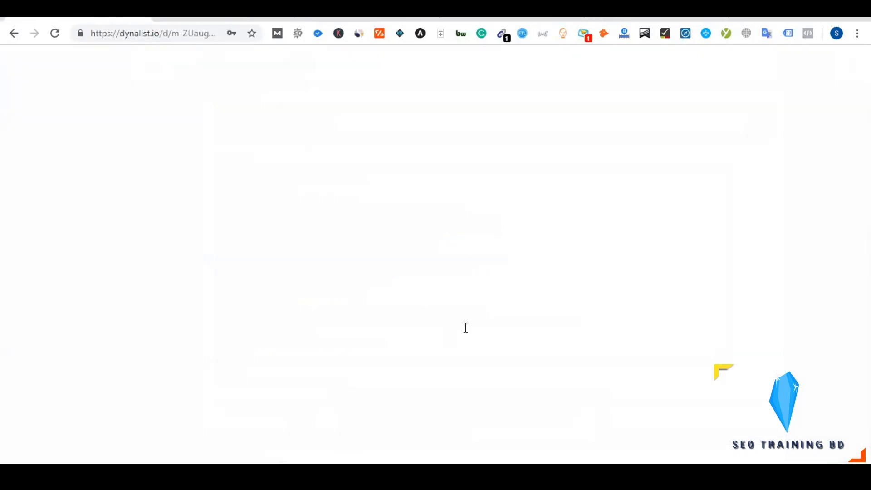
left_click(381, 117)
left_click(380, 116)
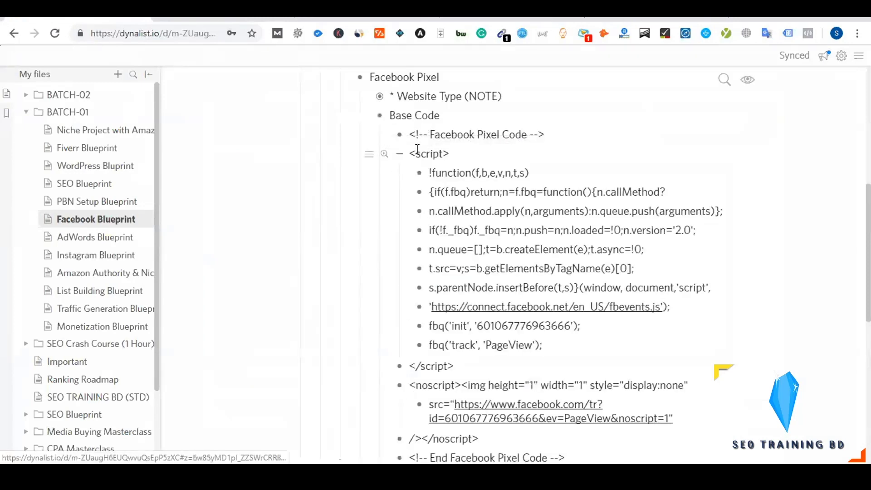
left_click(380, 116)
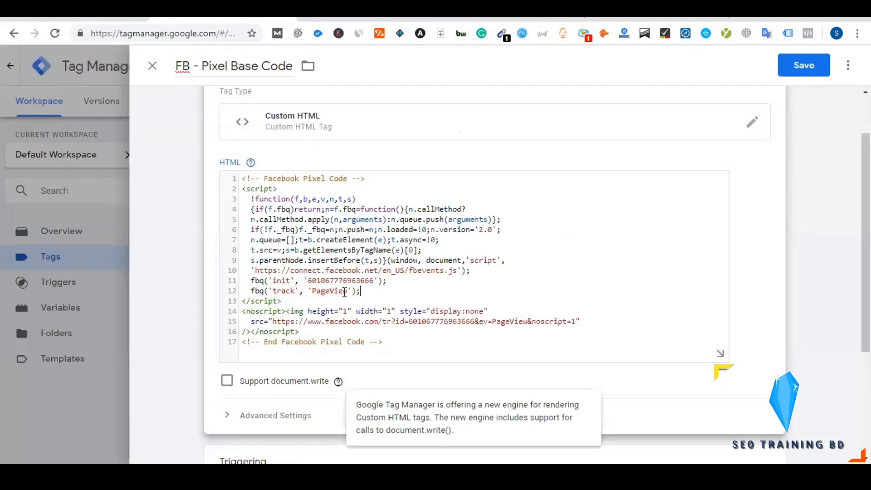
Delete the fbq('track', 'PageView'); line from the script block together with the empty line it leaves.
left_click(252, 291, "shift")
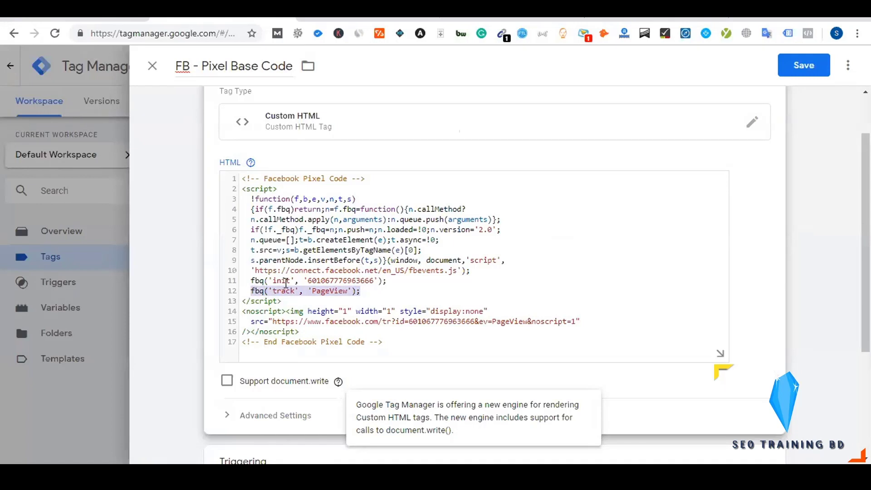
left_click(341, 298)
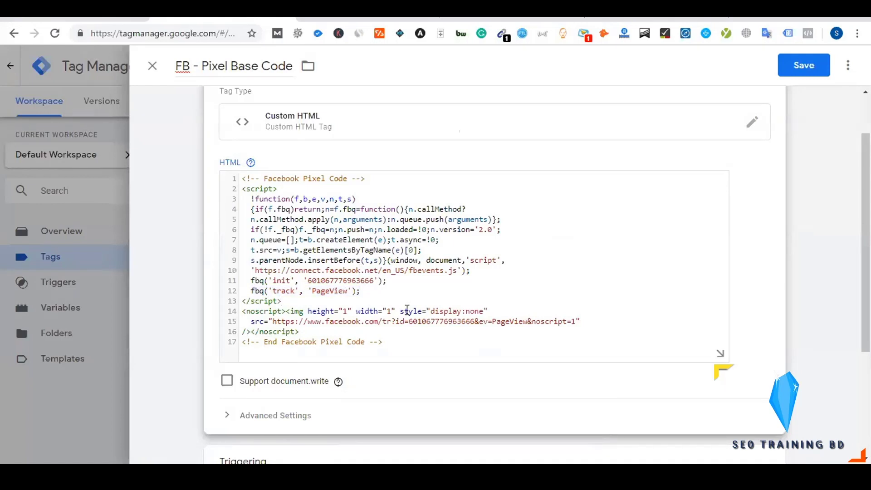
scroll(398, 308, "down", 2)
scroll(400, 313, "up", 2)
left_click_drag(366, 291, 250, 289)
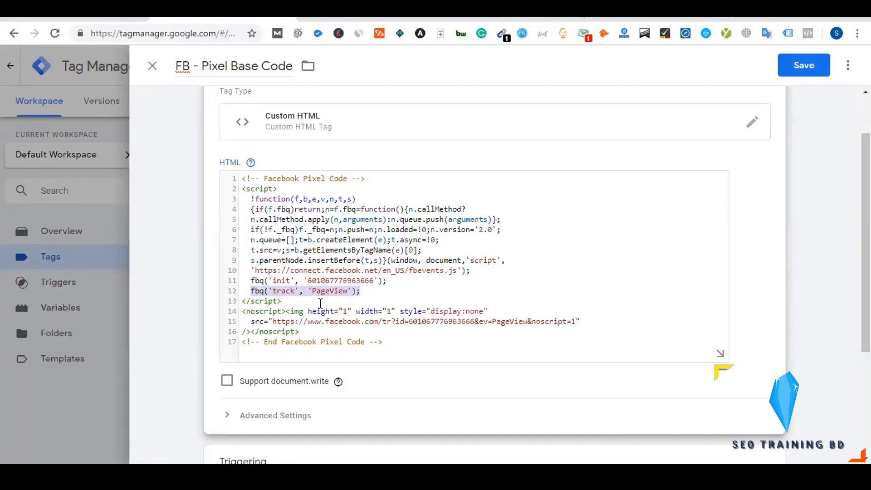
key("BackSpace")
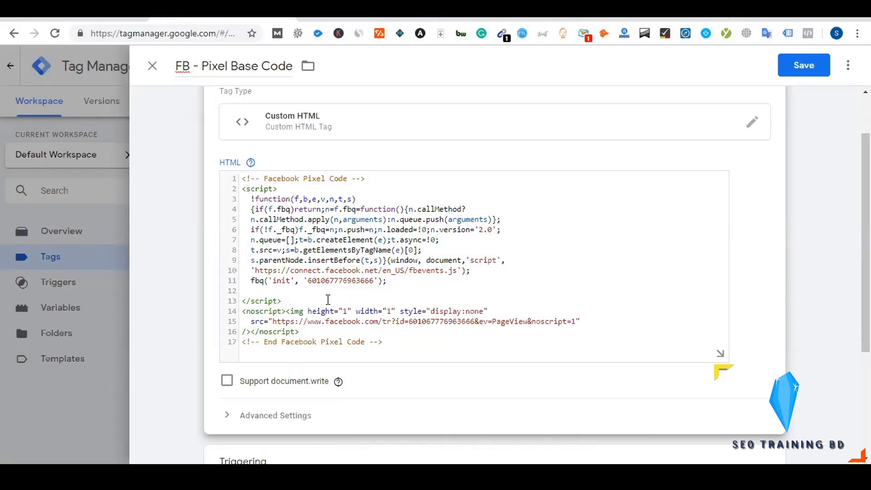
key("BackSpace")
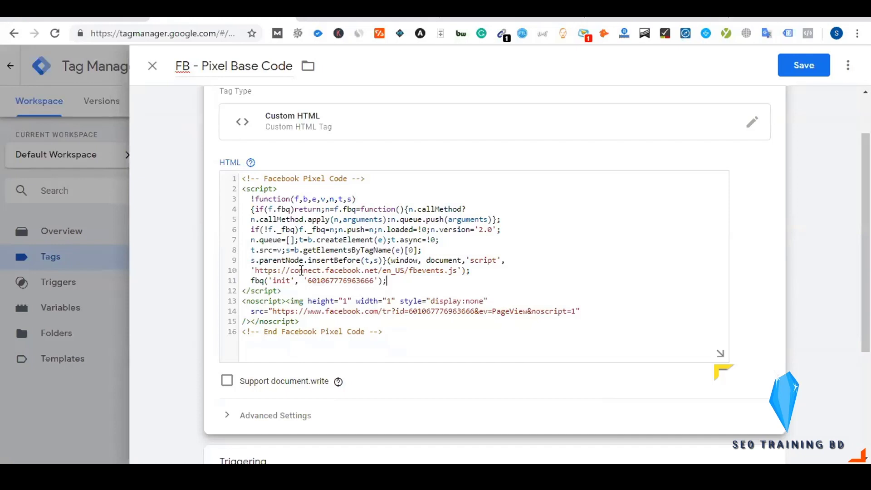
Highlight the pixel ID in the fbq('init') line and the Pixel Base Code wording in the tag's name.
left_click_drag(303, 281, 385, 281)
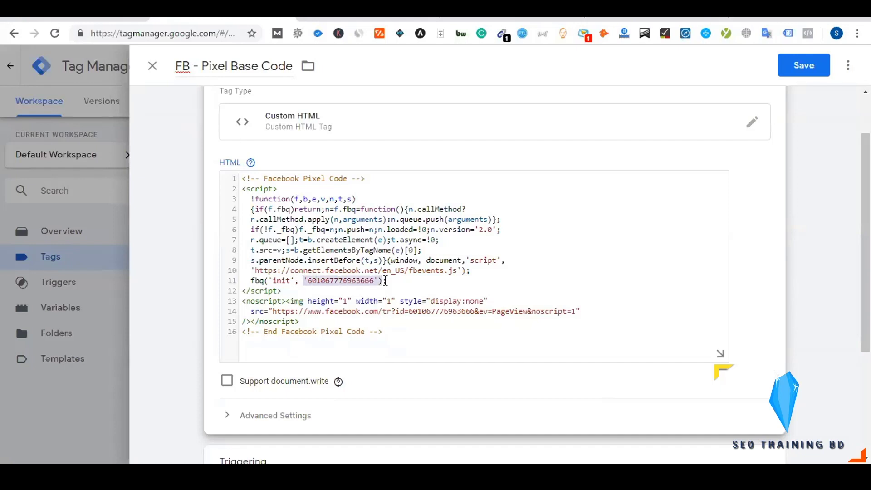
left_click(385, 281)
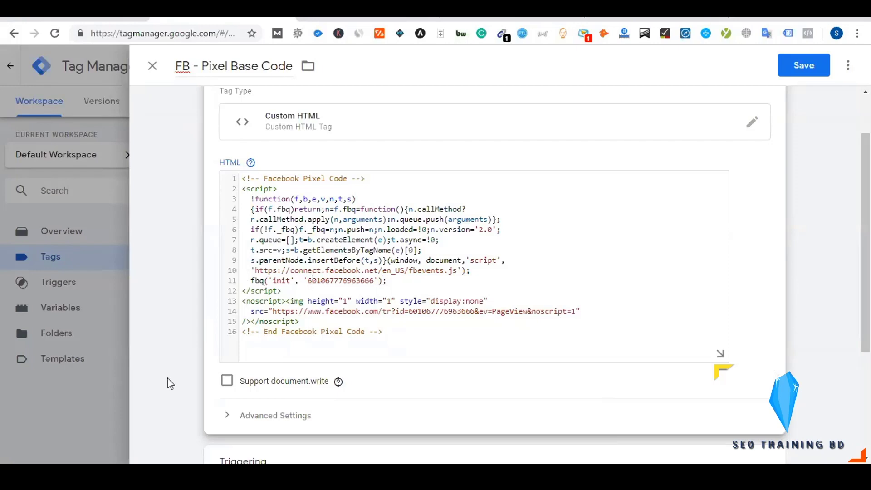
scroll(170, 295, "down", 3)
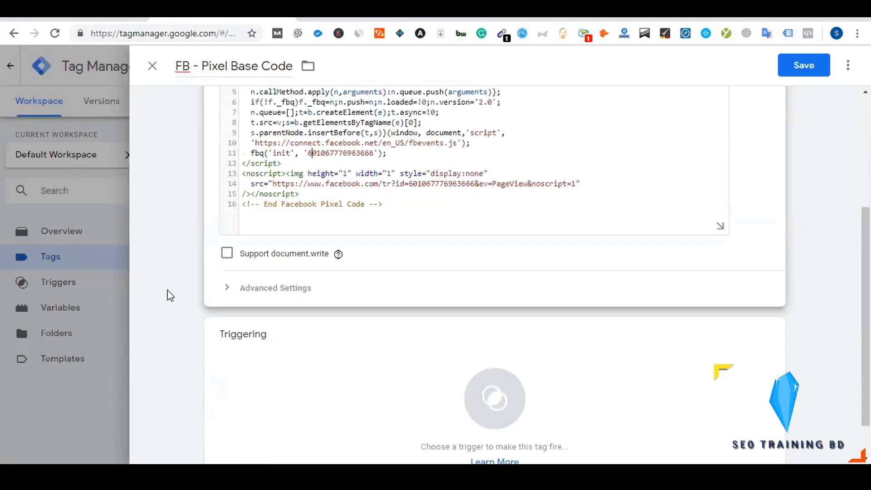
scroll(170, 296, "down", 1)
left_click(251, 245)
scroll(163, 296, "up", 4)
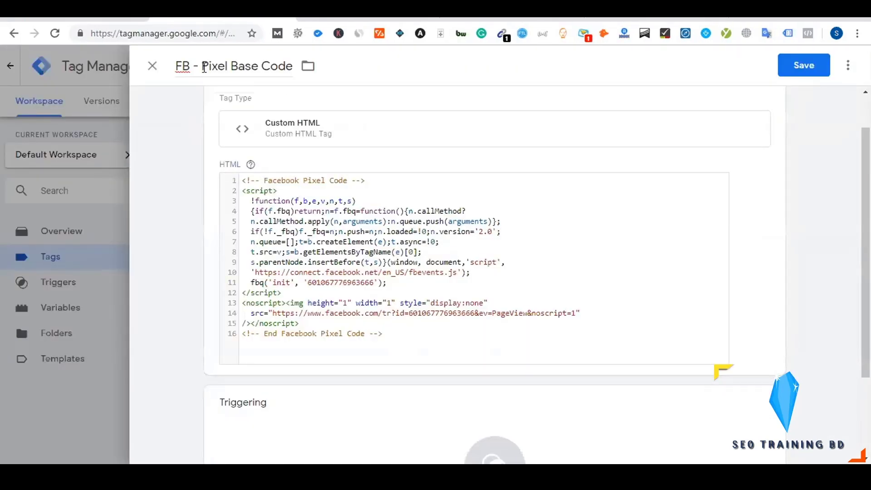
left_click_drag(202, 66, 284, 64)
left_click(178, 228)
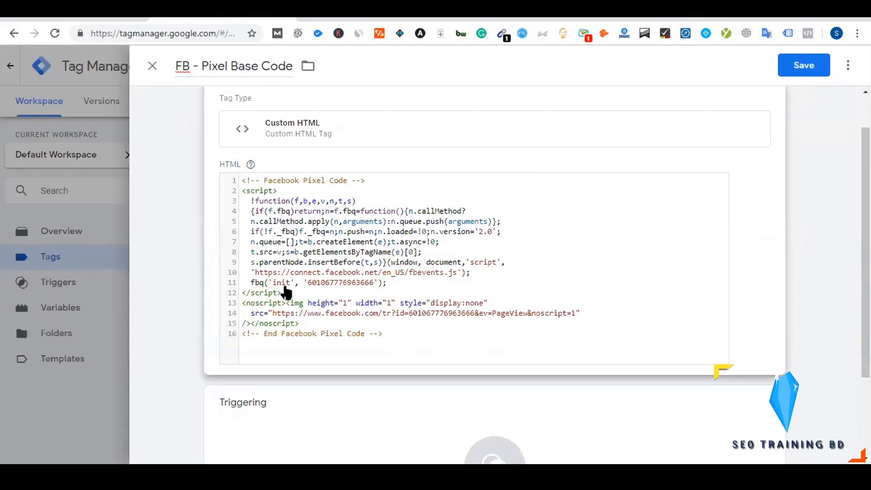
Expand the tag's advanced settings and set the tag firing priority to 100.
scroll(283, 290, "down", 3)
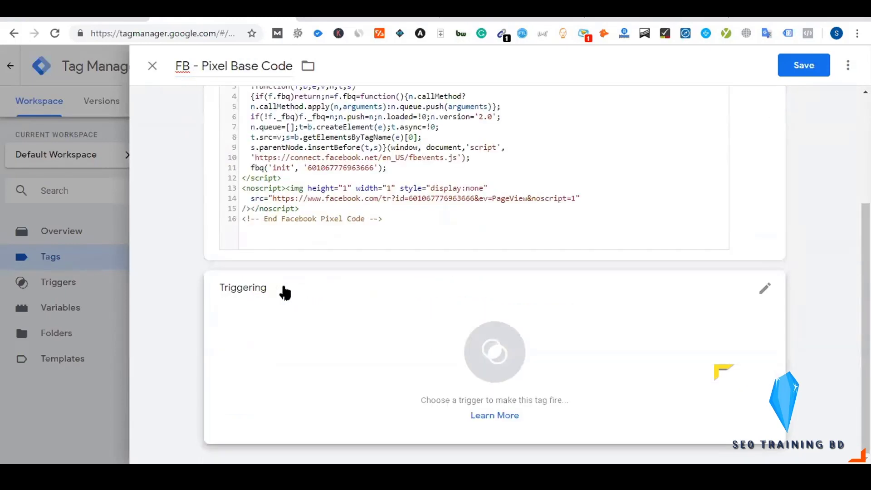
left_click(266, 257)
scroll(246, 254, "down", 2)
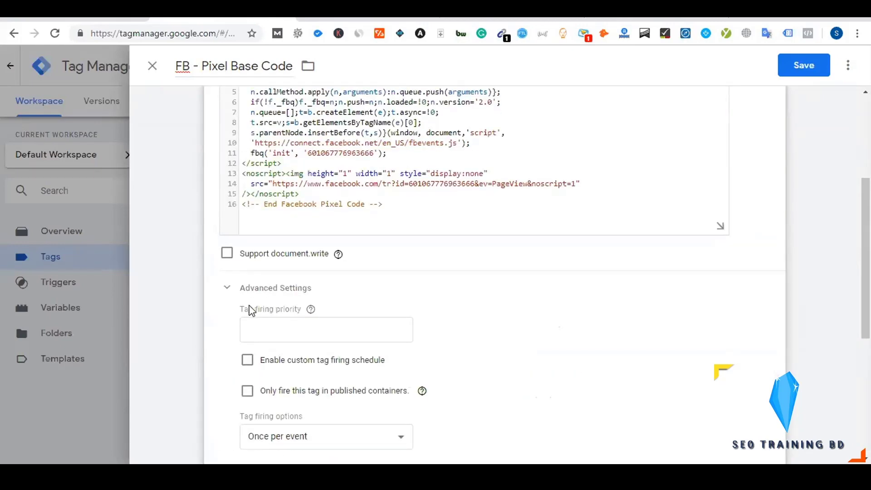
left_click(286, 328)
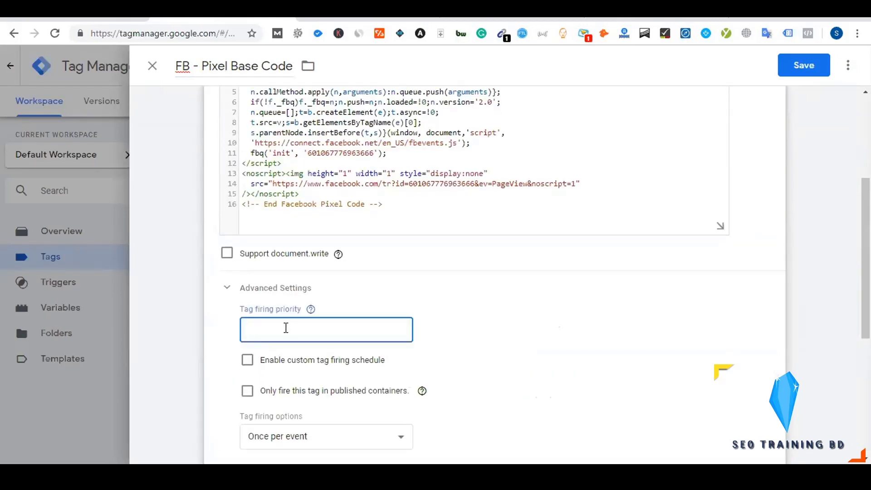
left_click(228, 319)
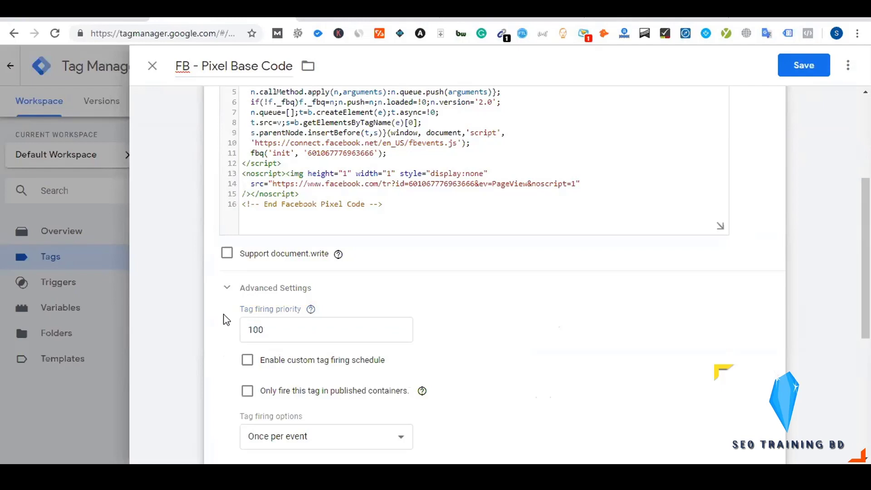
scroll(227, 320, "down", 2)
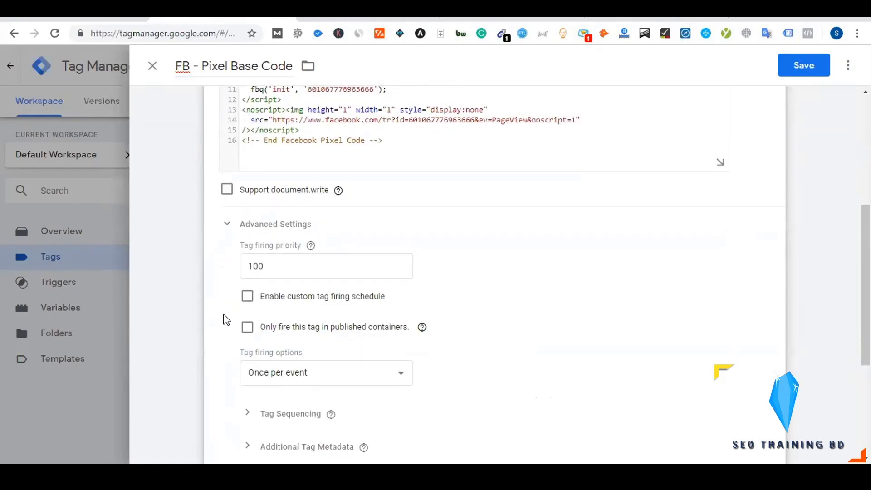
scroll(225, 320, "down", 2)
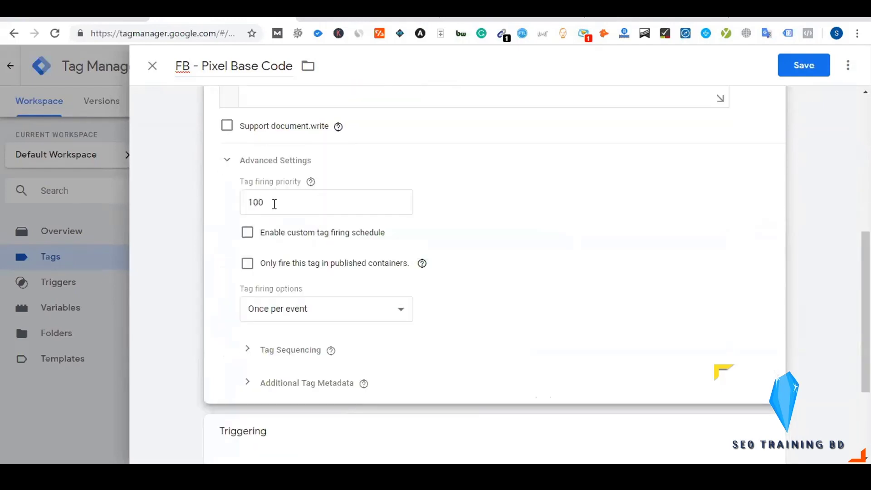
Review the tag's HTML and open the page source of the coffeemaker.website homepage.
scroll(226, 221, "up", 7)
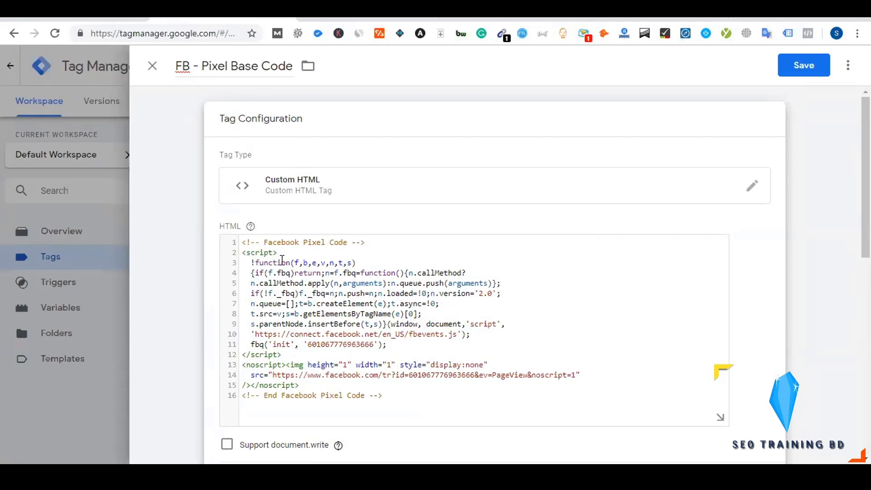
scroll(282, 259, "down", 1)
scroll(334, 300, "down", 4)
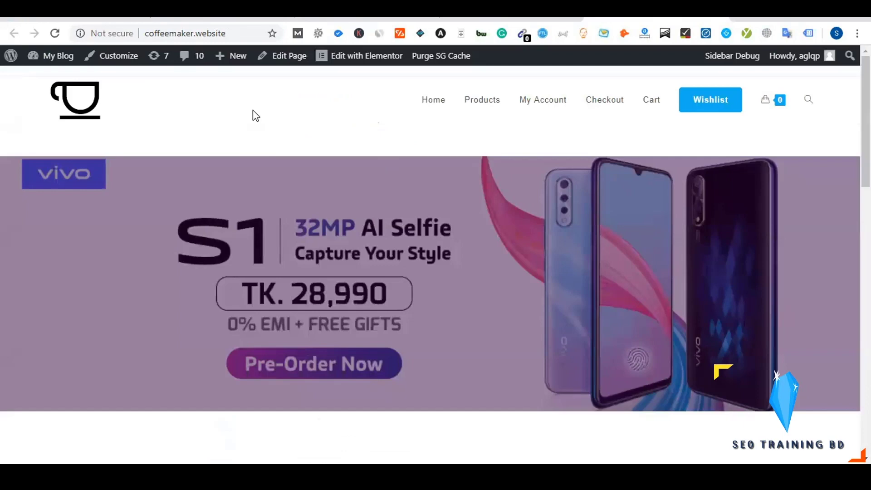
right_click(256, 115)
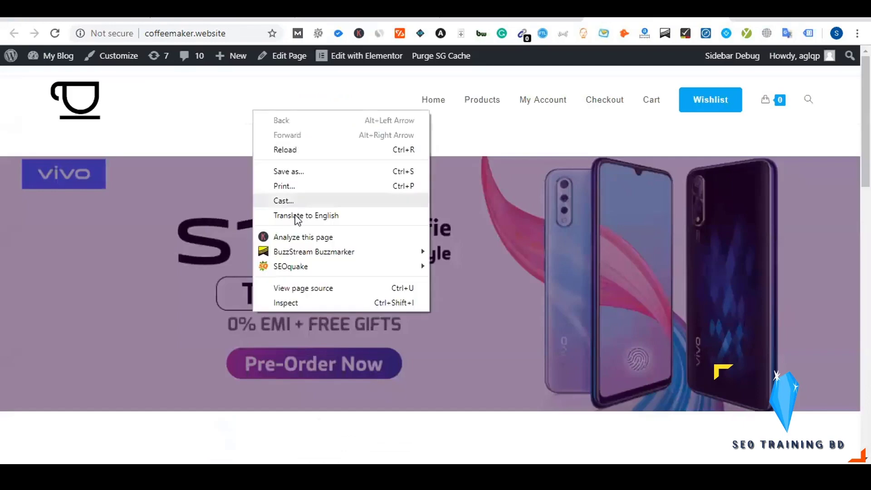
left_click(304, 285)
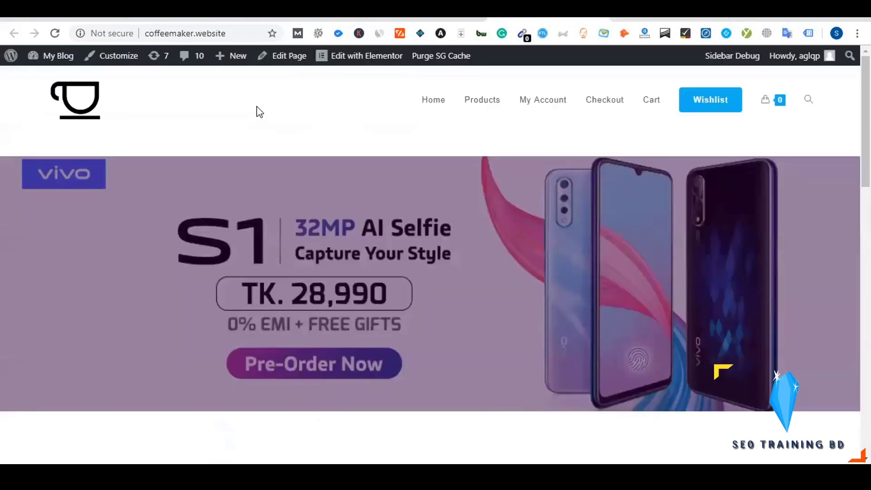
right_click(257, 111)
left_click(309, 284)
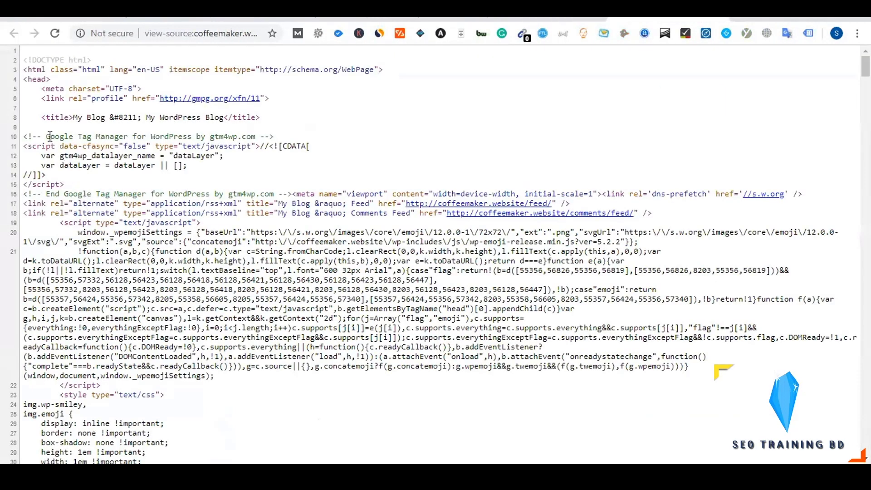
Highlight the Google Tag Manager for WordPress script and the surrounding head code in the page source.
left_click_drag(89, 132, 222, 159)
left_click(157, 179)
left_click_drag(42, 89, 324, 196)
Switch to the FB - Pixel Base Code tag in Google Tag Manager and set its tag firing option to Once per page.
left_click(343, 13)
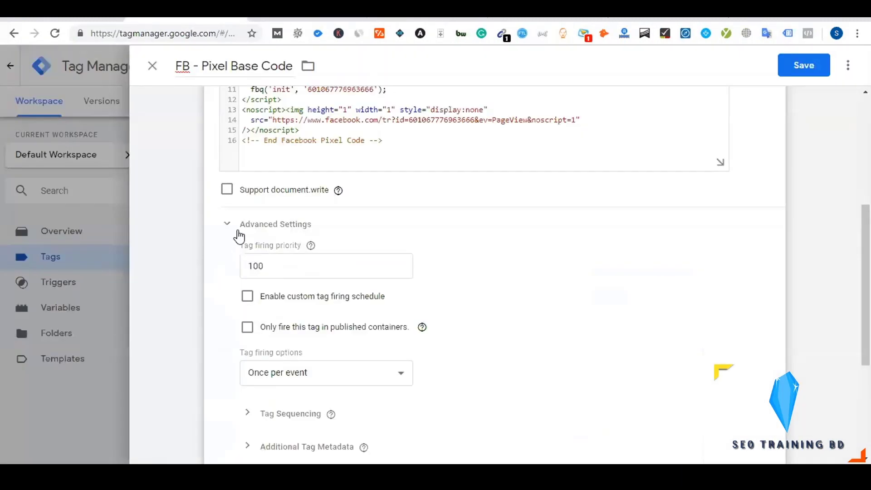
scroll(429, 295, "down", 3)
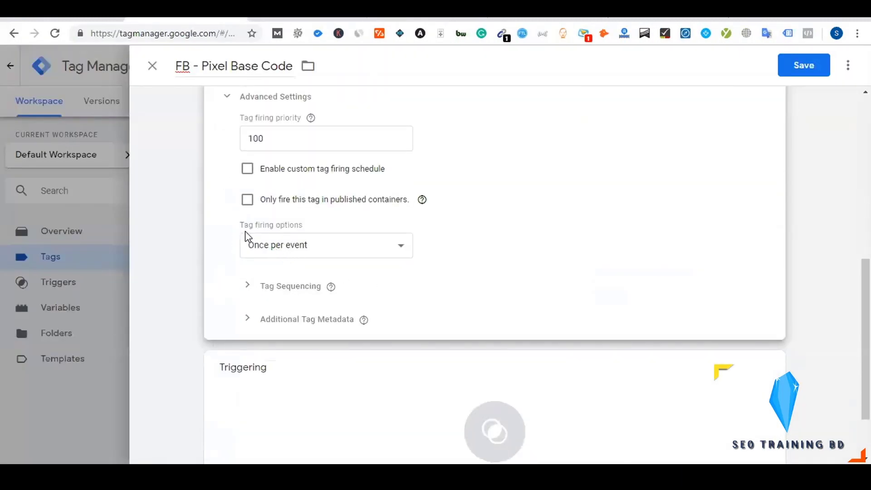
left_click(324, 245)
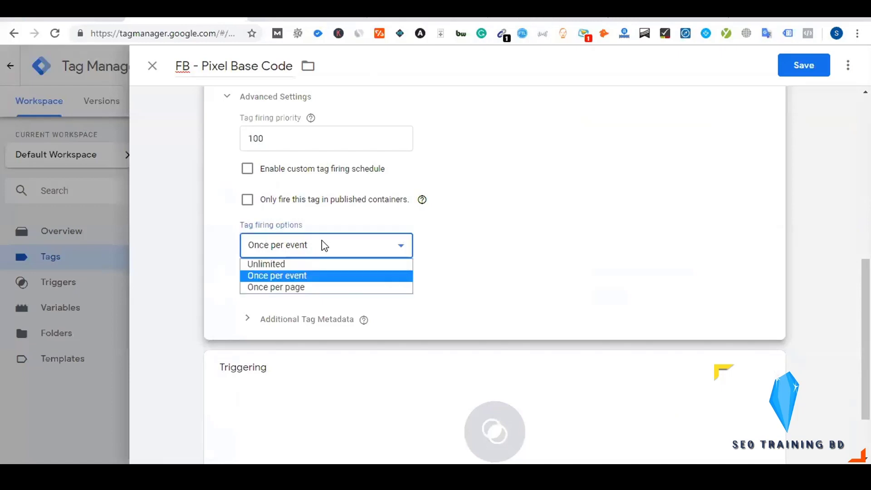
left_click(314, 288)
scroll(237, 284, "up", 2)
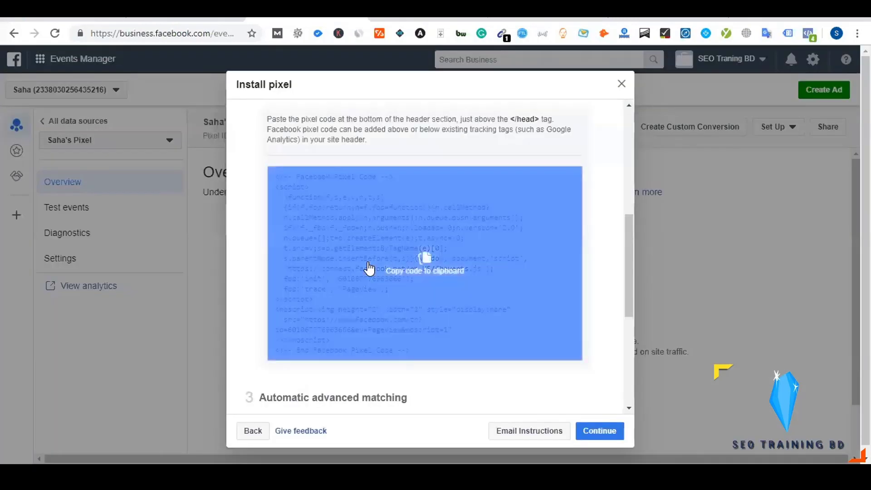
Copy the full pixel code from Facebook Events Manager and replace the tag's HTML with it, including the PageView track line.
left_click(368, 268)
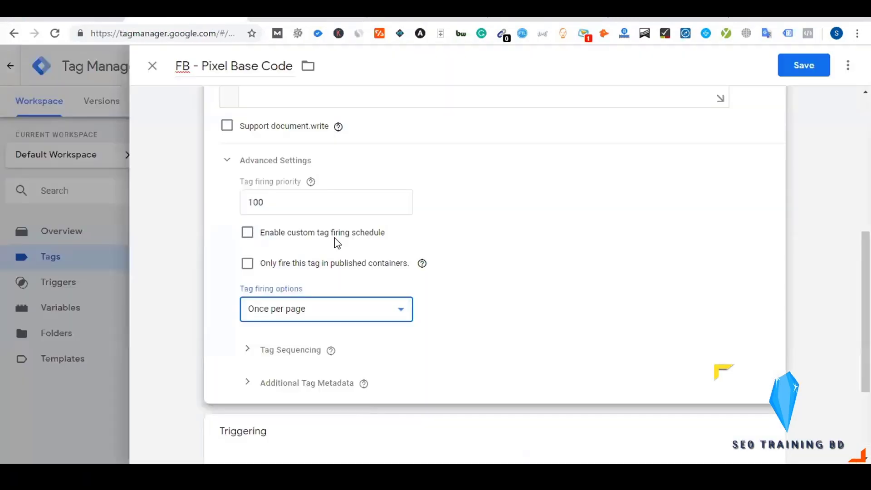
scroll(333, 240, "up", 5)
key("ctrl+a")
key("ctrl+v")
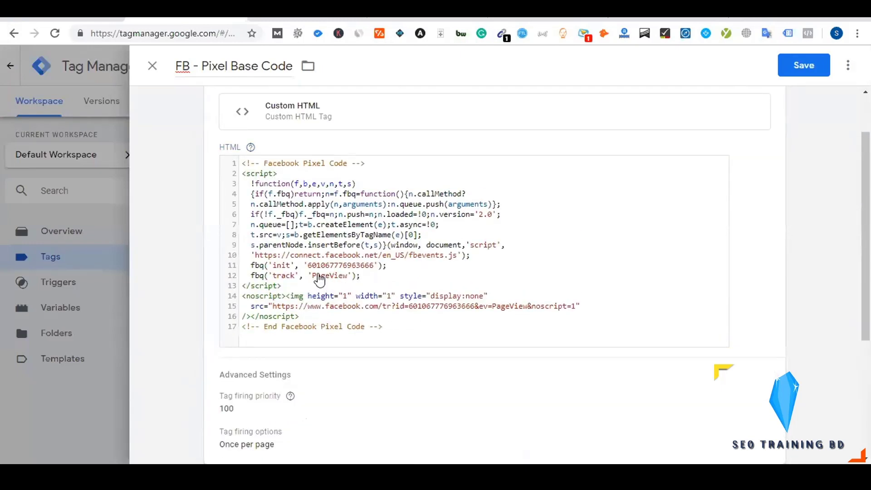
left_click(290, 71)
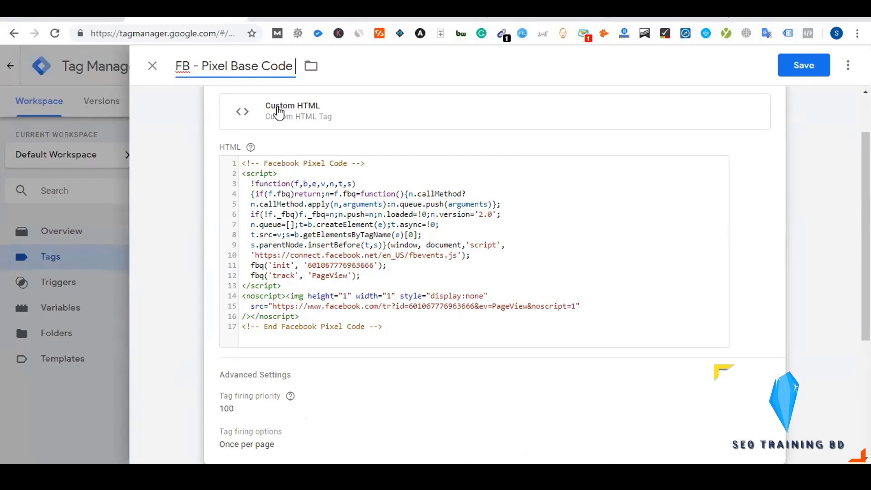
type("-")
key("BackSpace")
key("BackSpace")
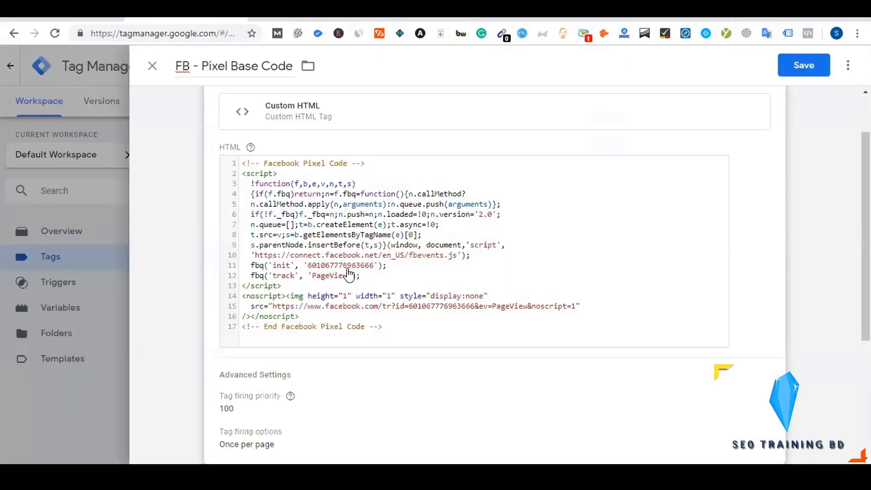
Open the trigger selection for the pixel tag and start creating a new trigger.
scroll(200, 313, "down", 5)
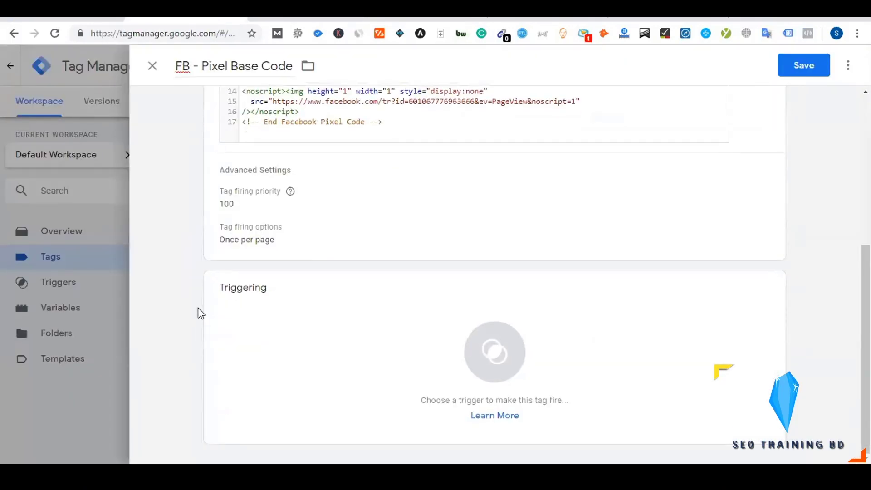
left_click(239, 256)
scroll(288, 296, "down", 5)
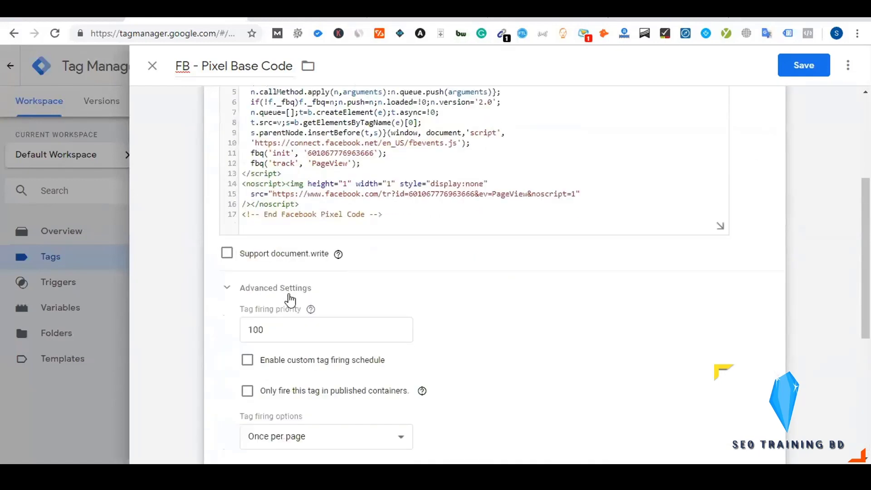
scroll(456, 356, "down", 3)
left_click(452, 355)
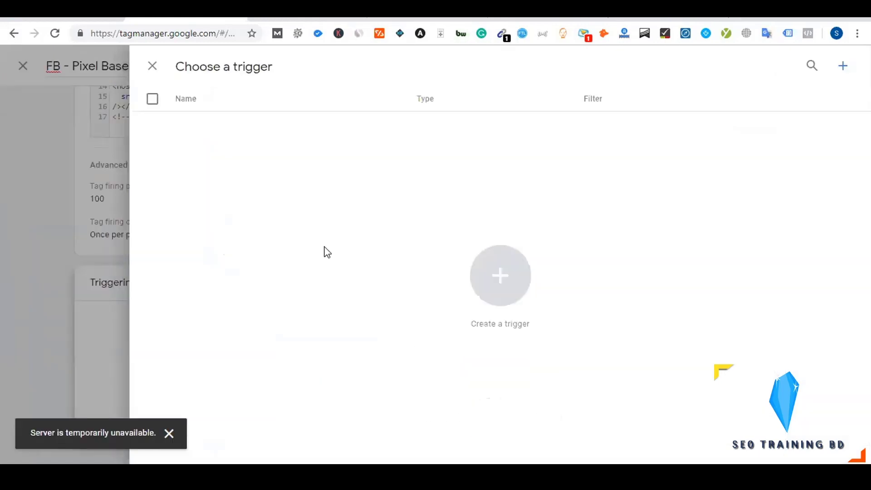
left_click(169, 433)
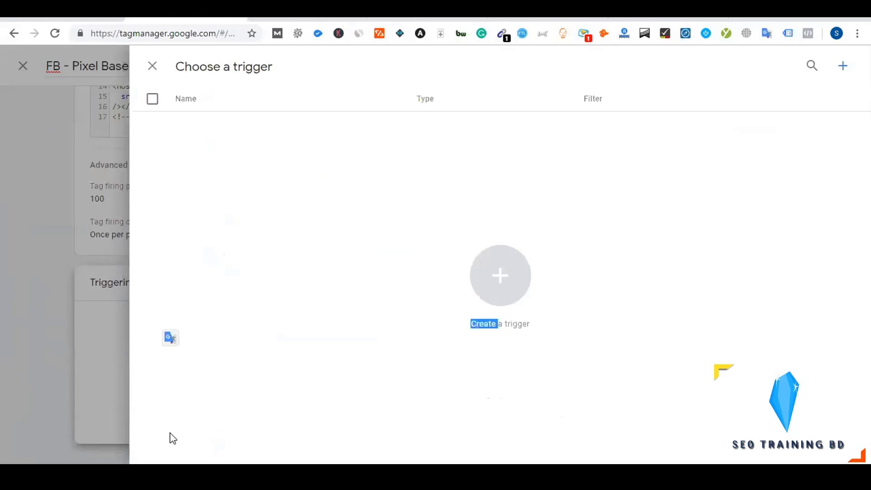
left_click(501, 275)
Name the new trigger "Pageview - All Pages".
double_click(193, 65)
triple_click(193, 64)
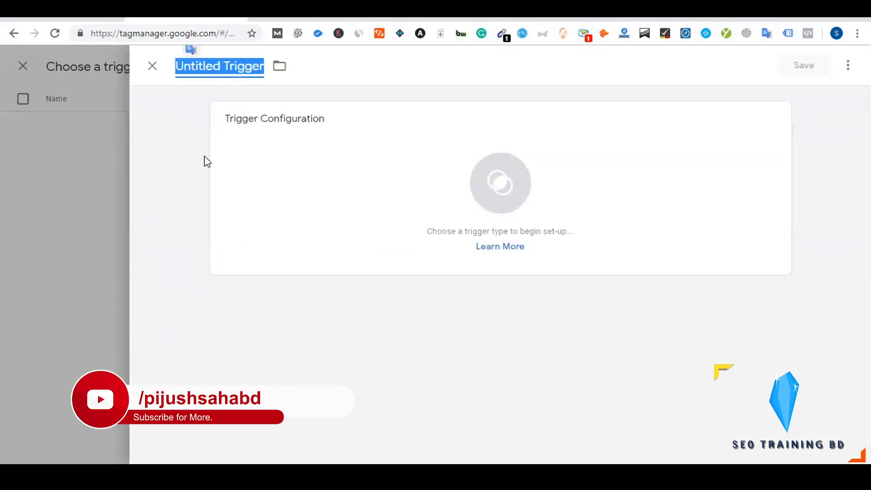
type("Pageview")
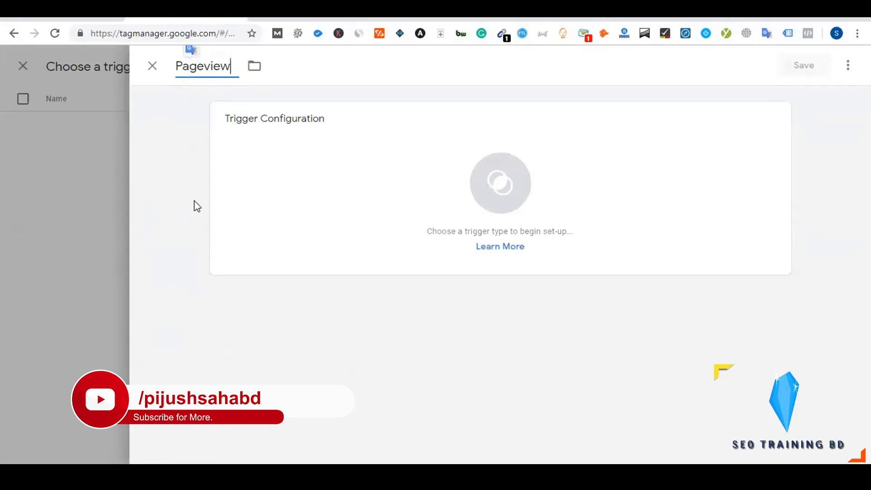
type(" - All Pages")
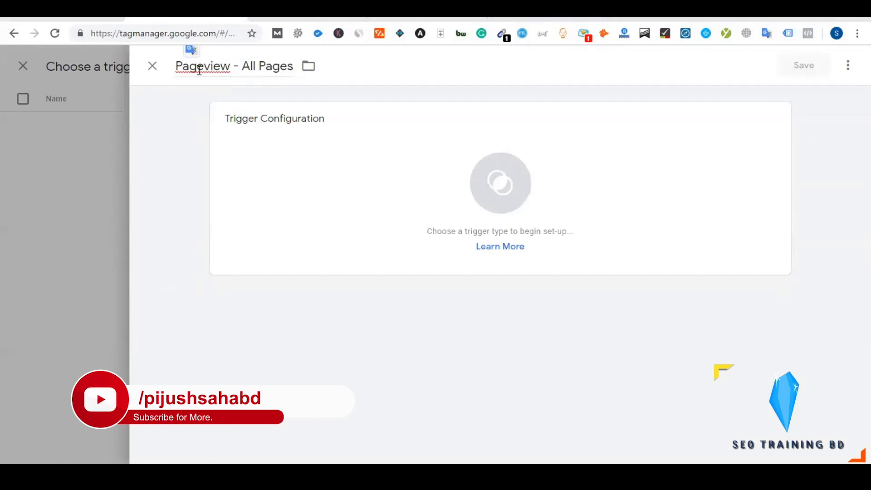
triple_click(199, 70)
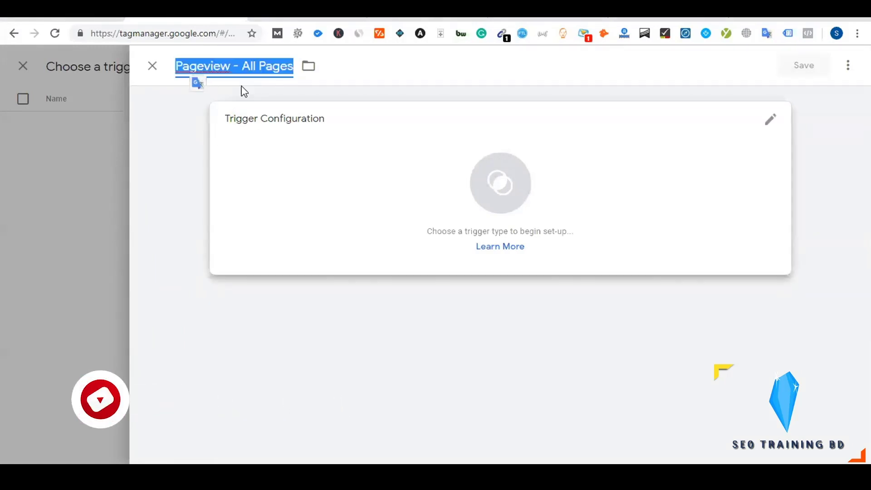
left_click(183, 158)
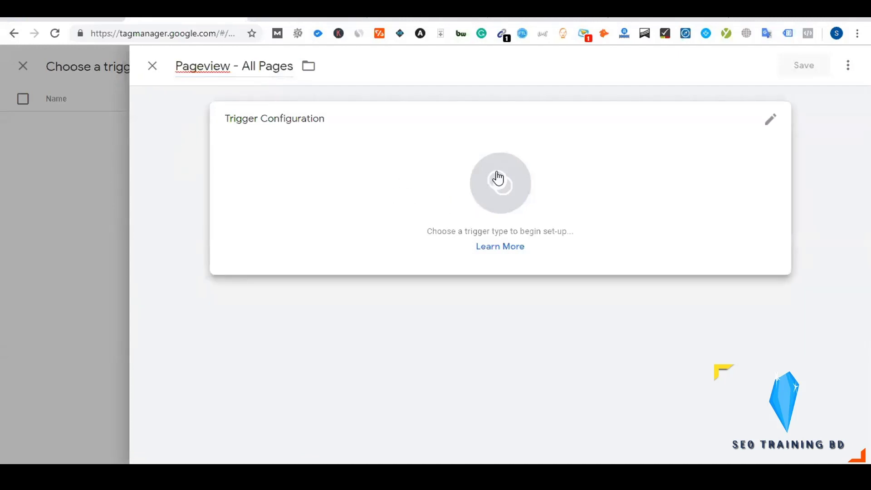
Set the trigger type to Page View, firing on All Page Views, and save the trigger.
left_click(470, 186)
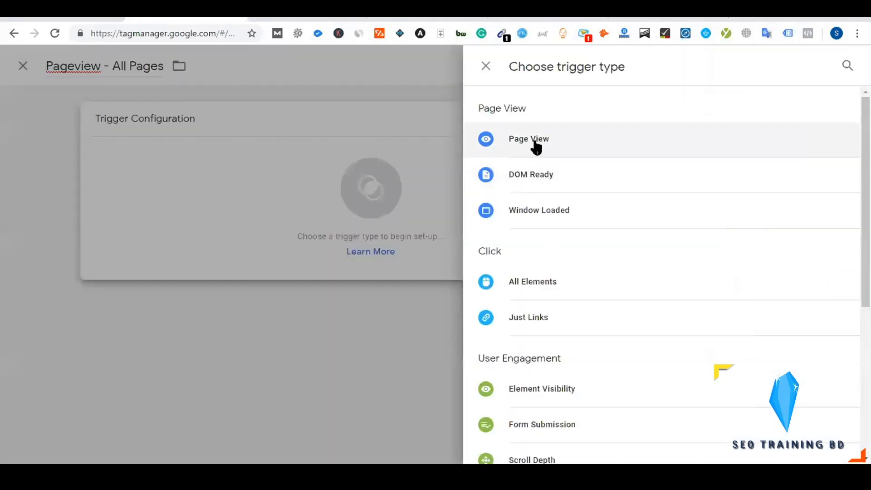
left_click(539, 145)
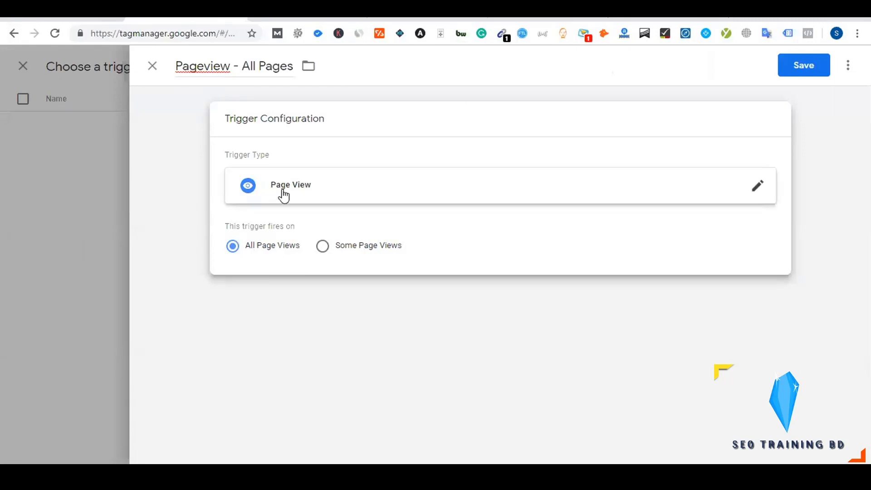
left_click(433, 198)
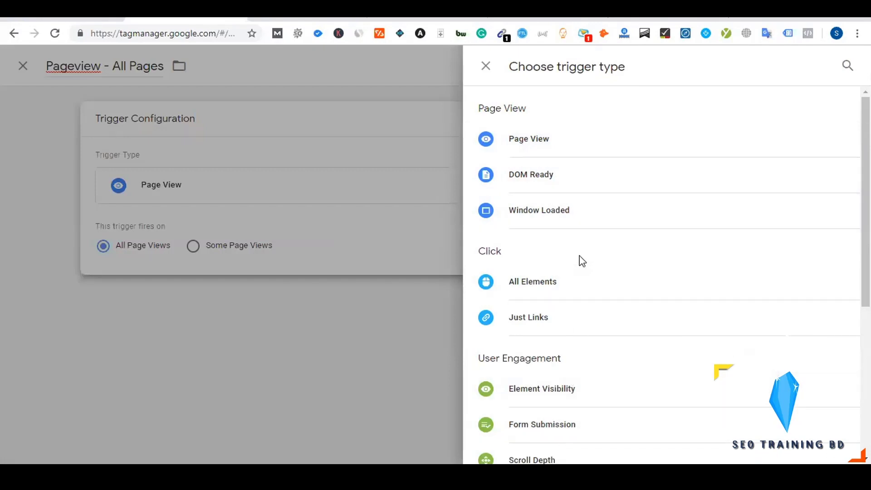
left_click(543, 141)
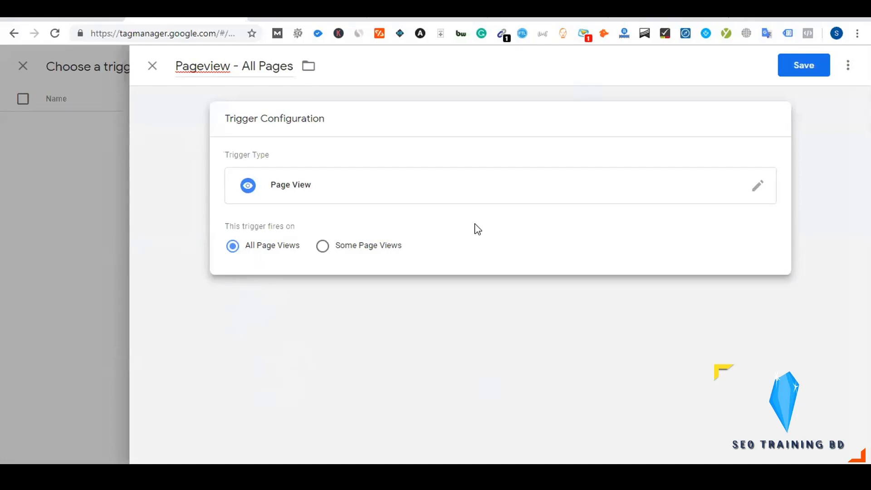
left_click(812, 76)
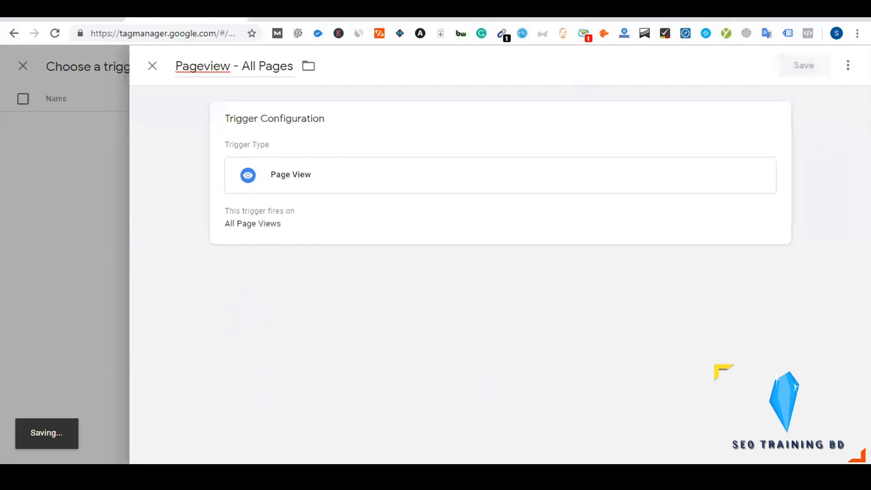
Review the tag's pixel code, firing settings and attached trigger, and save the tag.
scroll(218, 277, "up", 3)
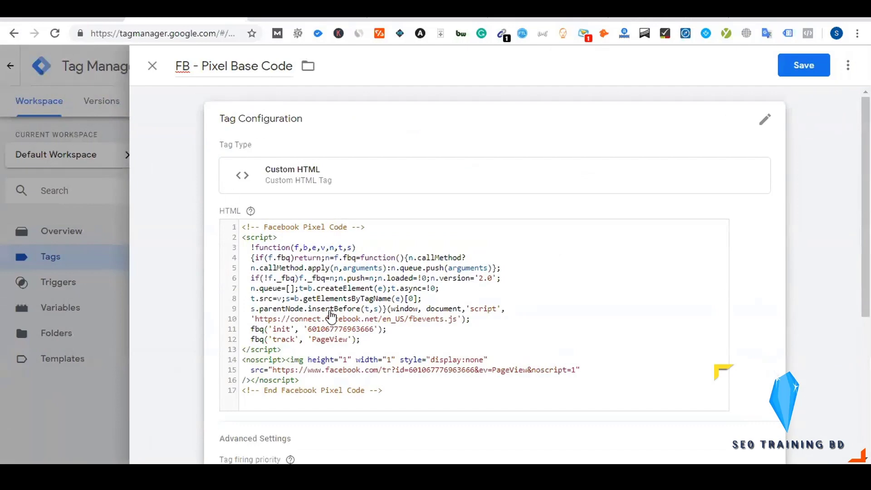
scroll(327, 314, "down", 5)
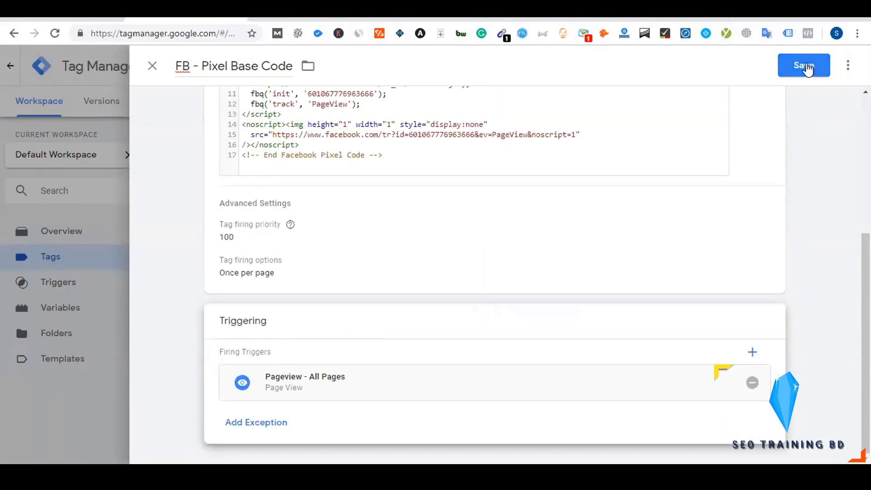
left_click(803, 65)
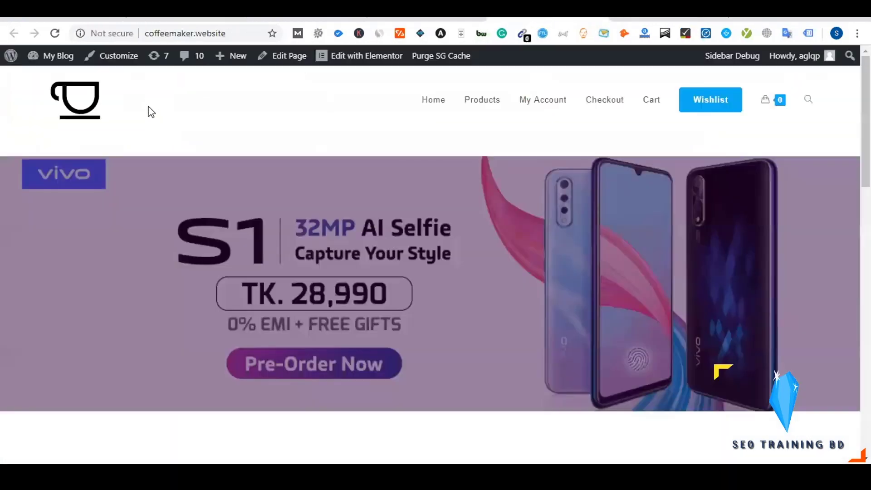
Reload the coffeemaker.website homepage and look over the page.
left_click(55, 33)
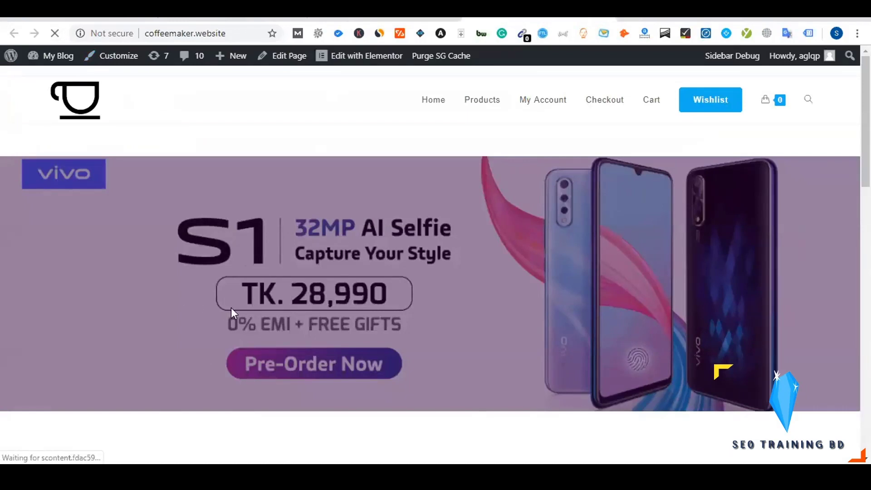
scroll(230, 309, "down", 5)
scroll(230, 309, "up", 5)
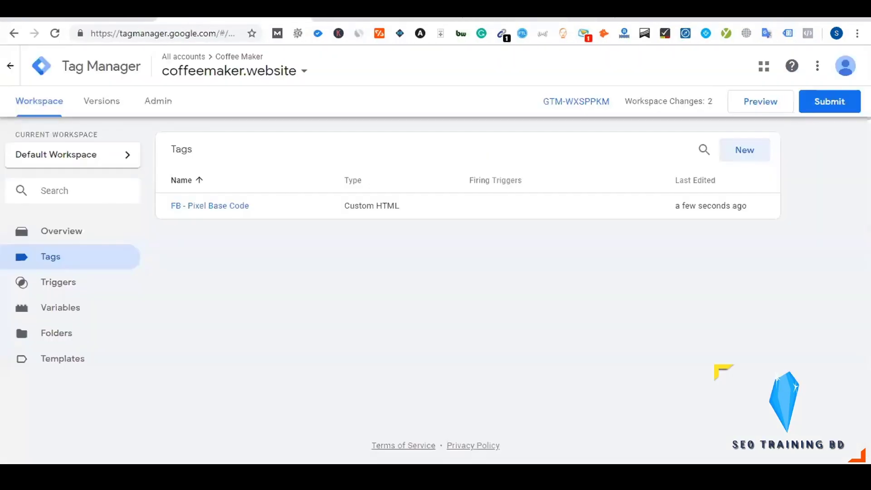
Start preview mode for the default workspace, reload the coffeemaker.website homepage and enlarge its Tag Manager debug pane.
left_click(762, 105)
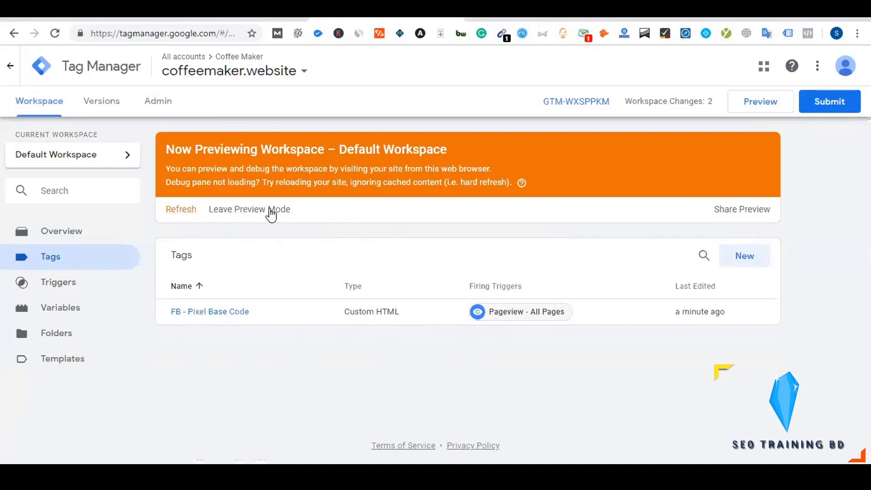
left_click(56, 9)
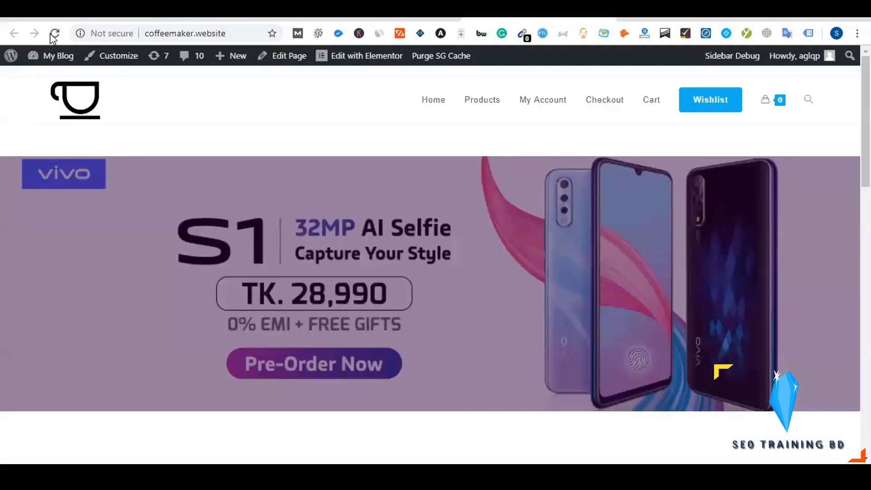
left_click(54, 33)
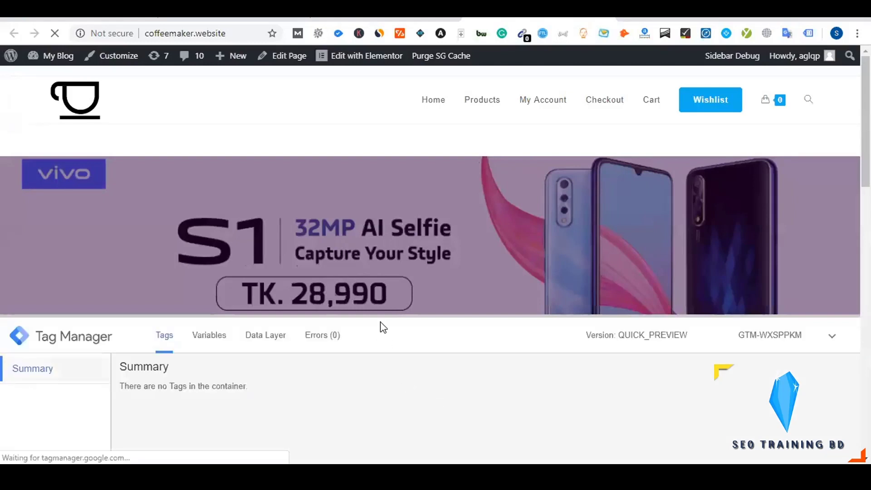
left_click_drag(375, 321, 369, 277)
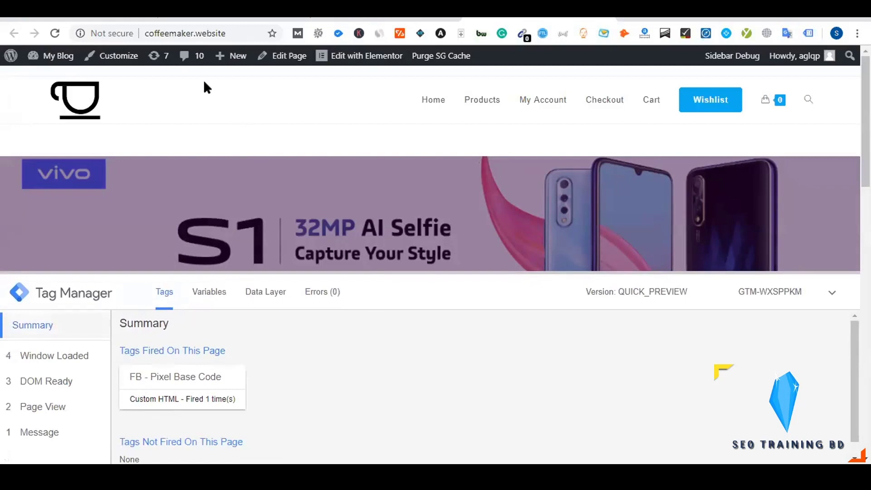
Open the site's Products page to check tag firing in preview mode, and compare the previewed workspace with the site.
left_click(235, 31)
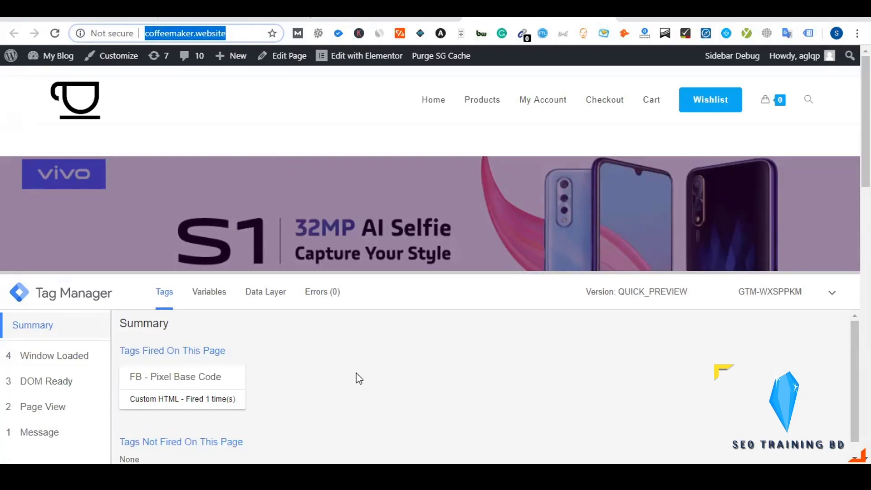
left_click(485, 107)
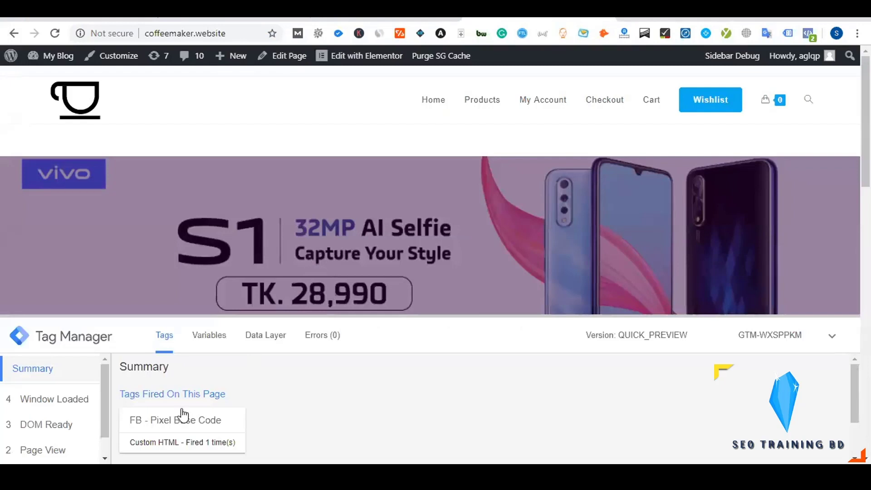
left_click(438, 19)
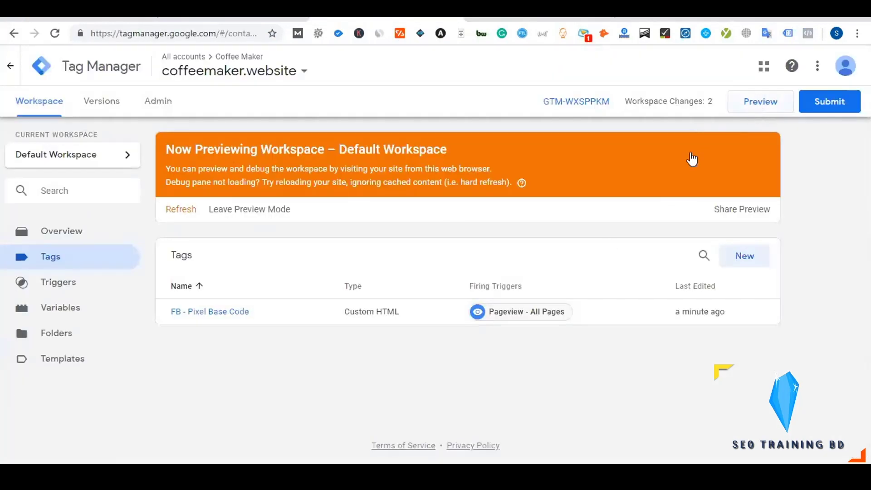
left_click(533, 20)
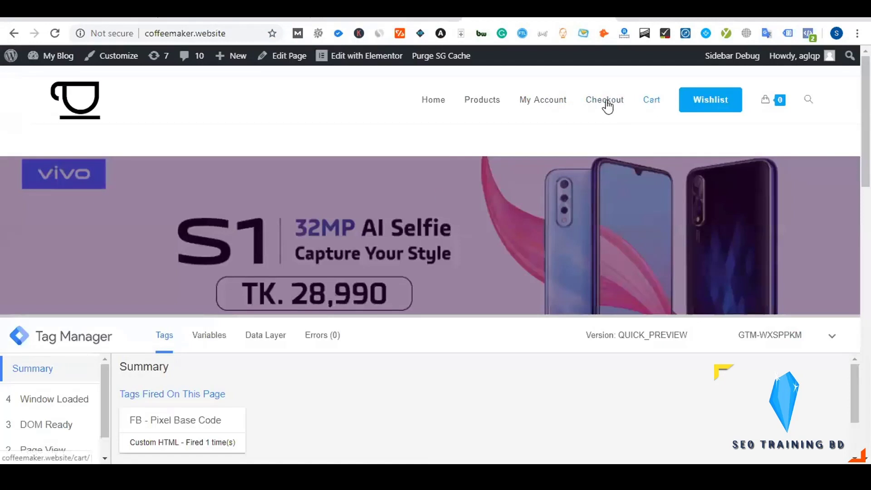
Open the site's Organic products page and check its detected pixel events with Facebook Pixel Helper.
left_click(486, 105)
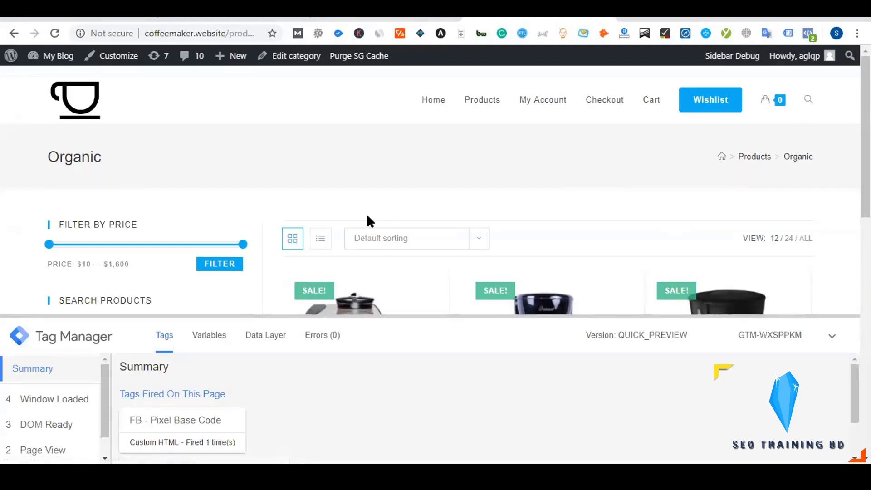
left_click(810, 34)
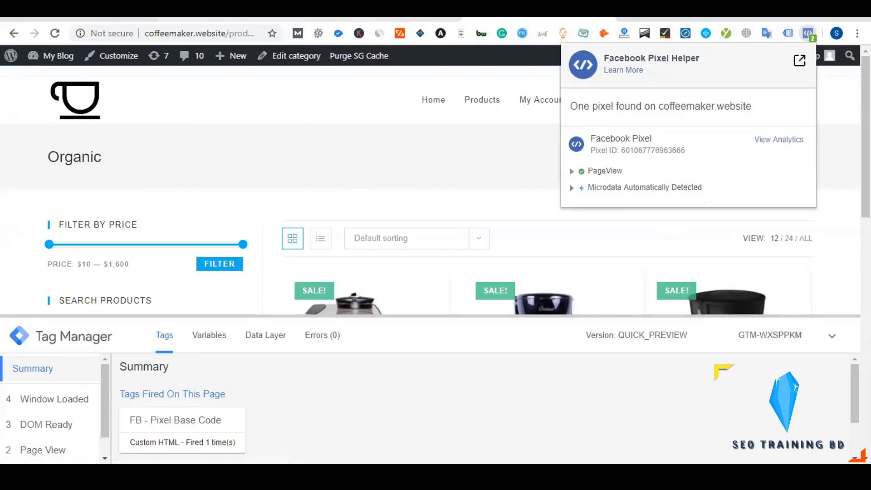
Switch to Facebook Events Manager, close the pixel installation dialog, reload the pixel's overview and view its event testing page.
left_click(262, 19)
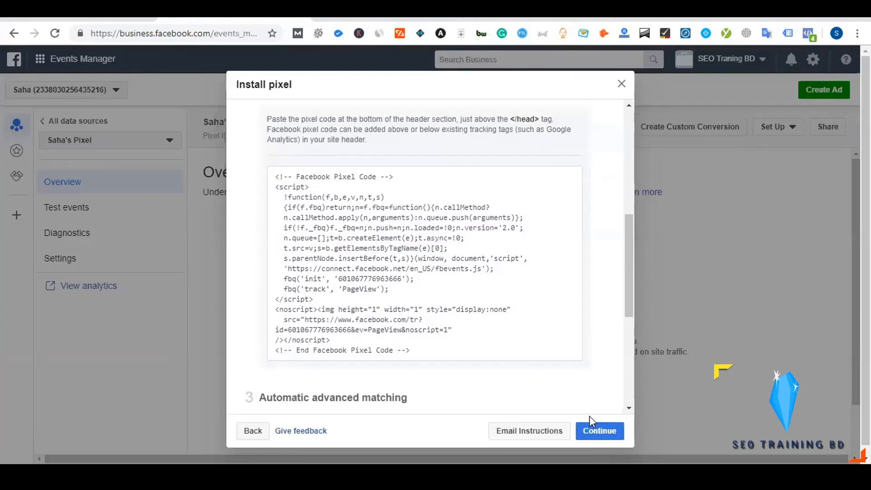
left_click(592, 429)
left_click(608, 86)
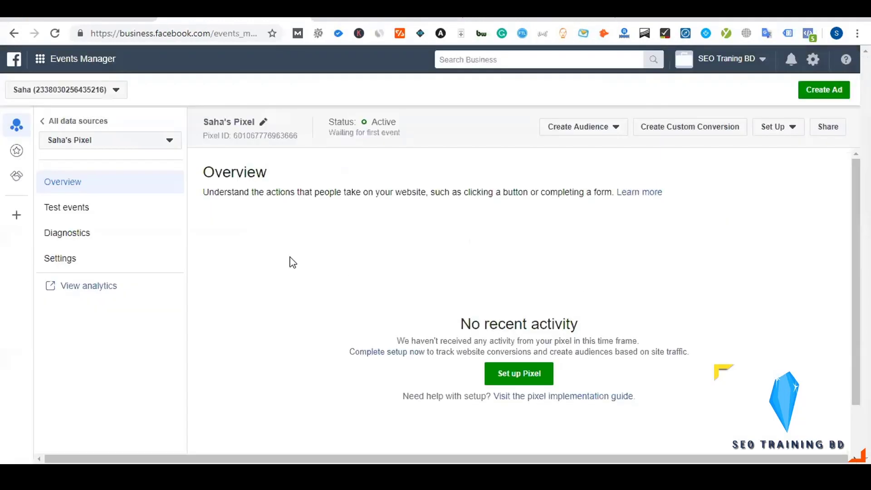
left_click(55, 34)
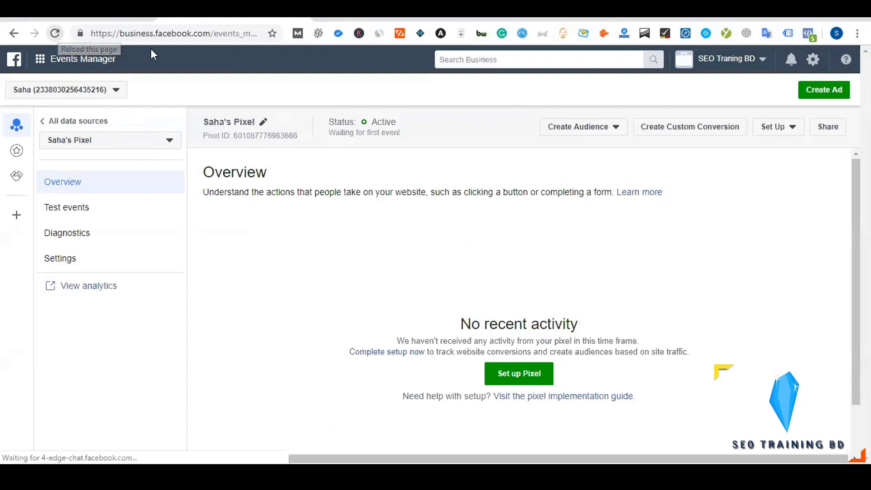
left_click(86, 216)
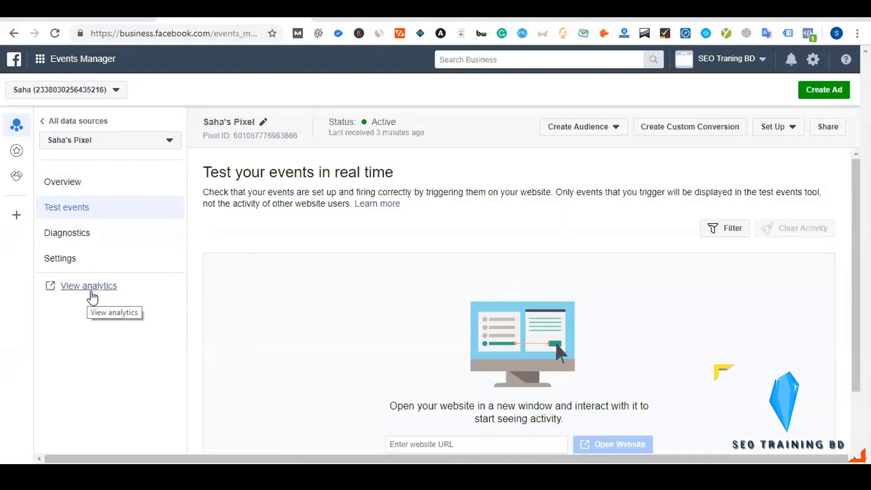
Open the pixel's analytics and show its event debugging report.
left_click(88, 287)
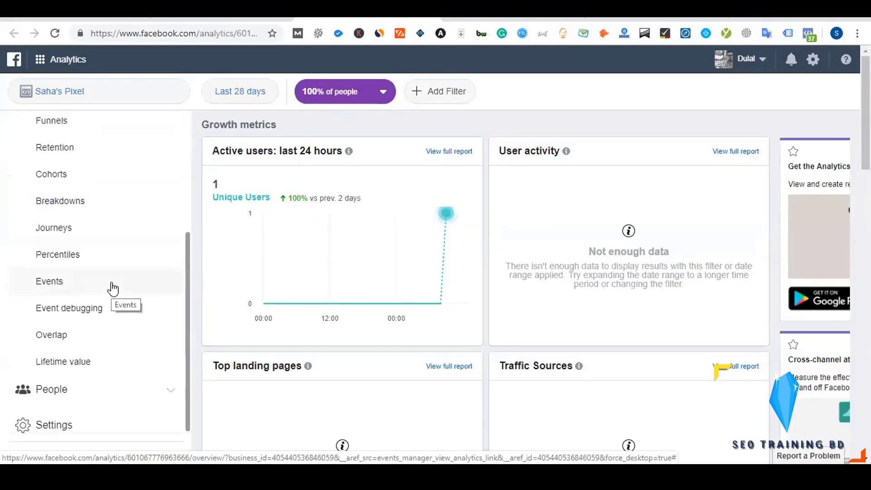
scroll(113, 289, "up", 4)
scroll(123, 291, "down", 4)
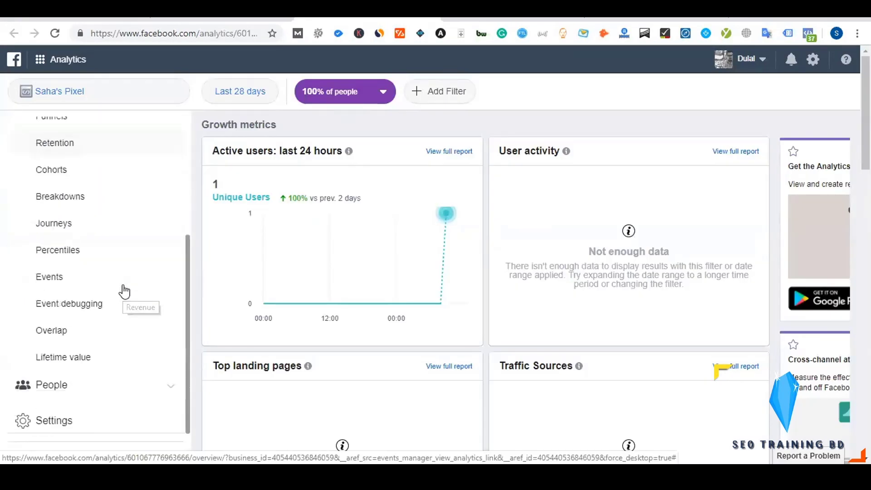
left_click(86, 310)
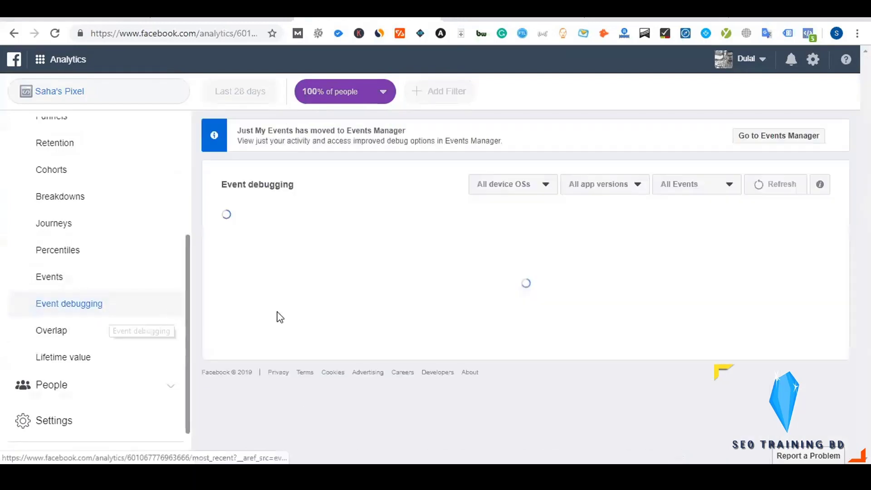
Examine the logged page view events, comparing their times, referer domains and current URLs.
scroll(278, 316, "down", 1)
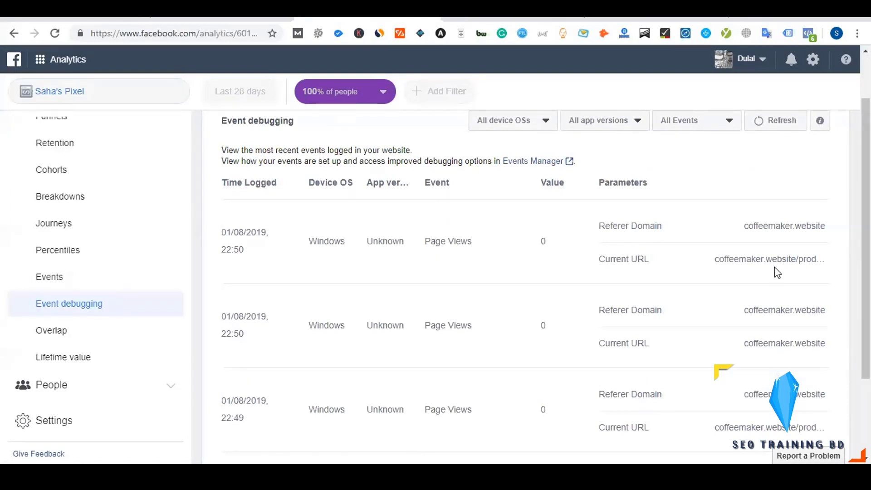
left_click_drag(746, 226, 803, 258)
double_click(761, 256)
left_click(753, 262)
scroll(388, 254, "down", 3)
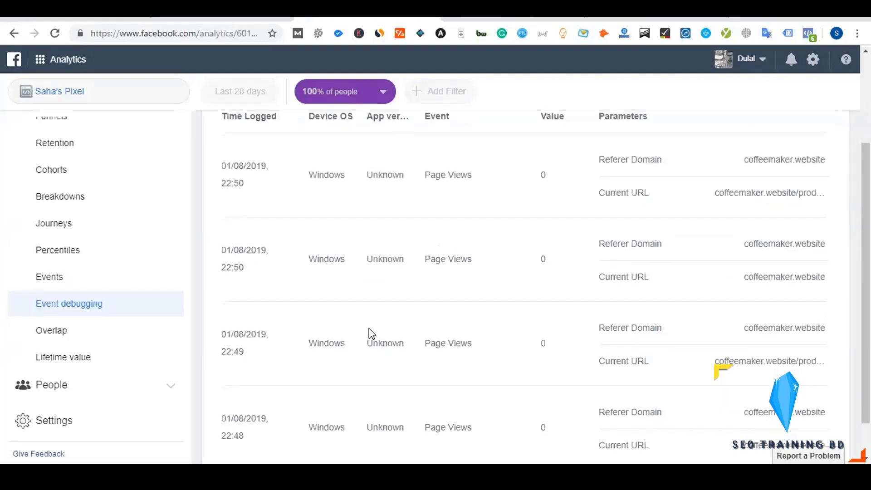
scroll(301, 373, "up", 3)
scroll(307, 358, "down", 3)
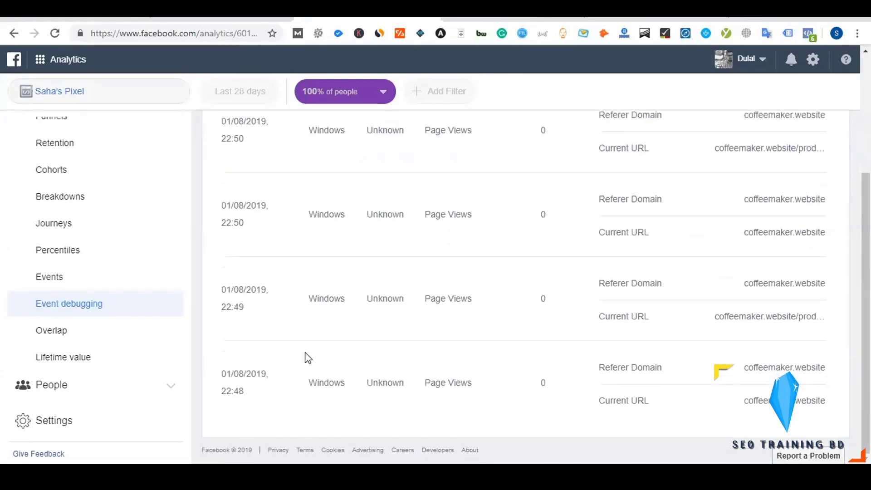
scroll(244, 195, "up", 2)
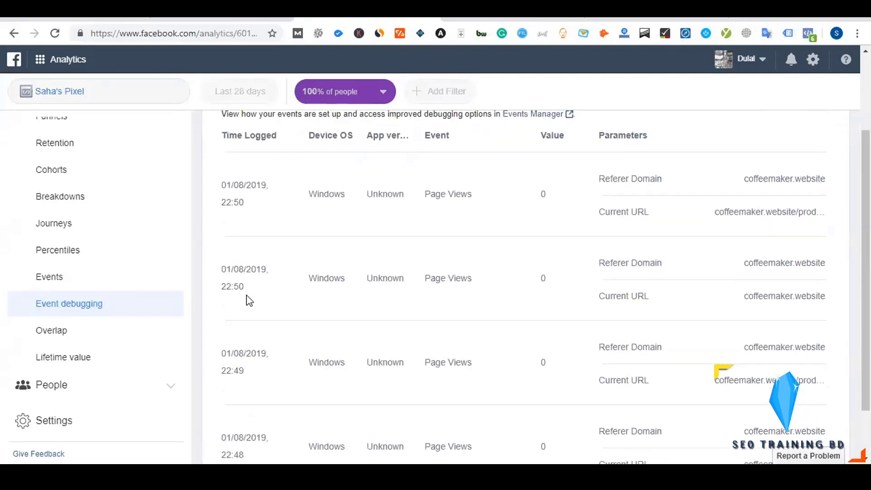
scroll(246, 389, "down", 2)
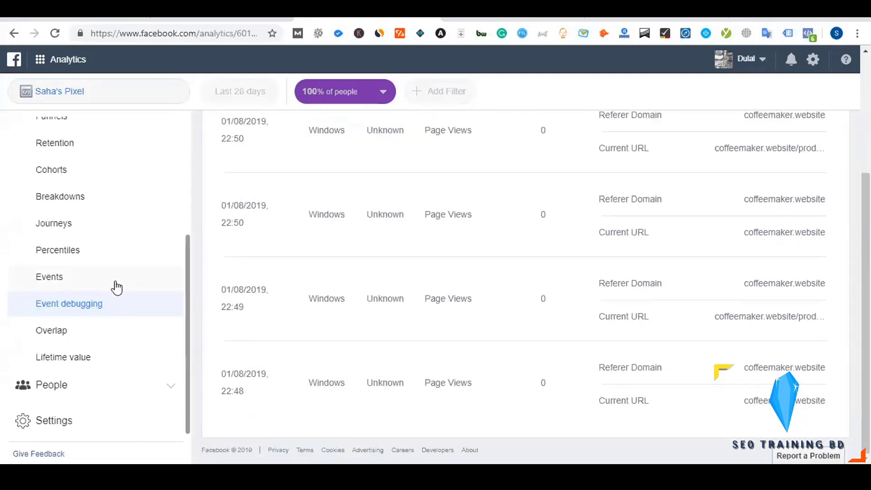
scroll(114, 286, "up", 5)
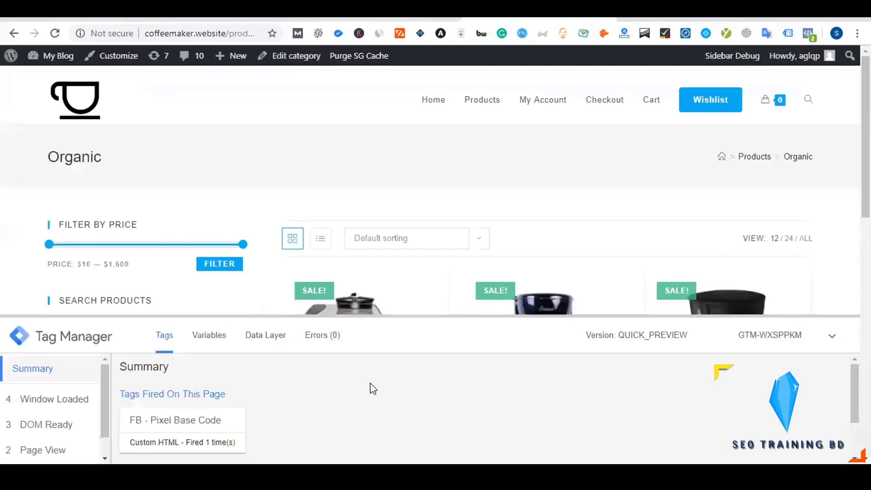
Switch to Google Tag Manager and open the FB - Pixel Base Code tag to review its HTML.
left_click(260, 17)
left_click(386, 17)
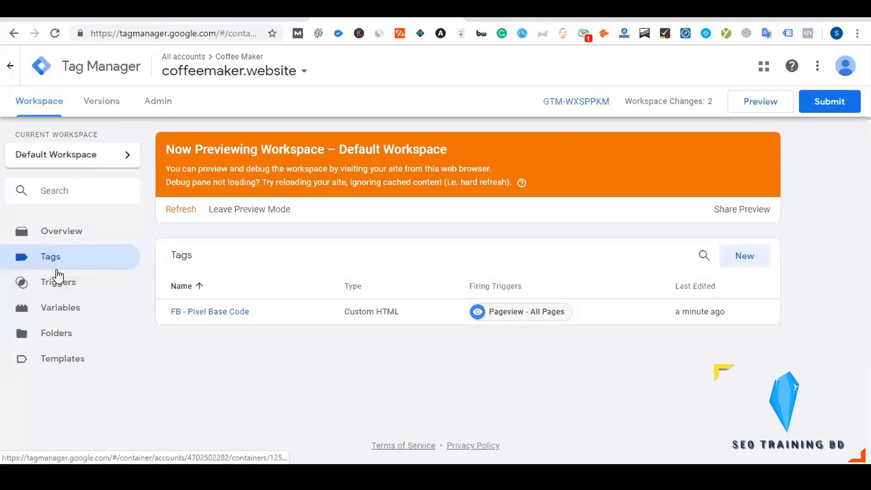
left_click(61, 283)
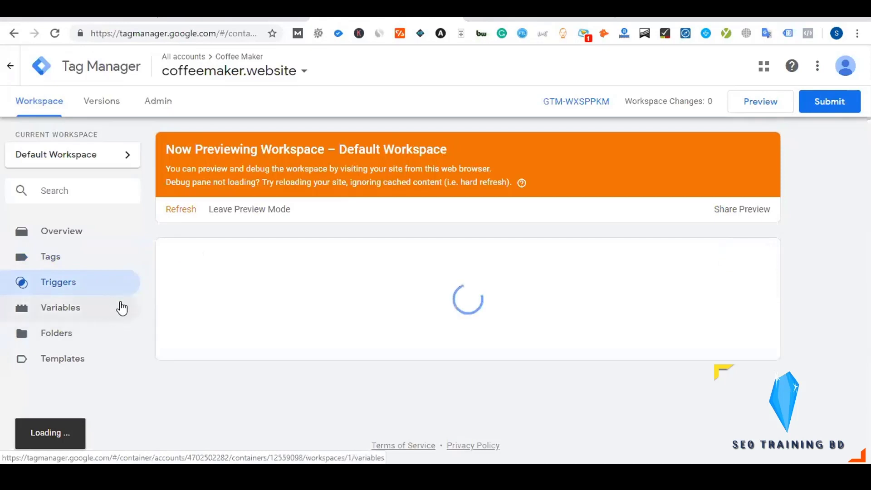
left_click(60, 263)
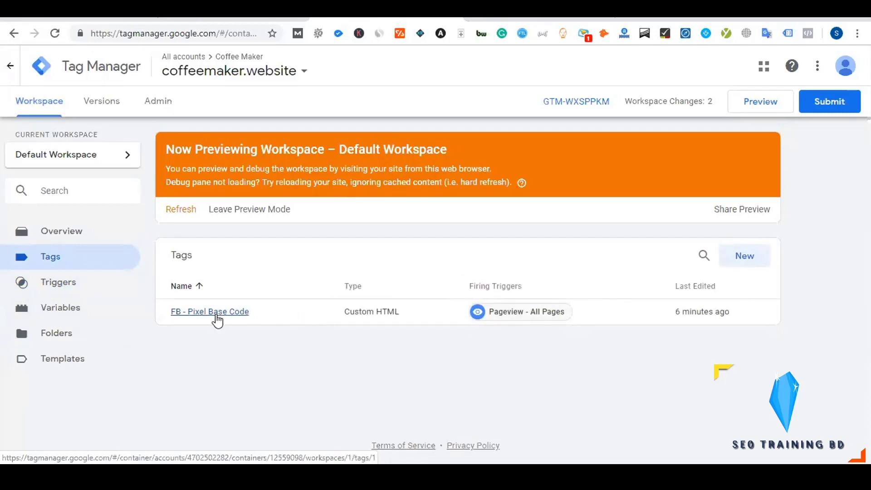
left_click(217, 320)
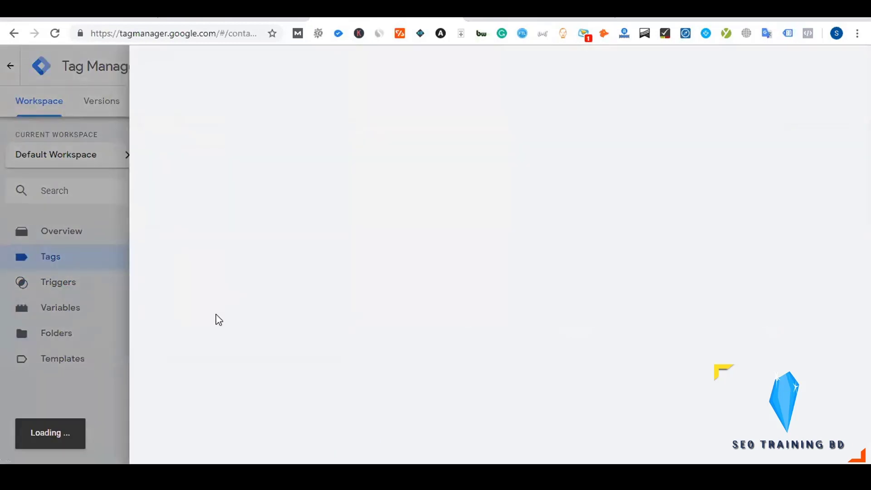
scroll(343, 261, "down", 3)
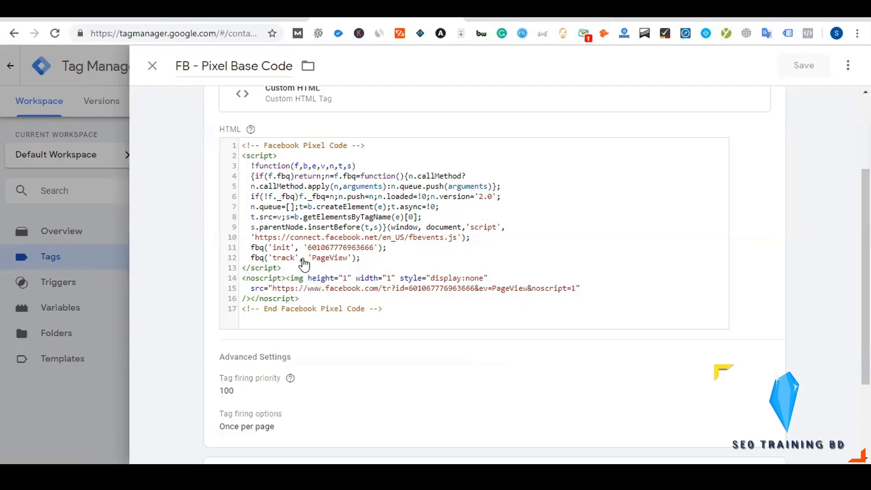
Delete the line fbq('track', 'PageView'); from the base code tag's HTML and save the tag.
scroll(299, 254, "up", 2)
left_click(257, 252)
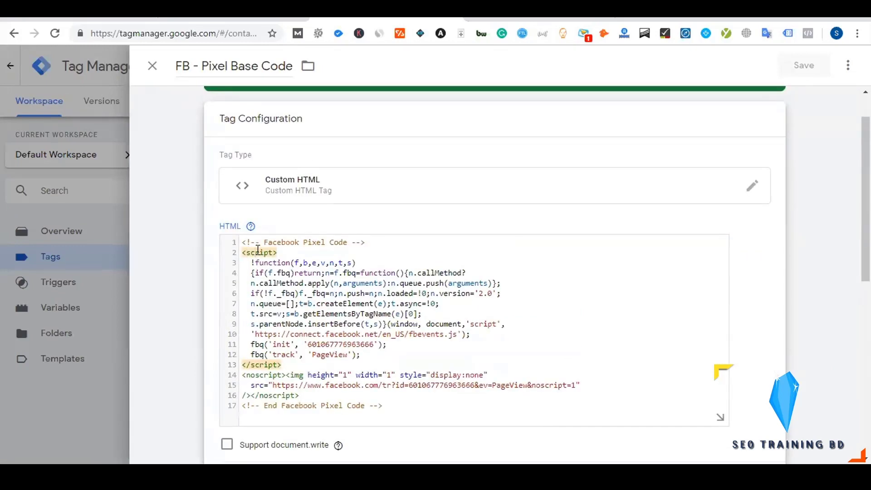
key("ctrl+a")
left_click_drag(367, 353, 253, 352)
key("BackSpace")
key("BackSpace")
key("BackSpace")
key("BackSpace")
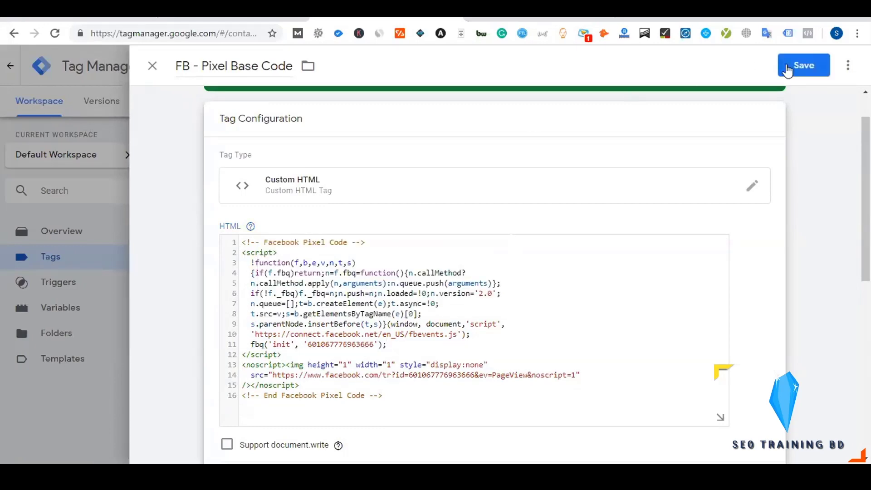
left_click(801, 68)
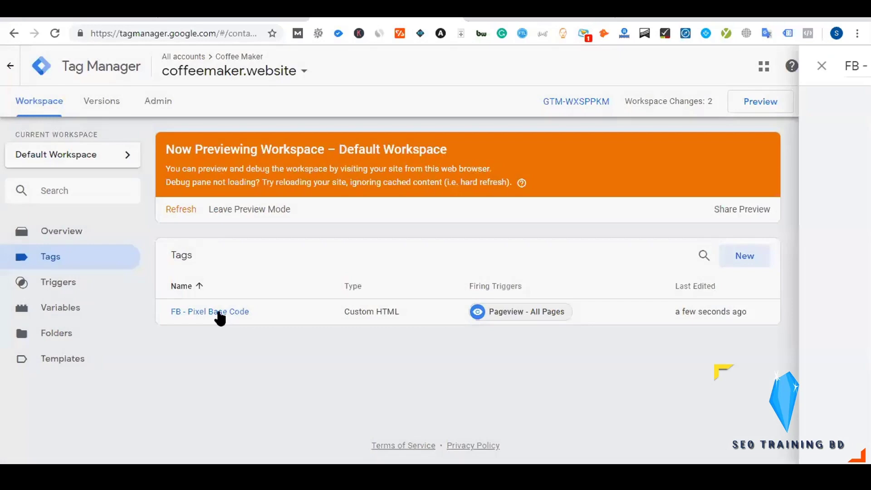
Reopen the FB - Pixel Base Code tag to check its saved code, close it and refresh the workspace preview.
left_click(218, 313)
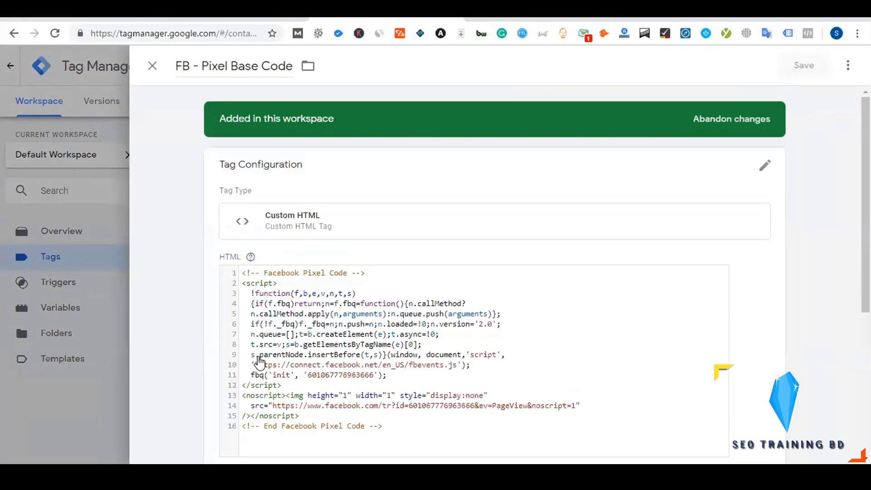
left_click(152, 67)
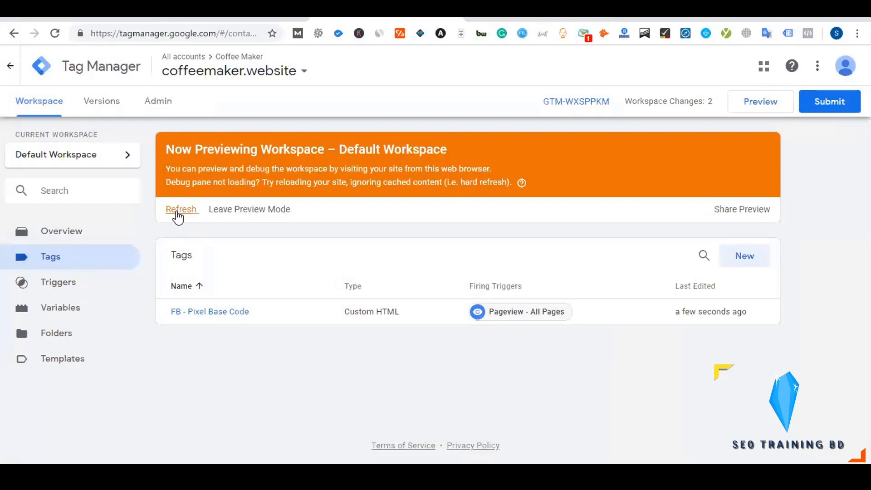
left_click(177, 210)
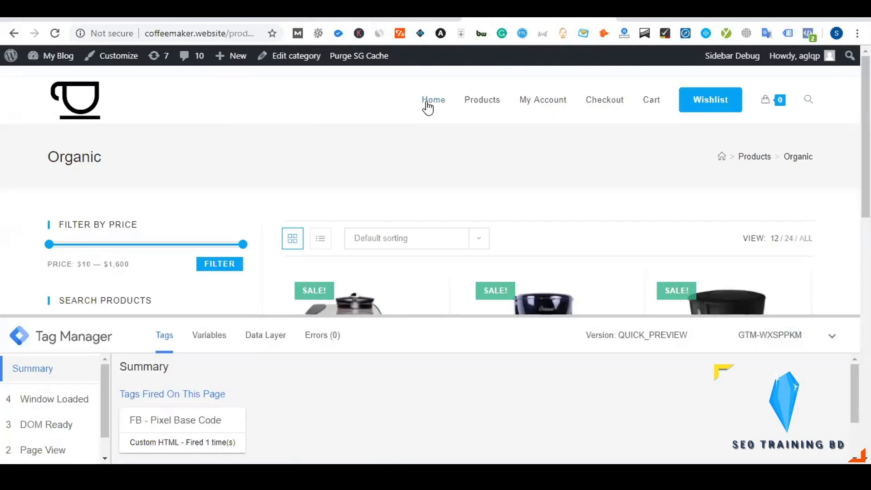
Load the site's Organic products page again and inspect its pixel events with Facebook Pixel Helper.
left_click(480, 100)
left_click(807, 34)
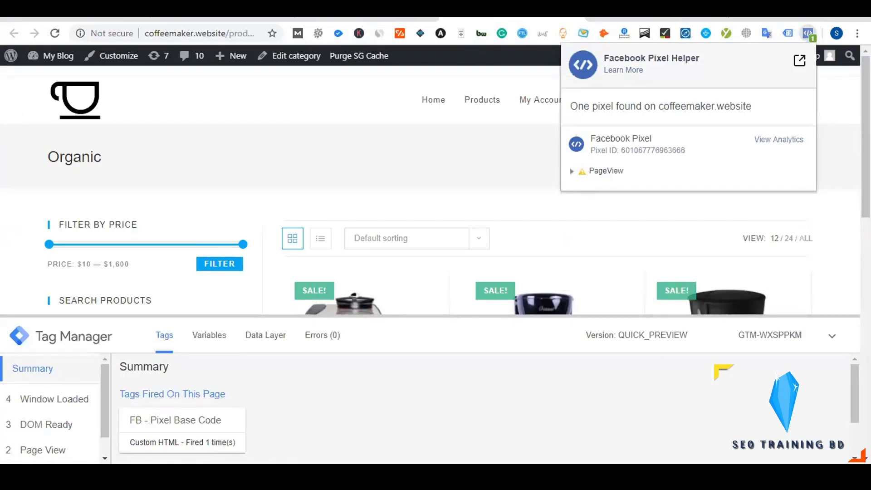
left_click(796, 38)
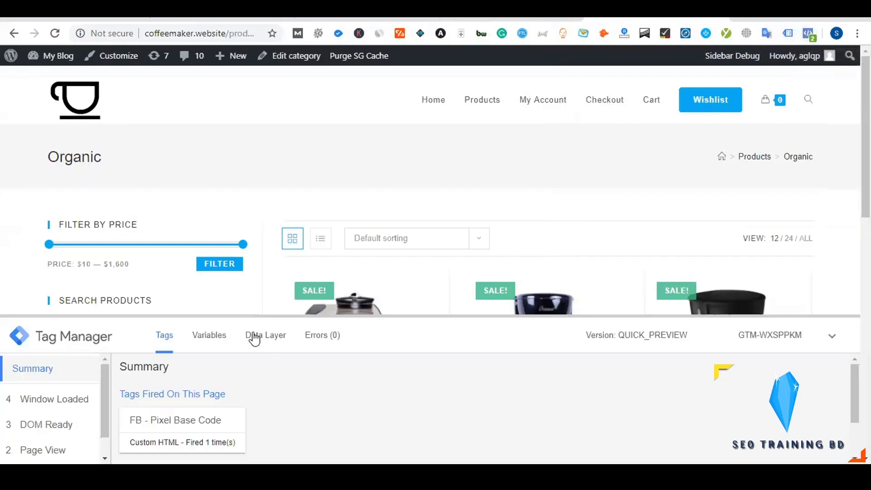
left_click(807, 34)
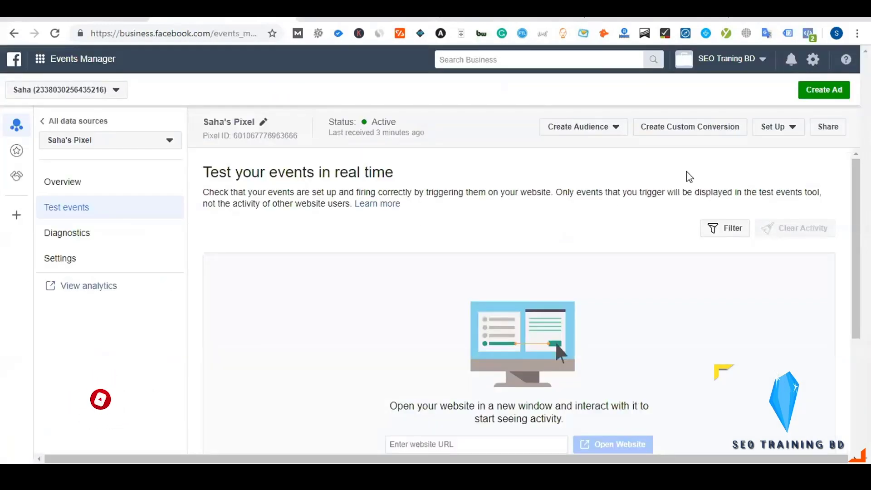
Open the pixel's installation instructions in Events Manager and copy the entire pixel code to the clipboard.
left_click(779, 131)
left_click(778, 147)
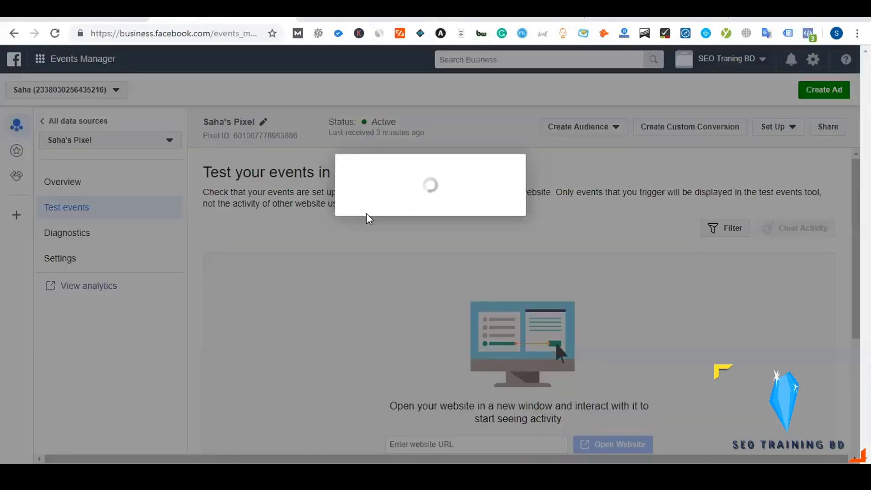
left_click(399, 274)
scroll(377, 207, "down", 8)
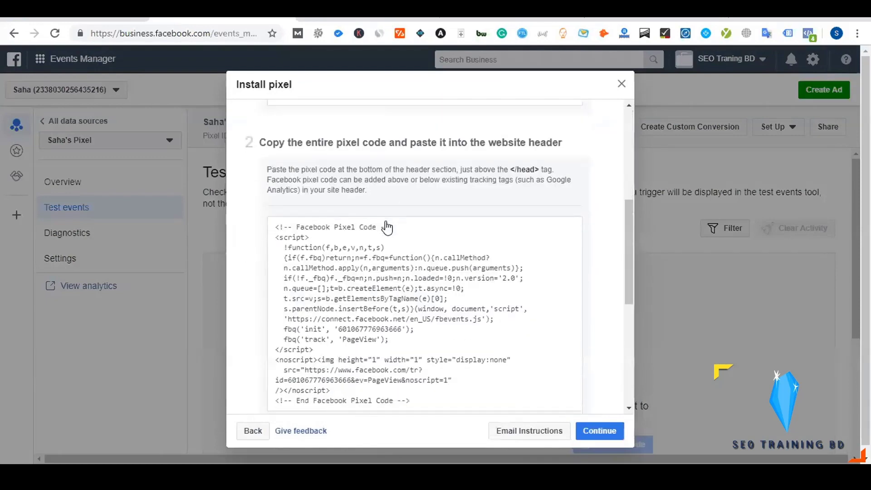
mouse_move(368, 233)
scroll(368, 232, "up", 2)
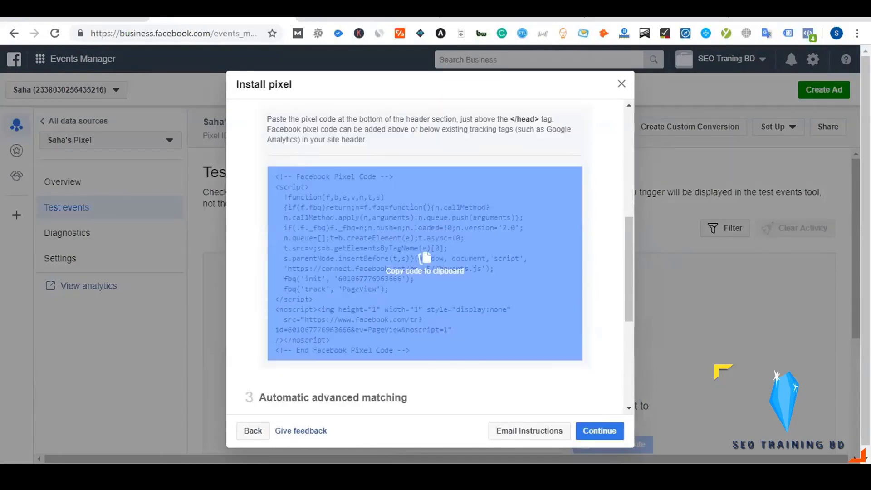
left_click(375, 287)
Switch to Google Tag Manager and create a new tag named FB - Pageview Event - All Pages.
left_click(232, 21)
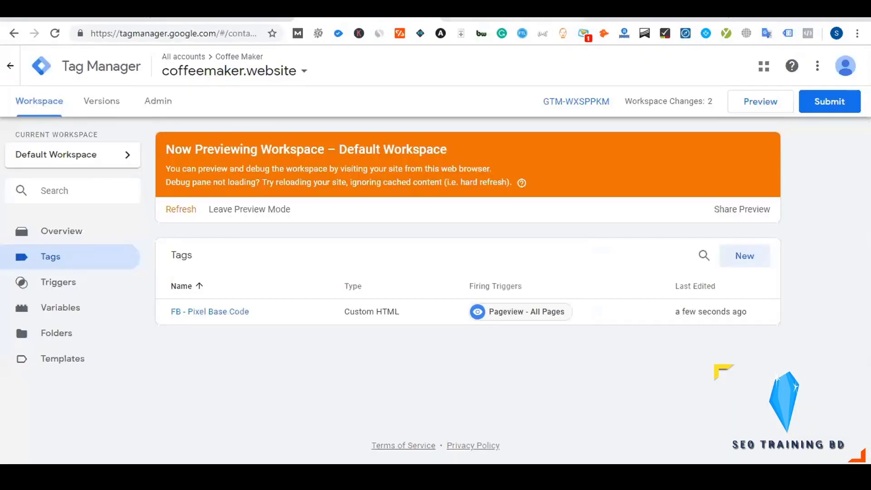
left_click(603, 21)
left_click(806, 39)
left_click(744, 257)
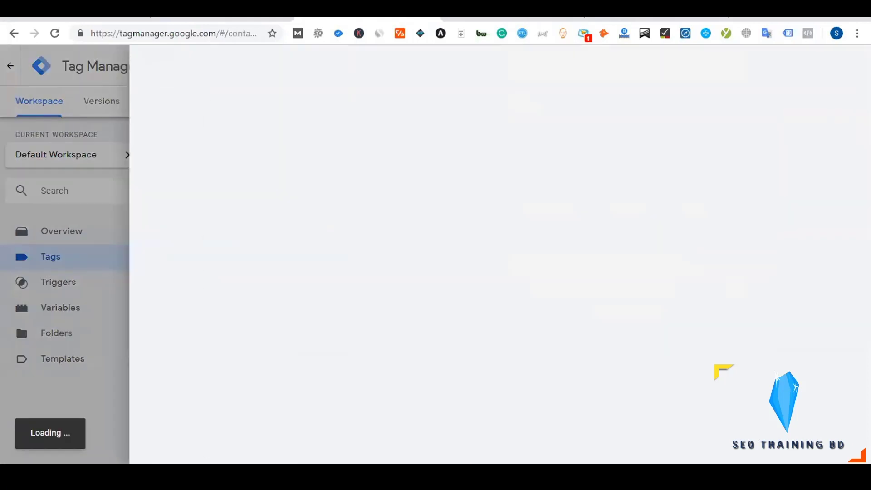
left_click(205, 68)
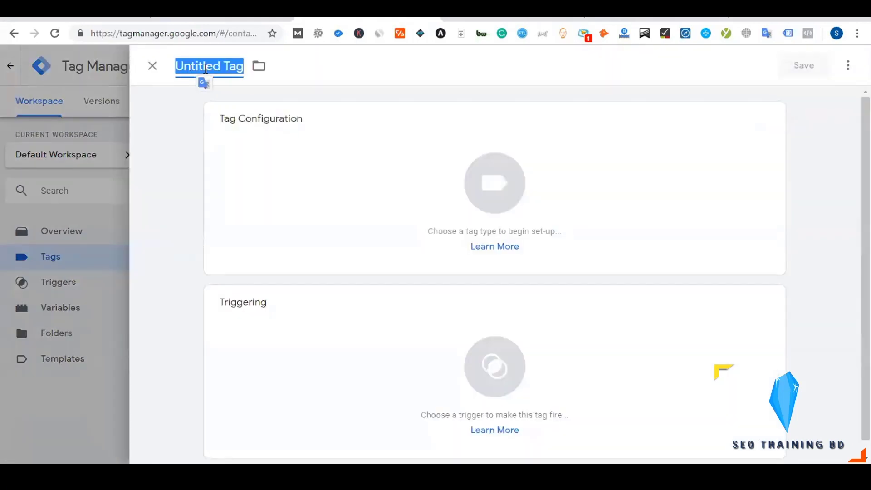
type("FB - Pageview Ev")
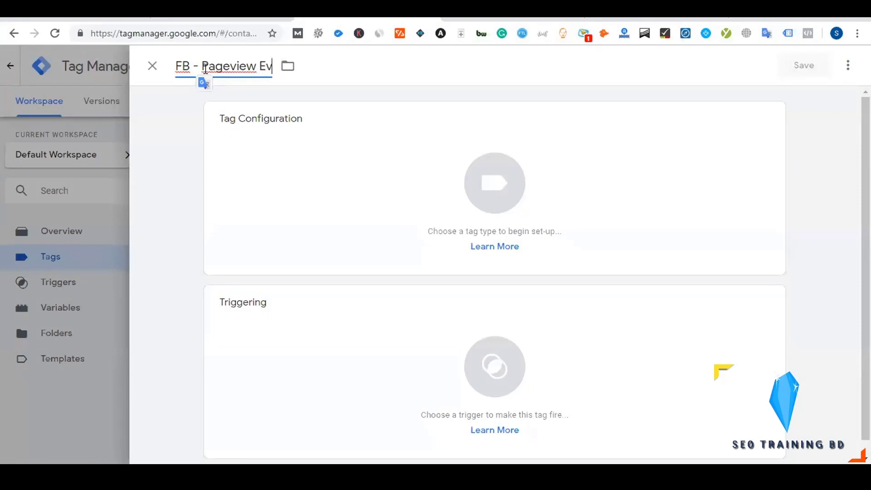
type("ent - All P")
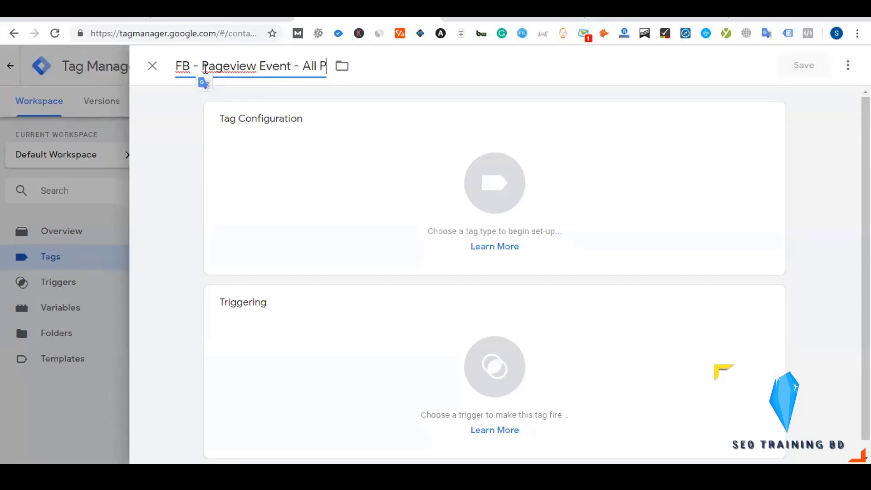
type("ages")
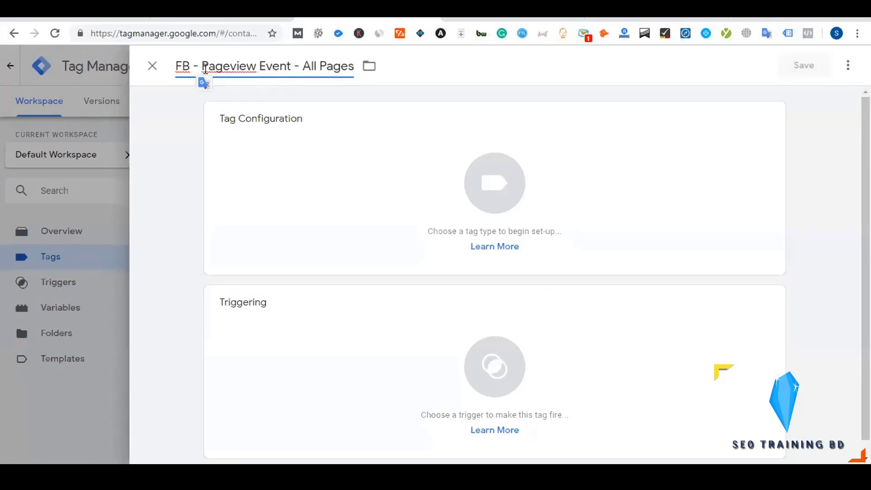
Make the tag a Custom HTML tag and paste the copied Facebook pixel code into its HTML.
left_click(476, 184)
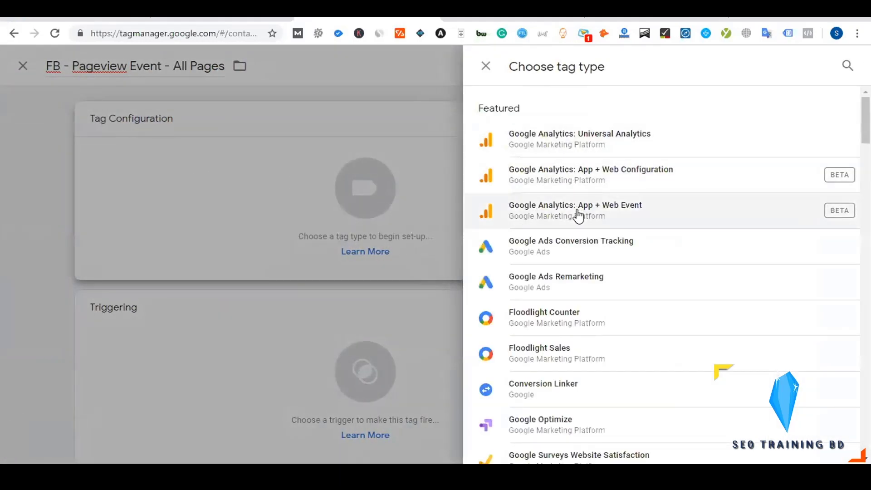
scroll(578, 216, "down", 7)
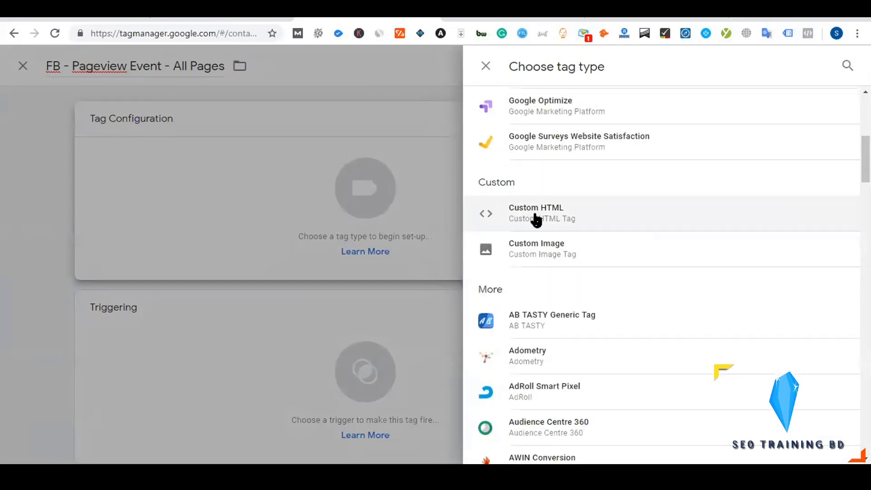
left_click(559, 218)
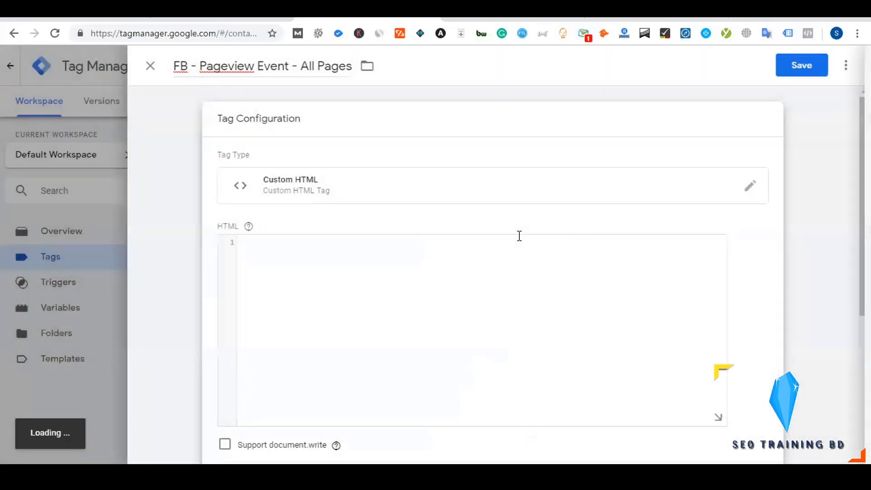
left_click(326, 280)
key("ctrl+v")
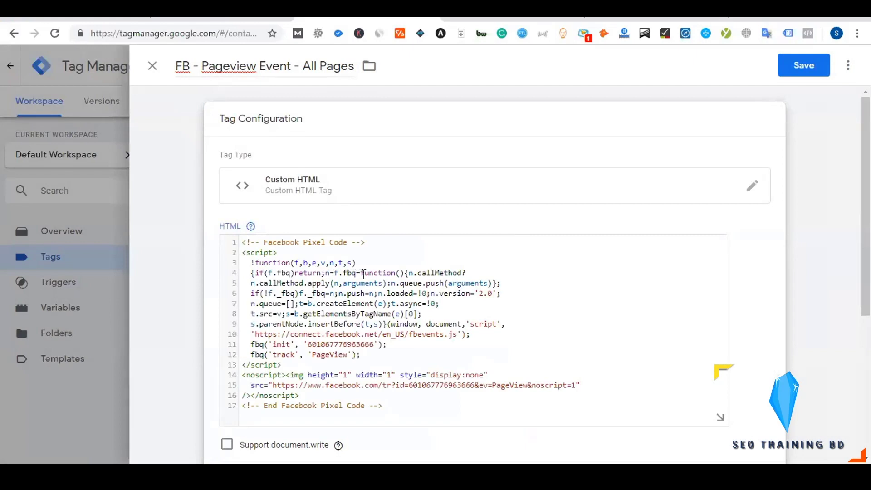
Delete the base function, the fbq('init') line and both Facebook Pixel Code comments, keeping the PageView script and the noscript block.
scroll(360, 274, "down", 1)
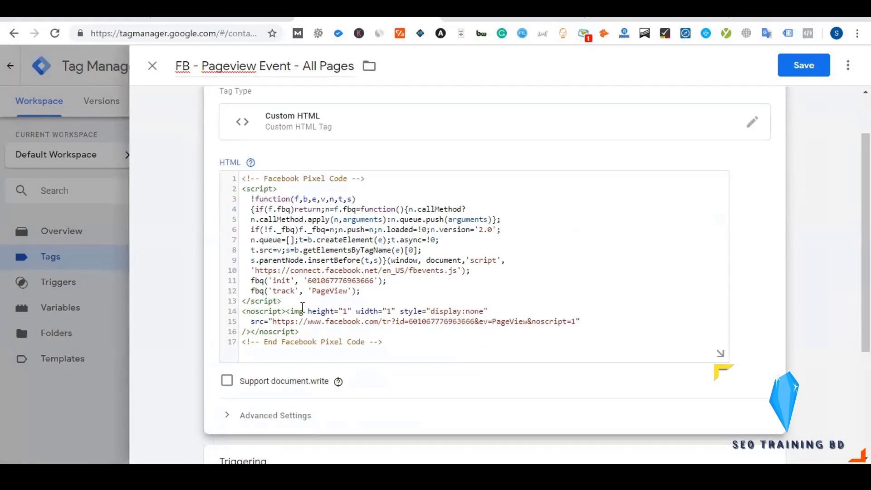
left_click_drag(386, 280, 243, 203)
key("BackSpace")
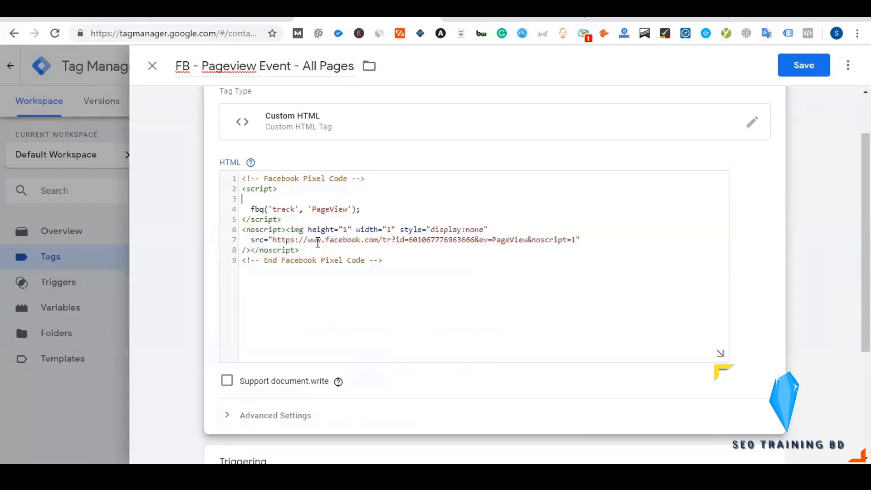
key("BackSpace")
left_click_drag(365, 178, 227, 168)
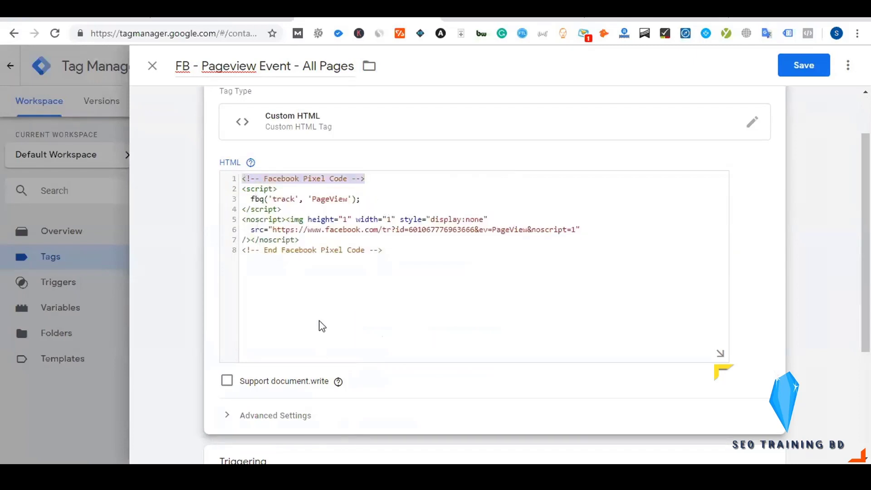
key("BackSpace")
key("Delete")
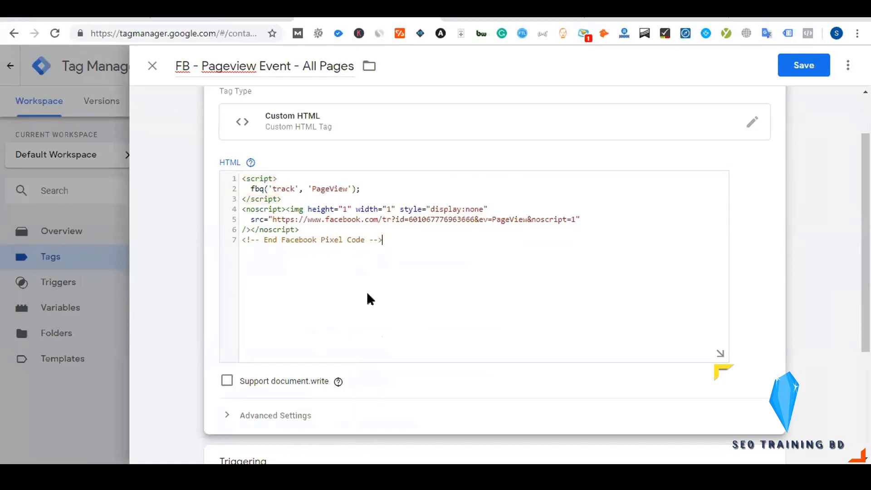
left_click_drag(244, 239, 266, 254)
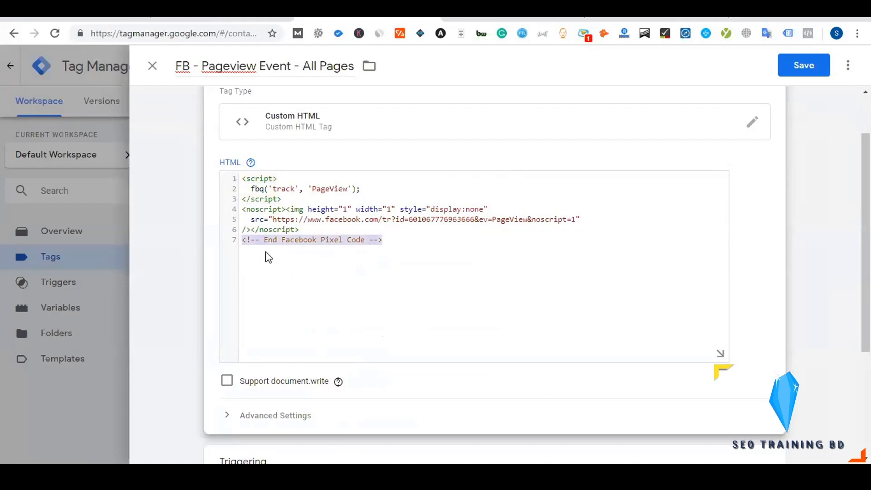
key("BackSpace")
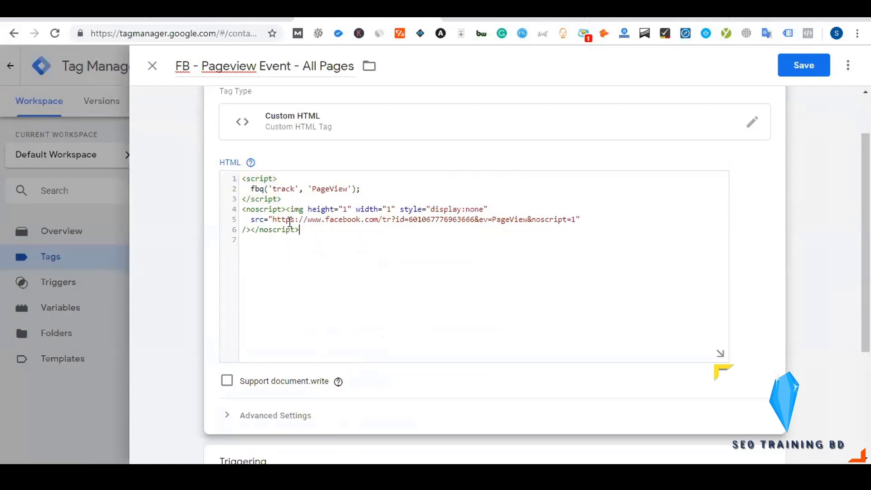
left_click_drag(301, 230, 241, 210)
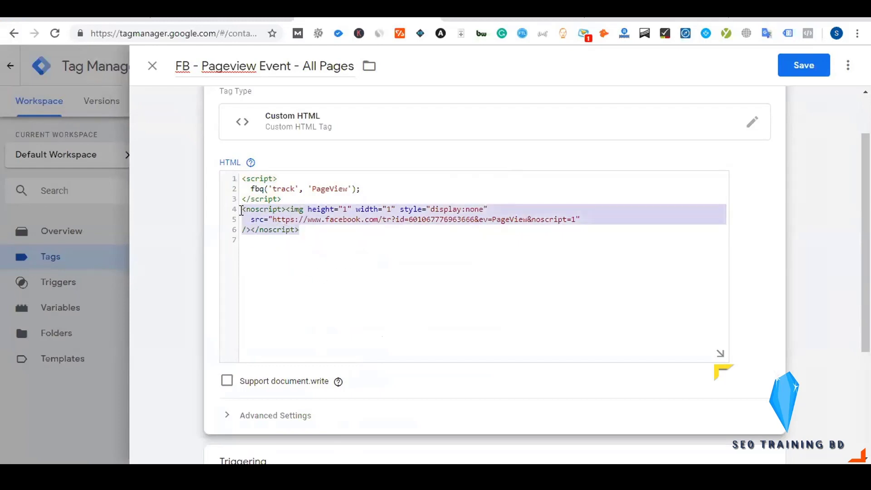
left_click(308, 231)
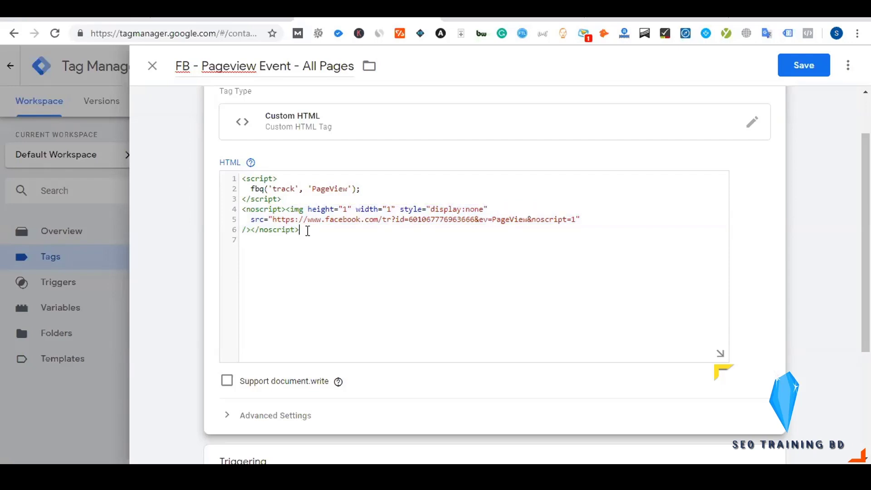
left_click_drag(308, 231, 242, 210)
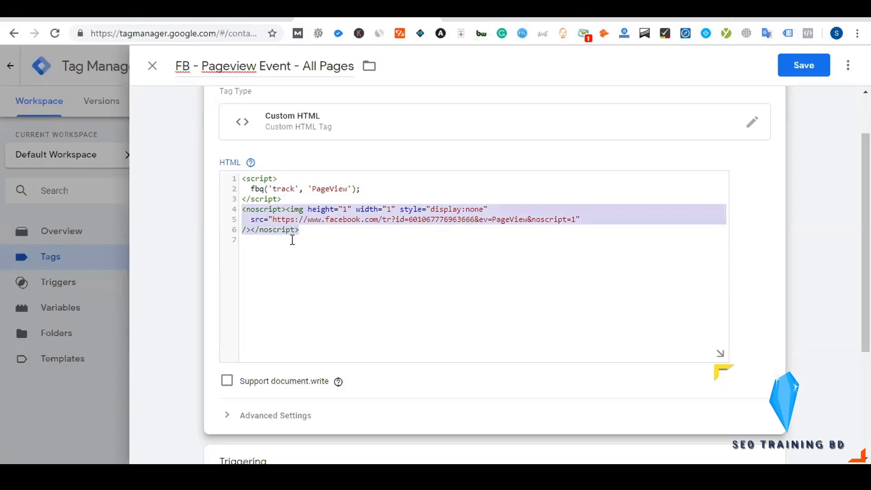
key("Delete")
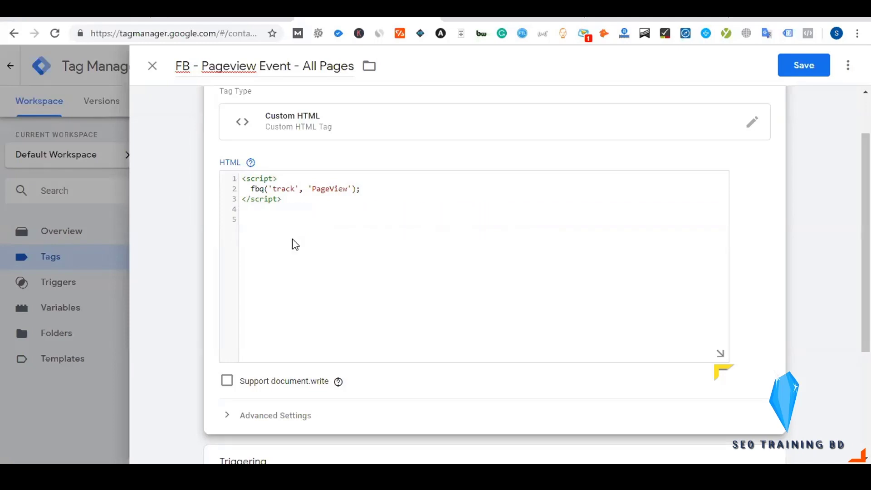
key("ctrl+z")
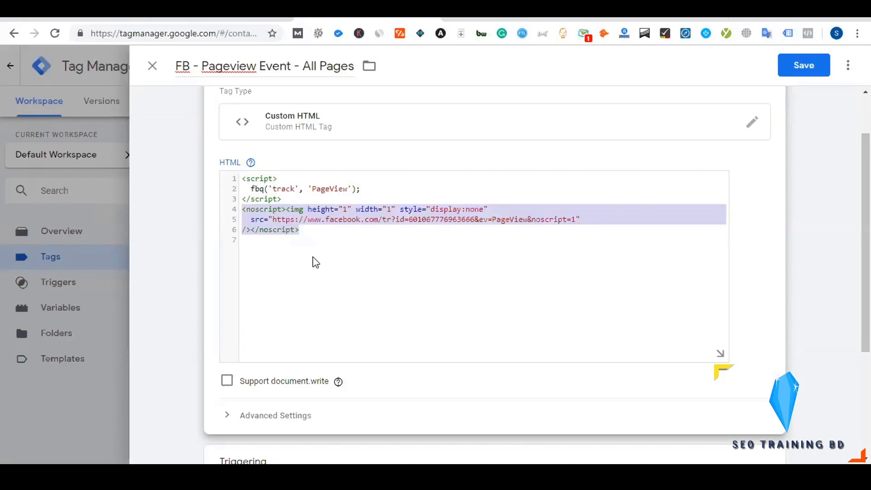
Review the fbq('track', 'PageView') line and the noscript block in the tag's HTML.
left_click(251, 188)
left_click_drag(273, 190, 352, 189)
left_click(278, 220)
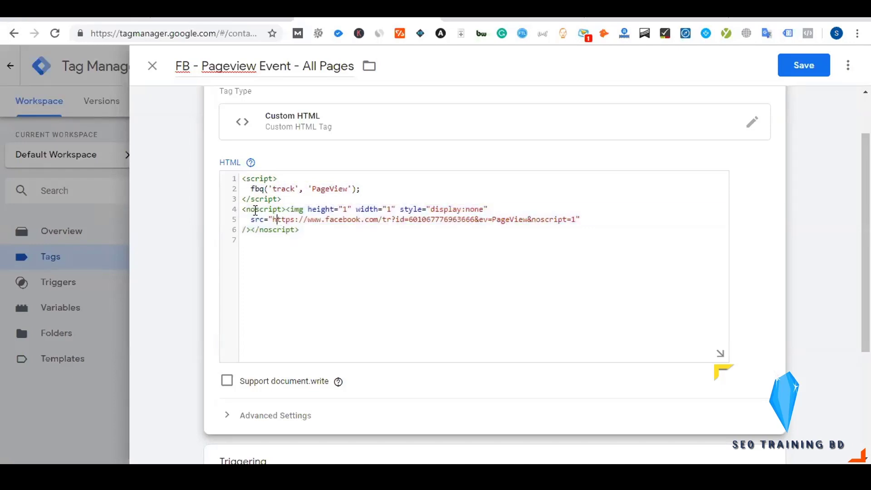
left_click_drag(255, 210, 315, 221)
left_click(313, 233)
left_click_drag(253, 188, 298, 189)
left_click(345, 178)
Expand the tag's advanced settings and review the firing options alongside the HTML code.
scroll(358, 247, "down", 2)
left_click(265, 357)
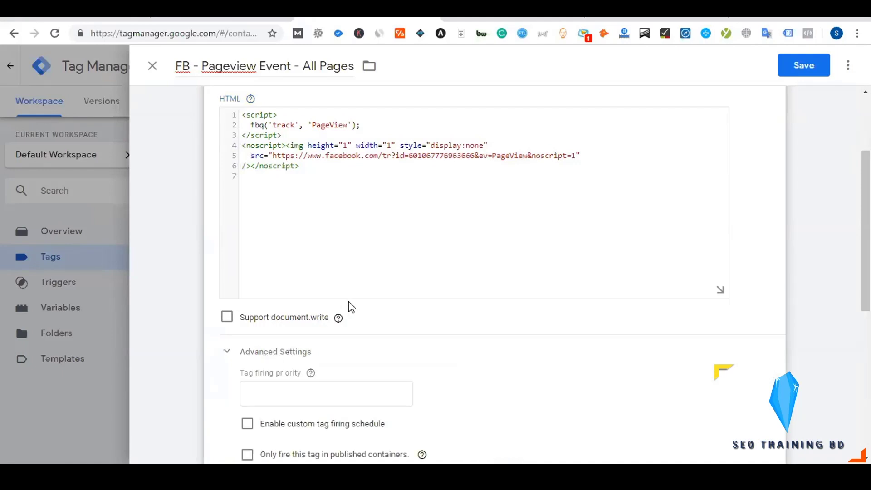
scroll(413, 259, "down", 3)
scroll(449, 246, "down", 1)
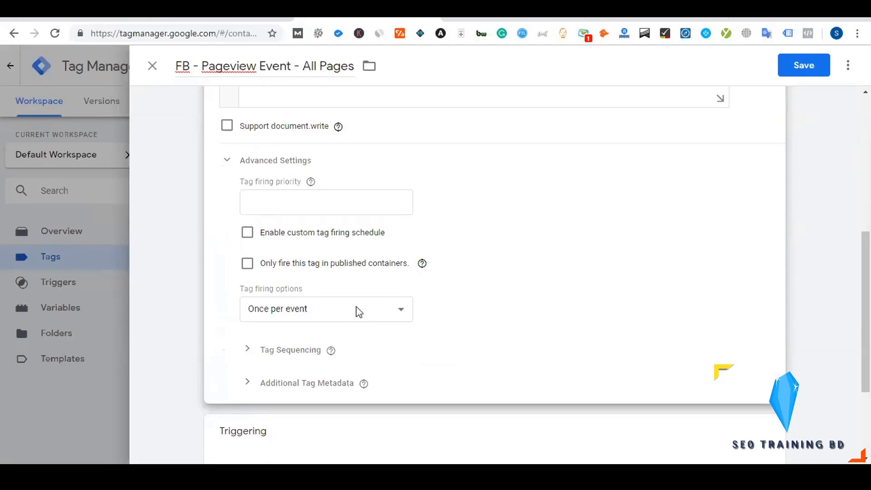
scroll(345, 251, "up", 6)
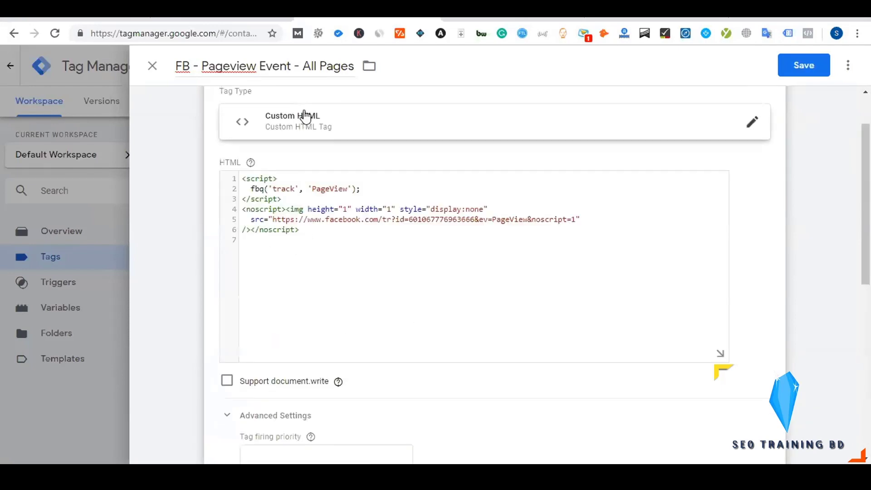
scroll(325, 185, "down", 6)
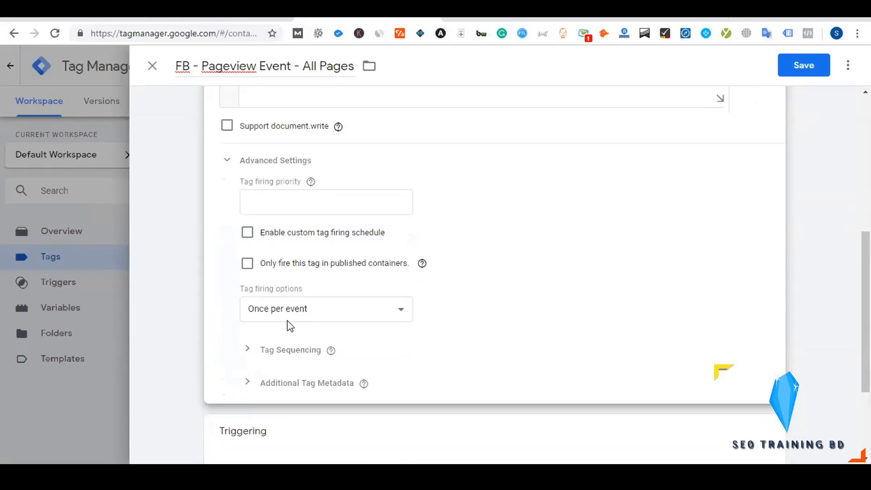
scroll(444, 310, "down", 3)
scroll(442, 307, "up", 9)
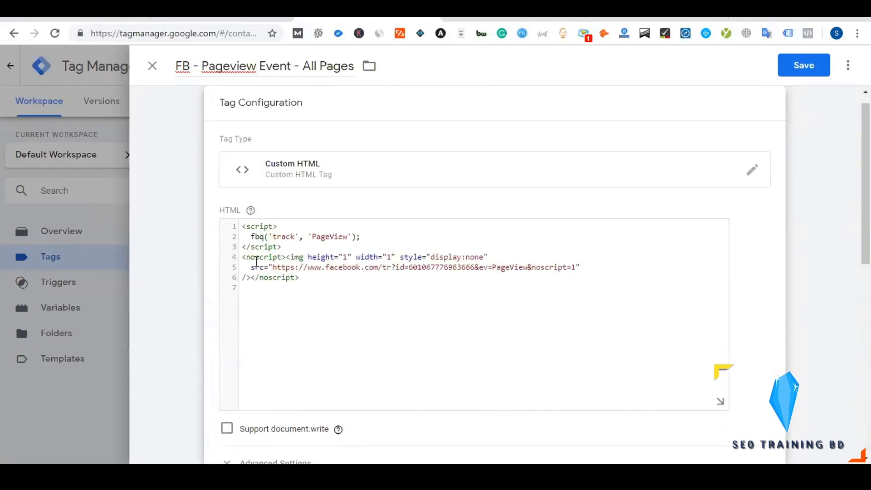
Assign the All Pages page view trigger to the tag and save it.
scroll(206, 301, "down", 8)
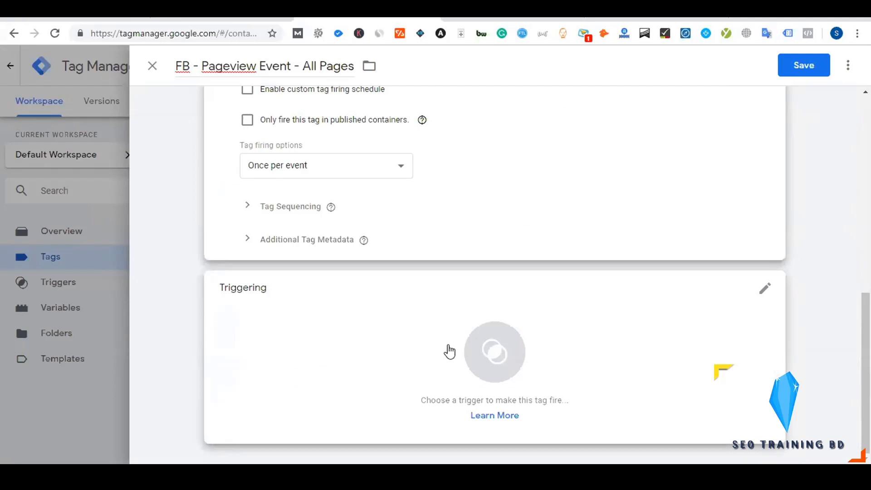
left_click(449, 352)
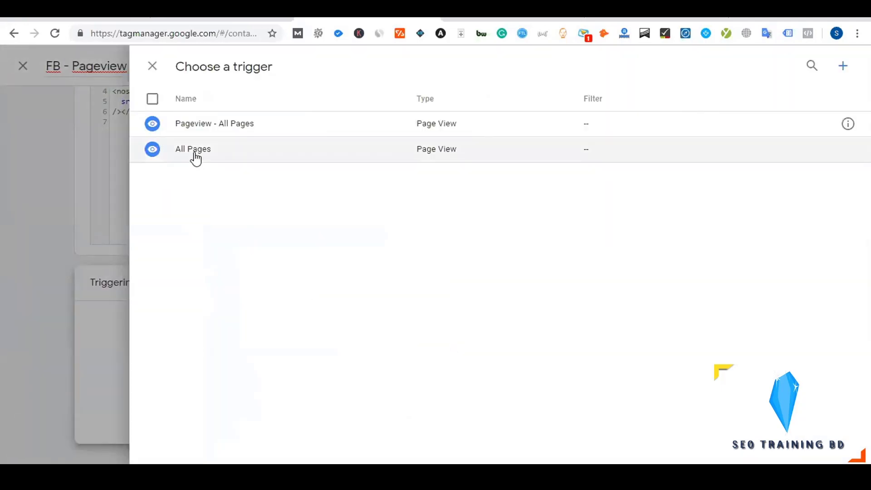
left_click(195, 154)
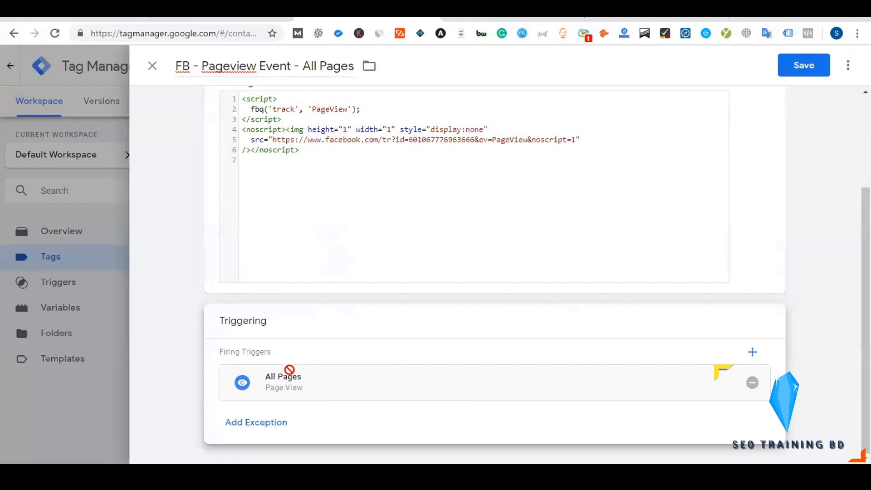
scroll(327, 365, "up", 3)
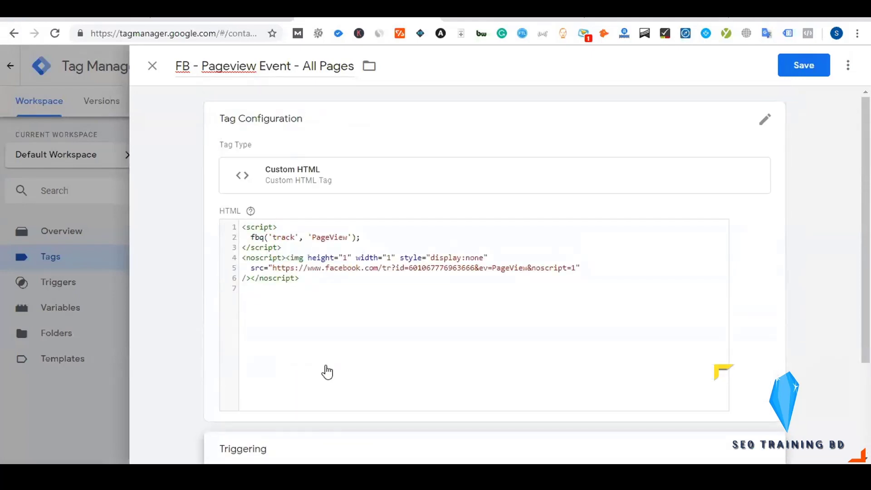
left_click(806, 67)
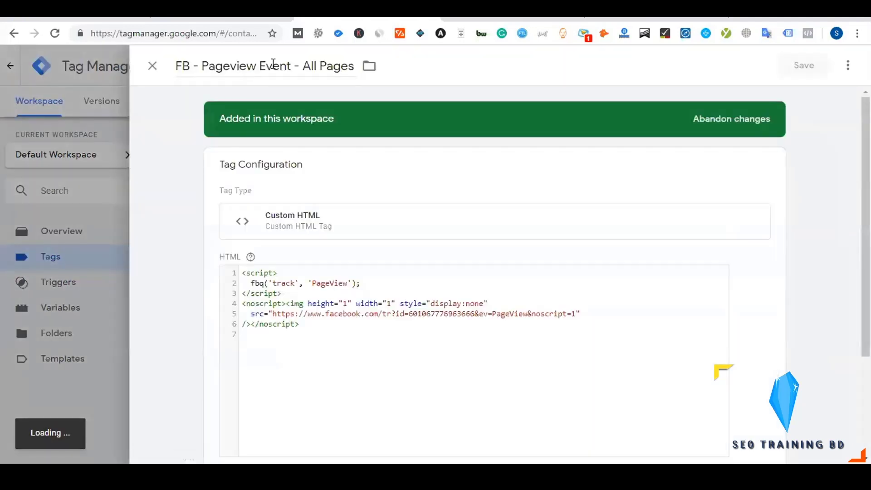
Rename the saved tag to FB - Pageview - All Pages and refresh the workspace preview.
double_click(274, 66)
key("BackSpace")
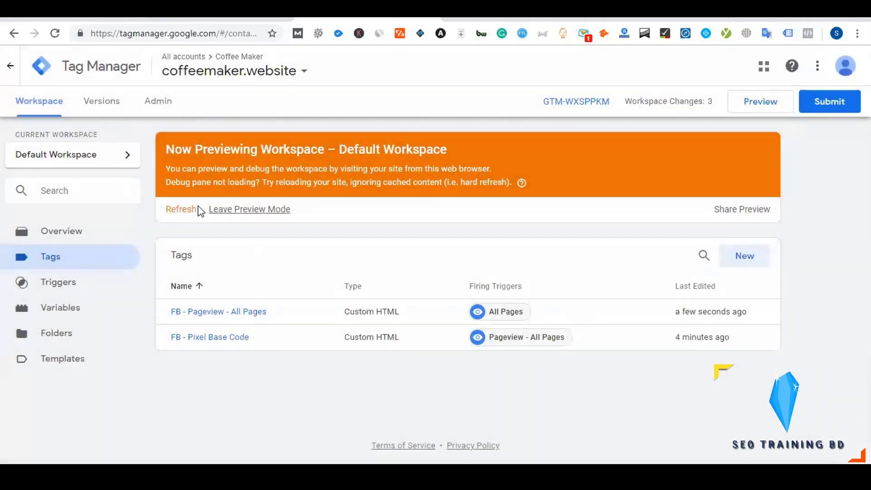
left_click(198, 209)
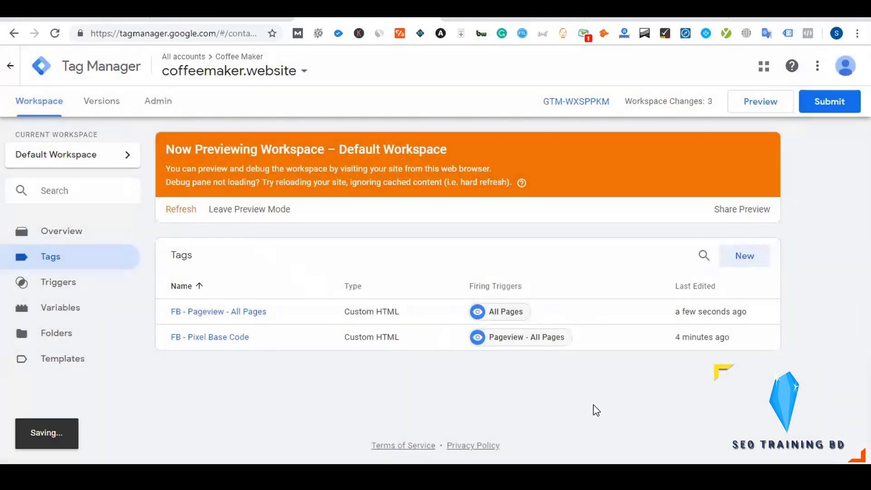
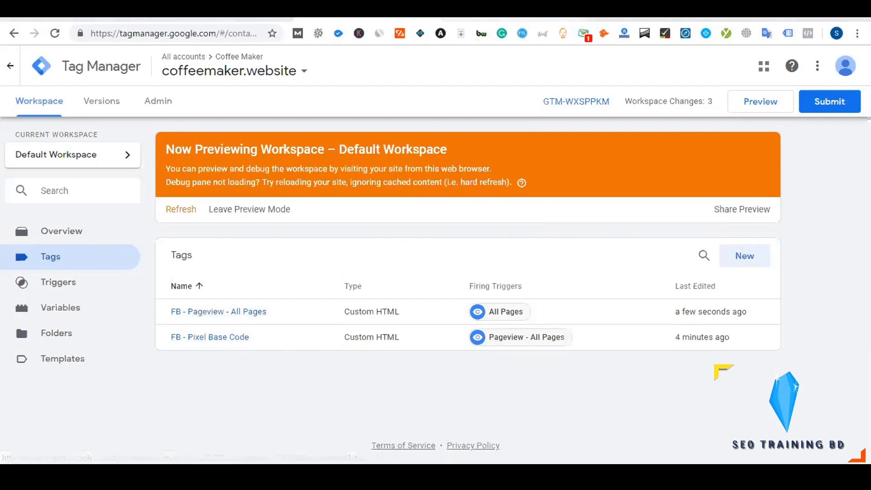
Switch to the coffeemaker.website preview and check which tags fire on the home page and which events Facebook Pixel Helper detects.
left_click(503, 19)
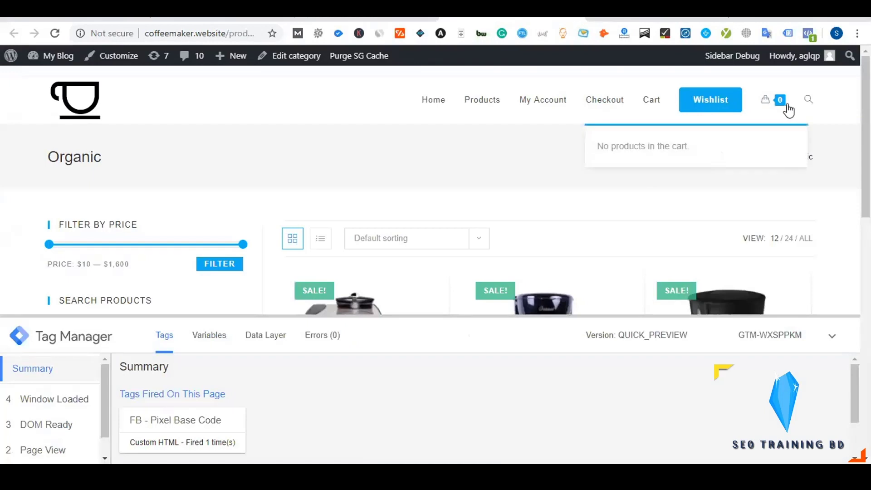
left_click(367, 19)
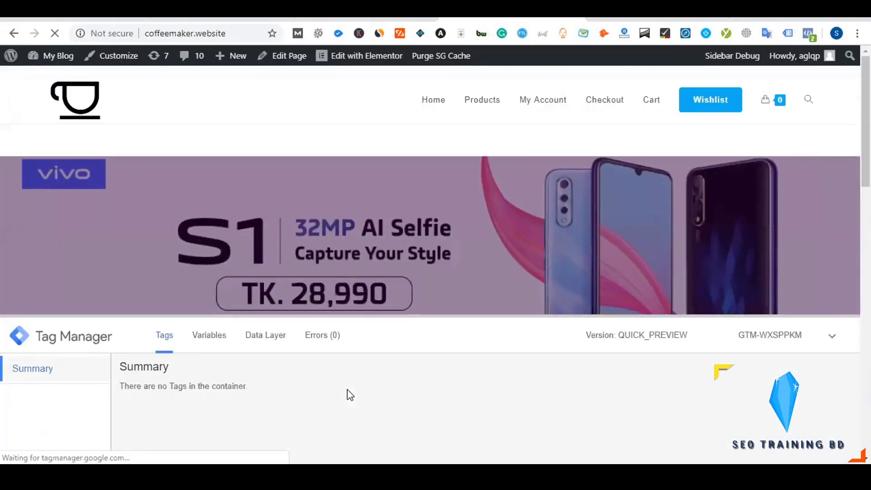
left_click_drag(381, 314, 375, 240)
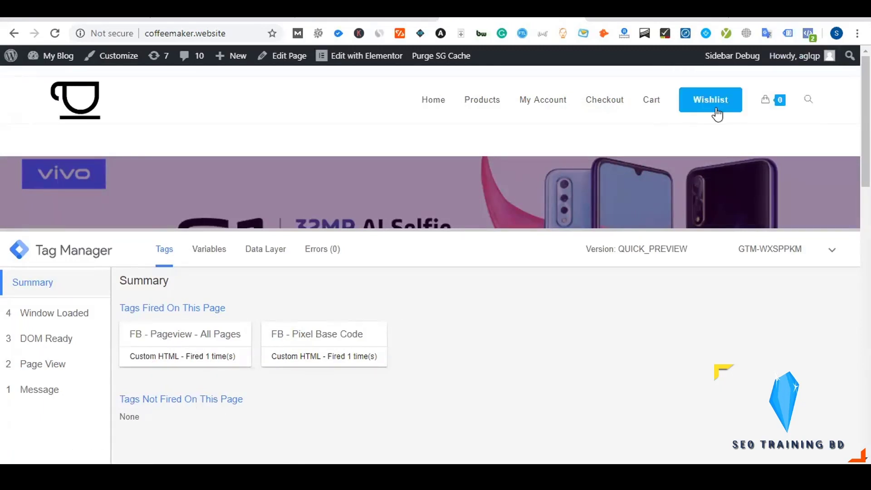
left_click(809, 37)
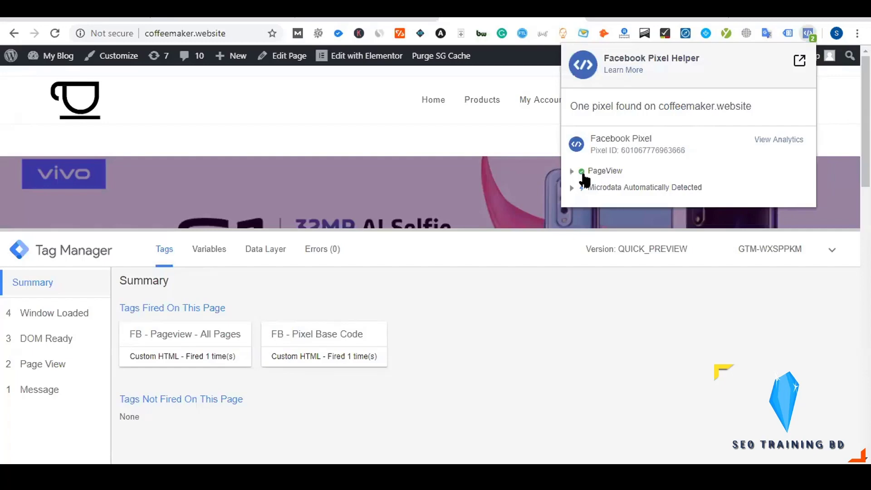
Switch to Facebook Events Manager, advance the pixel installation to event setup, and cancel out of the dialog.
left_click(368, 19)
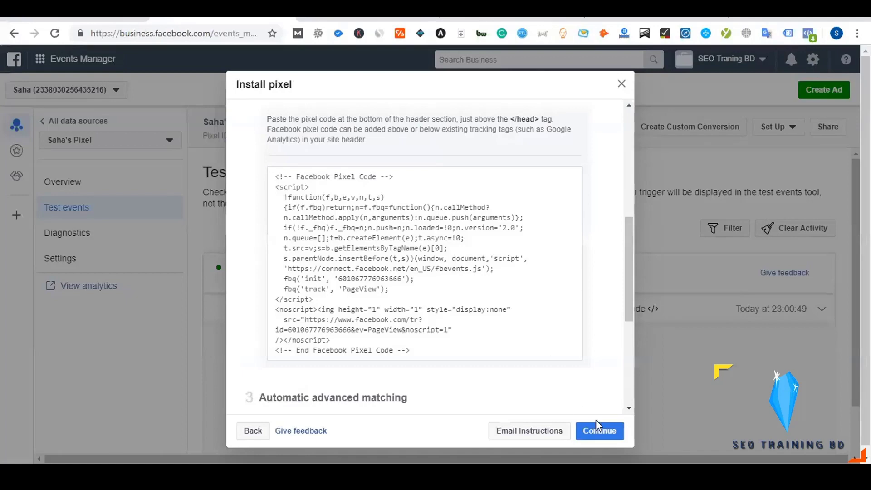
left_click(597, 430)
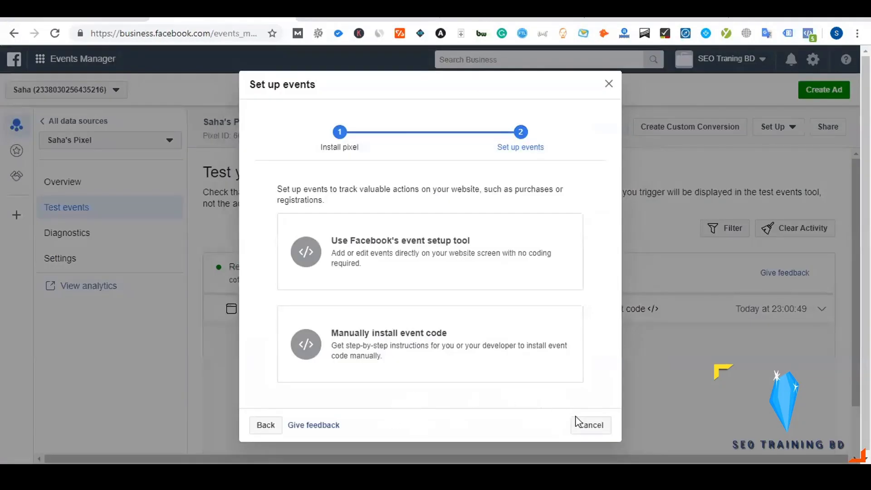
left_click(580, 425)
Open Facebook Analytics for the pixel, dismiss the email updates offer, and view the Active users chart.
left_click(83, 290)
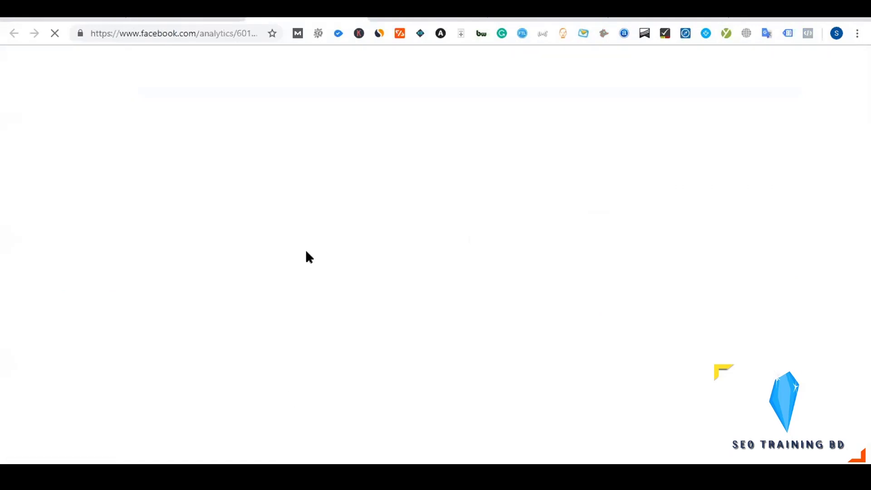
left_click(458, 19)
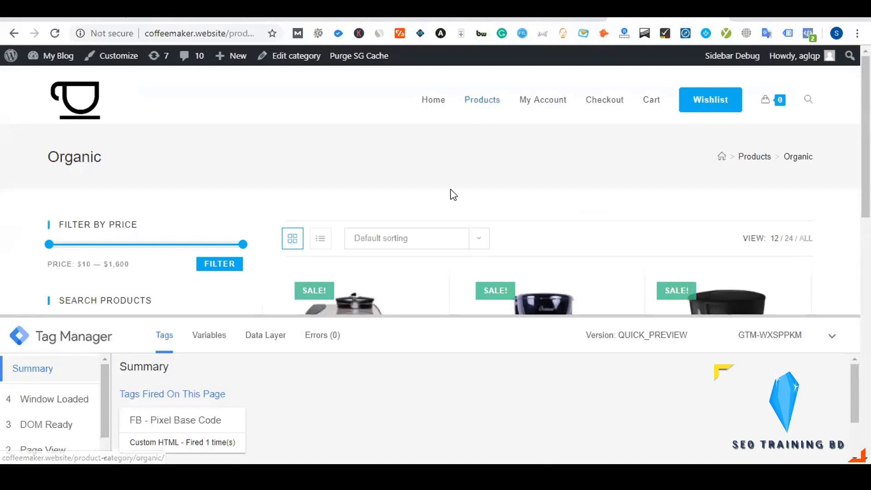
left_click(318, 21)
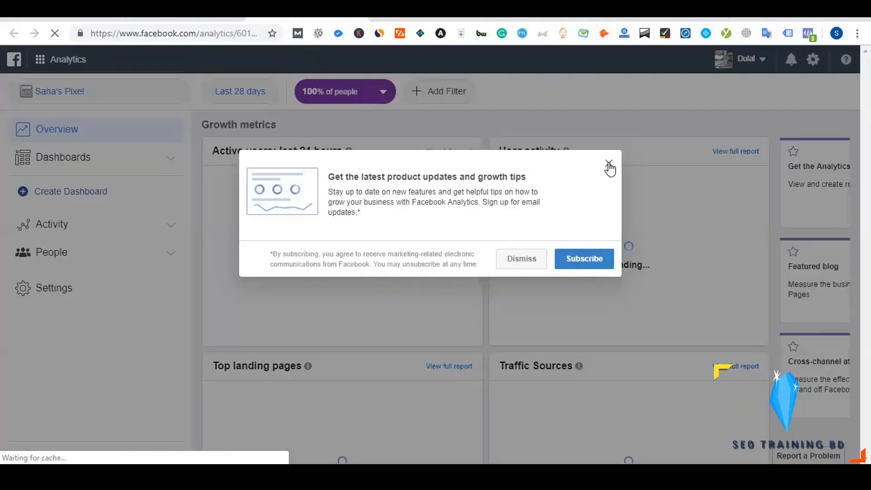
left_click(608, 163)
mouse_move(445, 215)
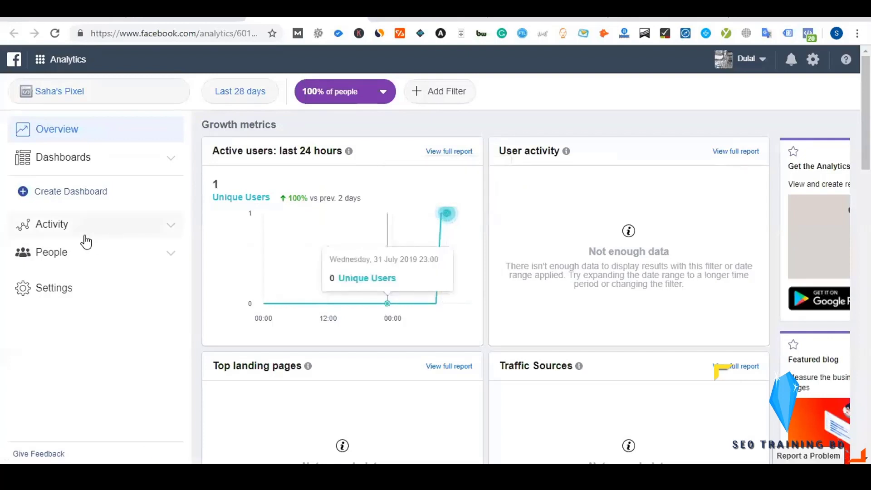
Open Event debugging under the Activity reports and examine the logged Page Views events and their parameters.
left_click(149, 235)
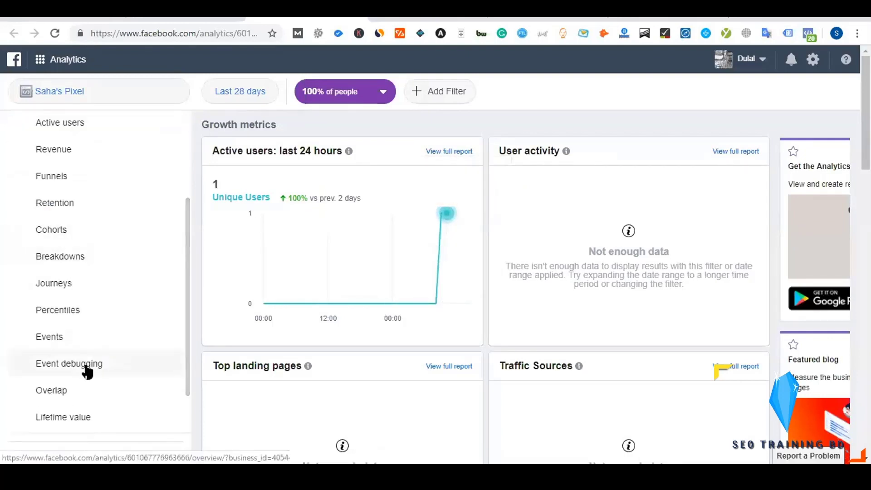
left_click(85, 363)
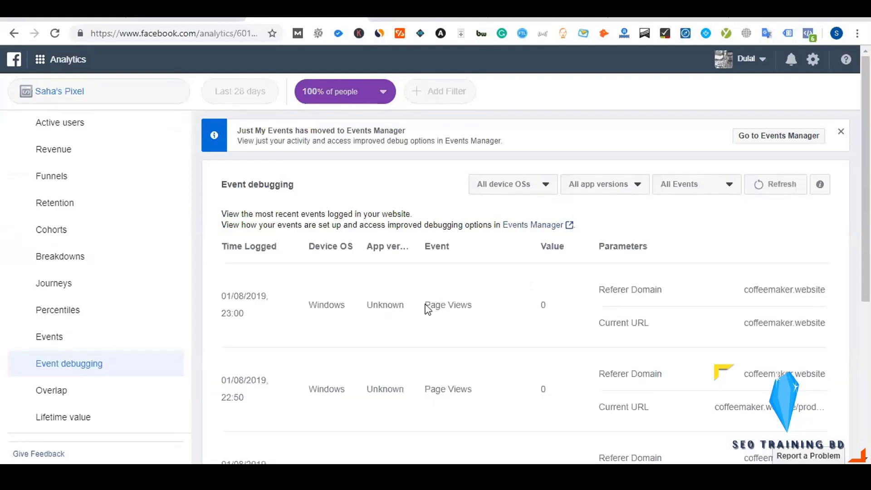
left_click_drag(426, 308, 502, 307)
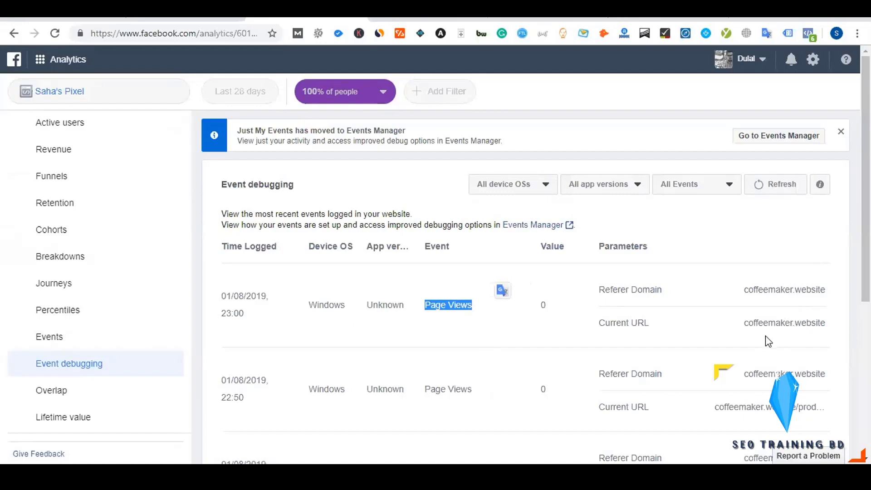
scroll(767, 341, "down", 2)
Switch to Google Tag Manager and publish the workspace changes as a version named FB - Pixel Installed.
key("ctrl+Tab")
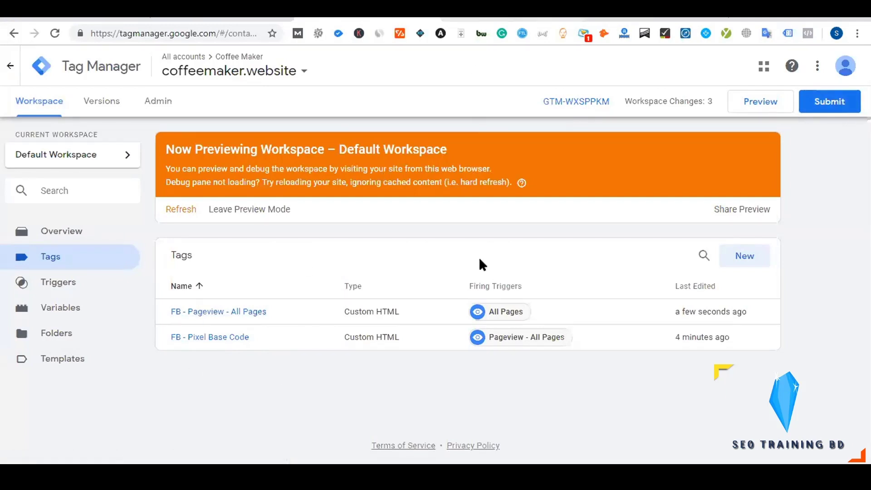
left_click(495, 15)
left_click(403, 14)
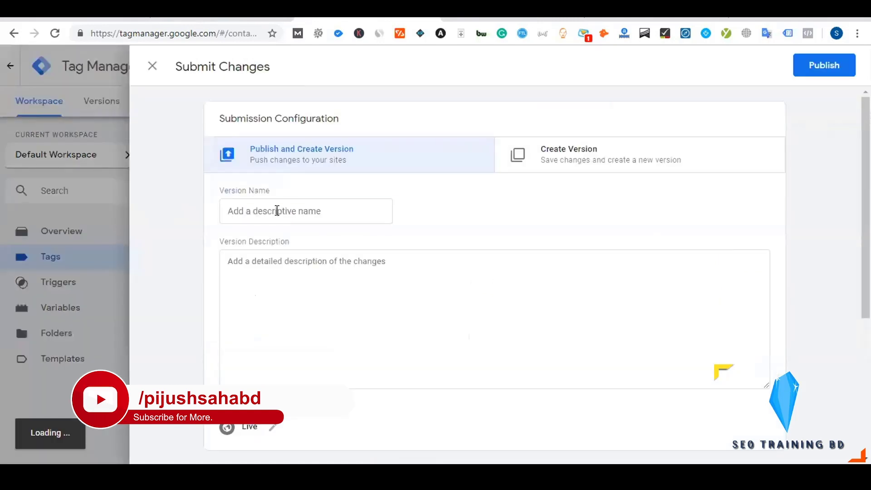
left_click(276, 211)
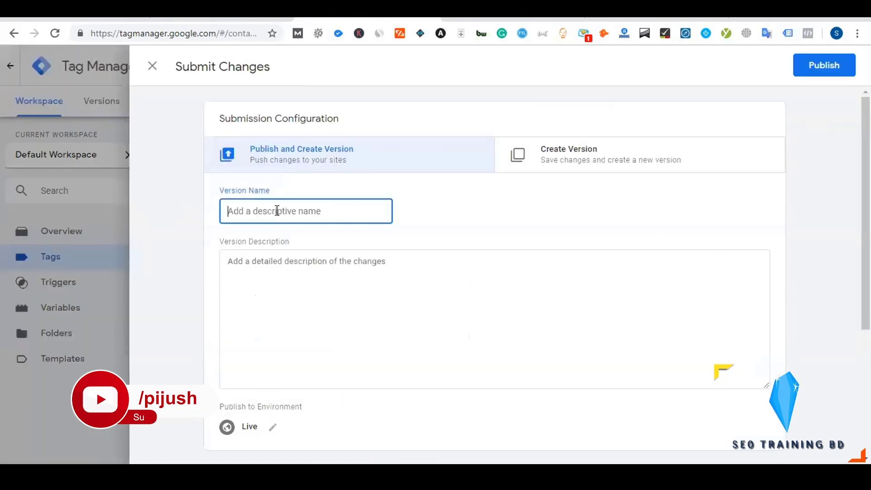
type("FB - Pixel Installed")
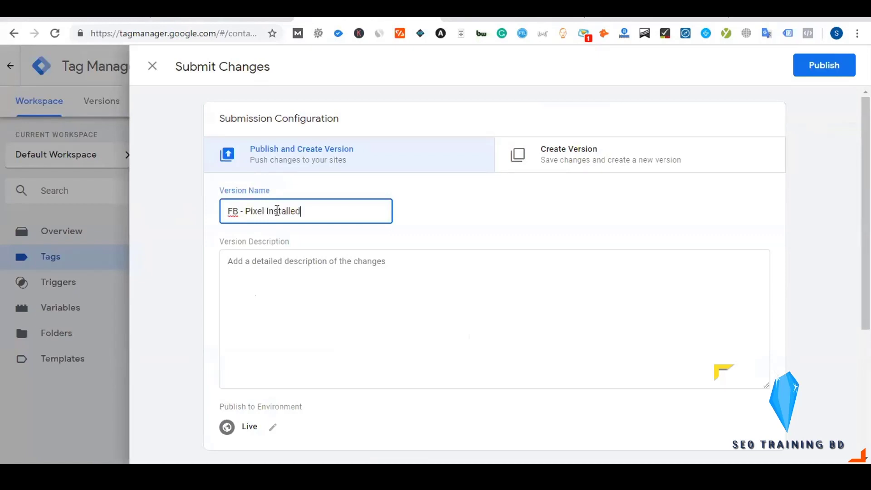
left_click(826, 76)
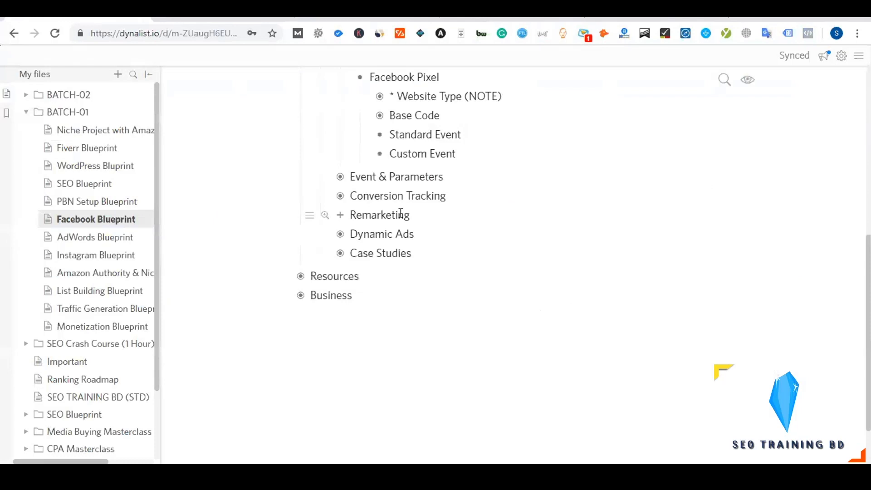
In the Dynalist Facebook Blueprint outline, add a nested Pageview item under Standard Event, followed by an empty item.
scroll(400, 214, "up", 3)
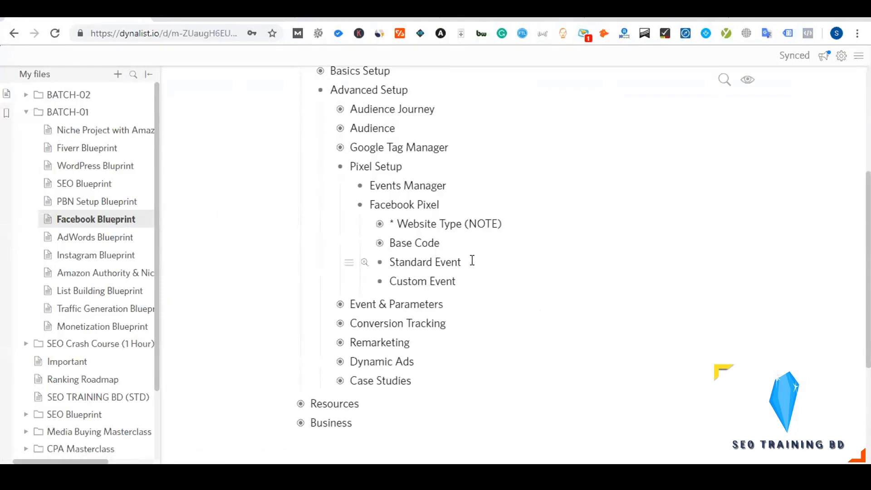
key("Return")
key("Tab")
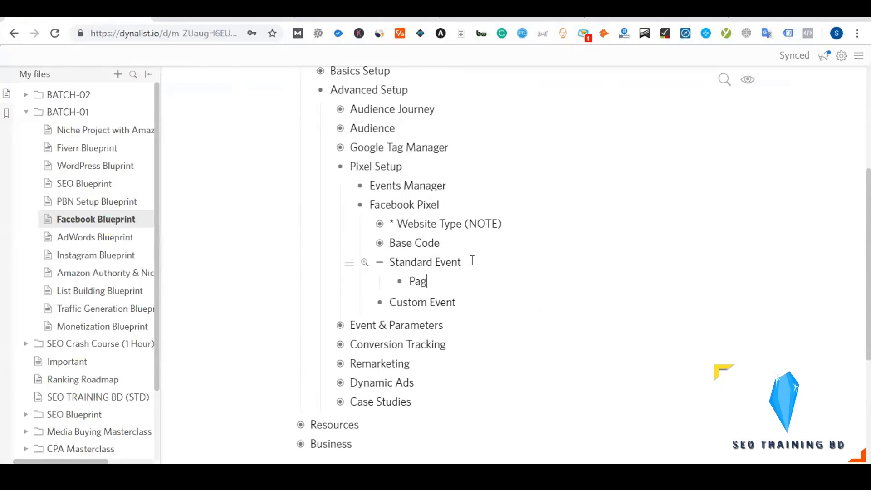
key("Return")
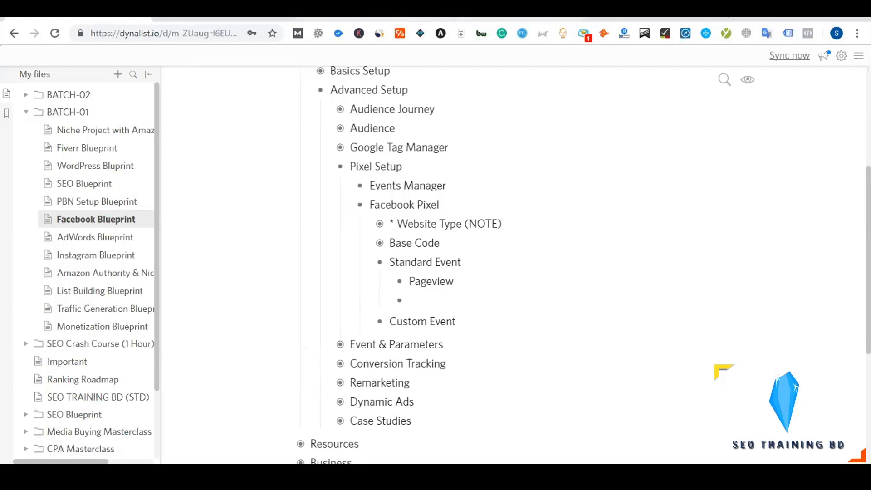
Switch to Facebook Events Manager and open the manual event code instructions in the pixel's event setup.
left_click(252, 18)
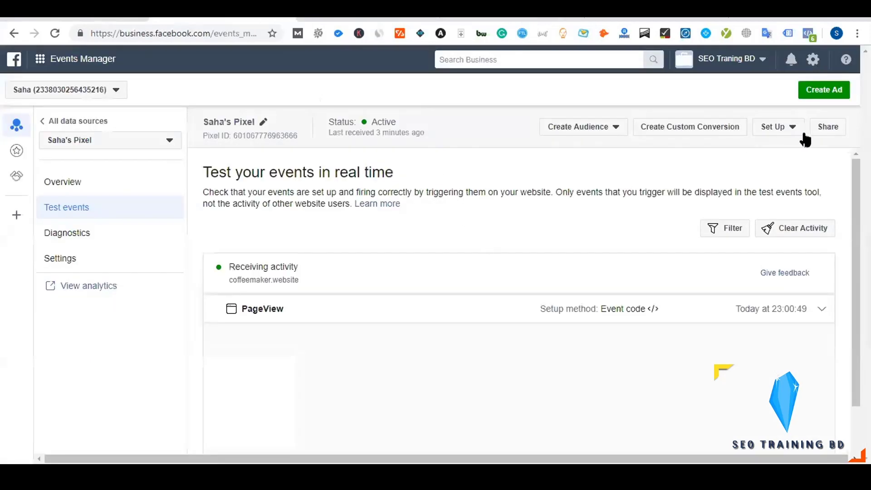
left_click(775, 128)
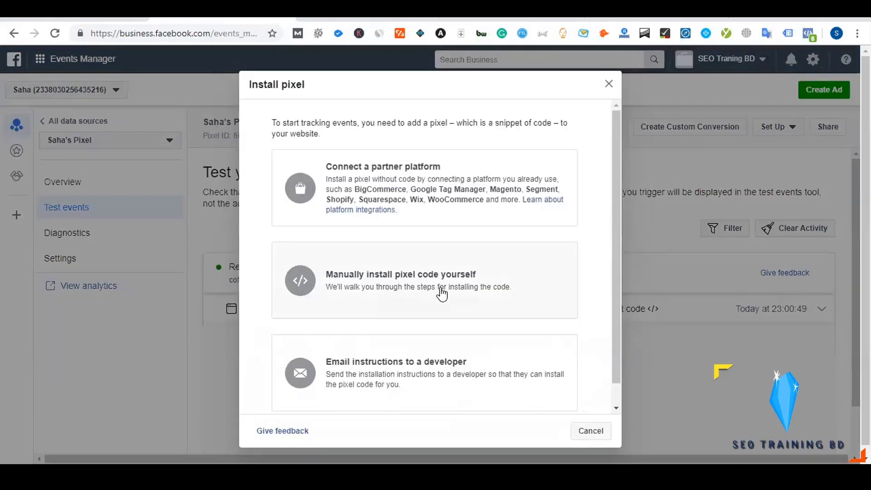
left_click(442, 294)
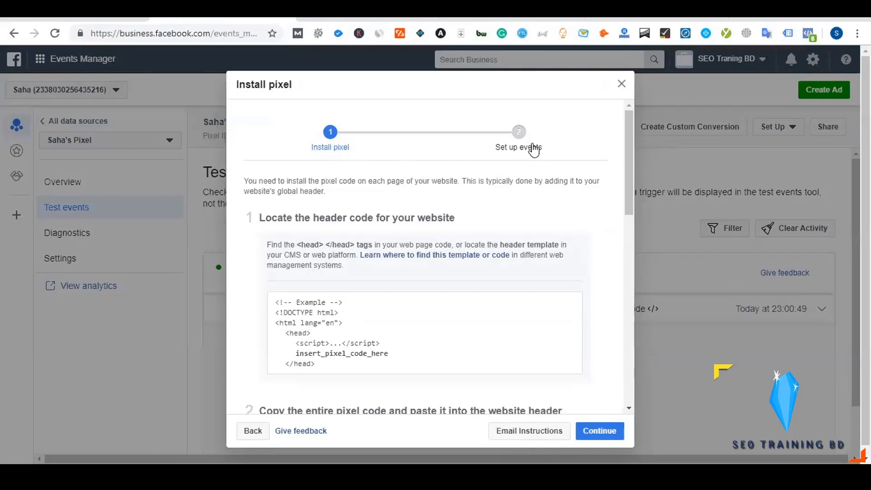
left_click(522, 151)
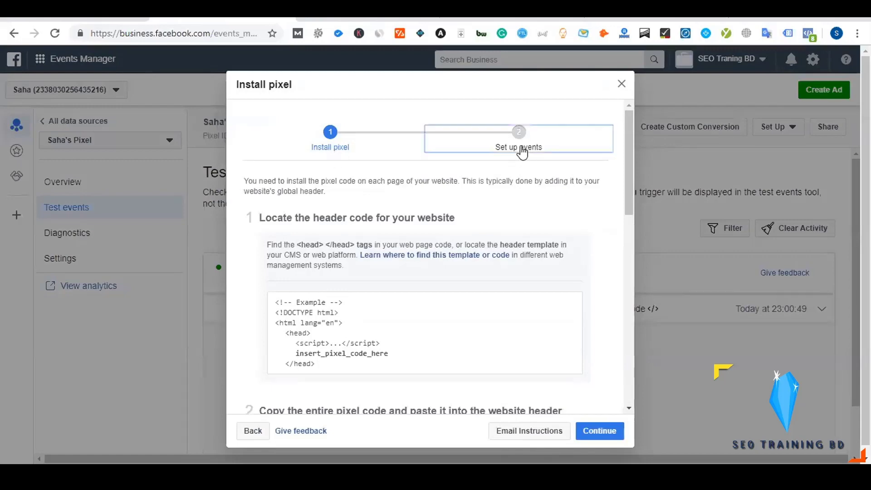
left_click(526, 152)
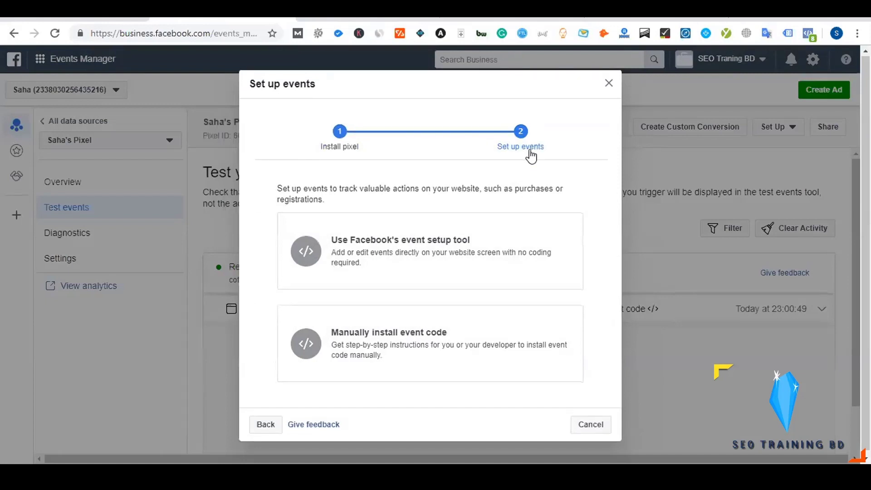
left_click(376, 349)
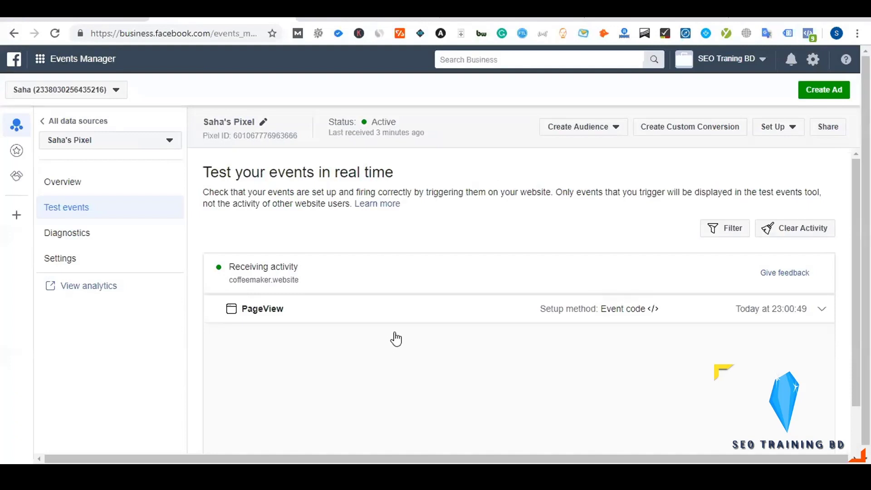
Expand the View Content event, examine its parameters and ViewContent event code, and collapse it again.
scroll(486, 267, "down", 3)
scroll(489, 239, "down", 1)
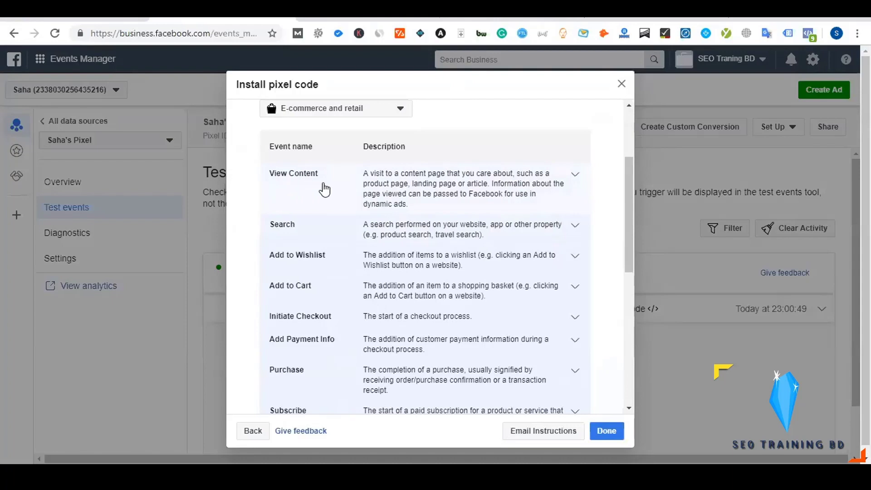
left_click(332, 185)
scroll(333, 185, "down", 5)
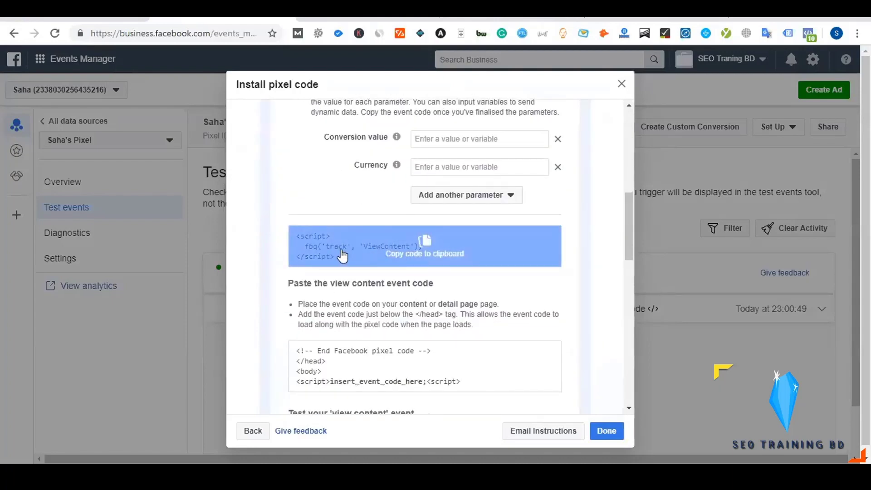
scroll(365, 255, "up", 6)
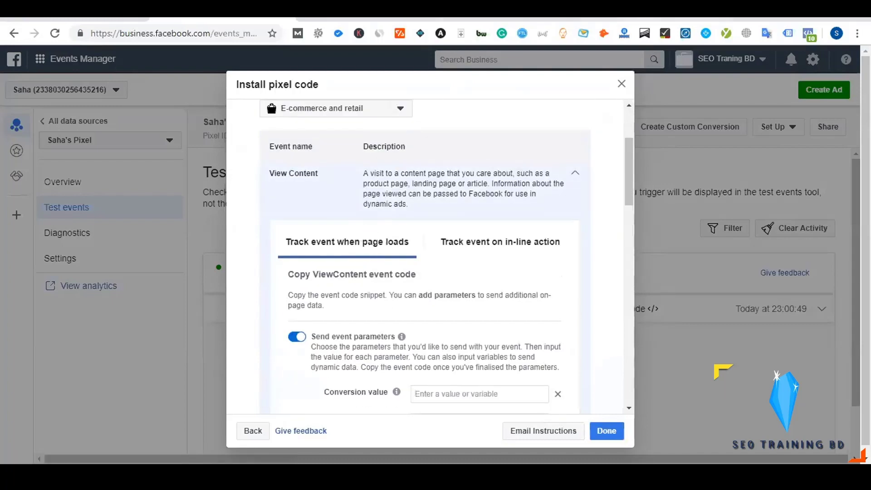
scroll(406, 206, "up", 3)
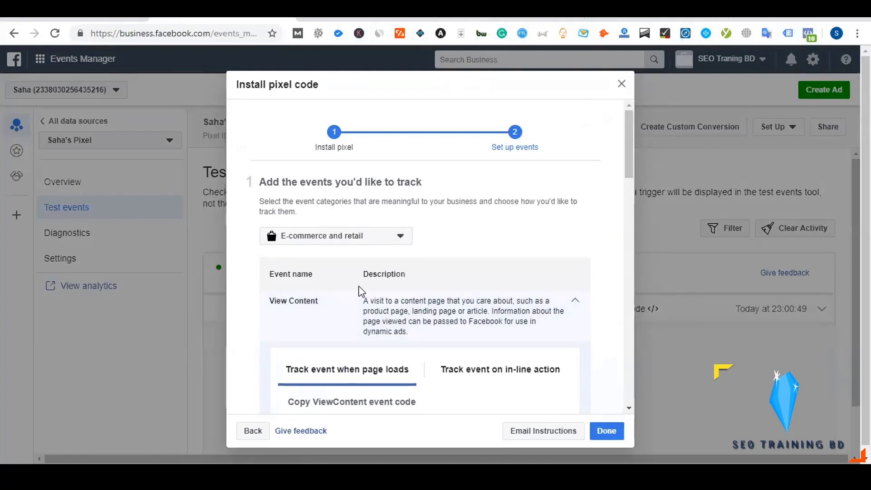
left_click(343, 310)
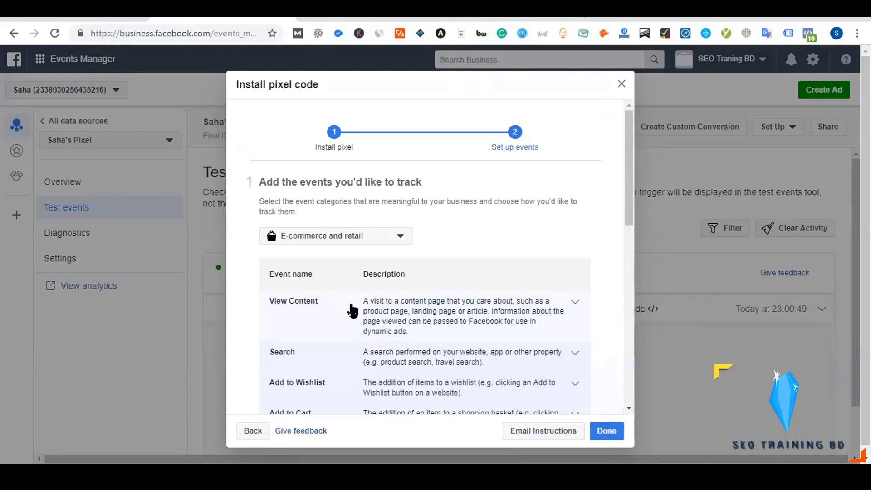
Review the E-commerce and retail standard events, from View Content through Purchase and Complete Registration, with their descriptions.
scroll(352, 311, "down", 3)
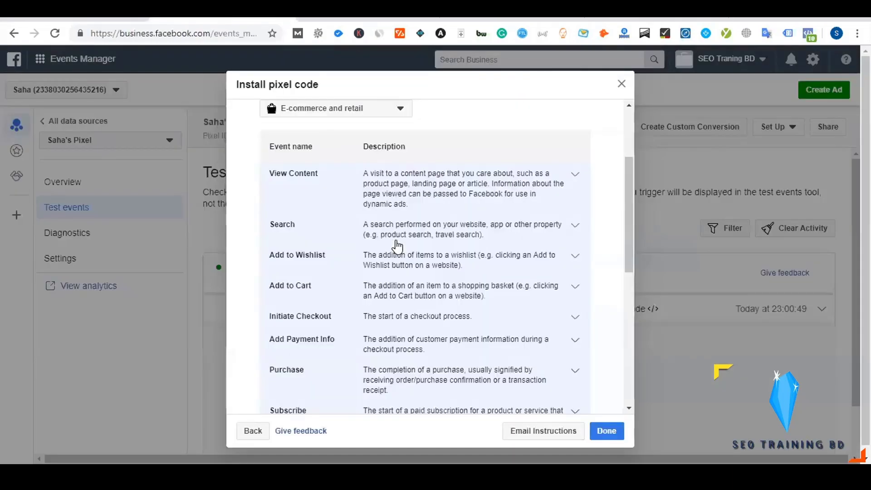
scroll(397, 248, "down", 1)
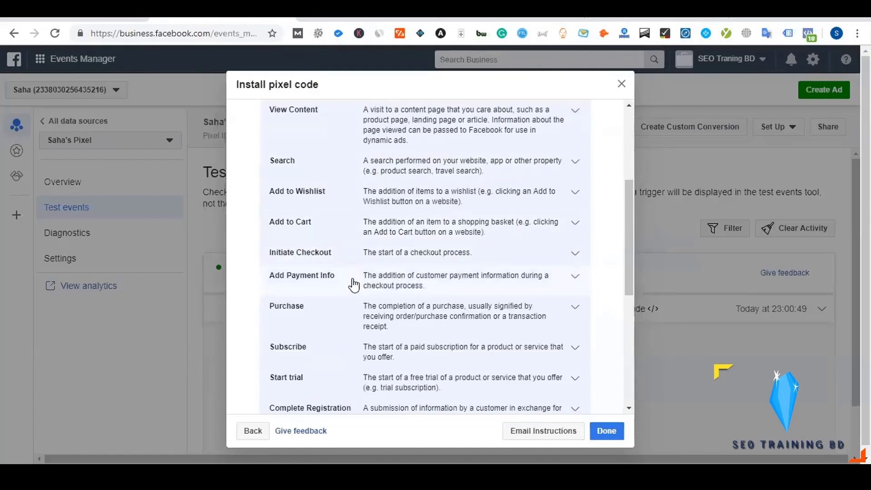
scroll(383, 285, "down", 1)
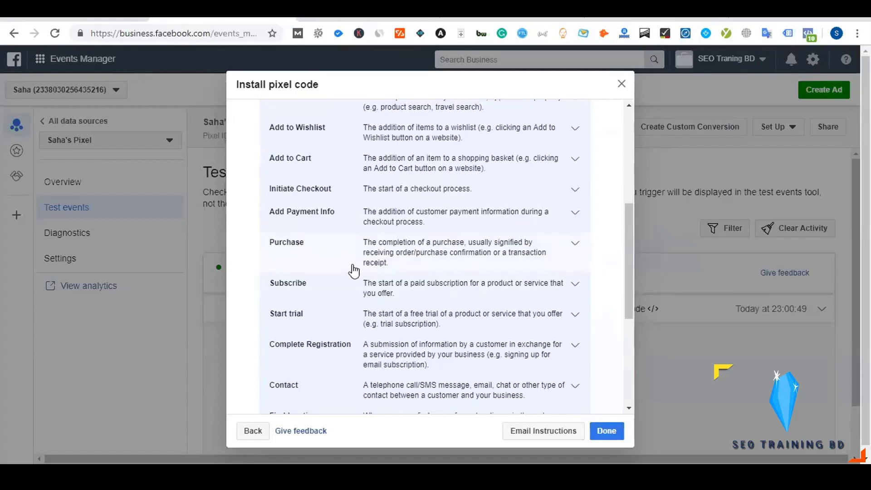
Review the remaining E-commerce and retail events from Purchase through Schedule, and view the available event categories.
scroll(370, 274, "down", 1)
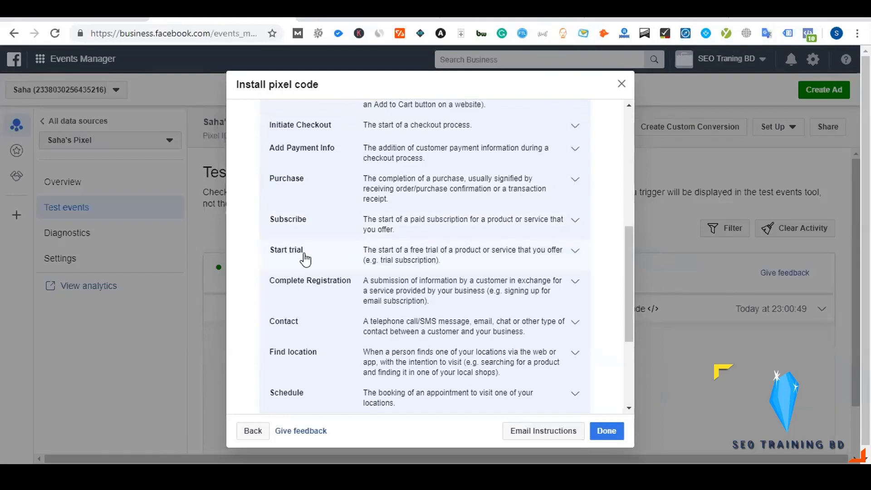
scroll(332, 258, "down", 1)
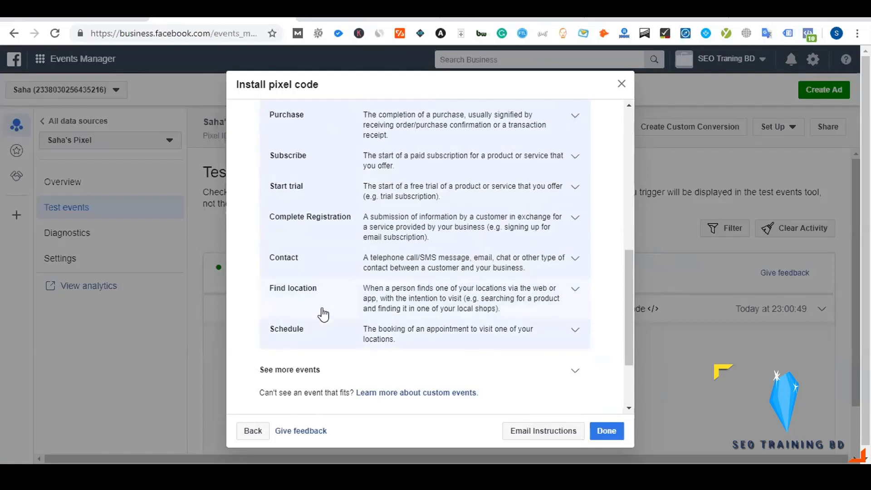
scroll(323, 314, "up", 8)
scroll(323, 314, "down", 1)
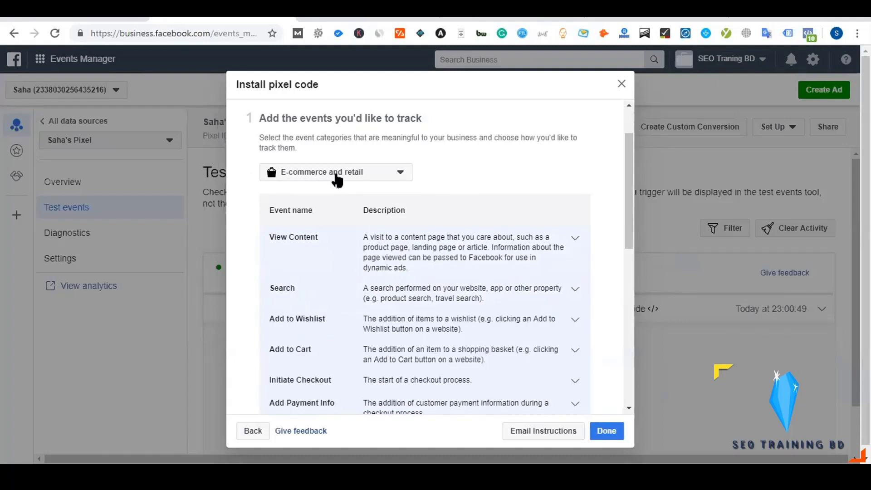
left_click(336, 175)
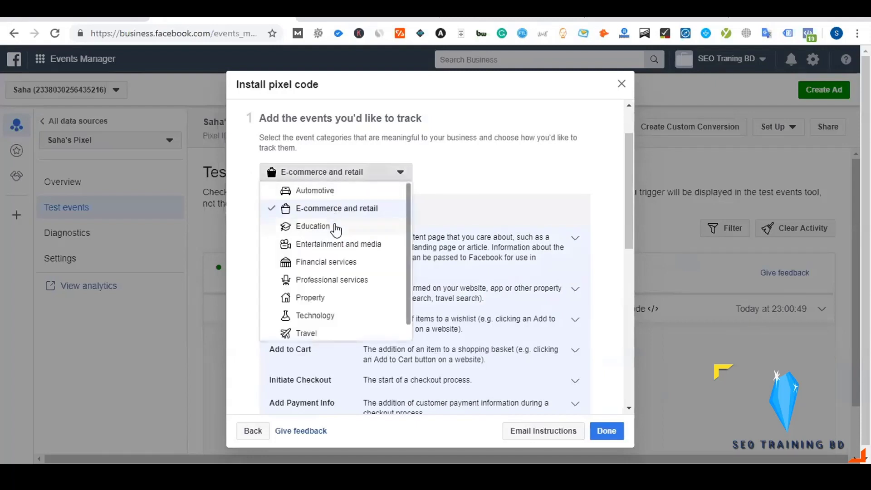
left_click(465, 182)
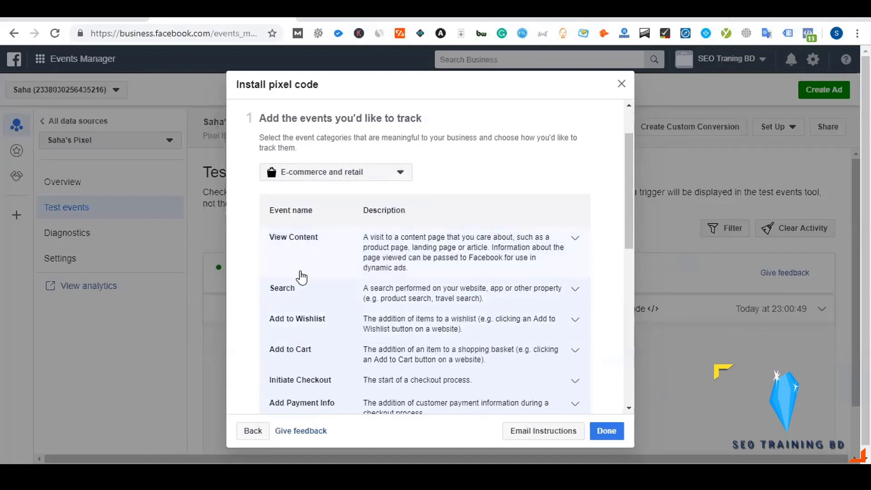
Switch the event category to Education, review its standard events, and return to the E-commerce and retail category.
left_click(310, 181)
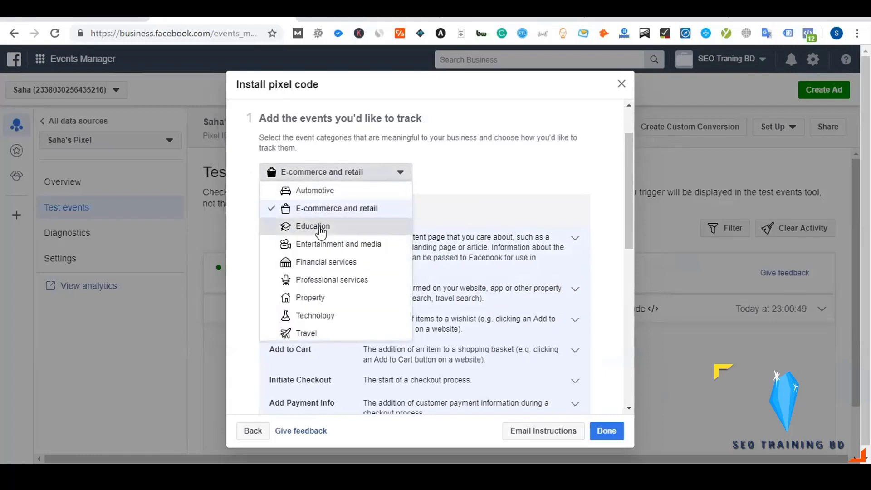
left_click(320, 229)
scroll(327, 282, "down", 5)
scroll(334, 305, "down", 4)
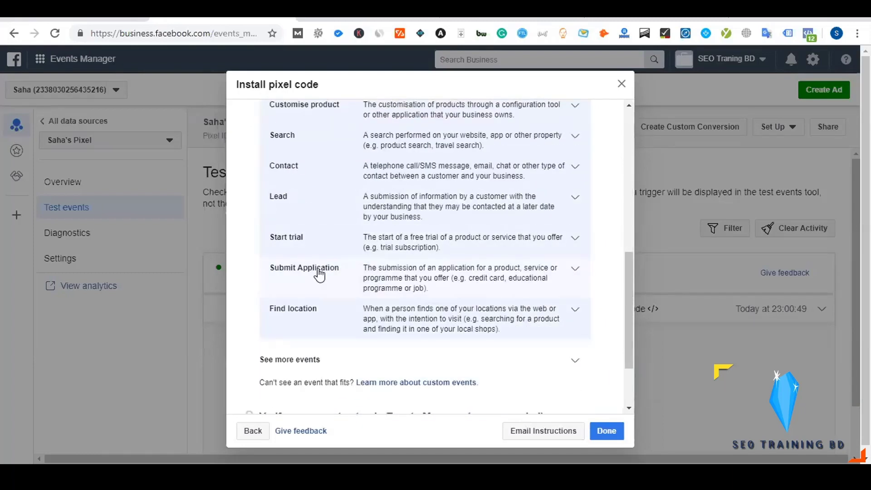
scroll(320, 272, "up", 9)
left_click(319, 239)
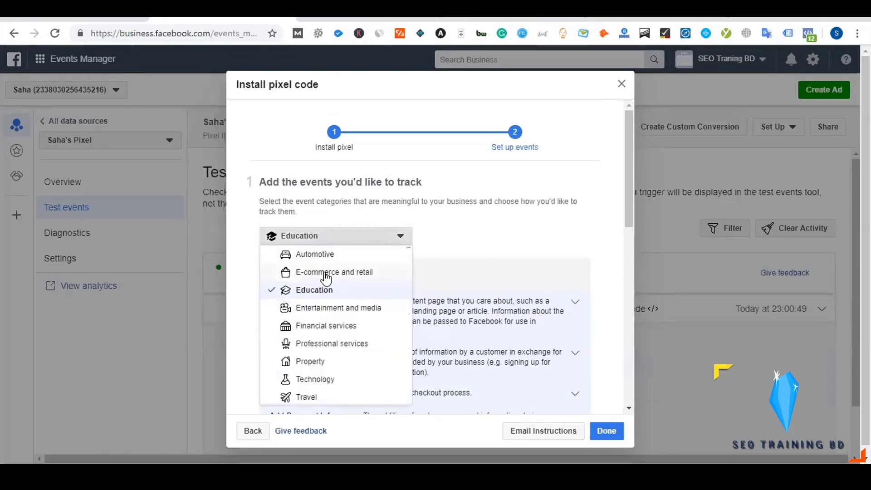
left_click(327, 274)
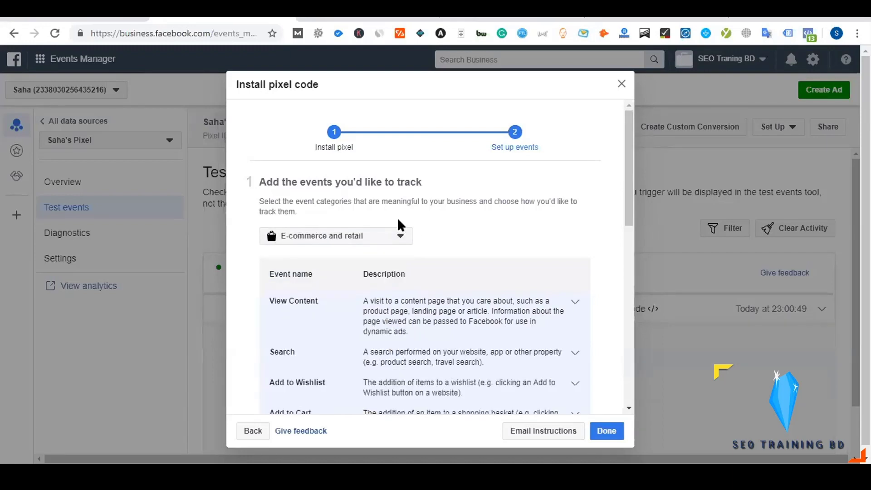
scroll(399, 224, "down", 2)
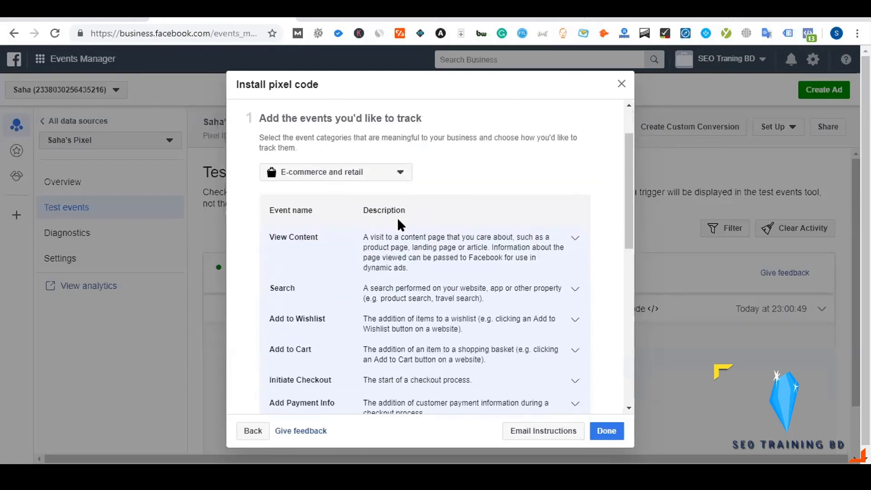
scroll(399, 224, "down", 2)
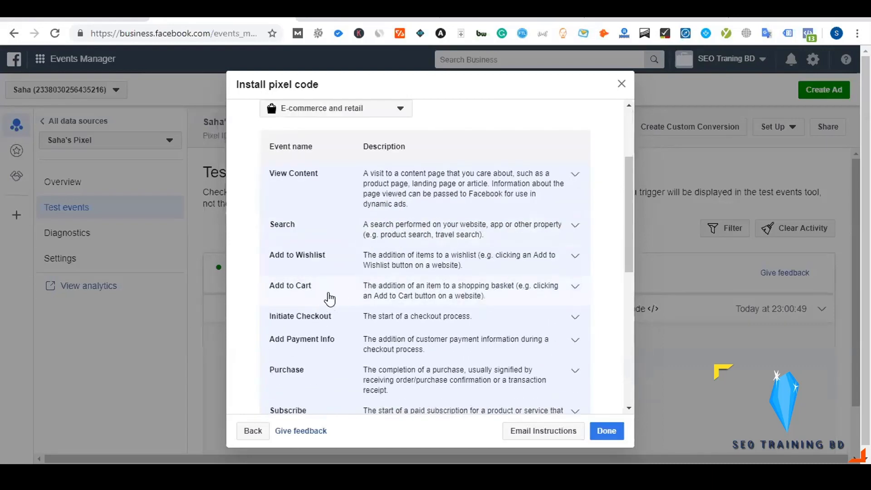
Switch to the coffeemaker.website Organic category page and open the Coffee Maker Ocean Ele OCM6622, 1.5L product.
left_click(607, 19)
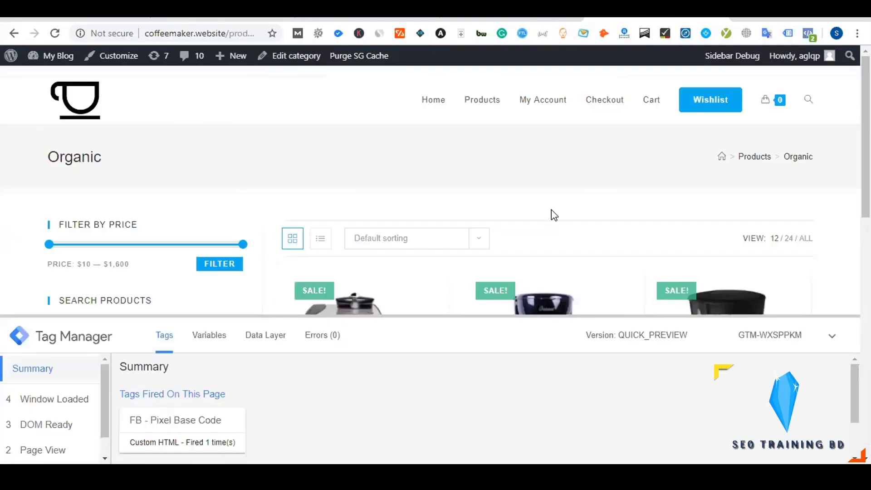
scroll(551, 210, "down", 3)
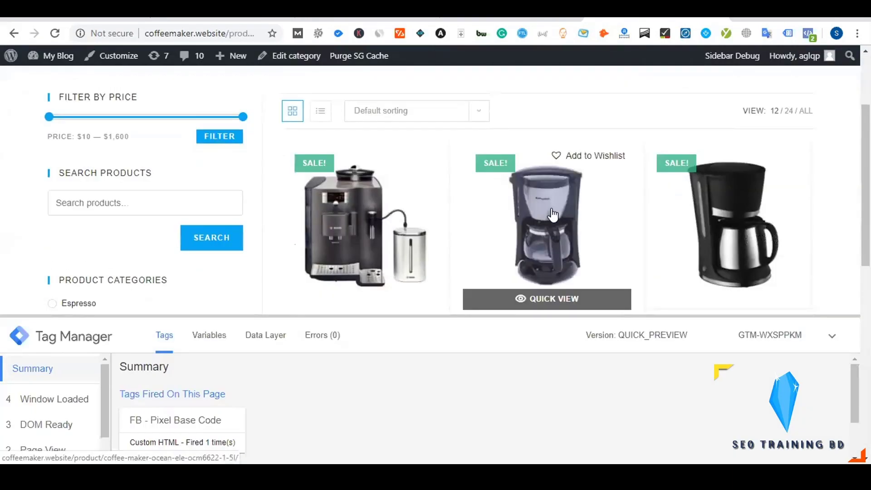
scroll(549, 209, "down", 3)
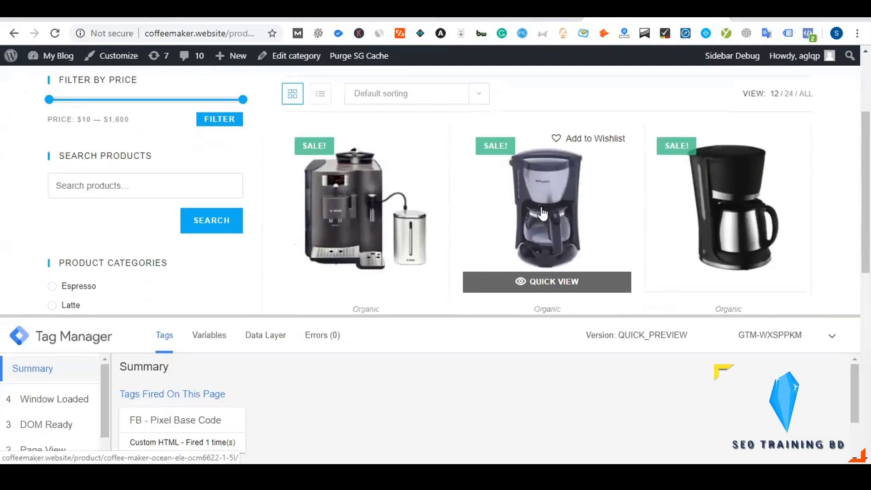
left_click(543, 111)
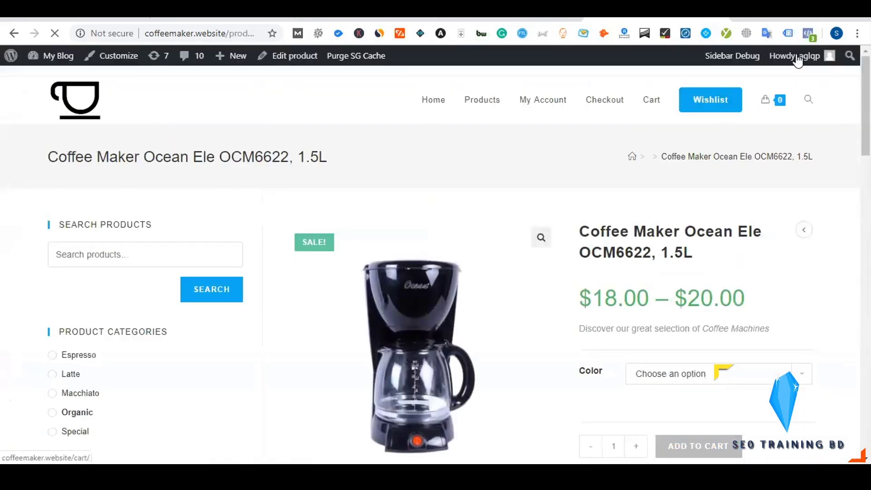
Check the events detected on the product page with Facebook Pixel Helper.
left_click(808, 33)
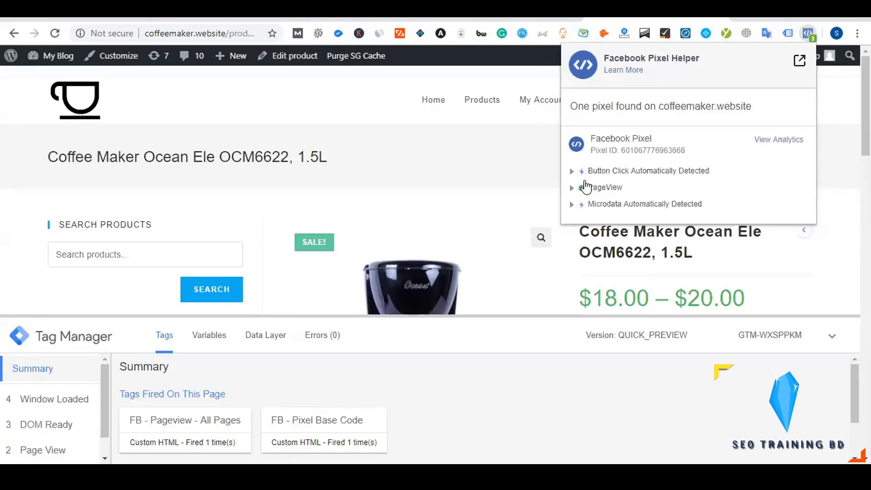
left_click(485, 191)
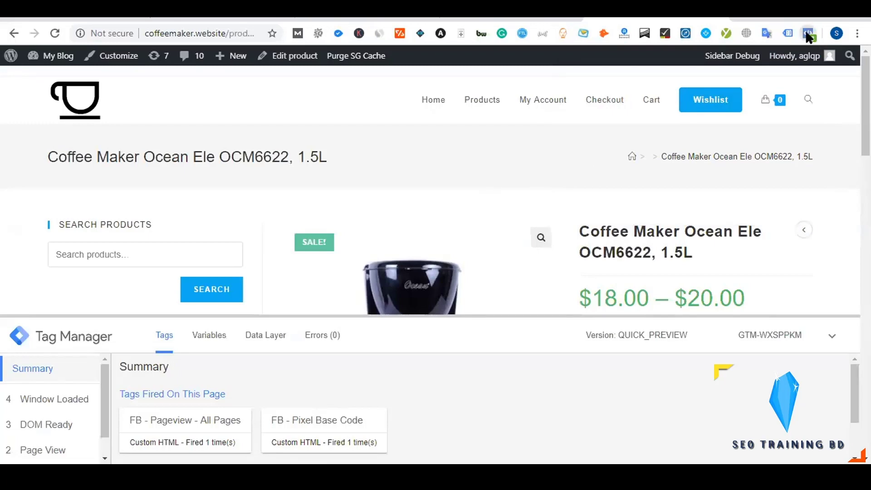
left_click(806, 32)
left_click(497, 196)
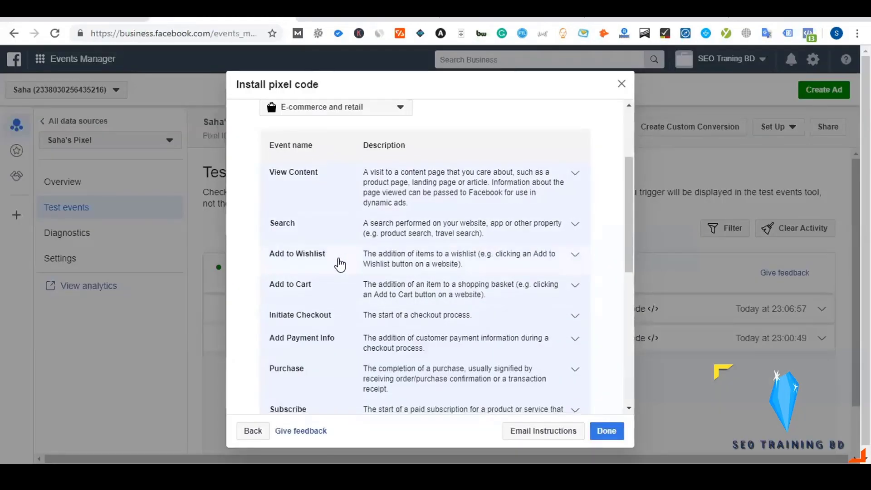
Return to Events Manager and look through the E-commerce and retail events from View Content to Schedule again.
scroll(338, 254, "down", 3)
scroll(330, 223, "up", 3)
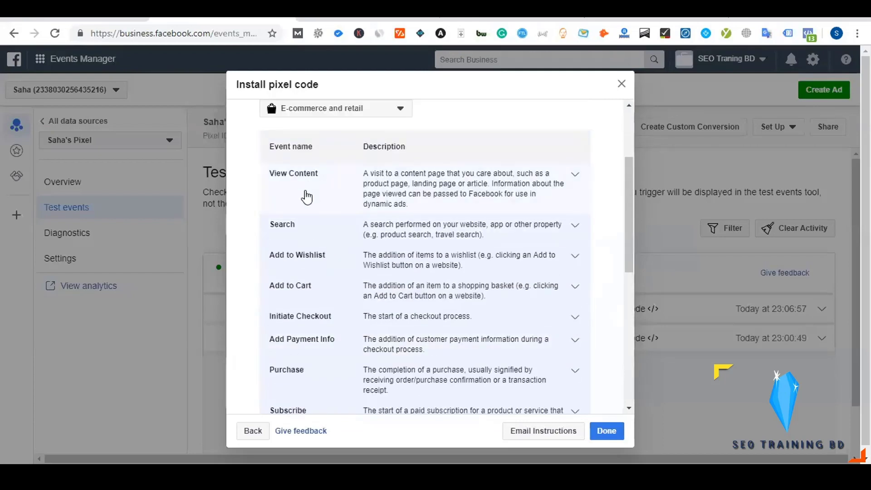
scroll(338, 304, "down", 10)
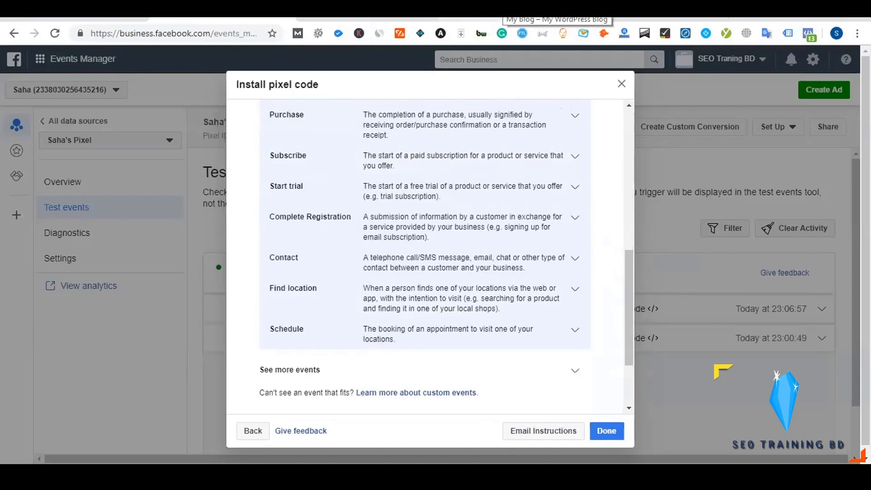
scroll(295, 250, "up", 7)
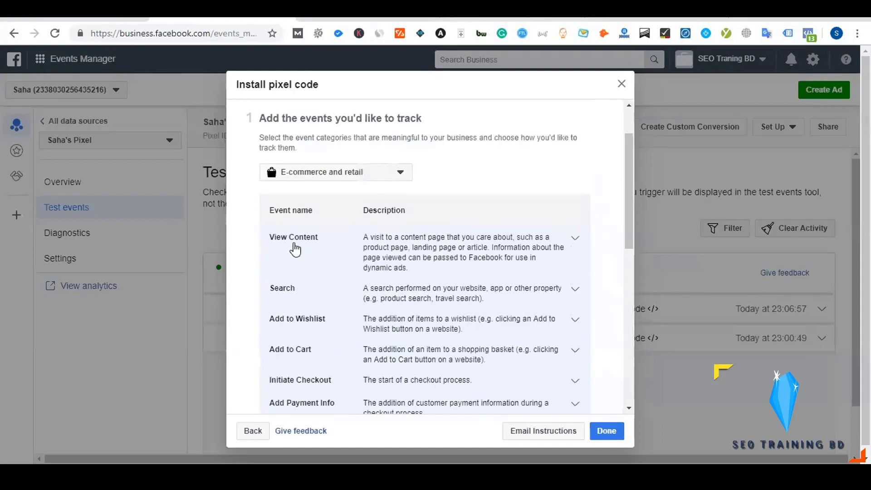
scroll(357, 245, "down", 3)
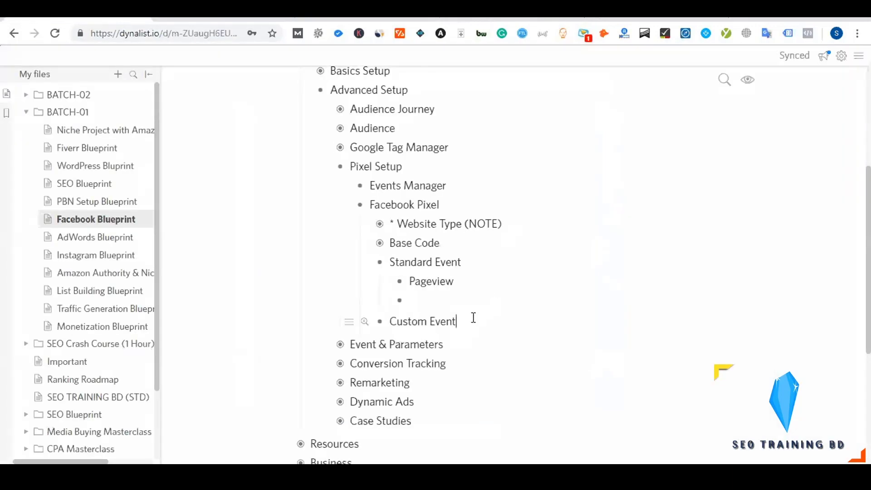
In the Dynalist Facebook Blueprint outline, add ViewCategory under Custom Event and collapse it, and enter Add To Cart in the empty Standard Event item.
key("Return")
key("BackSpace")
key("Return")
key("Tab")
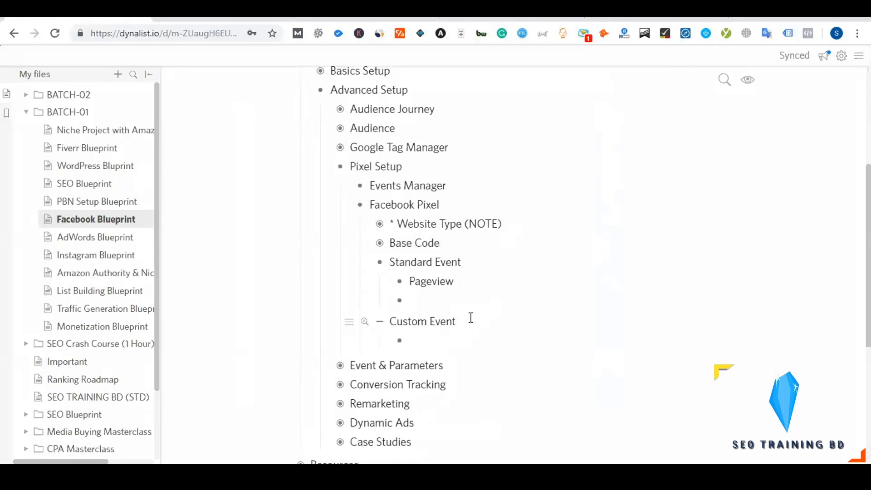
type("ViewCategory")
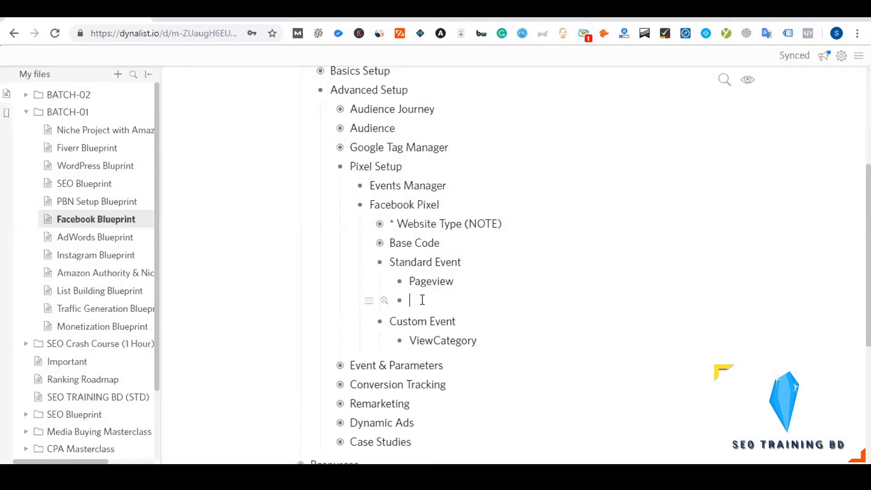
left_click(380, 322)
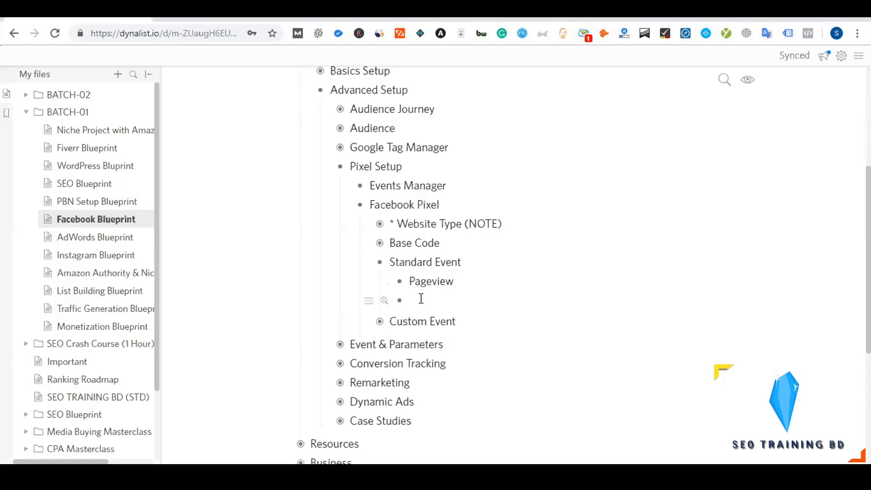
type("Add To Cart")
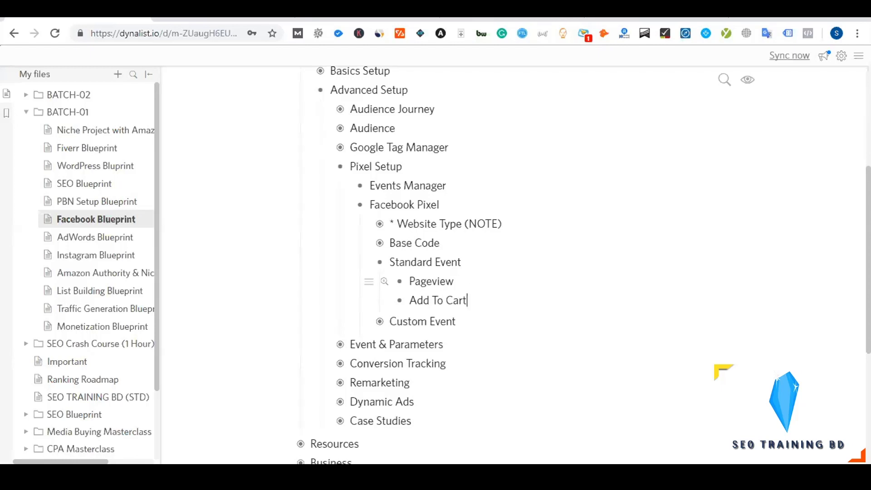
Switch back to the coffee maker product page and recheck its PageView event in Facebook Pixel Helper.
key("ctrl+Tab")
key("F5")
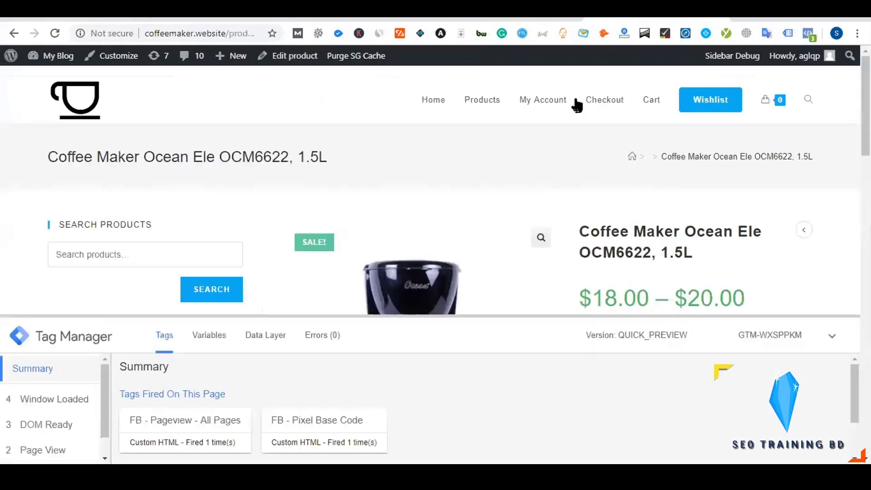
scroll(529, 183, "down", 1)
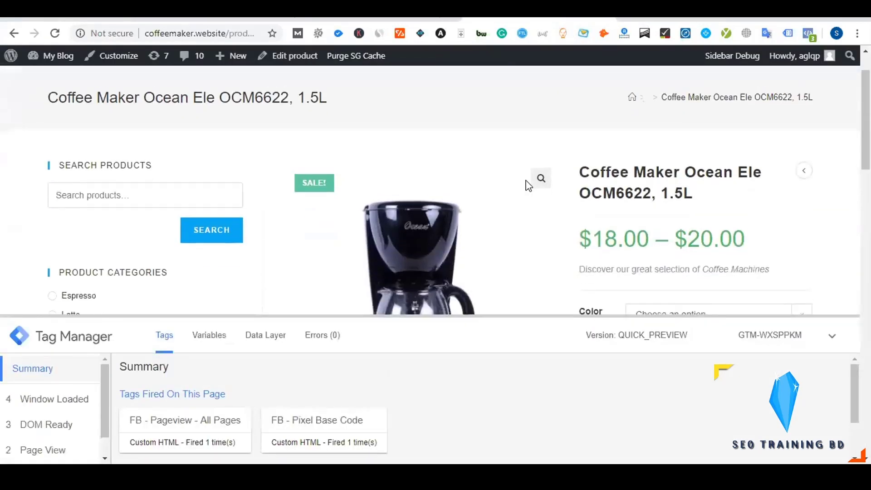
left_click(809, 33)
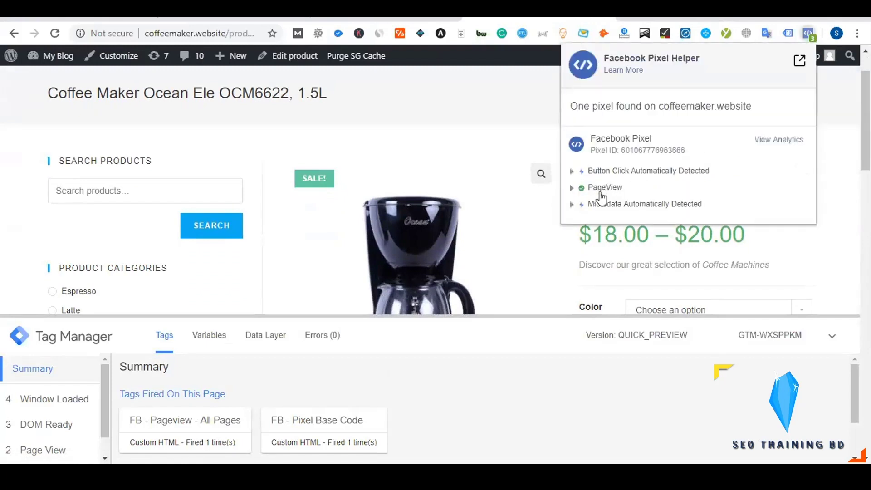
left_click(545, 253)
Add the coffee maker to the cart in Black, and open the cart page with its URL selected.
scroll(547, 245, "down", 3)
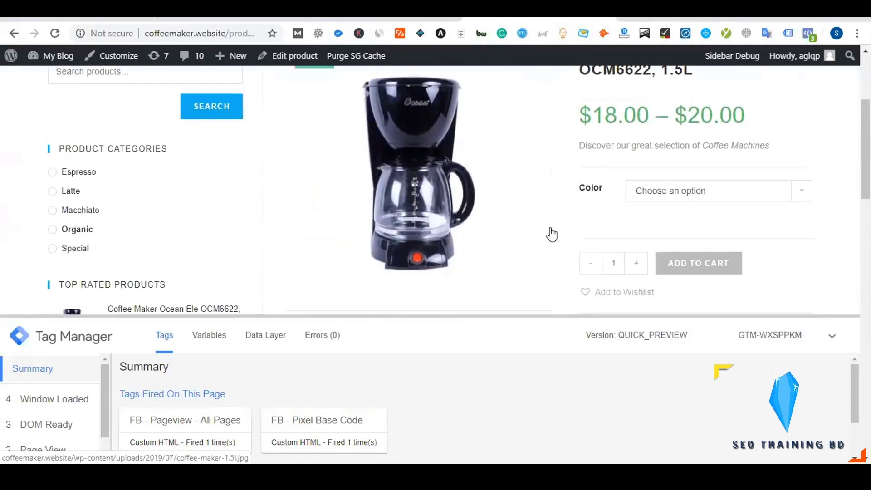
left_click(666, 188)
left_click(648, 214)
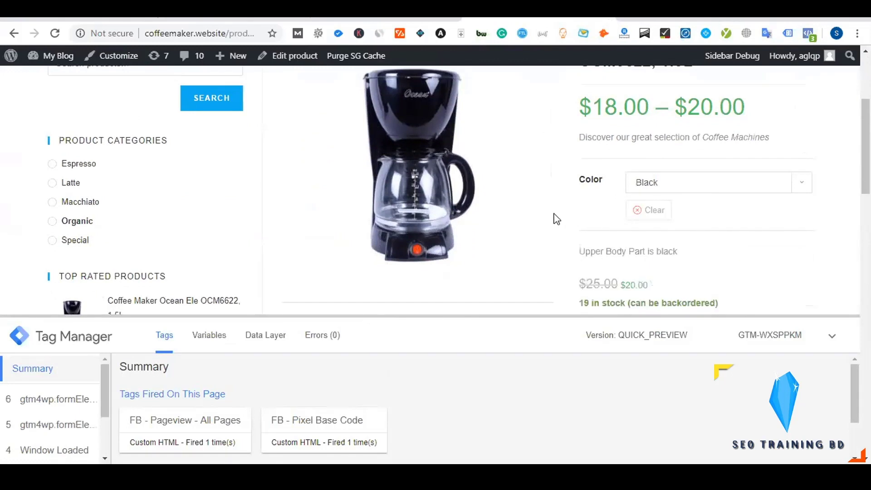
scroll(556, 218, "down", 3)
left_click(667, 224)
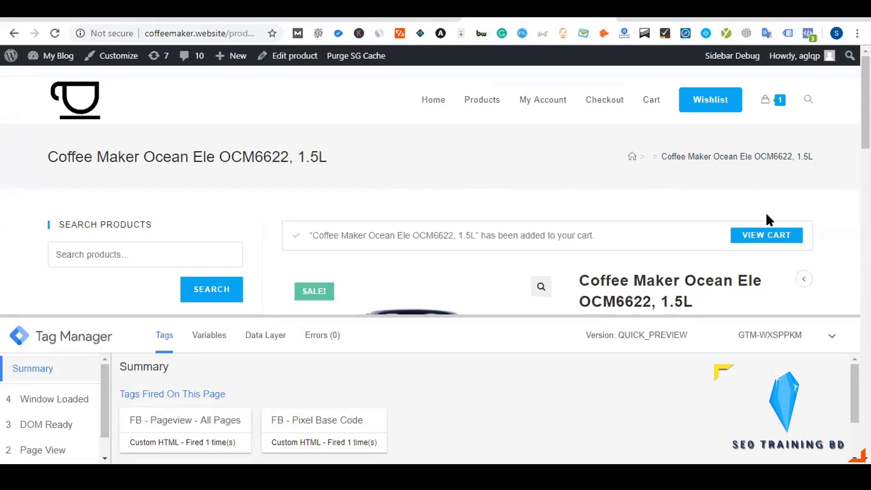
left_click(760, 243)
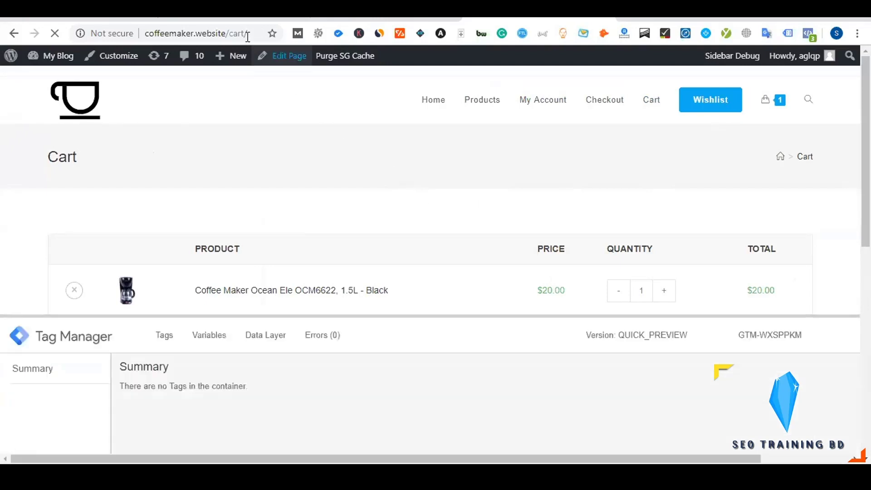
left_click(245, 33)
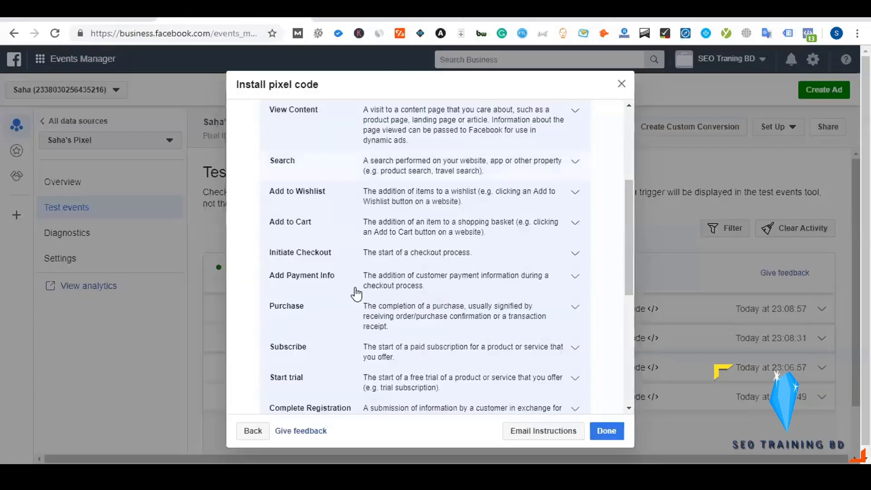
In Events Manager, expand the Add to Cart event and examine its AddToCart code and placement instructions against the cart page.
left_click(314, 227)
scroll(375, 277, "down", 5)
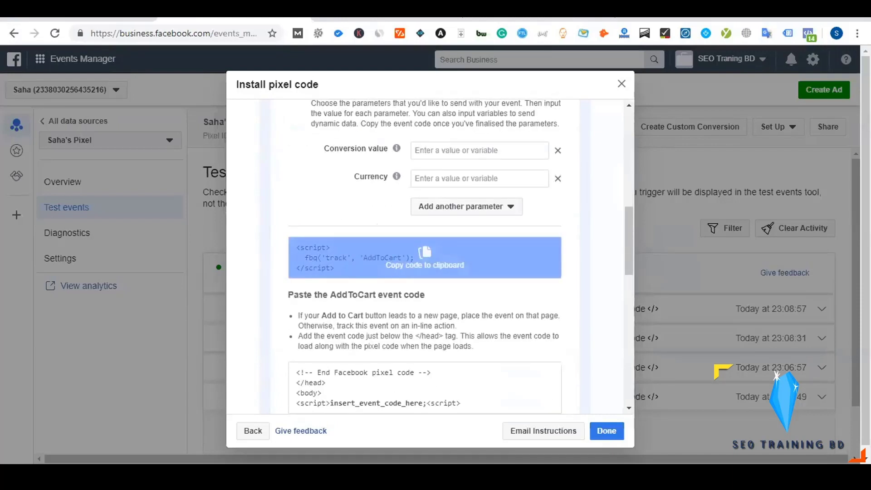
left_click(524, 9)
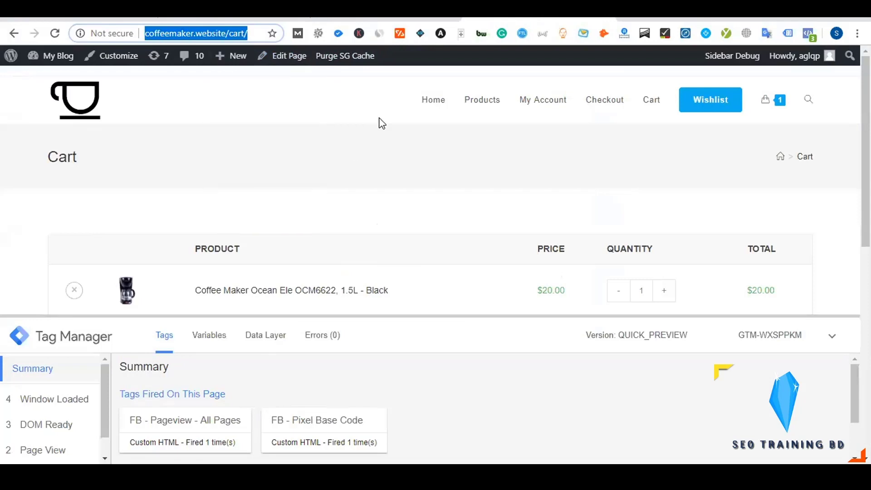
left_click(254, 13)
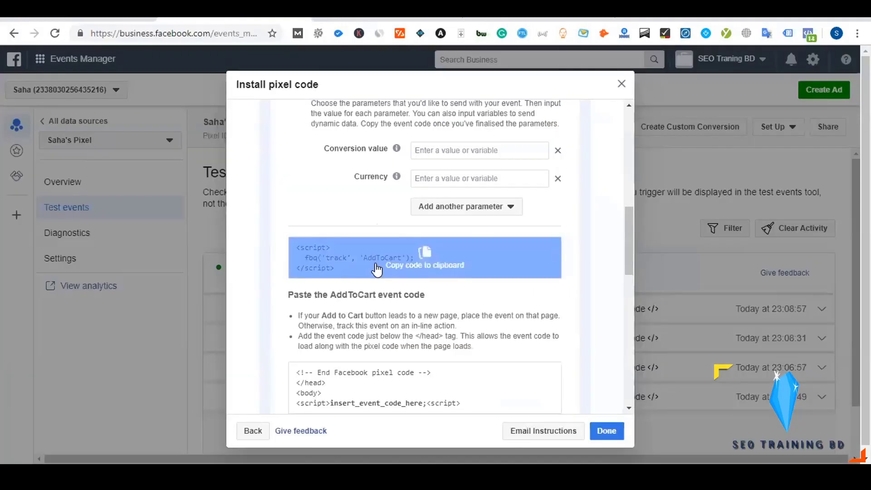
scroll(377, 270, "down", 2)
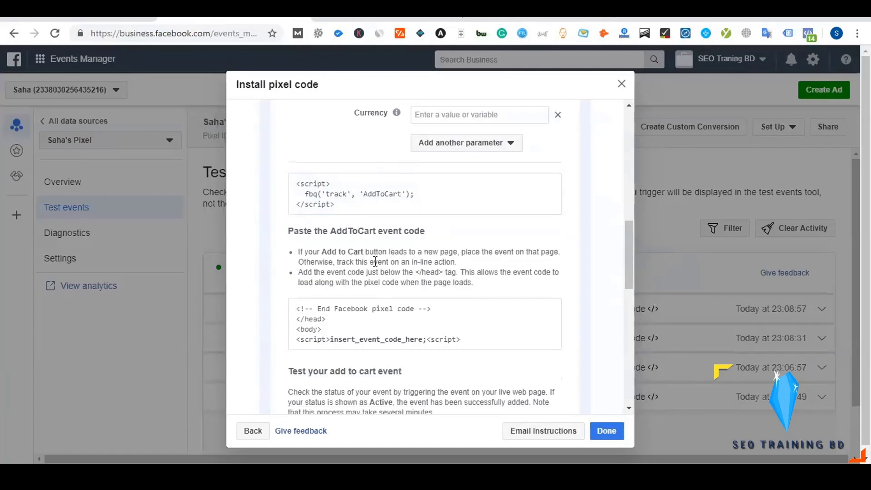
scroll(376, 260, "up", 2)
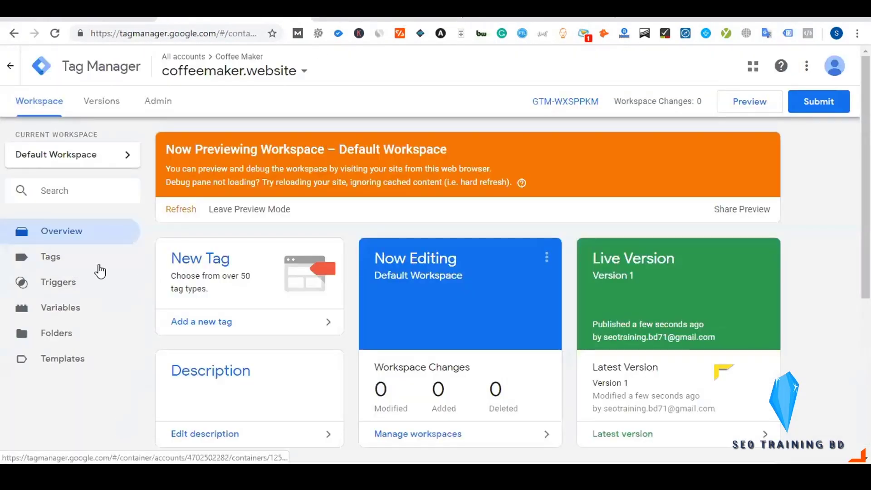
Switch to Google Tag Manager and open the tags of the coffeemaker.website workspace.
left_click(51, 257)
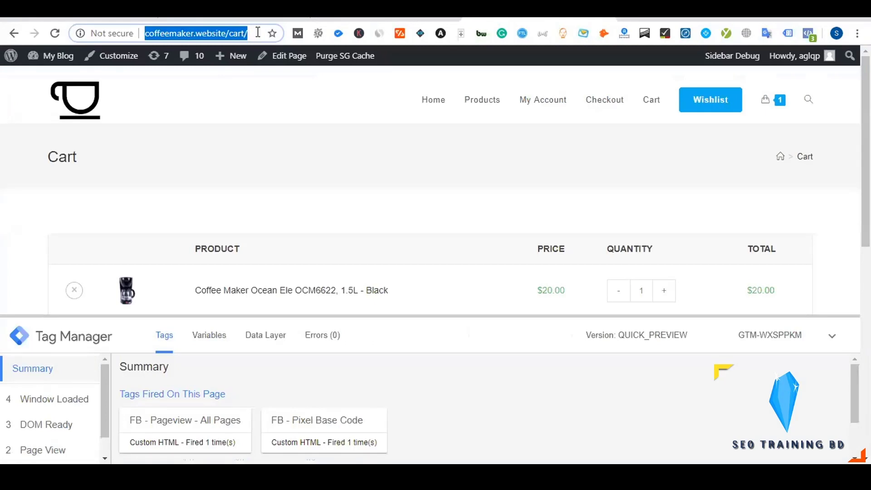
Create a new tag in the Tag Manager workspace and name it FB - Add To Cart - Link.
triple_click(257, 32)
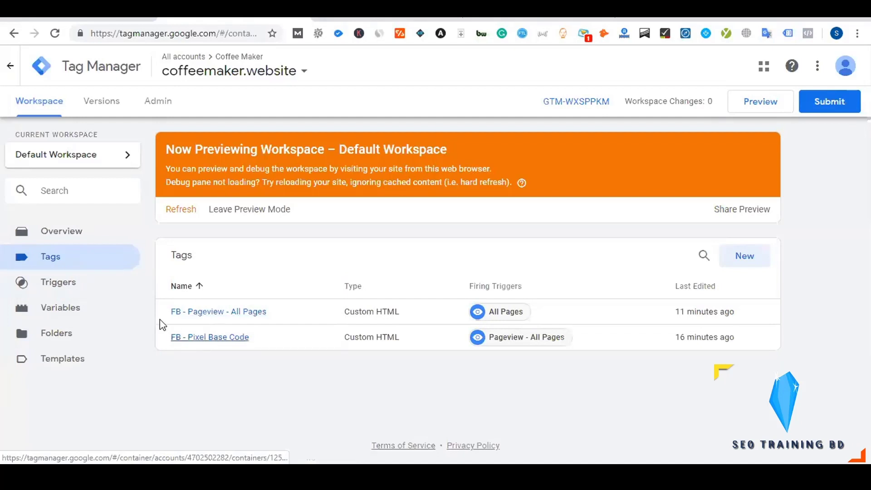
left_click(78, 284)
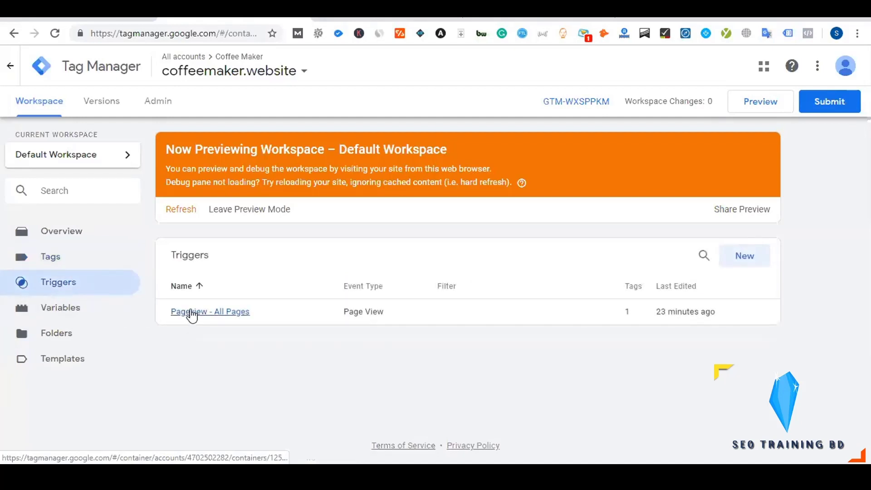
left_click(64, 265)
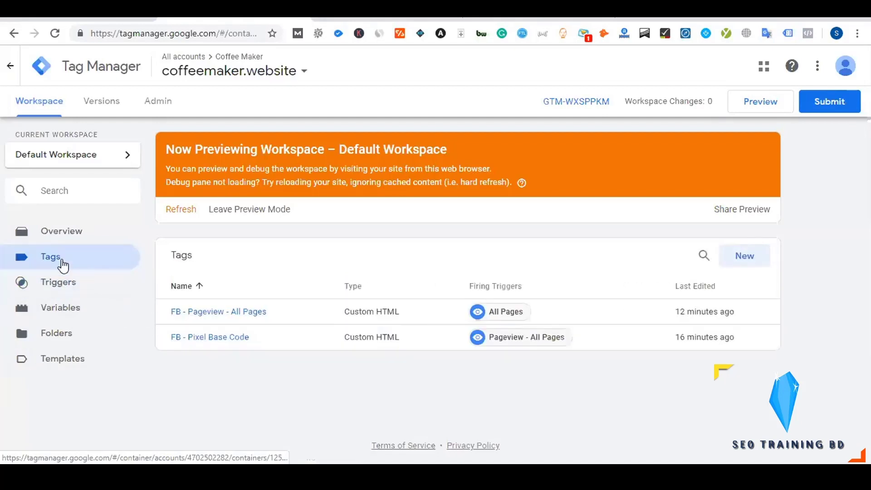
left_click(750, 257)
left_click(196, 67)
type("FB")
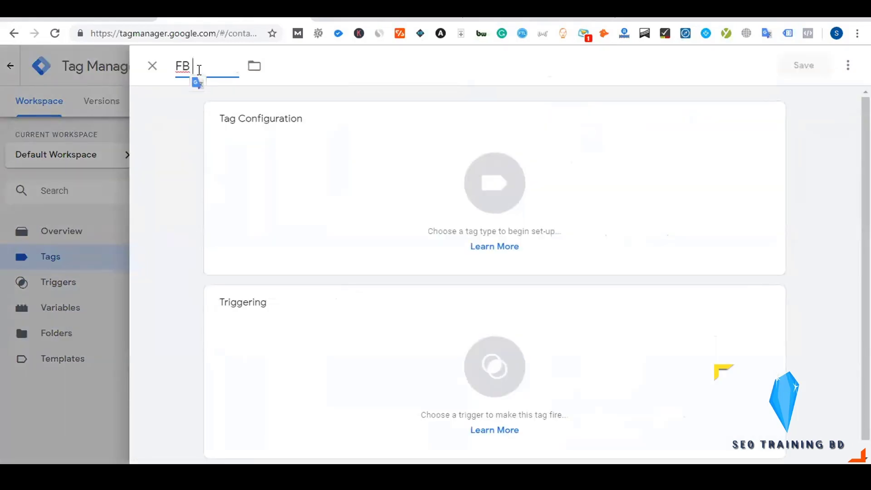
type(" - Add To Cart")
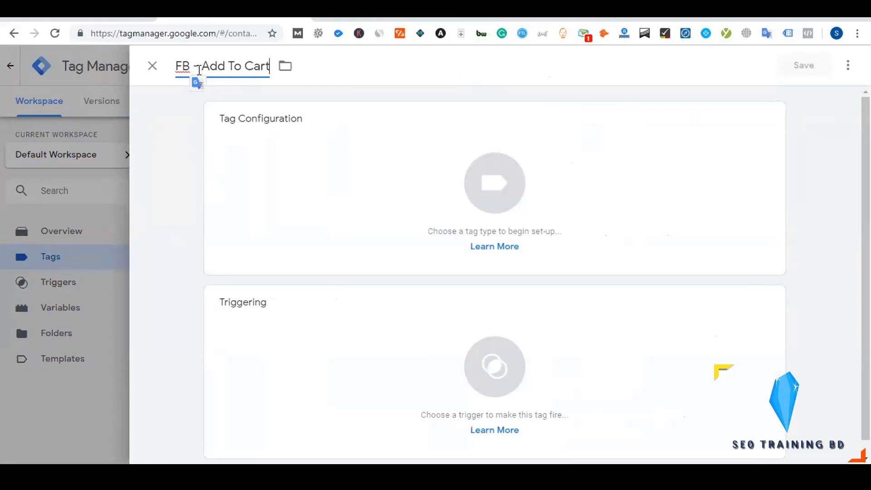
type(" - Link")
left_click(175, 180)
Set the tag type to Custom HTML and paste the copied Facebook pixel code into its HTML.
left_click(537, 19)
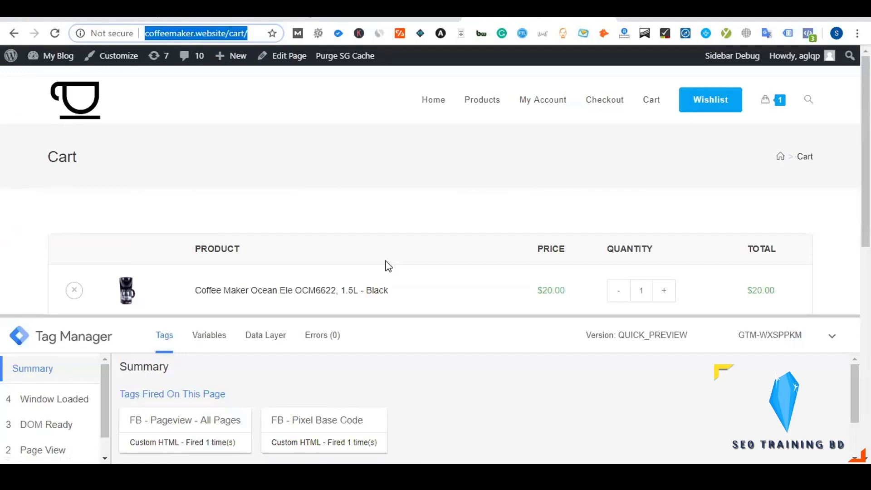
left_click(272, 19)
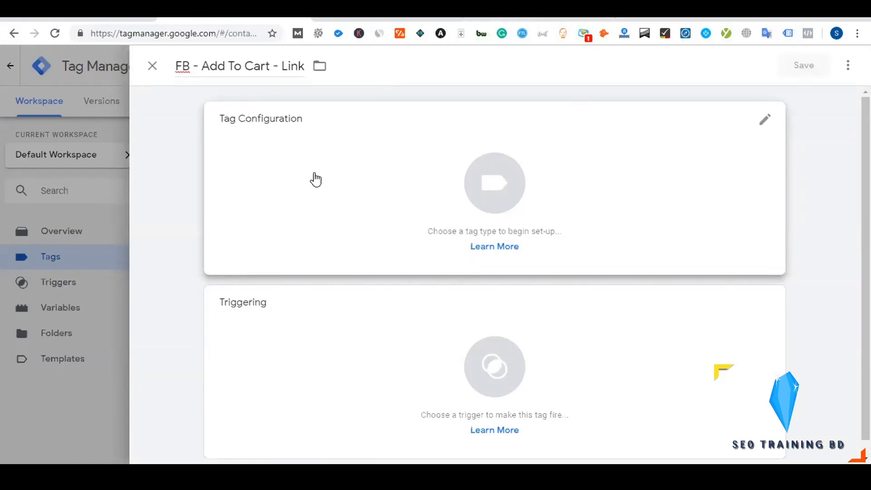
left_click(316, 180)
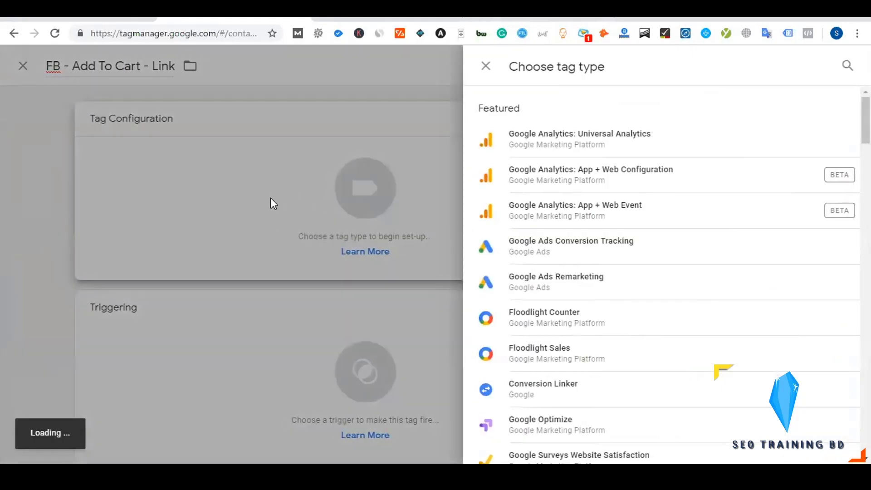
scroll(547, 206, "down", 5)
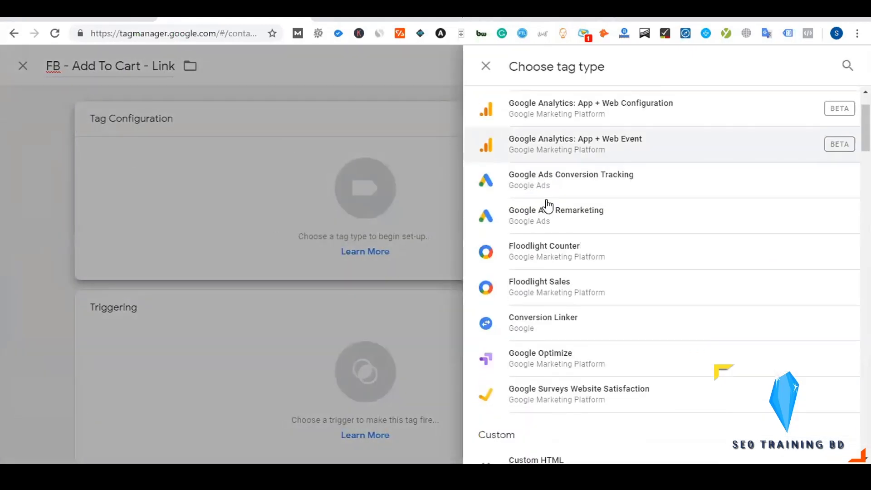
left_click(535, 285)
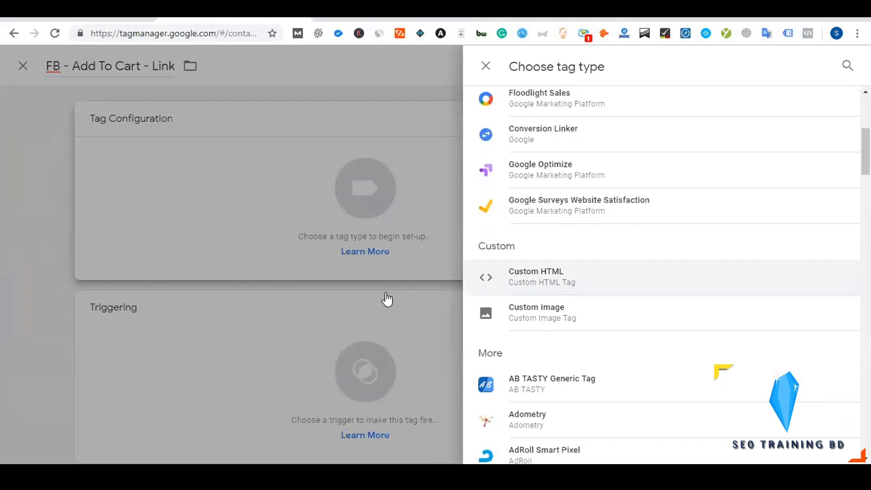
left_click(301, 277)
key("ctrl+v")
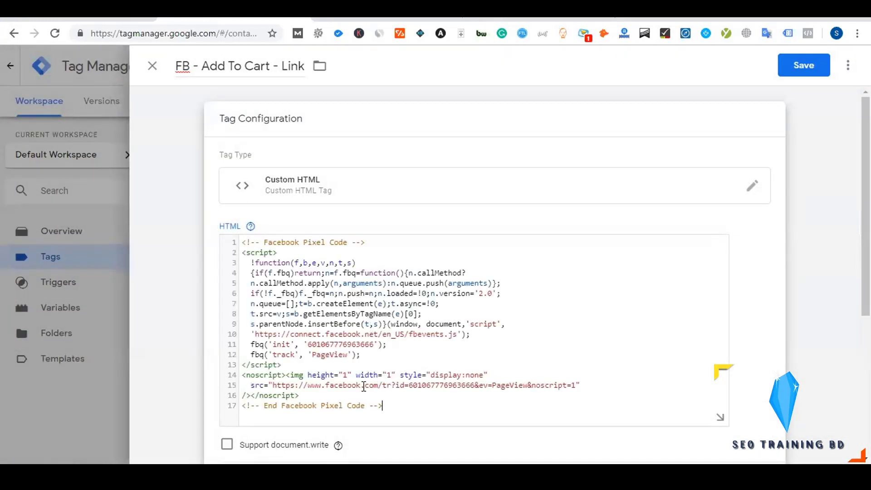
Delete the end comment and the opening comment with the base script from the HTML, keeping only the noscript block.
triple_click(290, 405)
key("BackSpace")
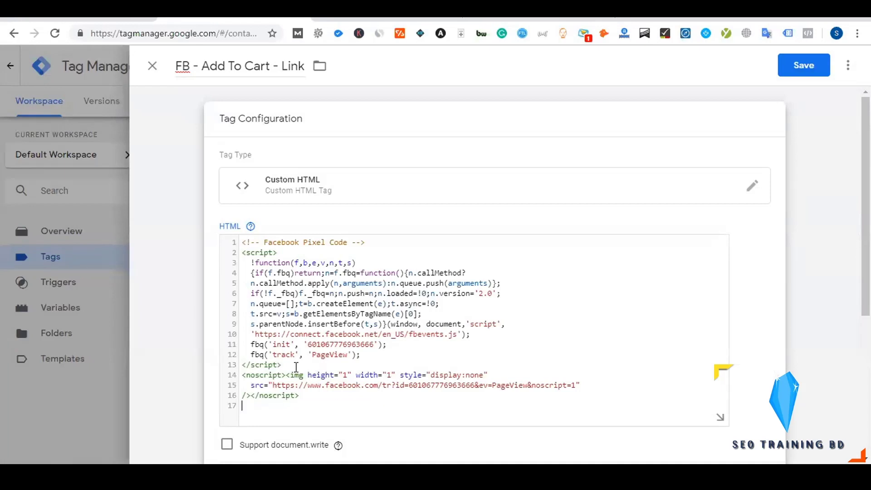
left_click_drag(349, 365, 242, 243)
key("BackSpace")
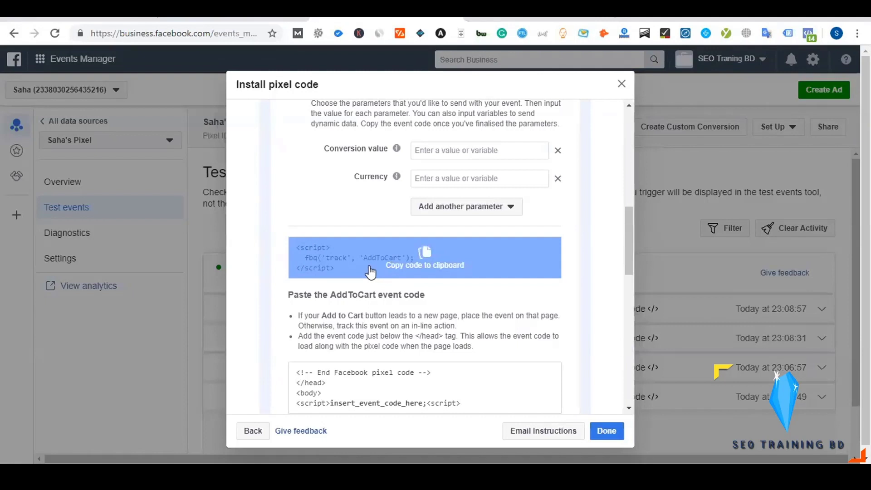
In Facebook Events Manager, review the Add to Cart event parameters and copy the AddToCart event code.
scroll(352, 273, "up", 1)
scroll(352, 272, "up", 2)
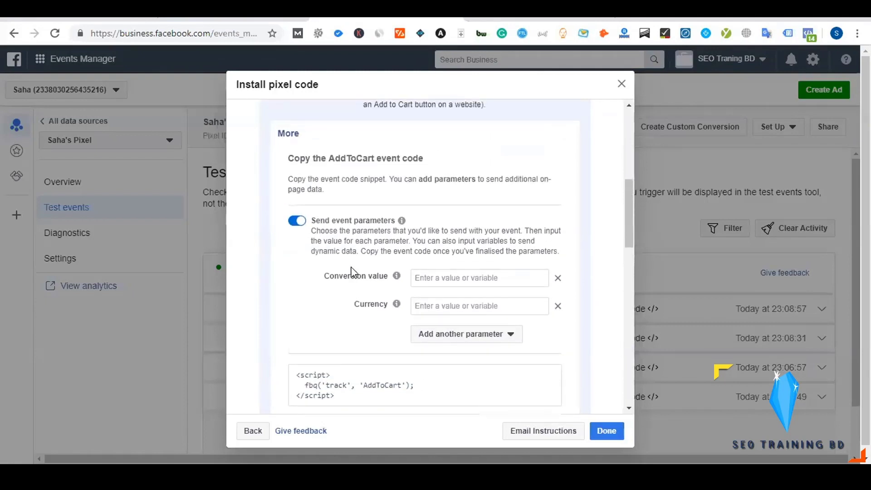
scroll(354, 271, "down", 1)
scroll(326, 257, "up", 3)
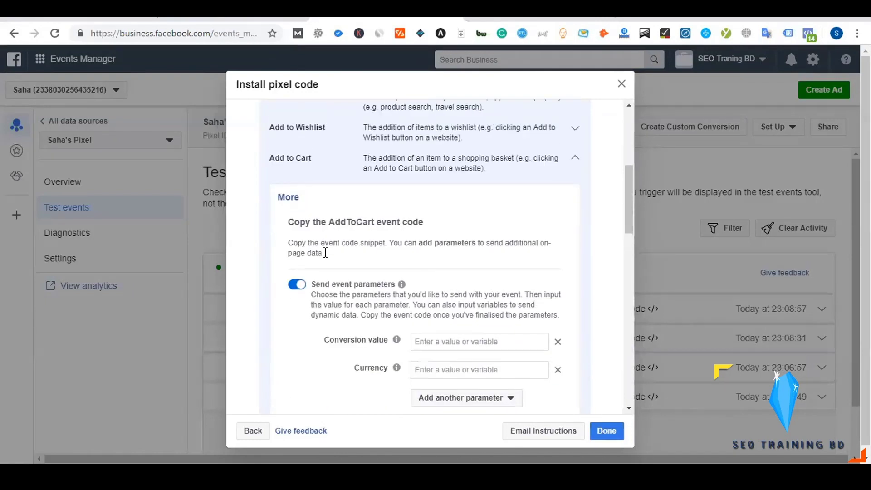
scroll(347, 242, "down", 3)
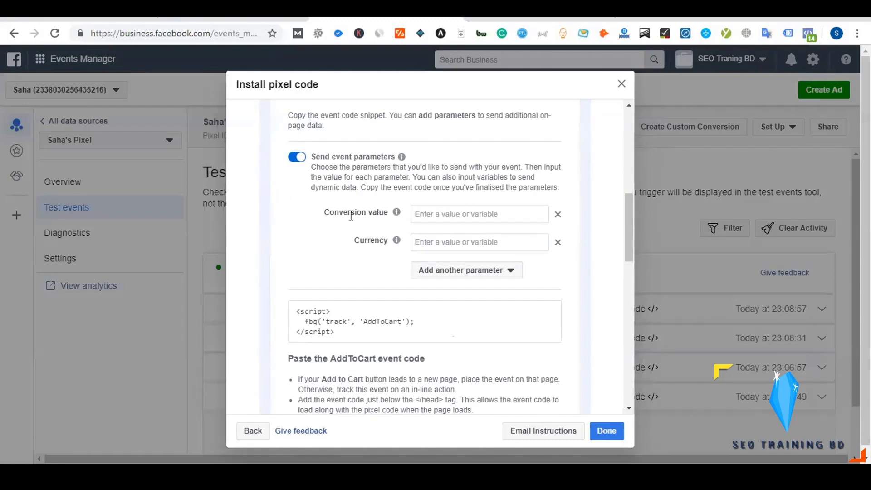
left_click(477, 275)
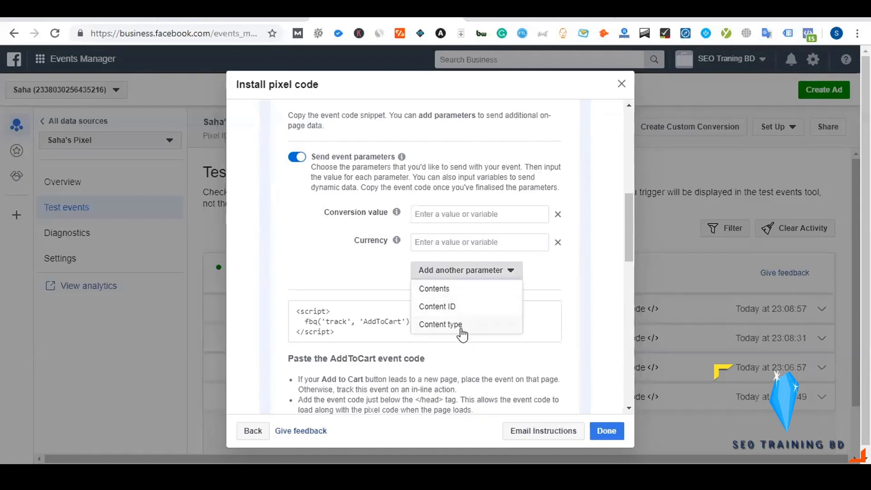
left_click(351, 283)
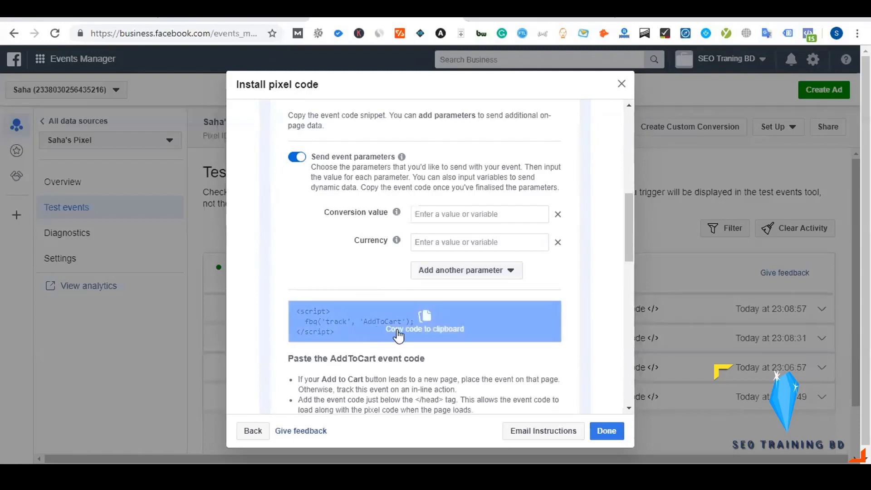
left_click(398, 335)
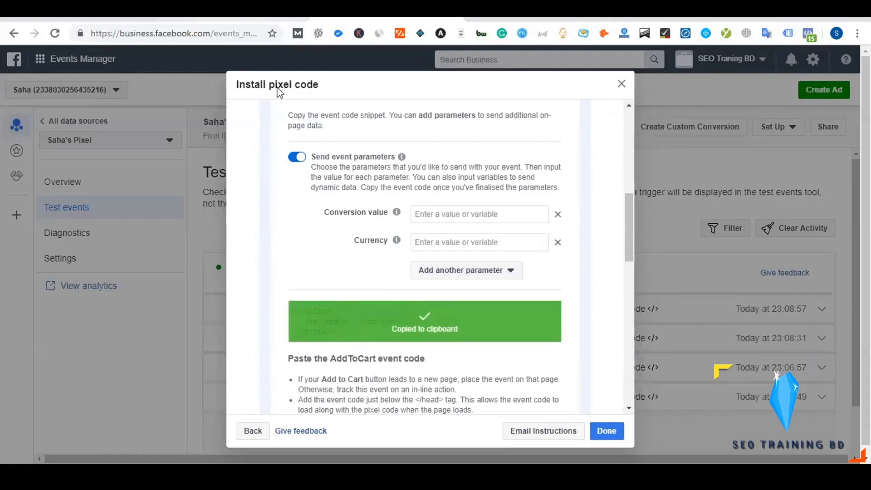
Back in Tag Manager, paste the AddToCart event script above the noscript block in the tag's HTML.
left_click(257, 19)
left_click(266, 238)
key("ctrl+v")
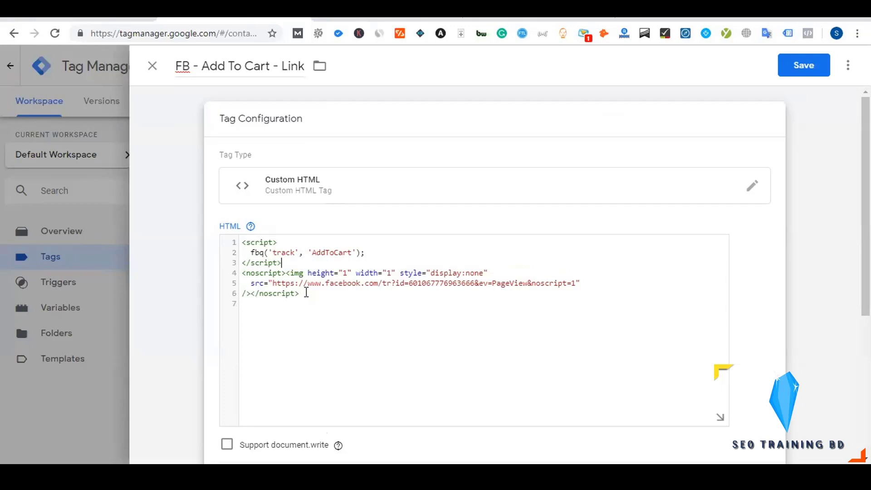
left_click(167, 289)
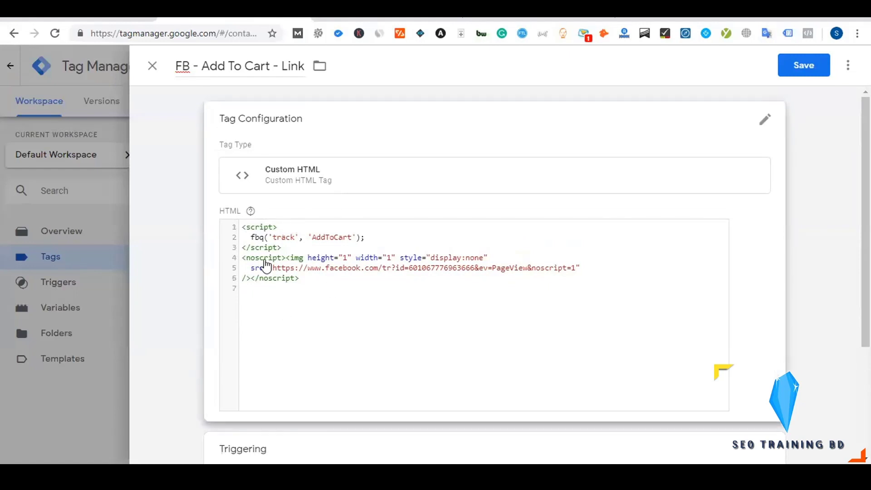
Start a new trigger for the tag and name it Add To Cart.
scroll(307, 347, "down", 4)
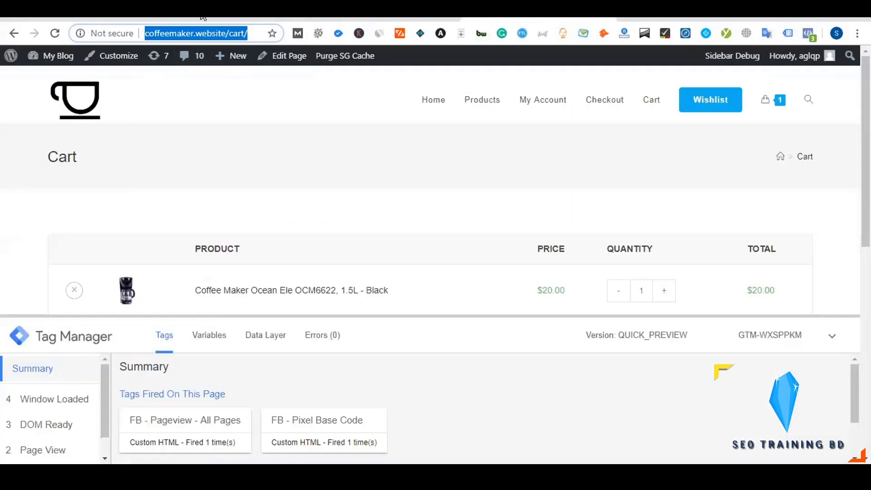
left_click(203, 18)
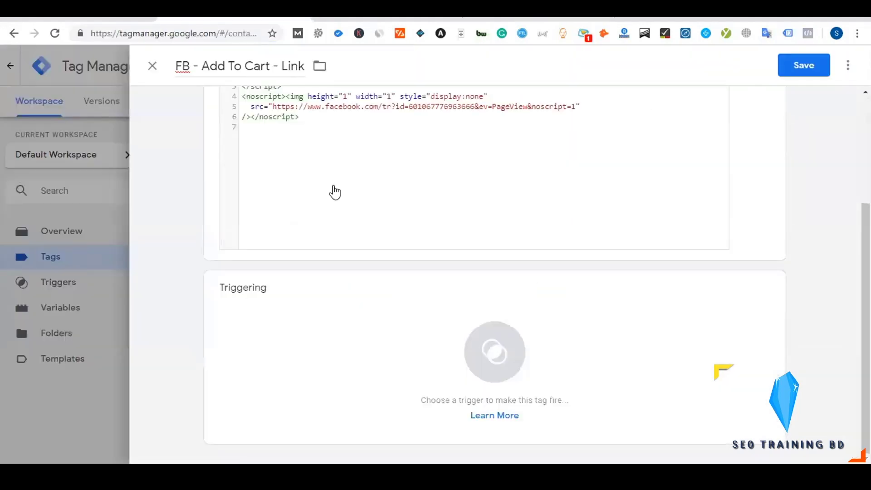
left_click(208, 329)
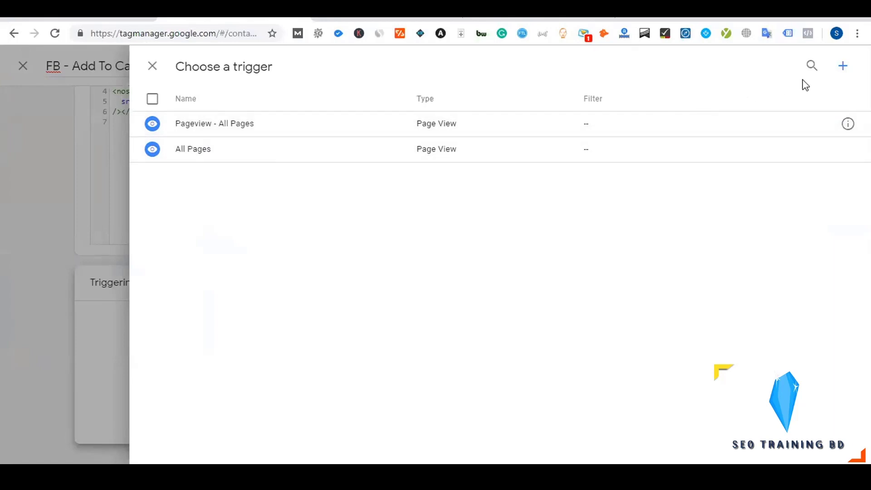
left_click(843, 66)
left_click(842, 67)
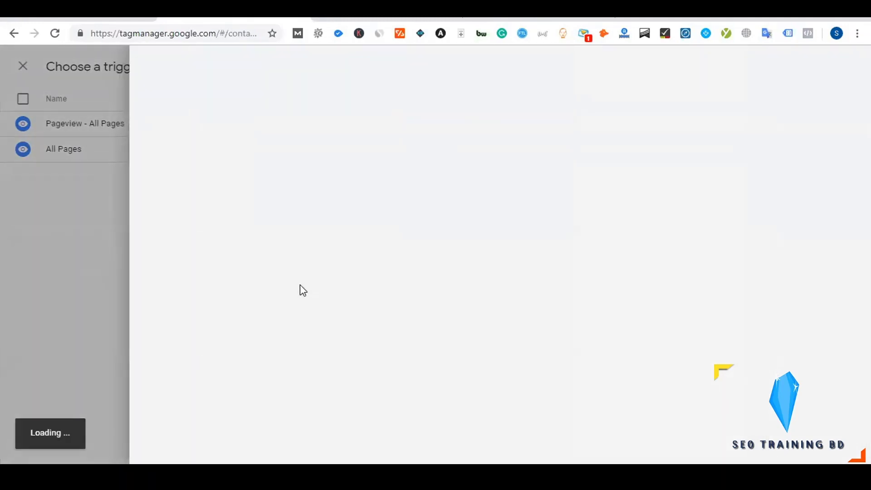
left_click(204, 68)
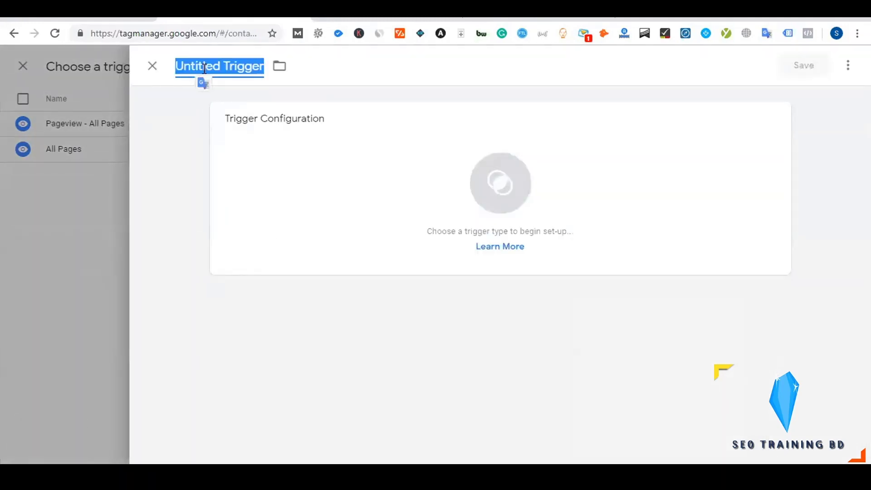
type("Add T")
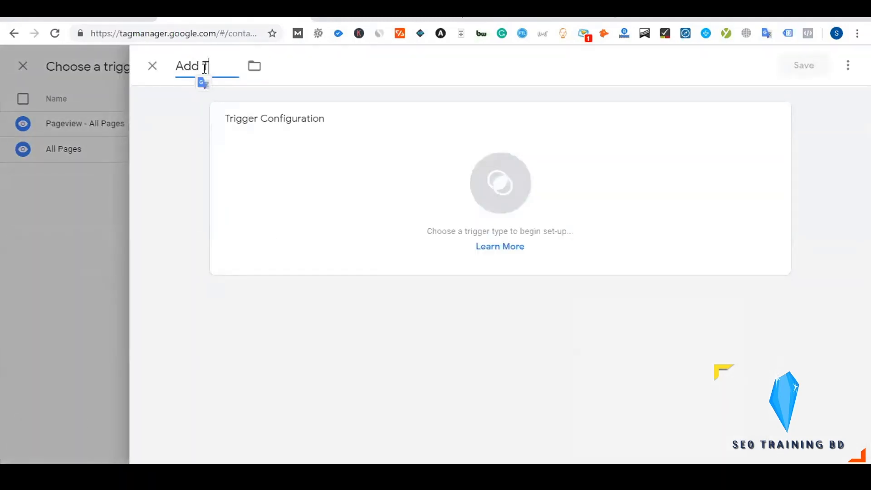
type("o Cart")
key("Return")
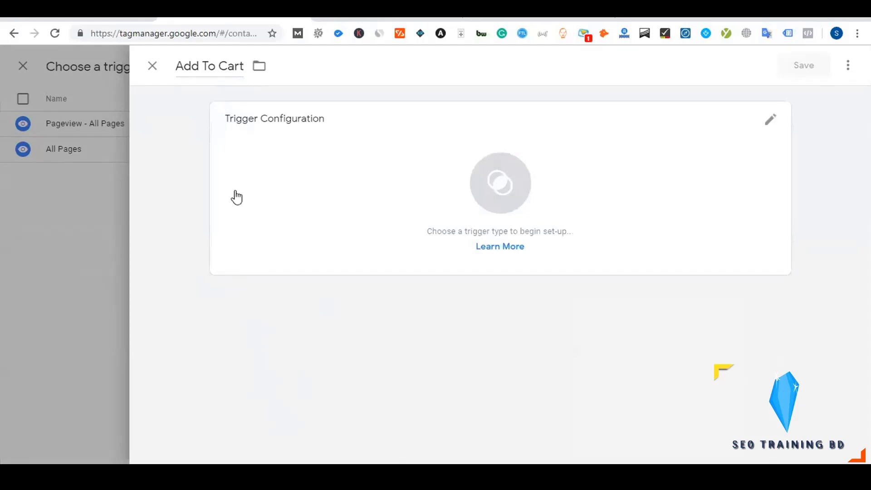
Set the Add To Cart trigger's type to Page View and check the store's cart page.
left_click(455, 183)
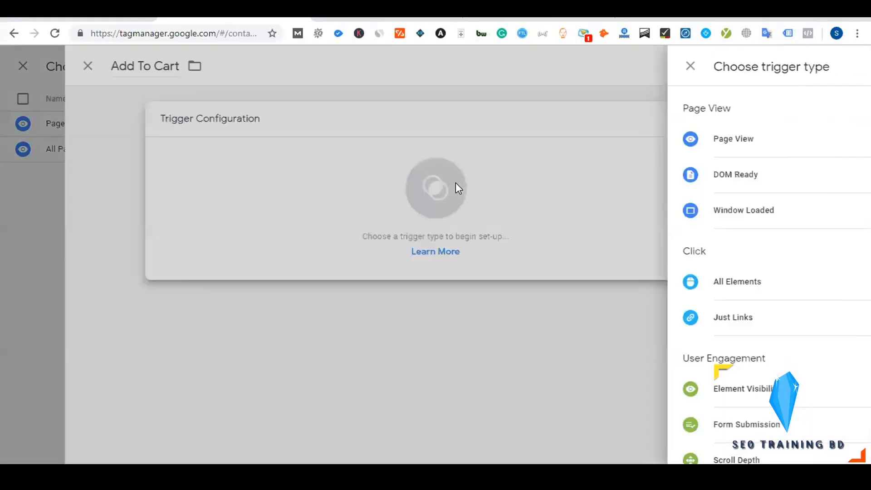
scroll(562, 363, "down", 5)
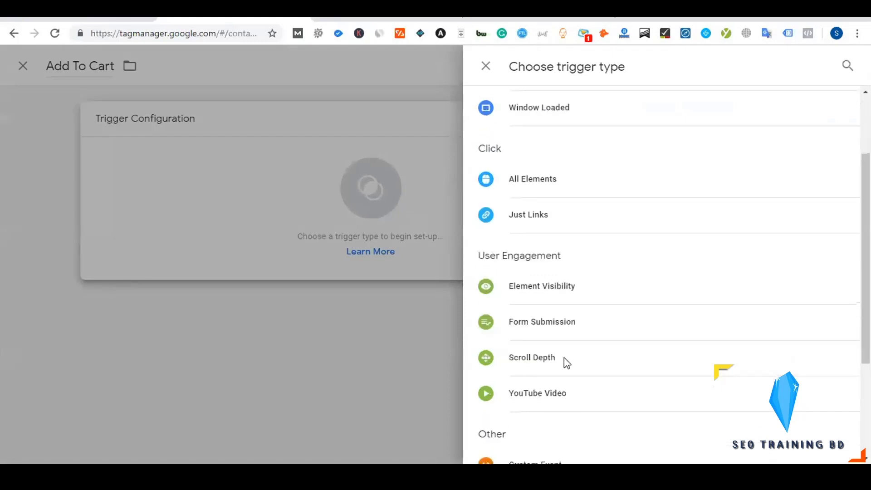
scroll(564, 361, "up", 5)
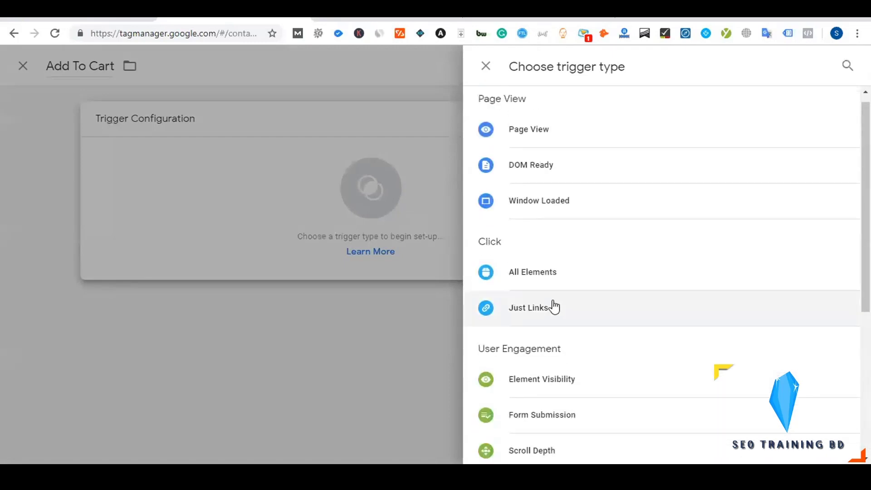
scroll(595, 236, "up", 1)
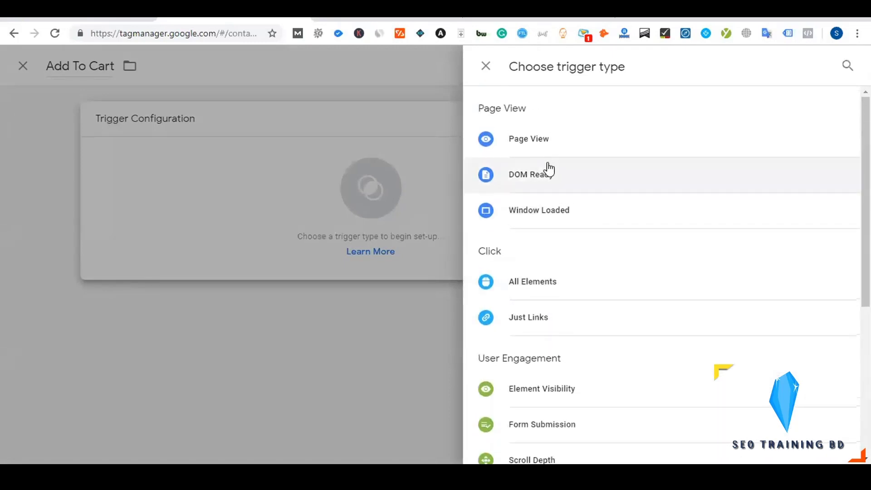
left_click(530, 141)
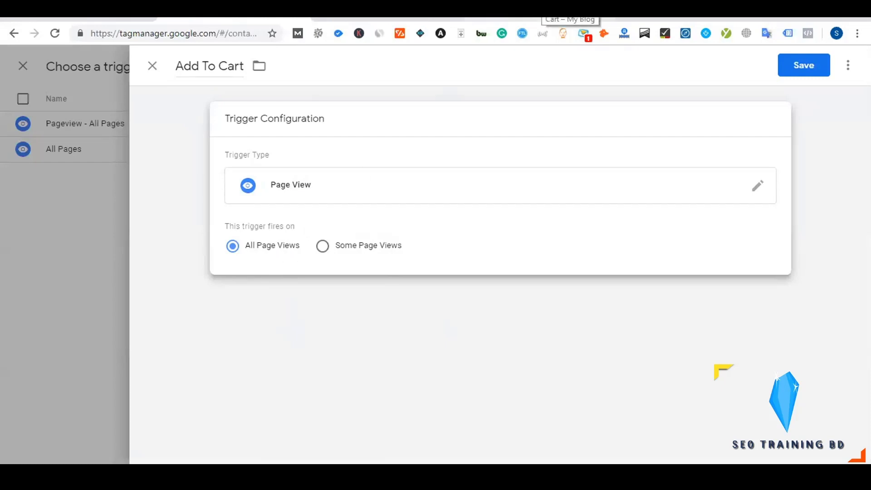
left_click(571, 14)
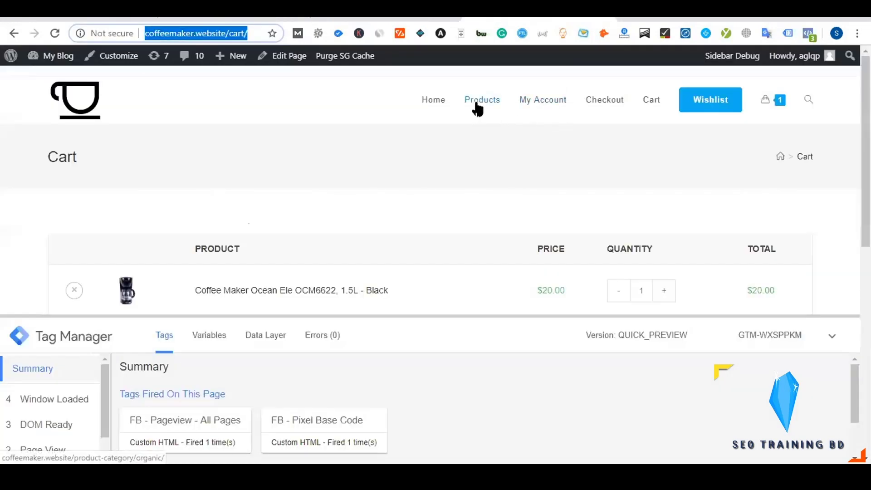
left_click(268, 15)
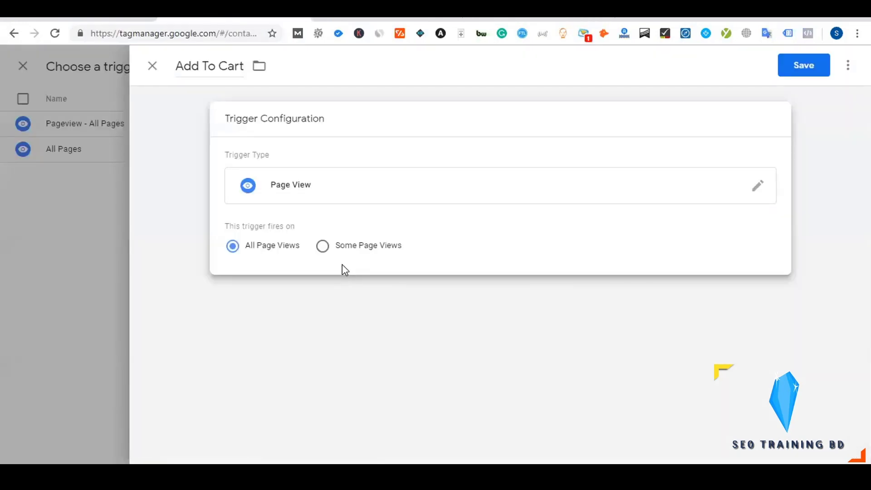
Set the Add To Cart trigger to fire on Some Page Views, using Page URL as the condition variable.
left_click(570, 15)
mouse_move(240, 61)
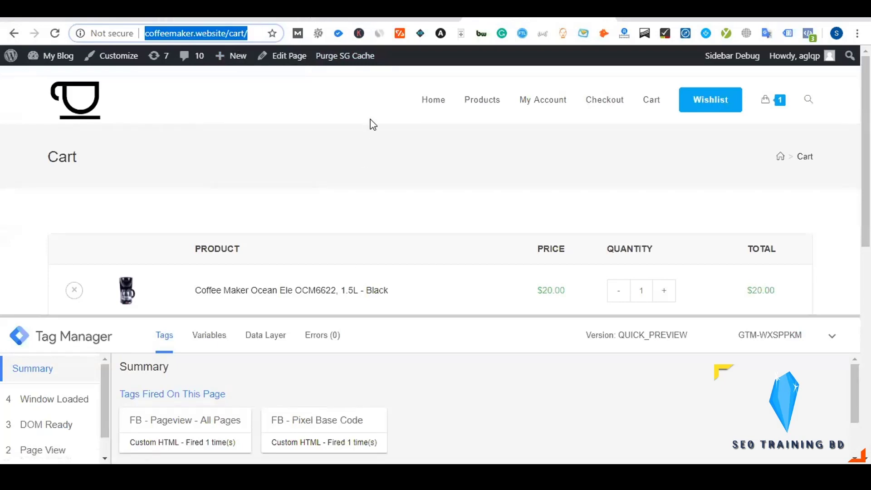
left_click(555, 437)
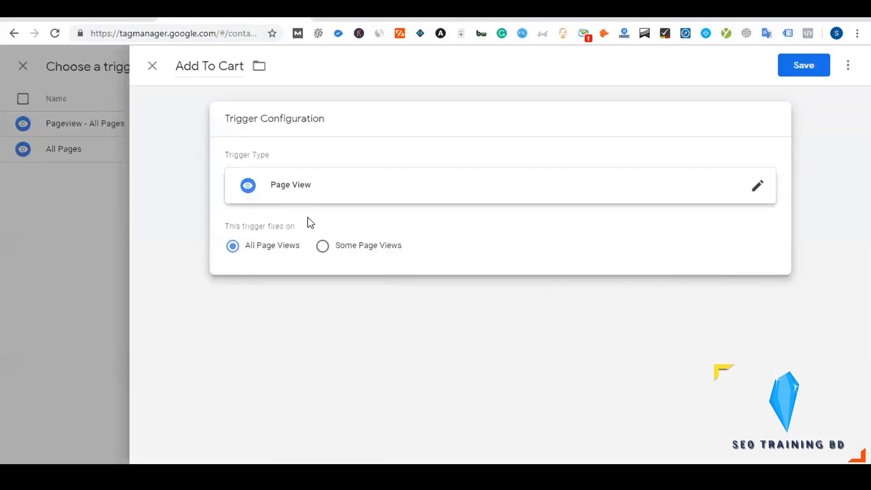
left_click(360, 252)
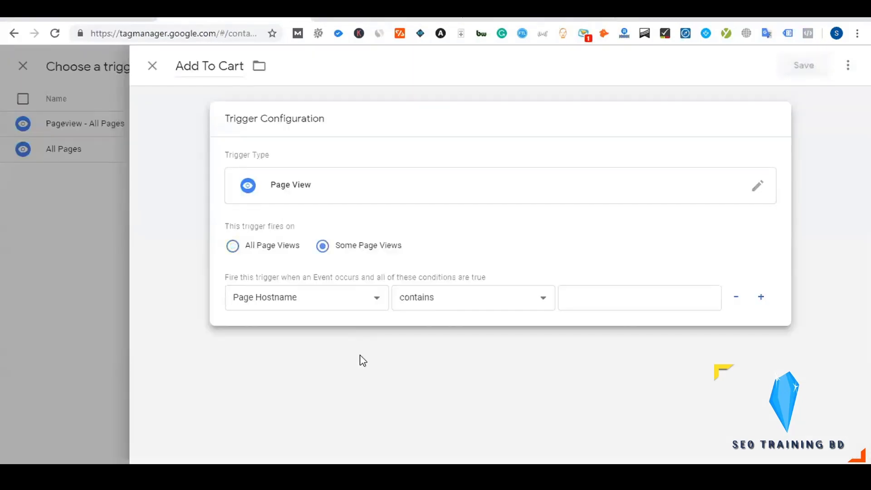
left_click(313, 300)
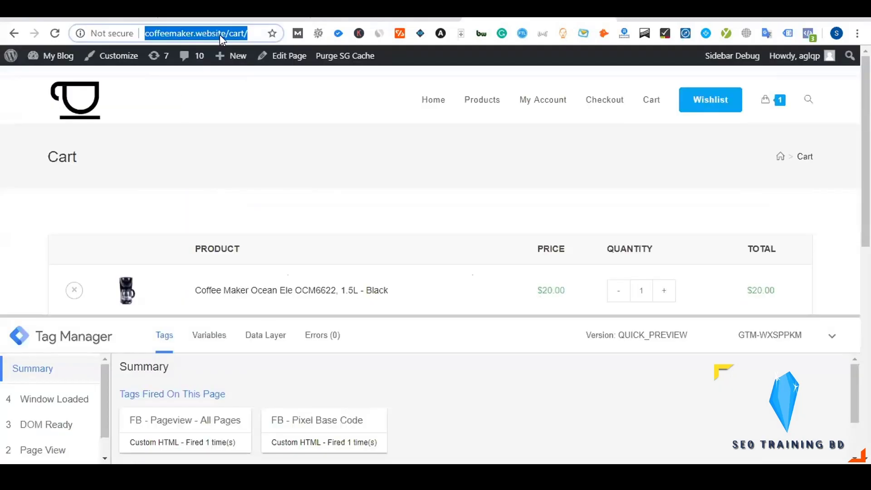
Copy /cart from the store cart page's address and enter it as the value of the Page URL contains condition.
left_click_drag(244, 35, 226, 35)
key("ctrl+c")
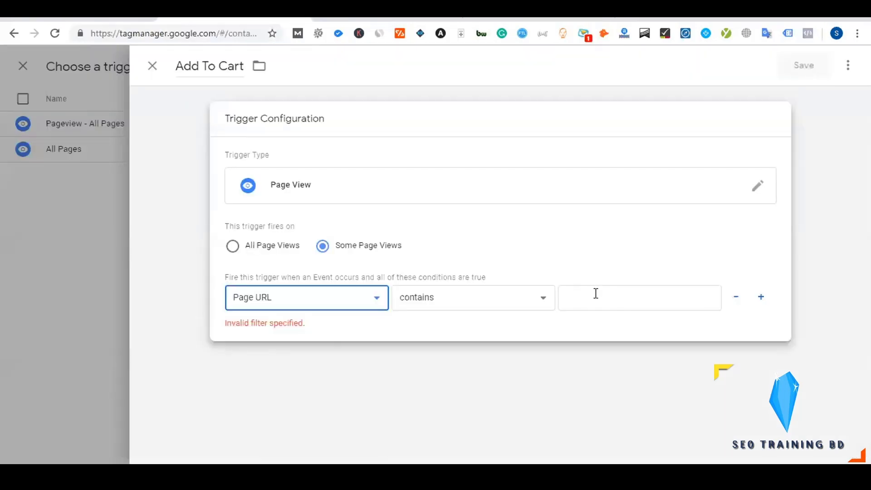
left_click(595, 293)
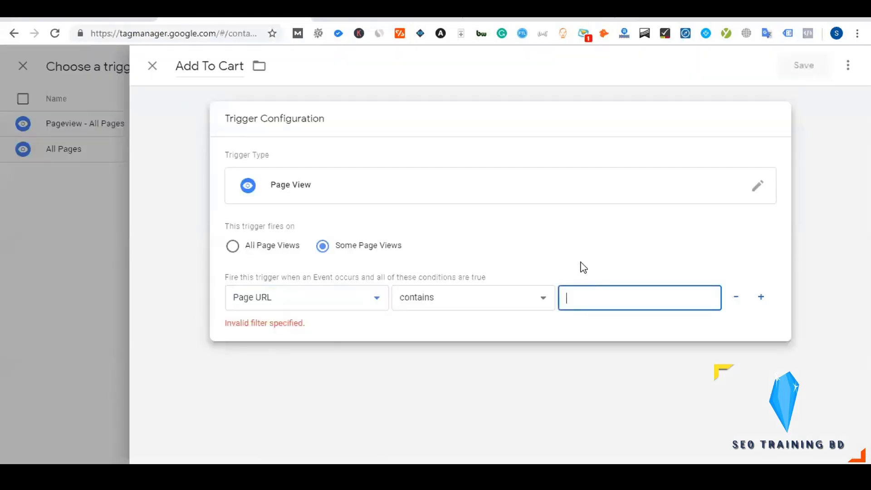
key("ctrl+v")
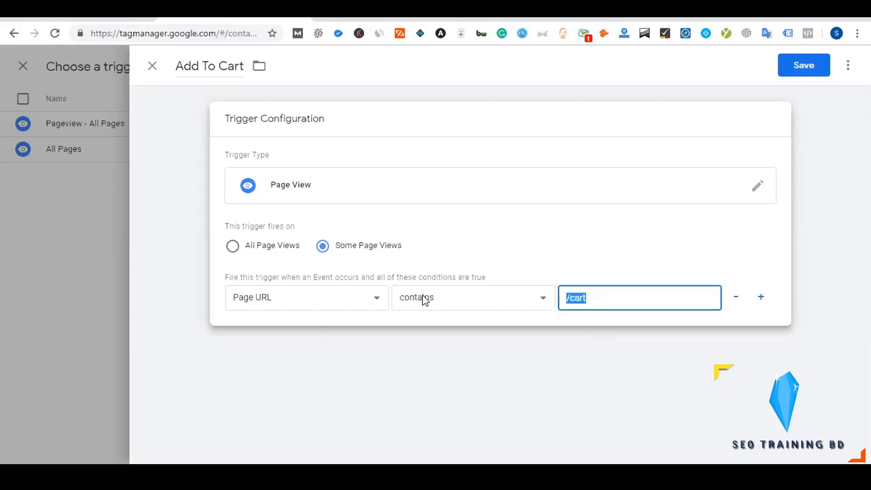
left_click(595, 295)
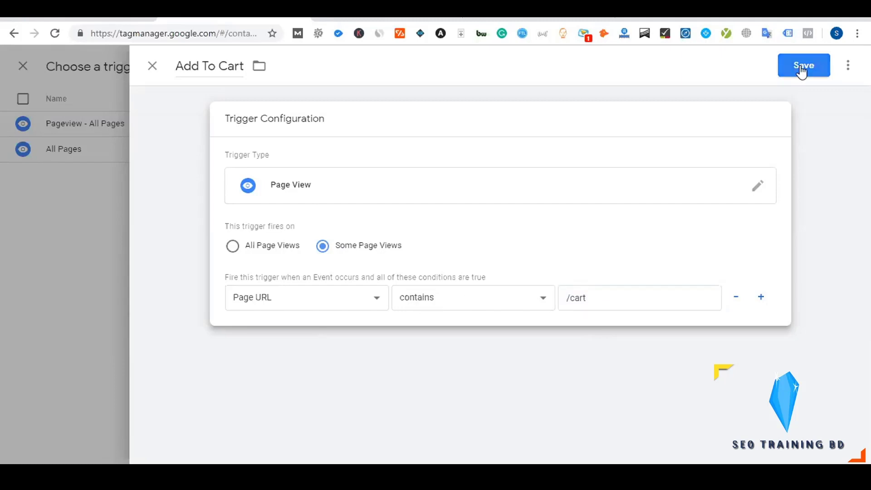
Save the Add To Cart trigger, then save the FB - Add To Cart - Link tag.
left_click(800, 69)
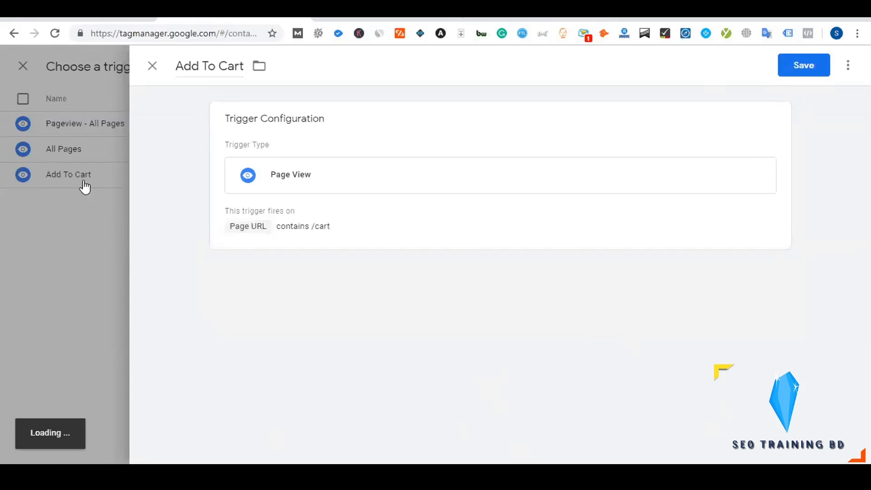
scroll(188, 279, "up", 3)
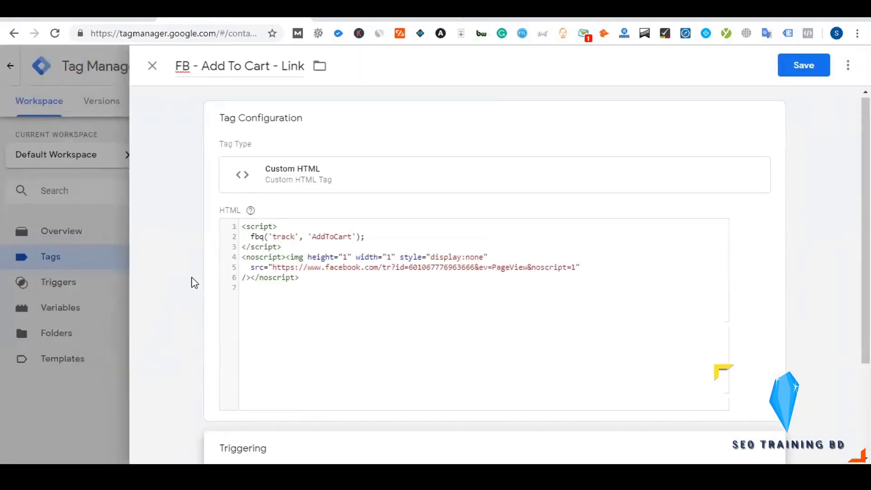
left_click(803, 68)
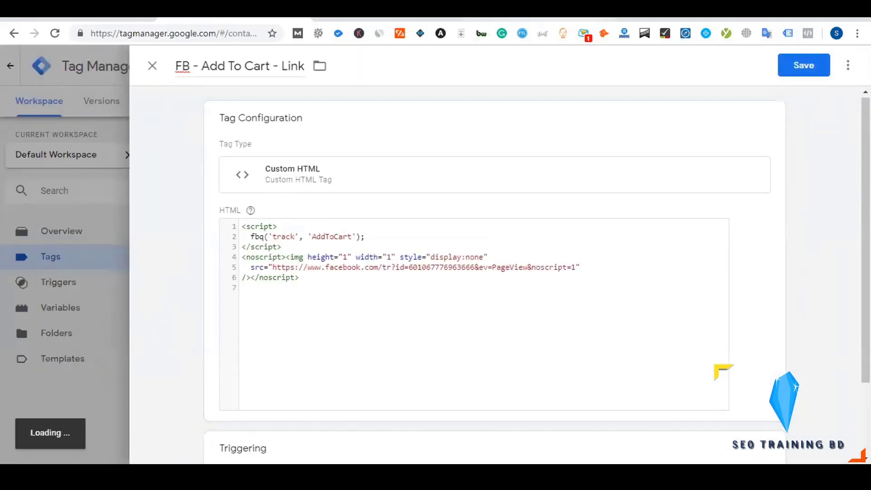
Switch to the store, reload its cart page and remove the Coffee Maker Ocean OCM6622 from the cart.
left_click(526, 18)
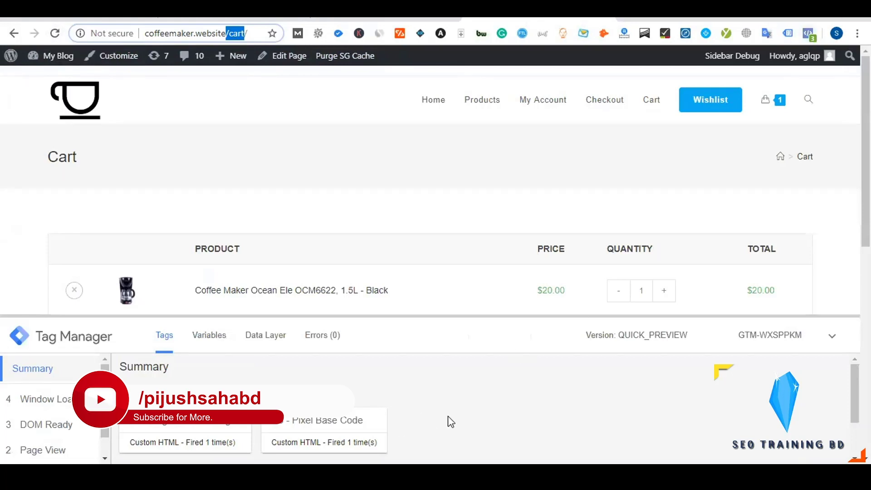
key("Return")
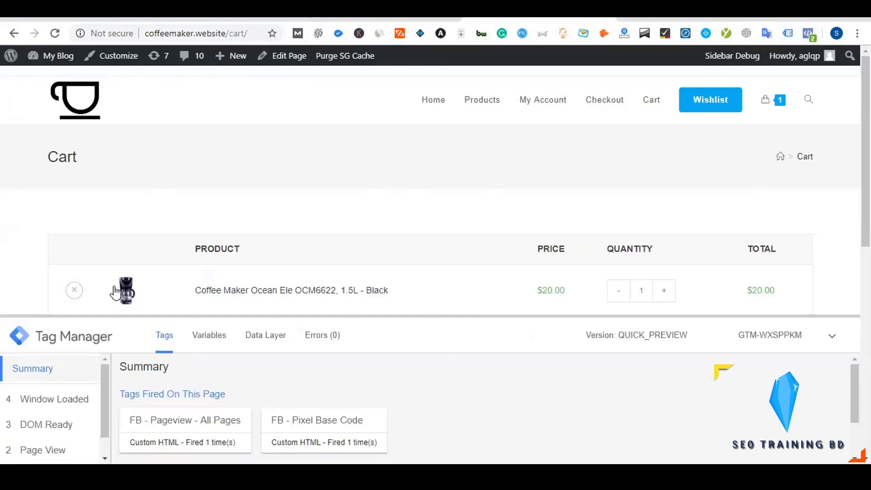
left_click(74, 290)
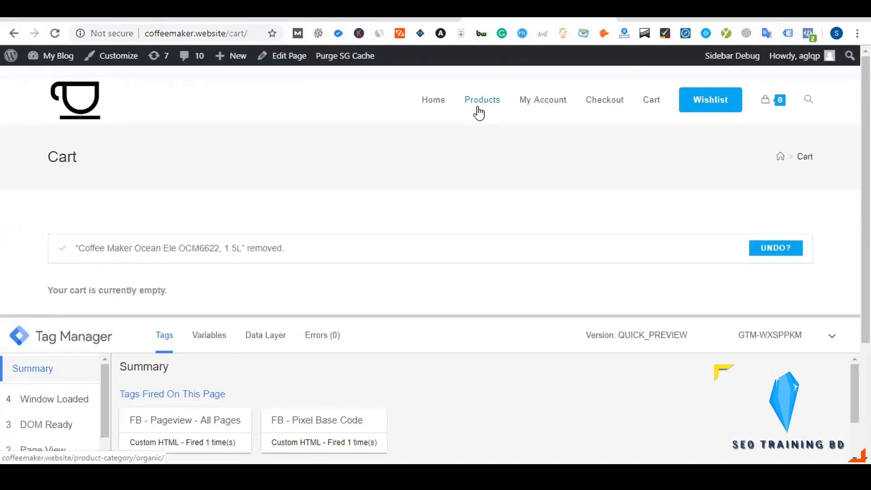
Add a Coffee Maker Espresso Machine in Ash to the store's cart and view the cart.
left_click(479, 110)
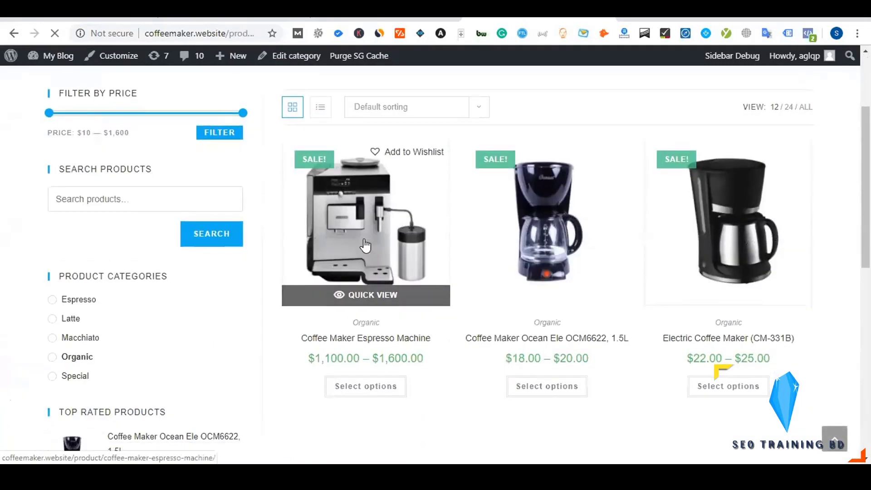
left_click(366, 245)
scroll(590, 240, "down", 3)
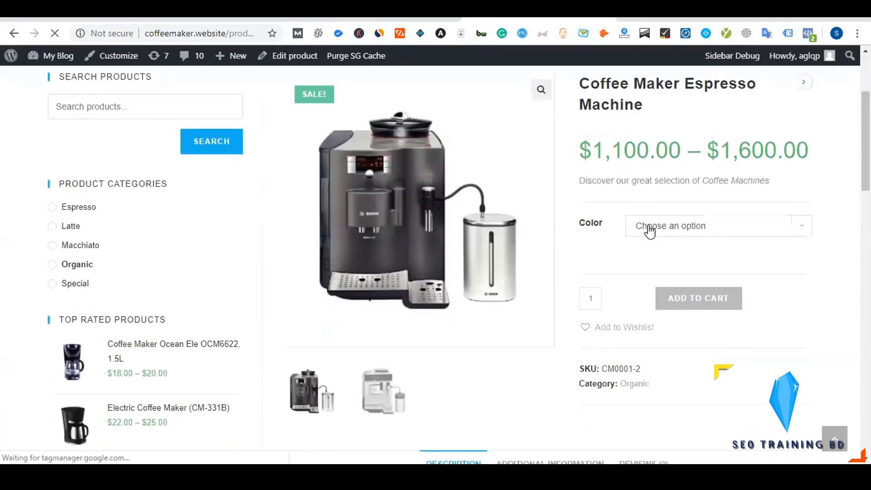
left_click(648, 227)
left_click(664, 268)
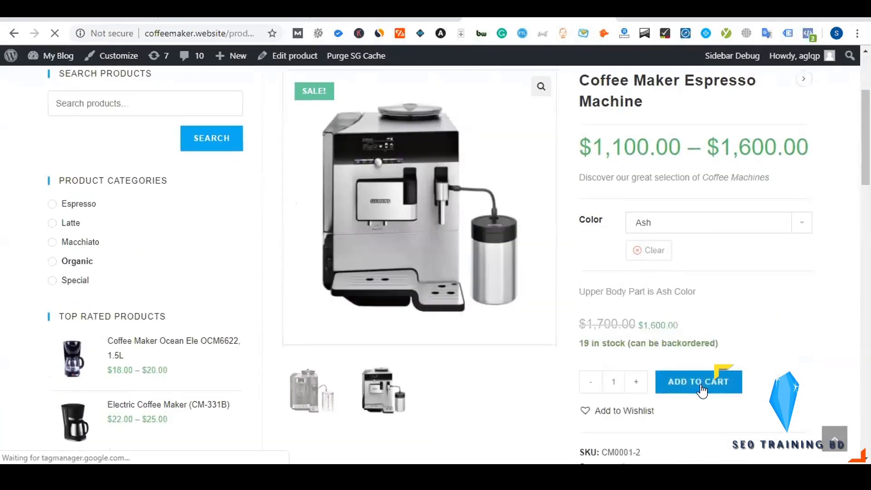
scroll(689, 271, "down", 4)
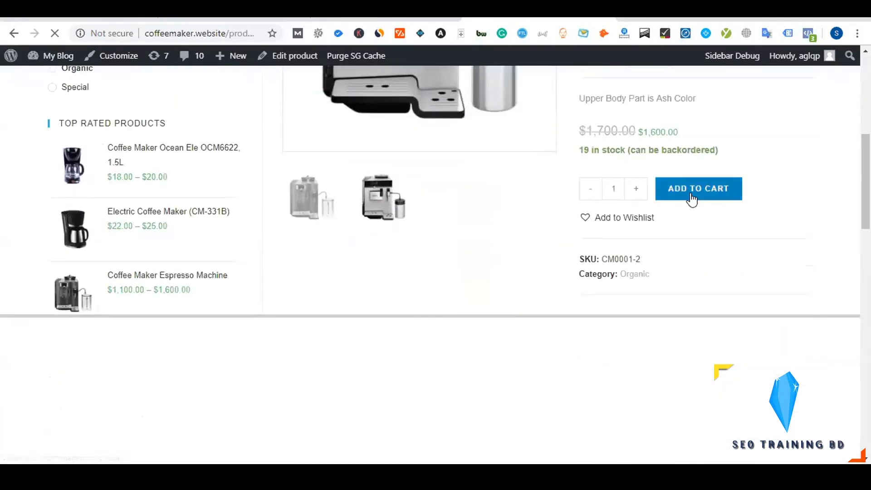
left_click(690, 196)
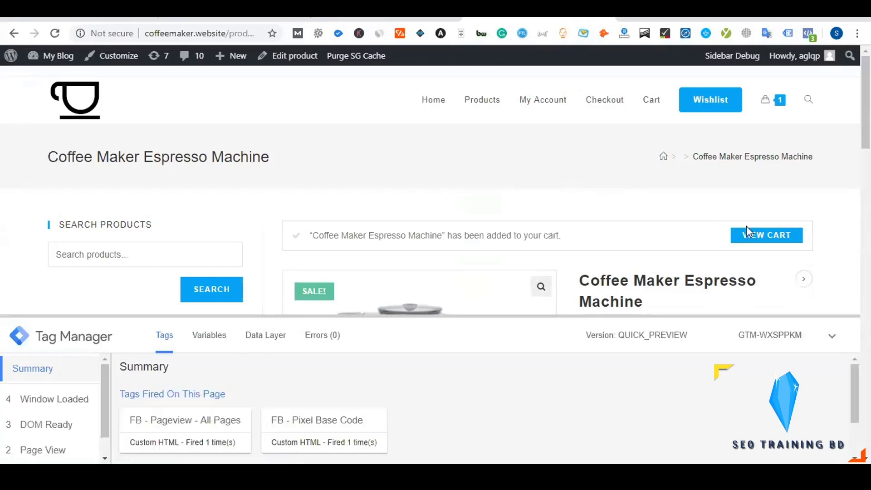
left_click(755, 239)
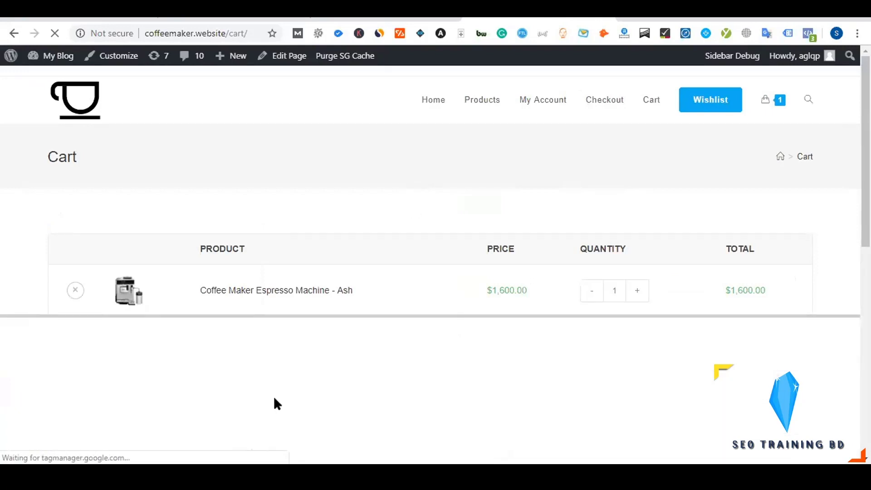
Enlarge the debug pane on the cart page, then refresh the workspace preview in Tag Manager.
left_click_drag(416, 315, 420, 250)
left_click(216, 18)
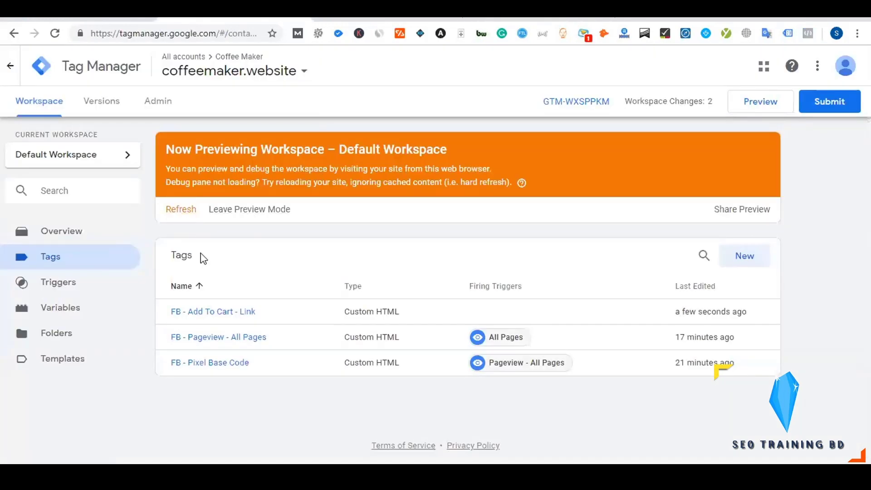
left_click(181, 217)
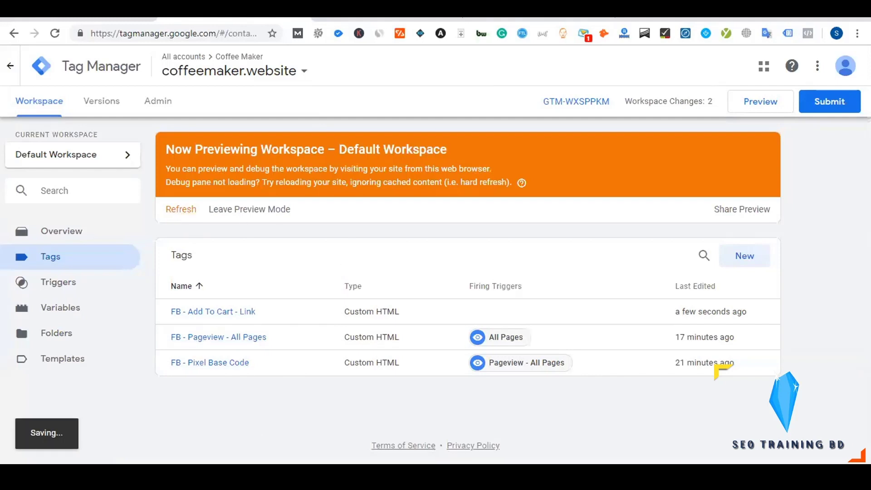
Check the cart page's events in Facebook Pixel Helper and refresh the Tag Manager preview again.
left_click(558, 19)
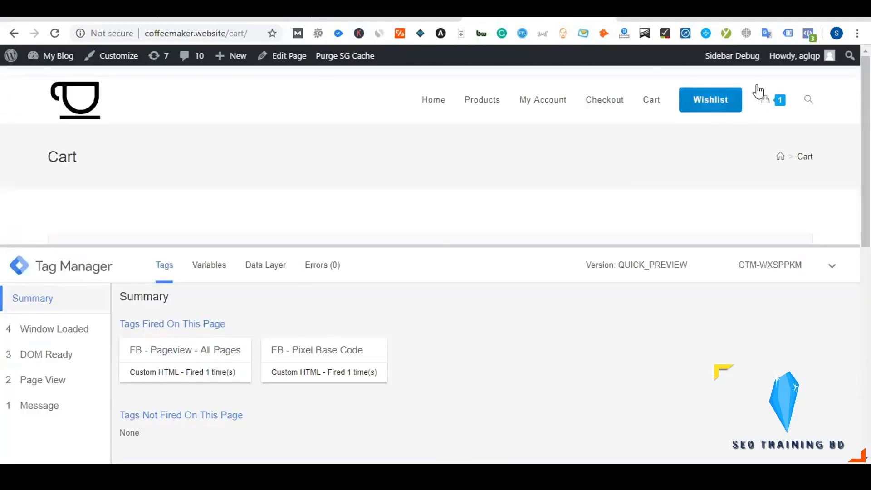
left_click(808, 34)
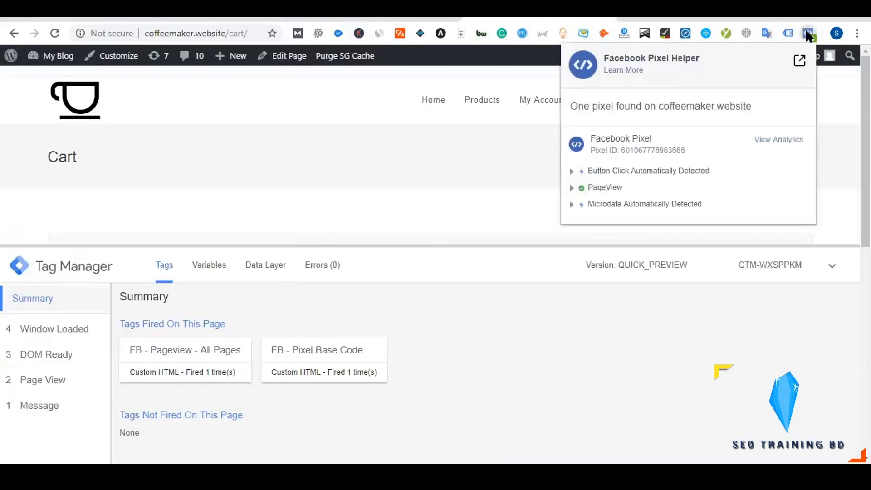
left_click(234, 19)
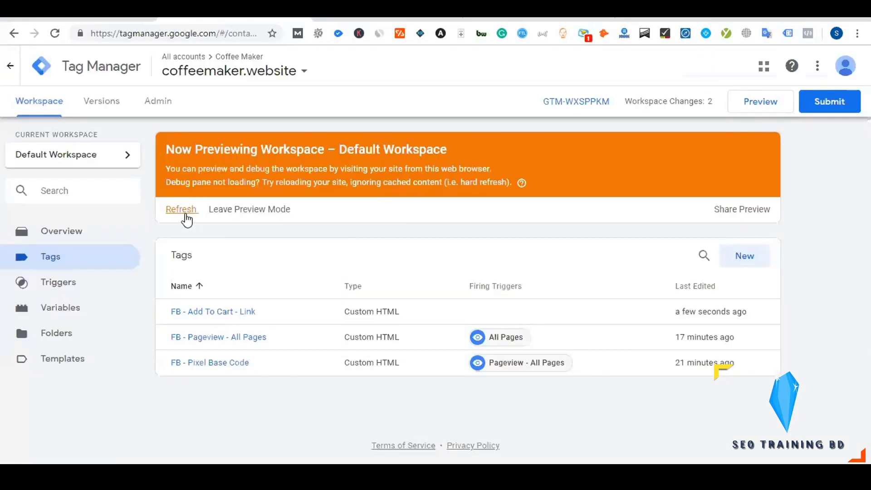
left_click(186, 218)
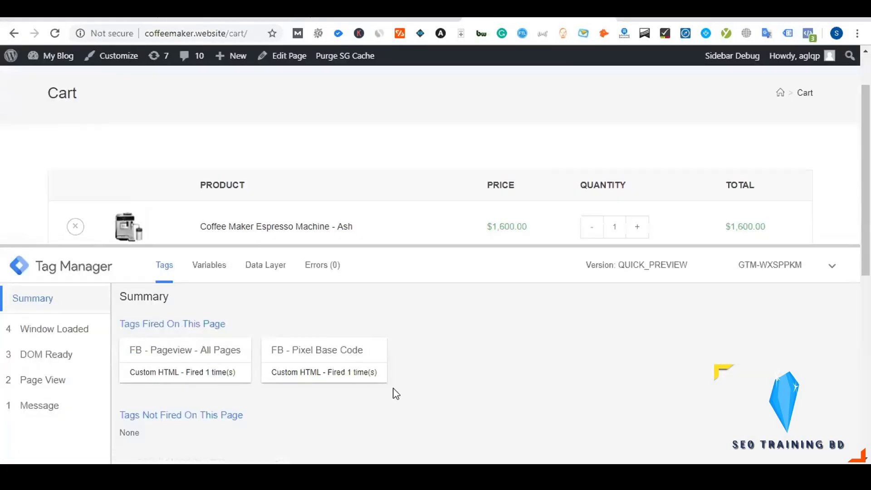
Replace the Espresso Machine in the store's cart with an Electric Coffee Maker (CM-331B) in Black.
left_click(76, 226)
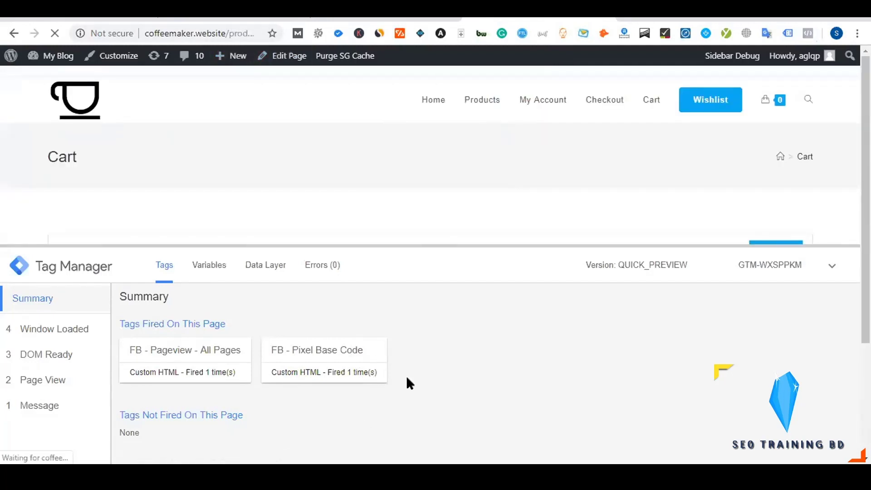
scroll(488, 257, "down", 3)
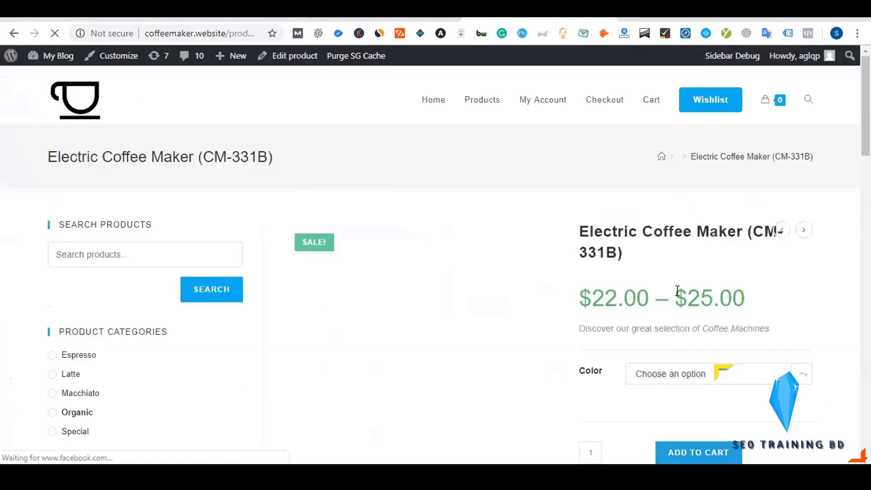
scroll(672, 295, "down", 3)
scroll(665, 299, "down", 3)
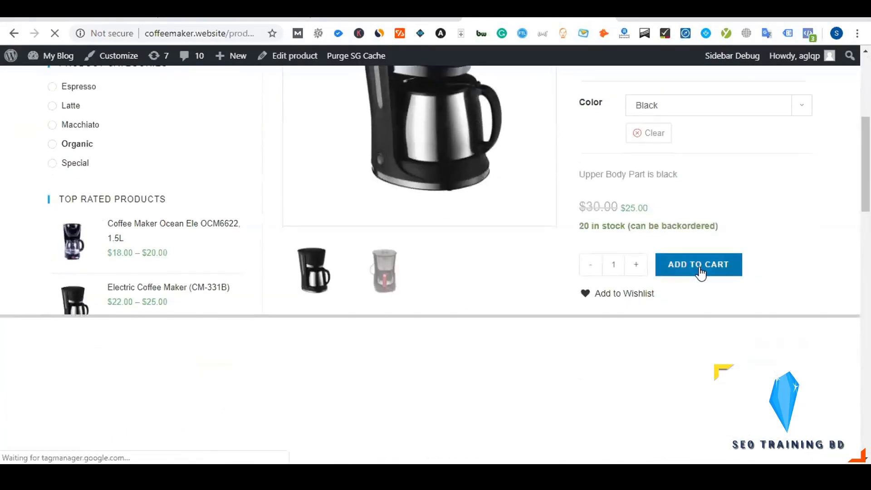
left_click(701, 272)
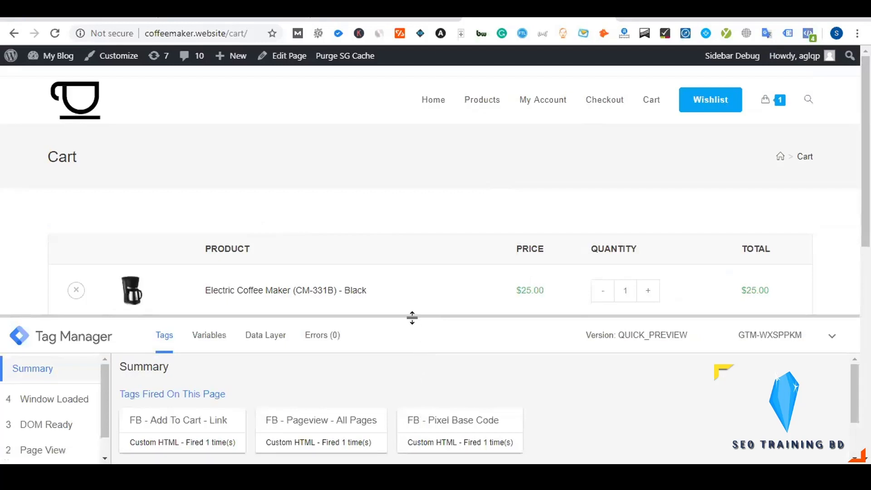
Examine the tags fired on the cart page in the debug pane and its events in Facebook Pixel Helper.
left_click_drag(410, 316, 399, 245)
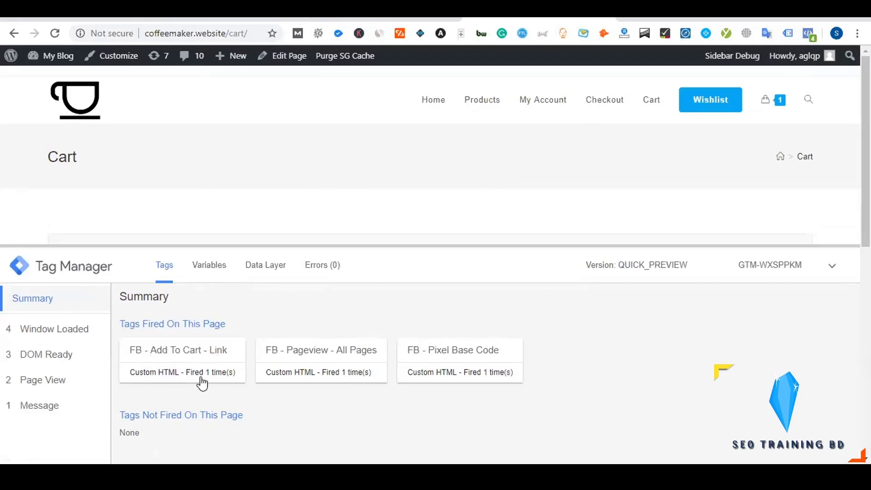
left_click(810, 33)
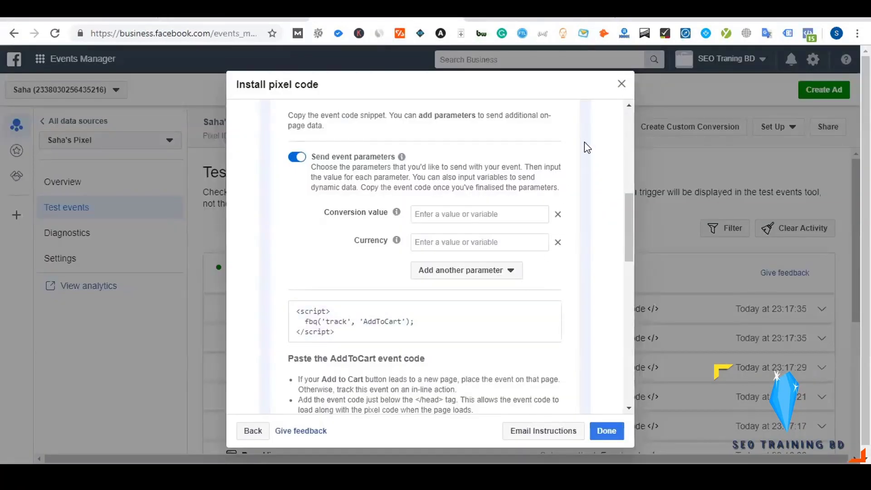
In Events Manager, close the pixel code instructions, review the received test events and open the pixel's analytics.
left_click(607, 430)
left_click(94, 286)
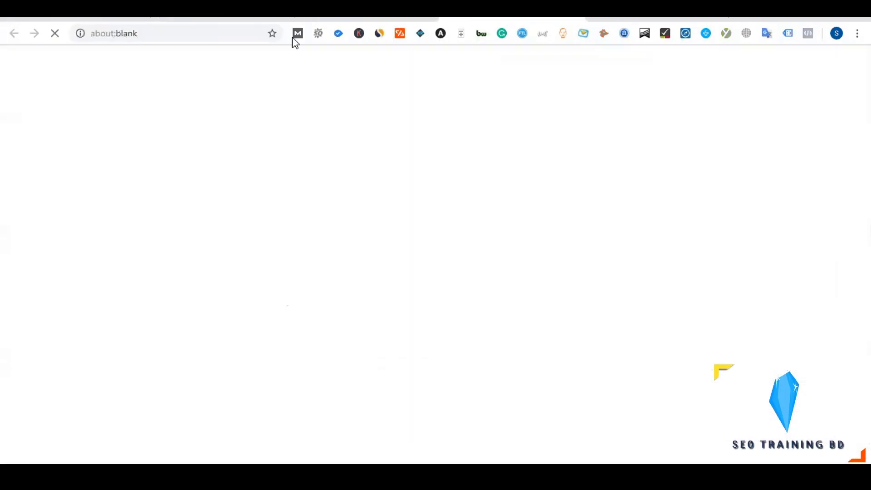
key("ctrl+w")
scroll(356, 299, "up", 5)
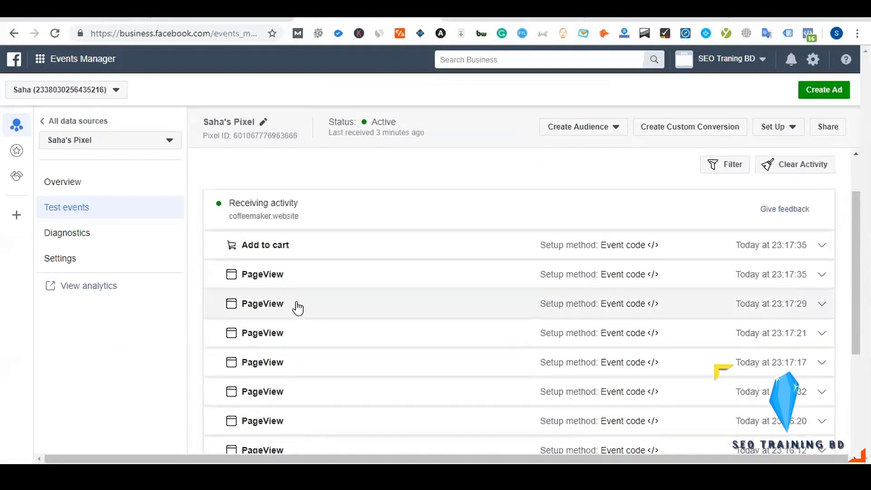
left_click(63, 182)
left_click(88, 286)
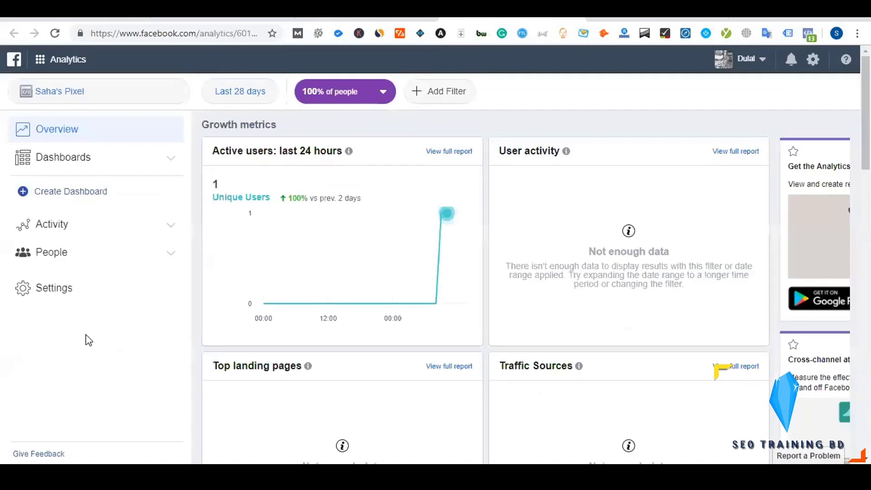
Open Event debugging under Activity in the pixel's analytics and examine the logged website events.
left_click(136, 222)
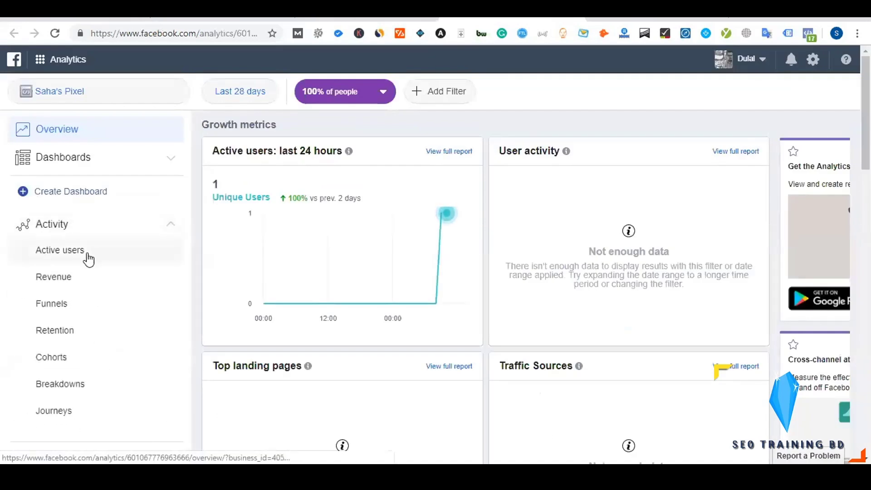
scroll(76, 262, "down", 3)
left_click(77, 367)
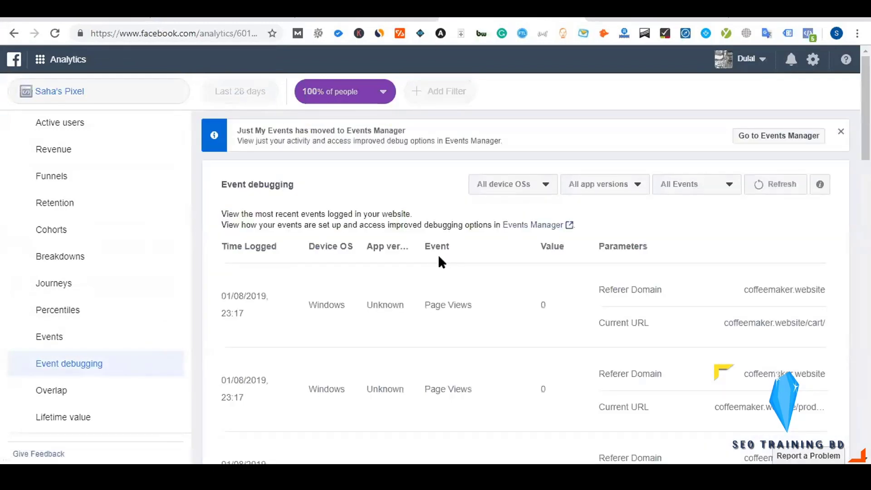
scroll(457, 291, "down", 5)
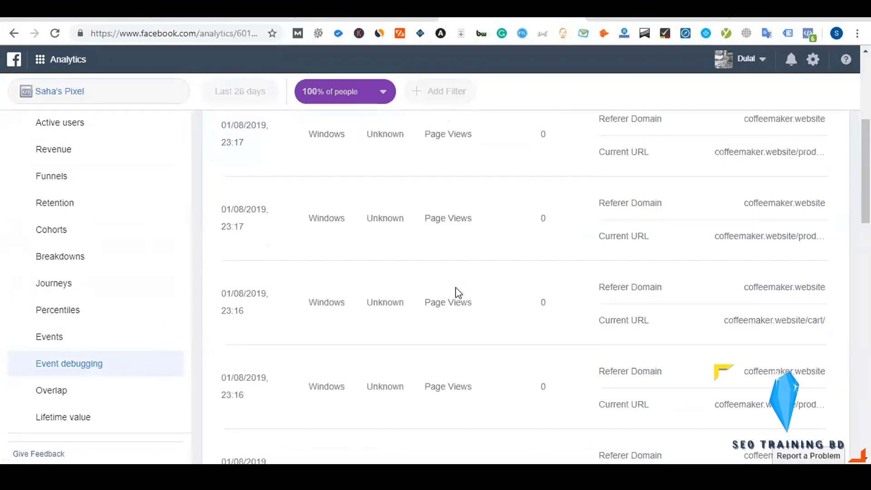
scroll(456, 287, "down", 15)
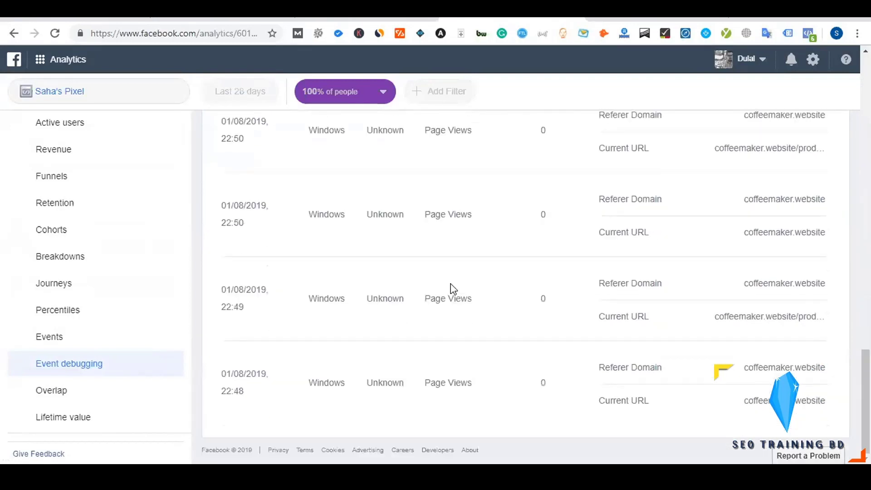
scroll(451, 288, "up", 15)
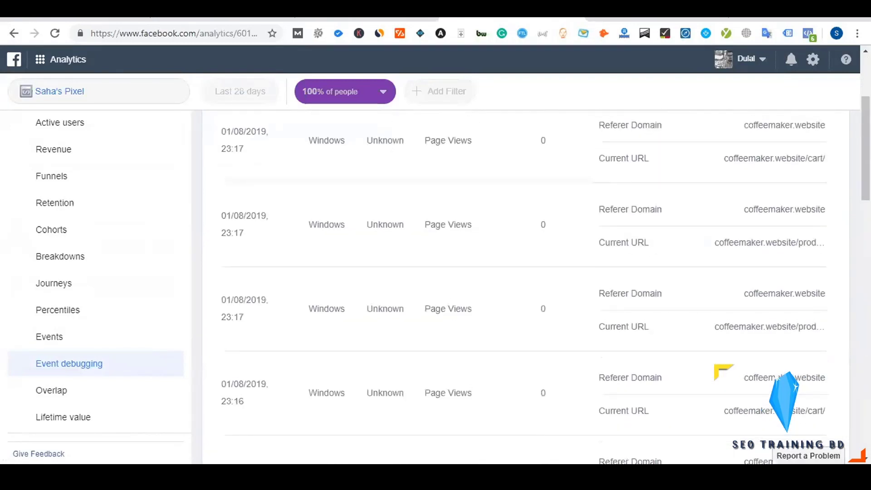
In the store, open the Organic product category and the Coffee Maker Ocean Ele OCM6622, 1.5L product page.
left_click(593, 18)
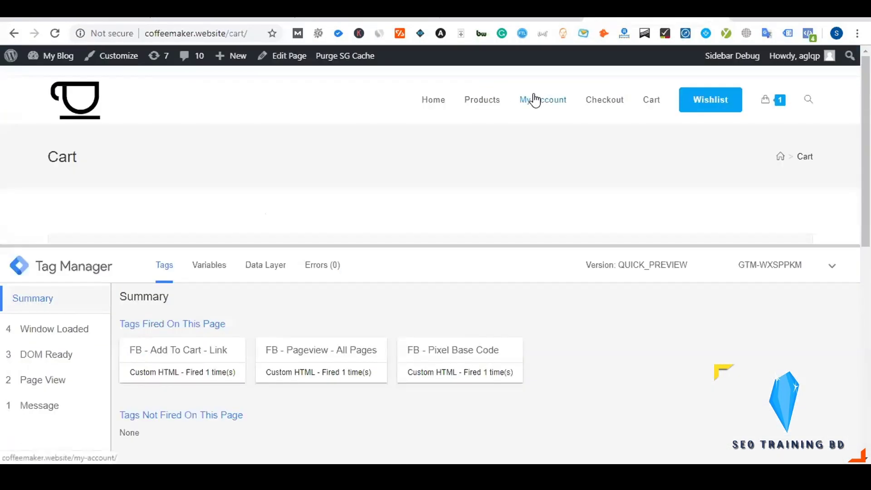
left_click(470, 111)
key("ctrl+Tab")
scroll(370, 244, "up", 3)
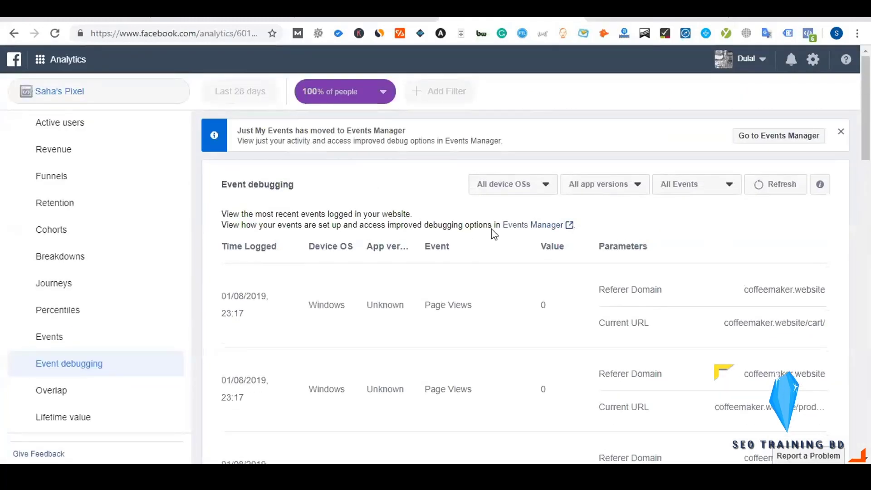
left_click(628, 19)
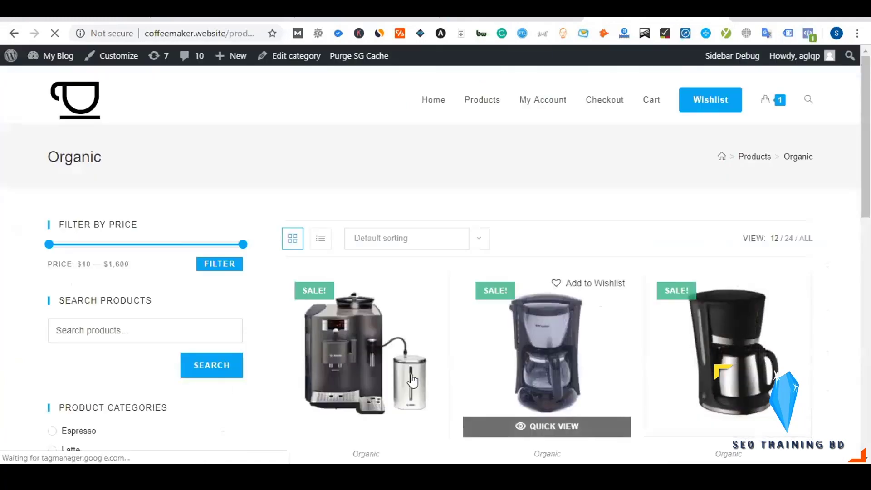
left_click(530, 333)
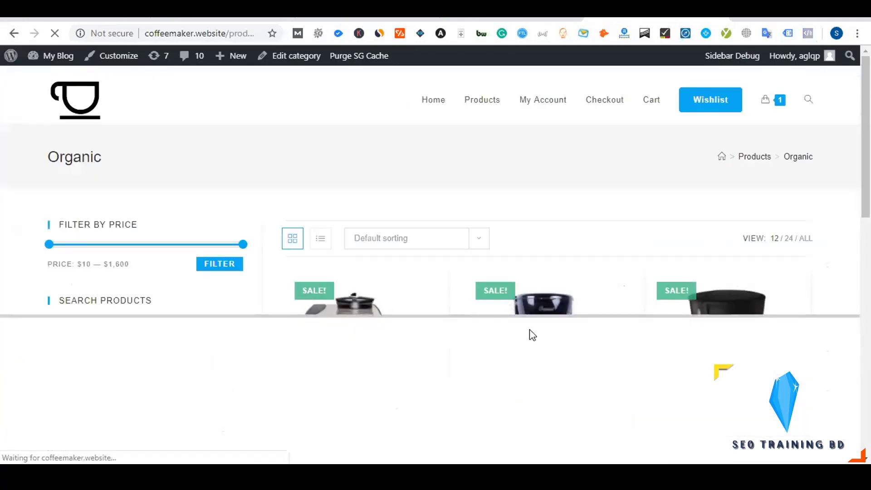
Add the Coffee Maker Ocean Ele OCM6622, 1.5L to the cart in the Ash color.
scroll(560, 237, "down", 1)
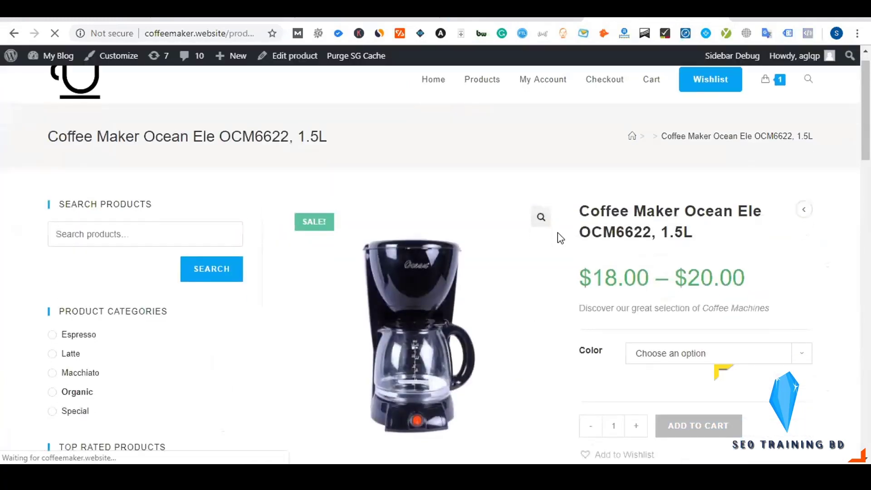
scroll(557, 232, "down", 4)
left_click(685, 184)
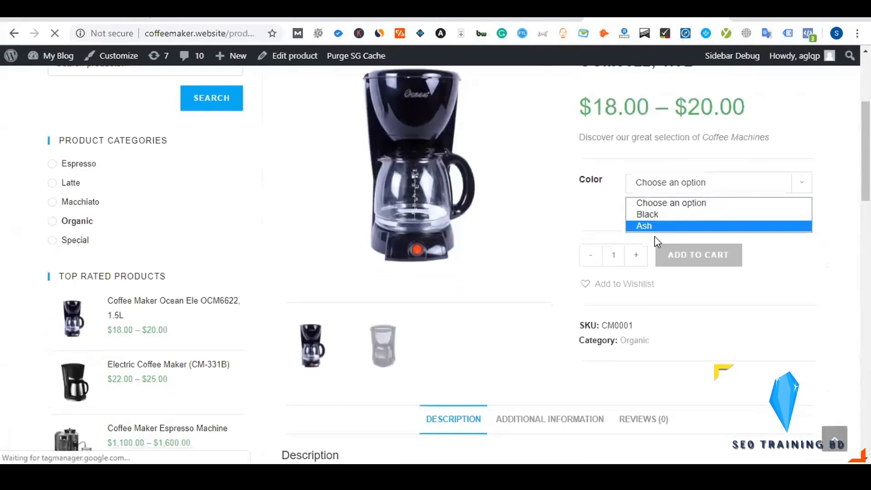
left_click(653, 227)
scroll(678, 244, "down", 2)
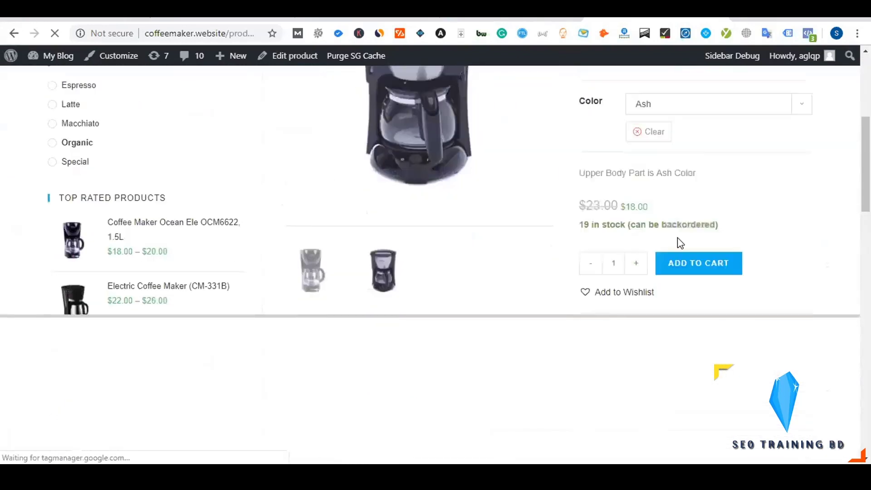
scroll(689, 231, "down", 1)
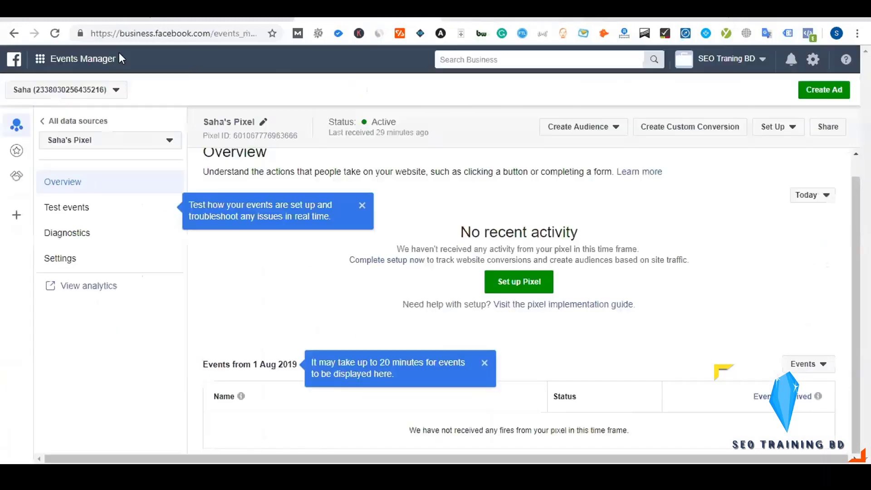
Refresh the pixel data and examine the newest Add to Cart entry in the event debugging list.
left_click(55, 34)
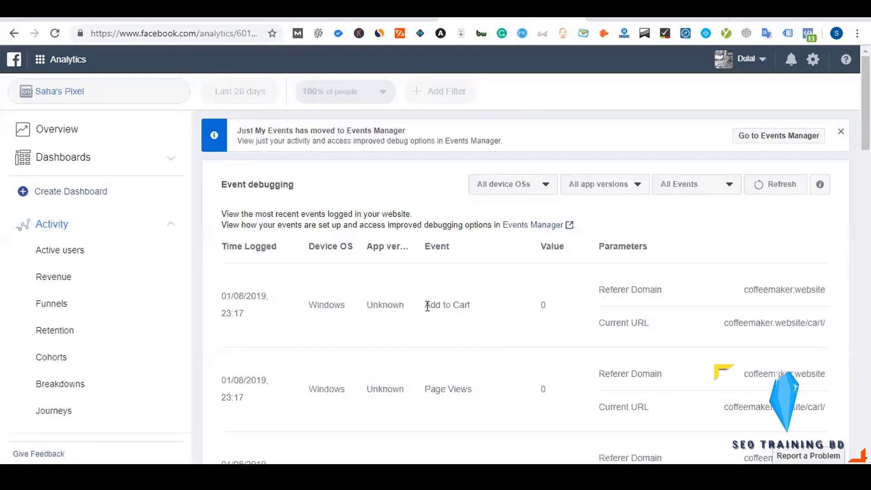
left_click_drag(426, 306, 474, 304)
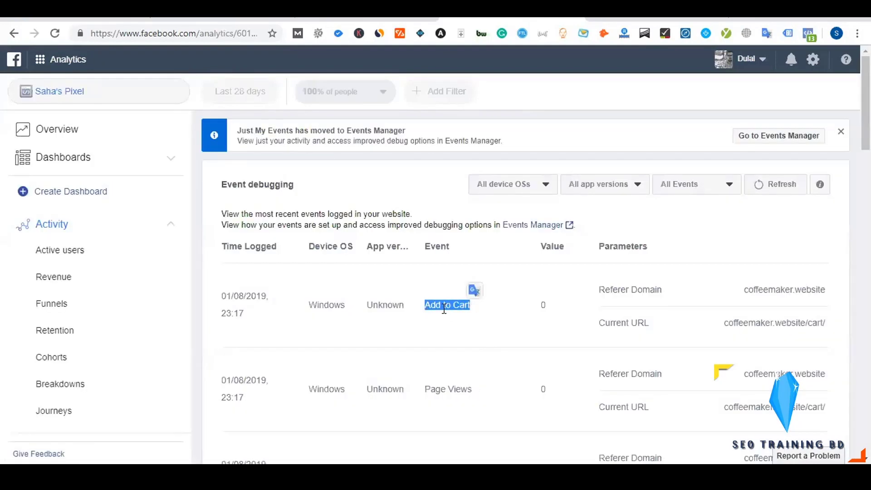
left_click(474, 305)
left_click(644, 18)
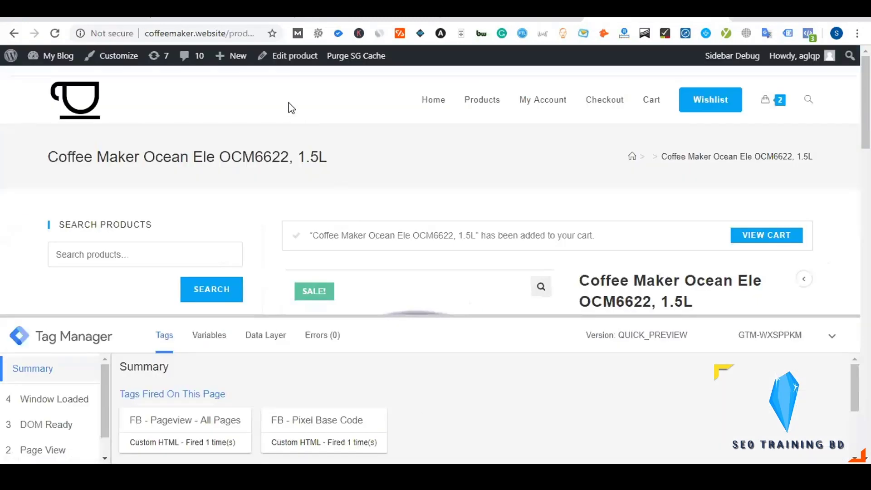
left_click(483, 19)
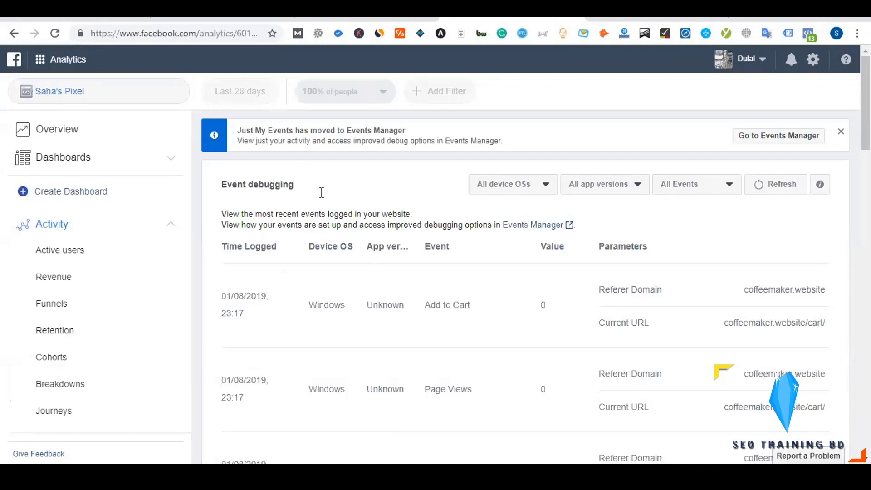
left_click_drag(426, 305, 478, 299)
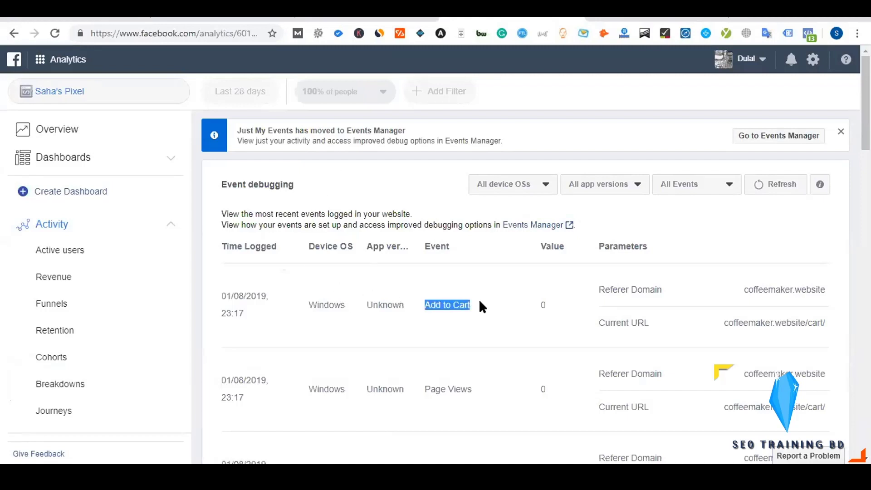
left_click(430, 340)
Check the coffee maker product page's events in Facebook Pixel Helper.
left_click(610, 19)
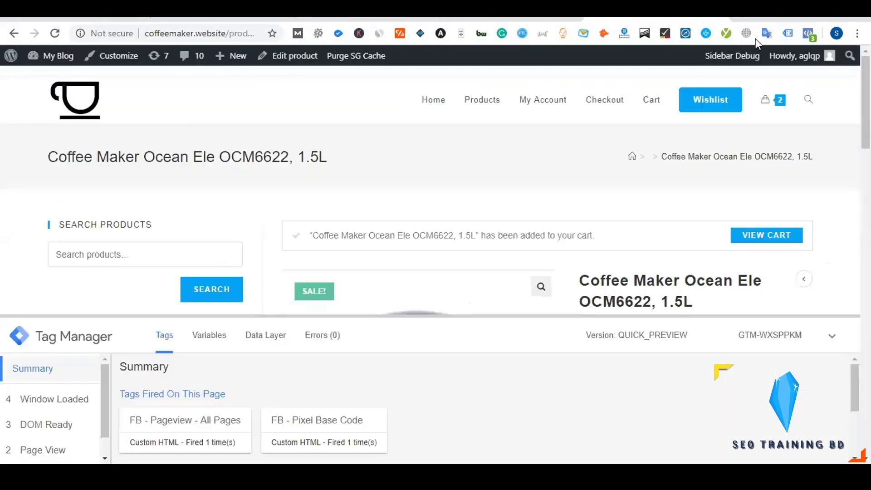
left_click(805, 29)
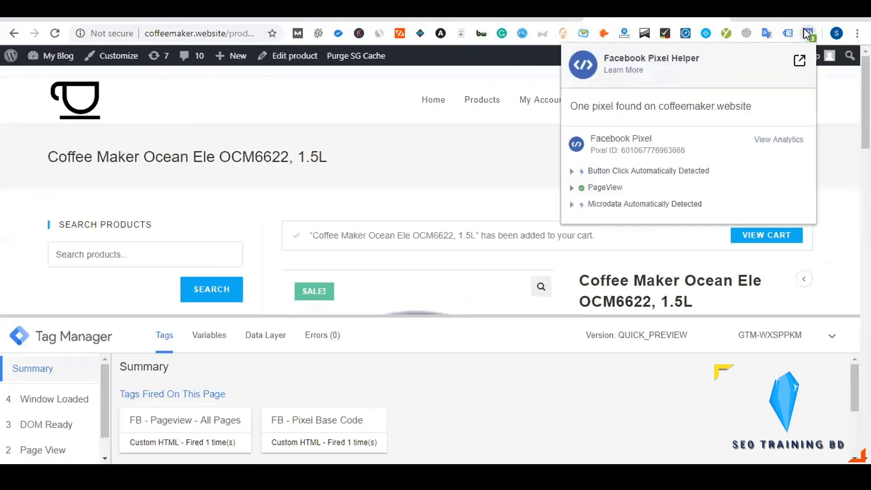
left_click(502, 169)
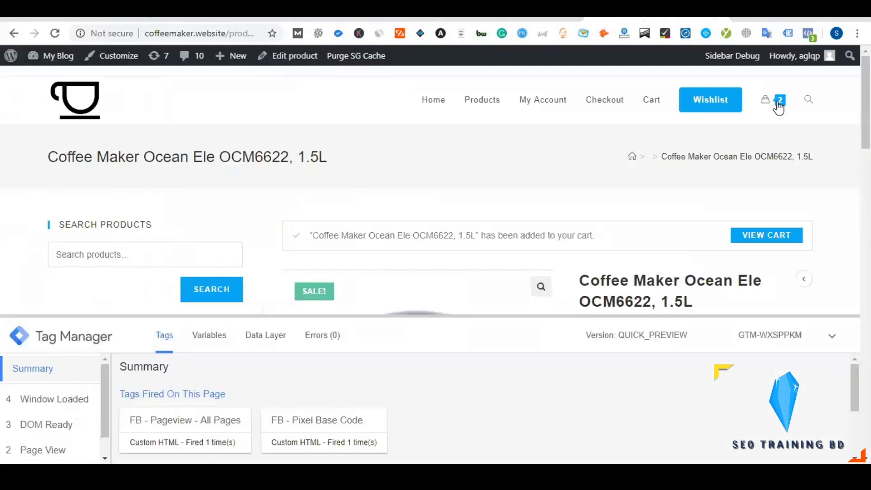
Open the store's full cart page from the cart preview and review its products and cart totals.
mouse_move(779, 108)
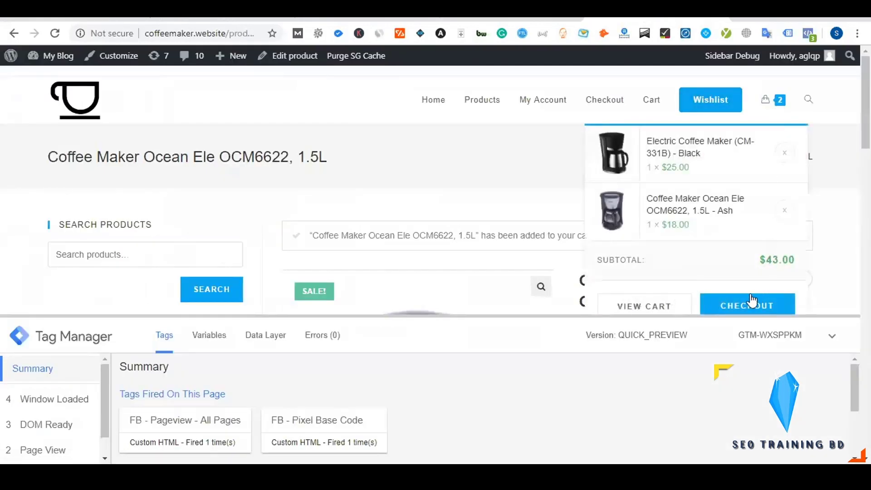
left_click(663, 311)
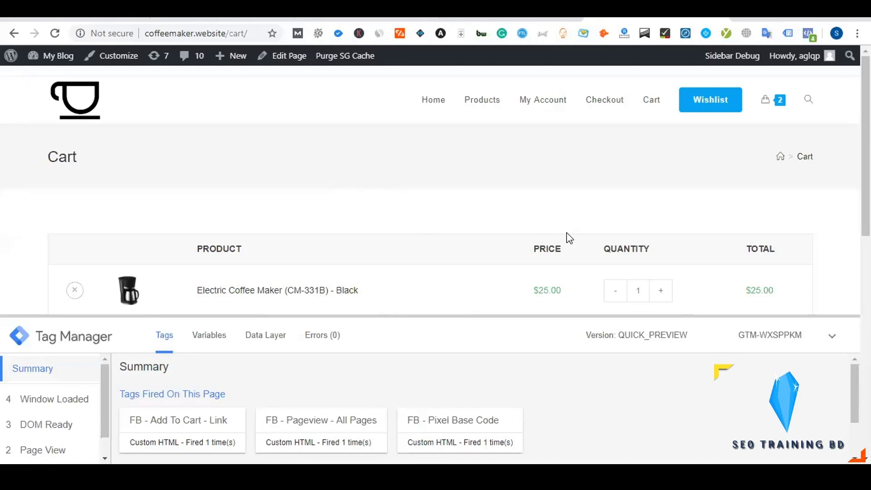
scroll(489, 239, "down", 4)
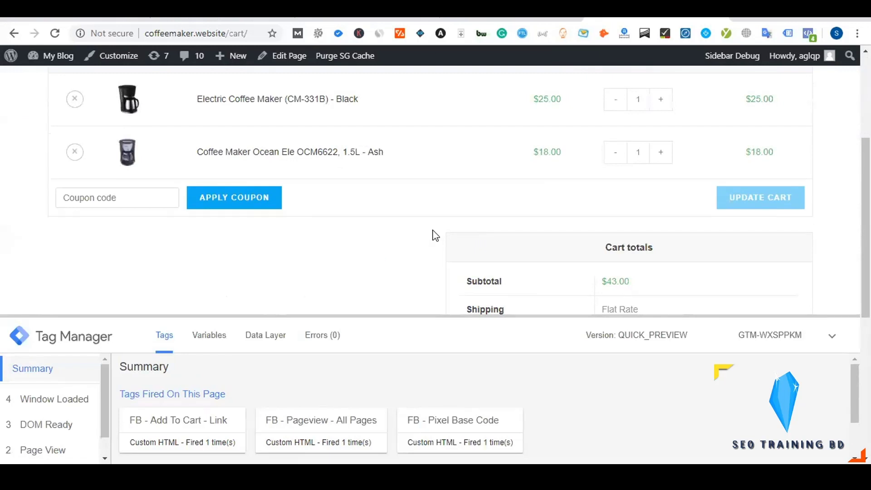
scroll(435, 235, "down", 4)
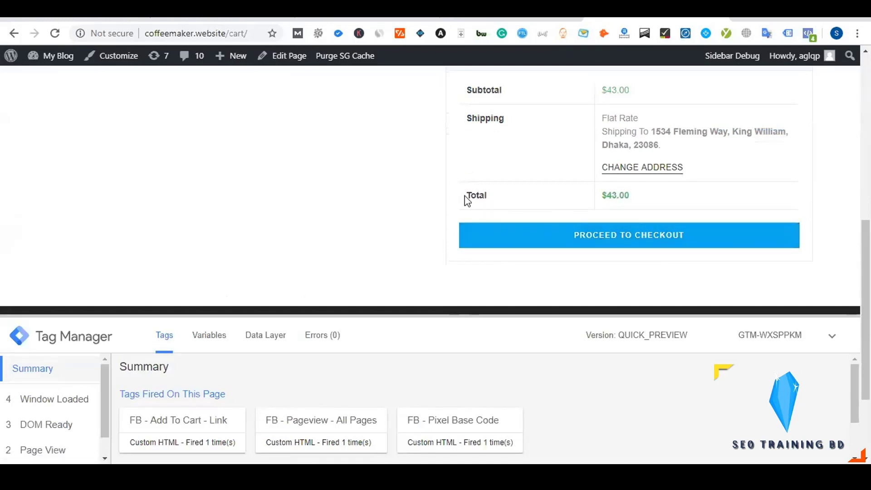
scroll(463, 199, "up", 6)
scroll(460, 199, "down", 4)
scroll(461, 200, "down", 2)
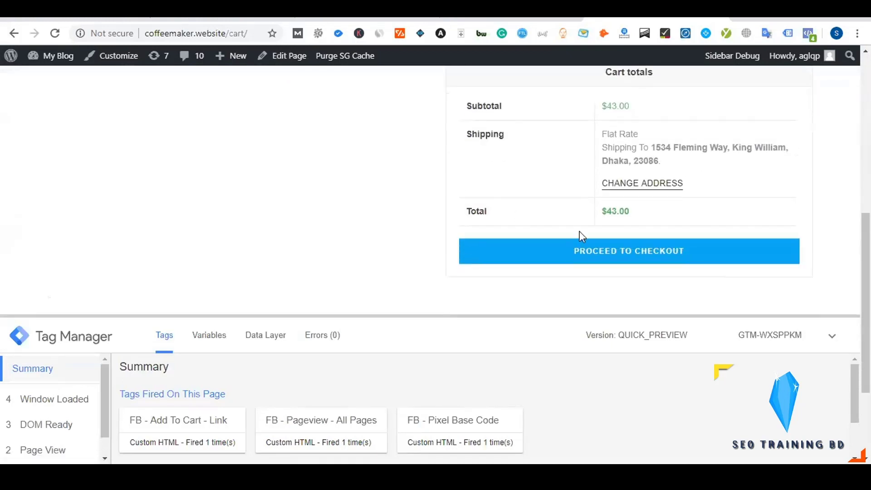
Proceed to checkout and review the checkout page's URL, billing fields and order summary.
left_click(640, 257)
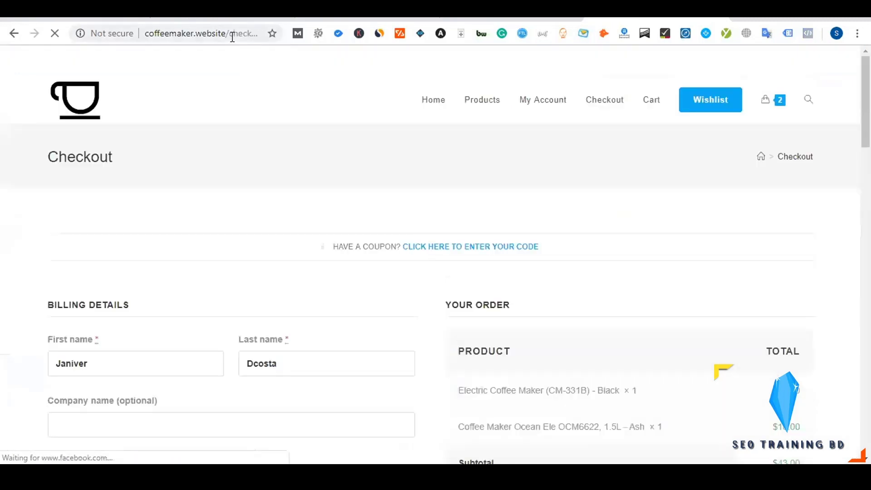
left_click(233, 34)
scroll(343, 221, "down", 4)
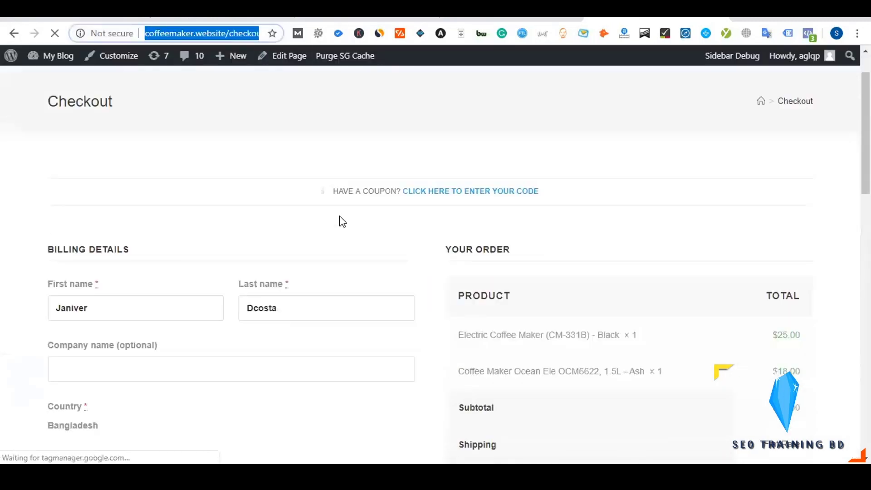
scroll(415, 227, "down", 3)
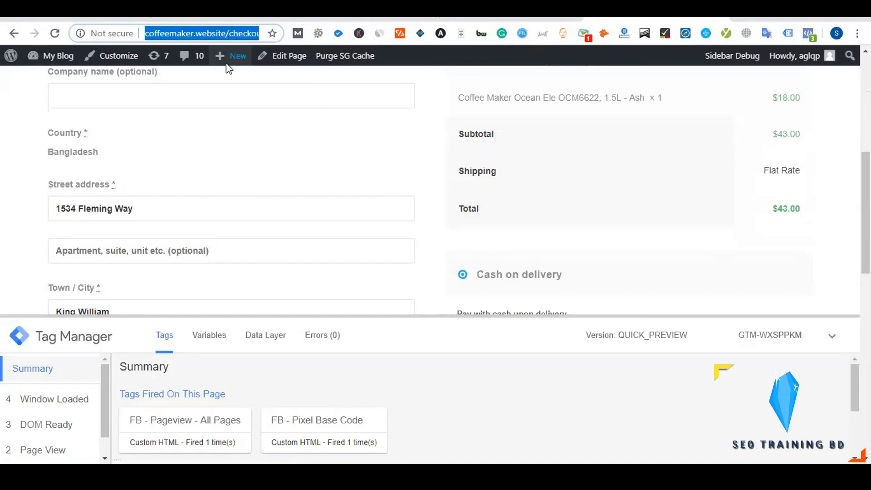
In Events Manager, start setting up new events for the pixel and open the manual event code installation instructions.
mouse_move(237, 58)
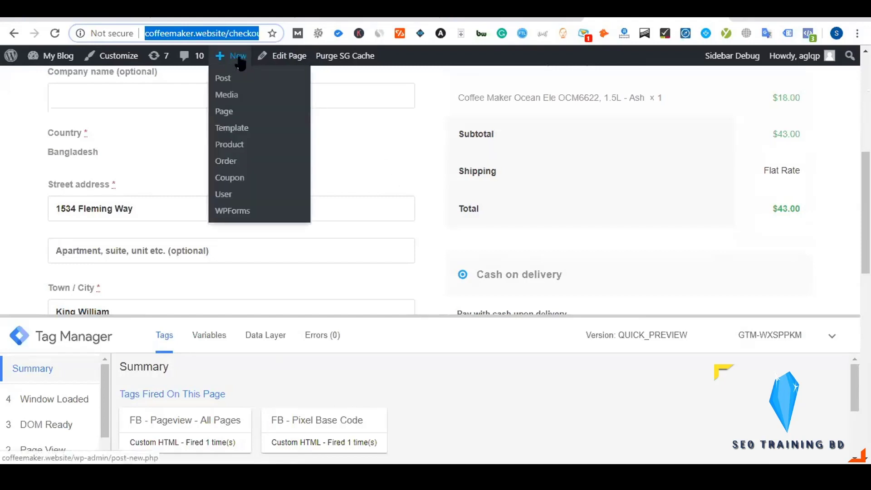
left_click(372, 10)
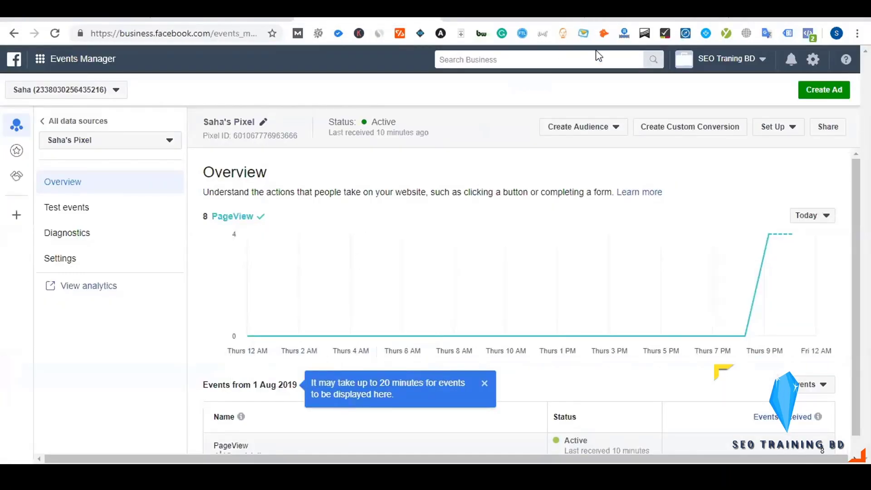
left_click(777, 130)
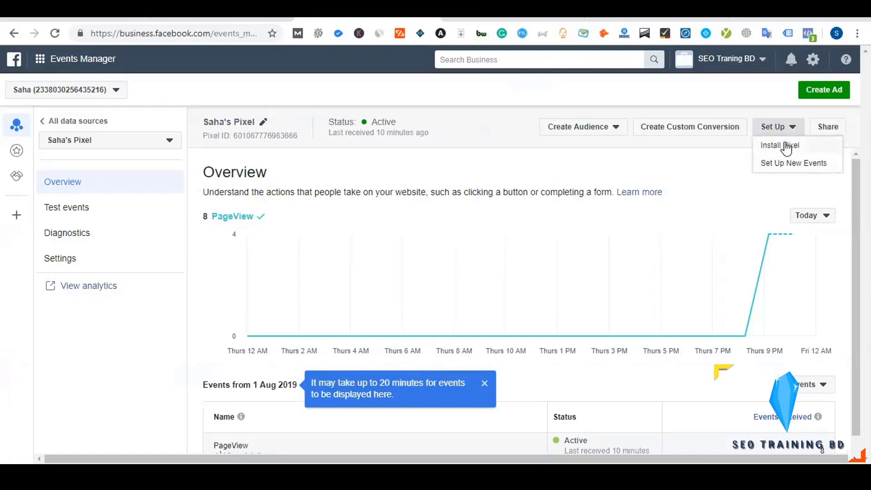
left_click(791, 163)
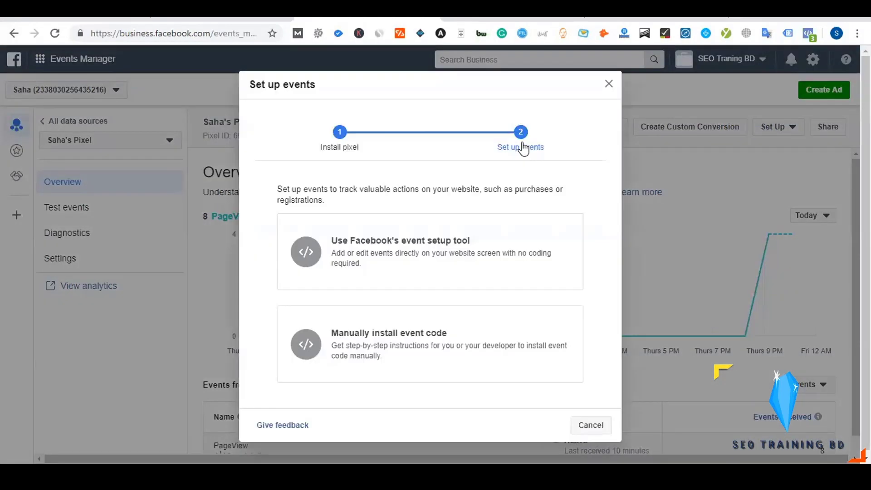
left_click(521, 146)
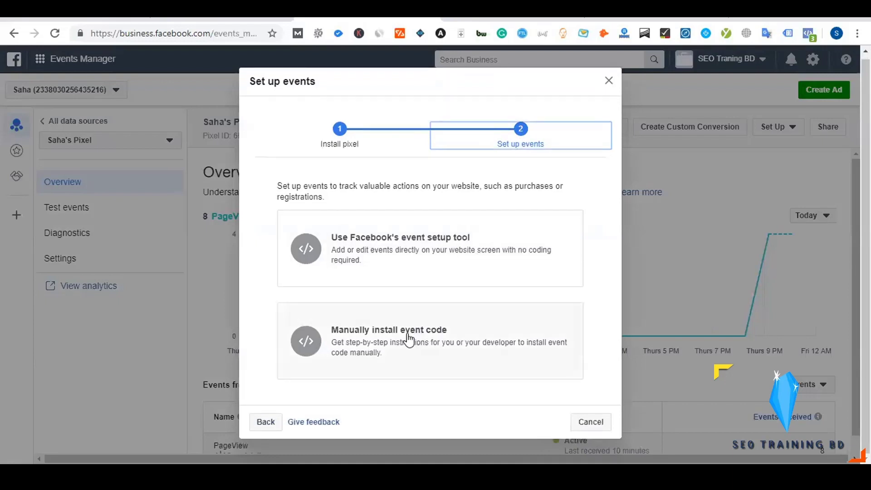
left_click(396, 344)
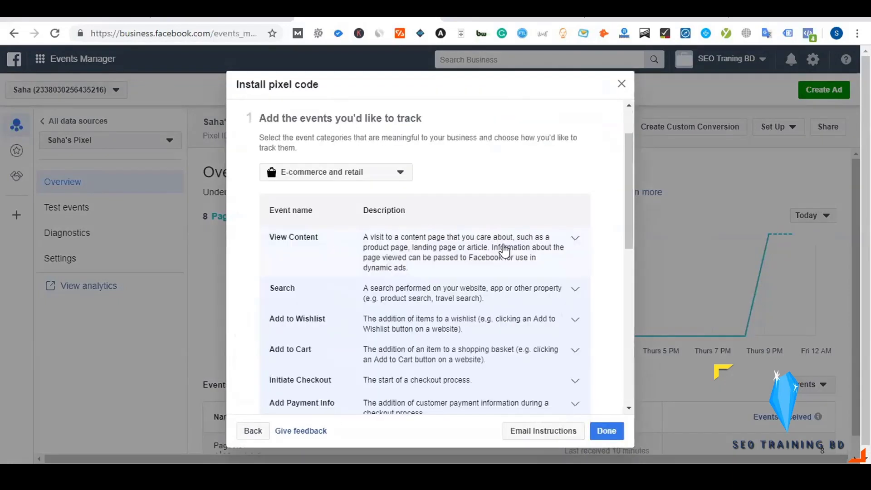
Expand the Initiate Checkout event in the pixel instructions and copy its event code.
scroll(504, 250, "down", 1)
scroll(504, 251, "down", 1)
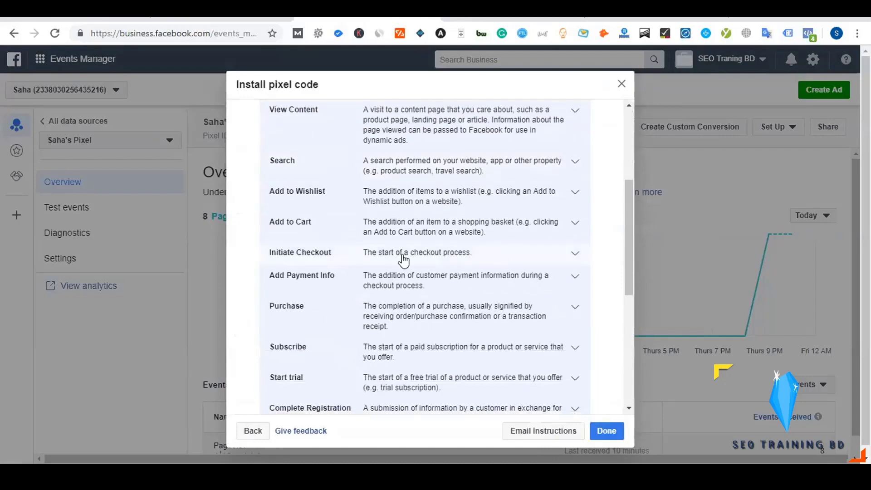
scroll(343, 259, "down", 1)
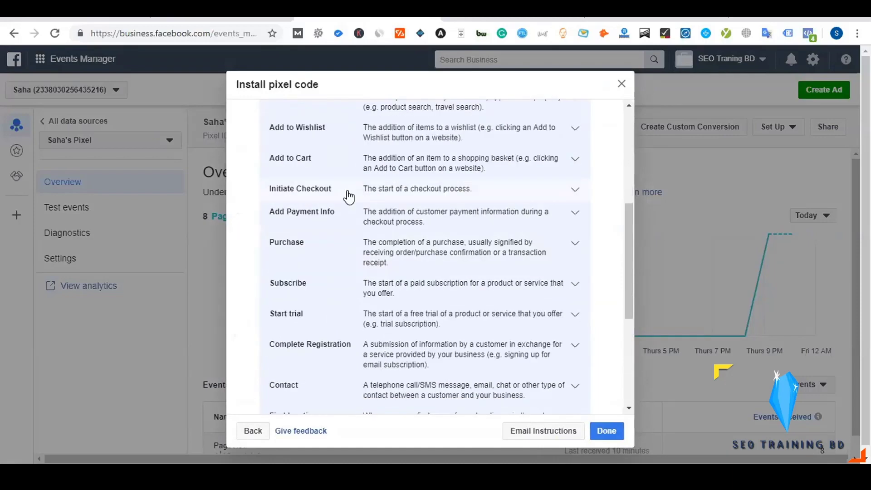
left_click(348, 196)
scroll(365, 268, "down", 3)
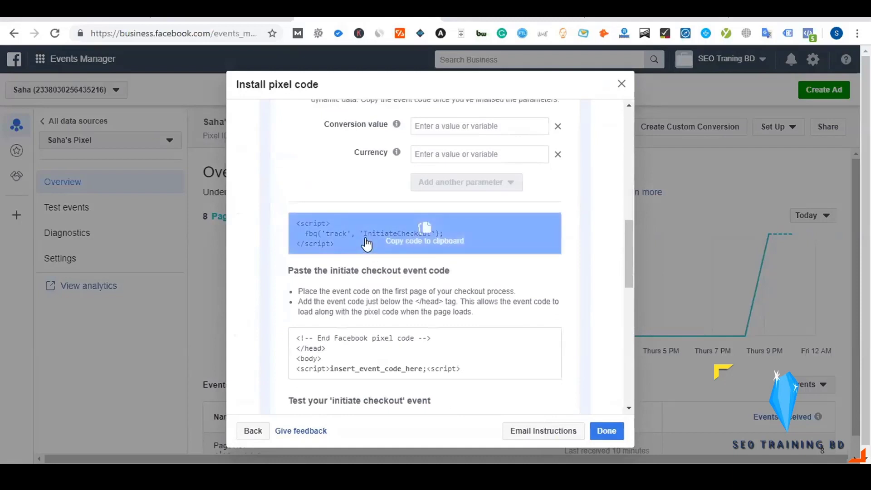
left_click(367, 244)
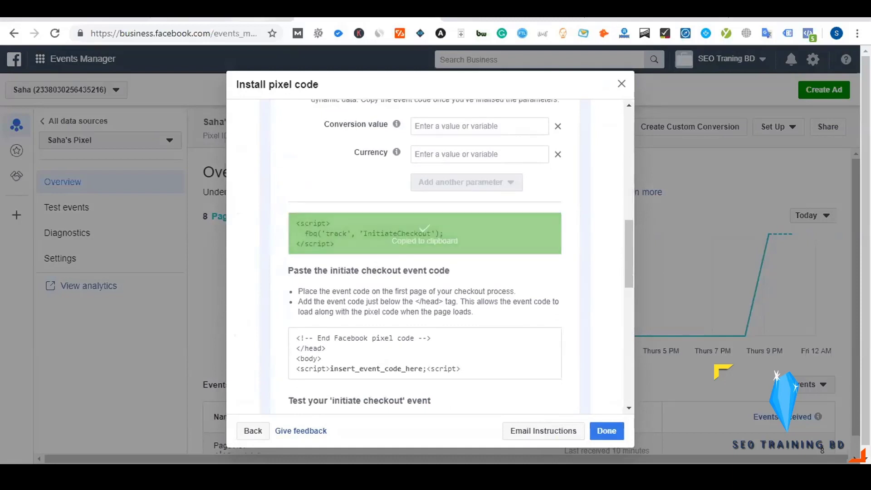
Switch to Google Tag Manager and create a new tag named "FB - Checkout - Link".
key("ctrl+Tab")
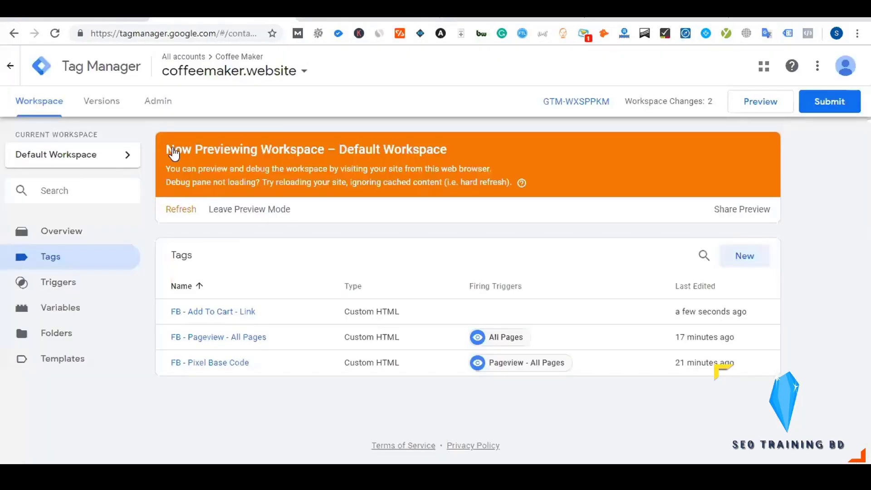
left_click(230, 37)
left_click(746, 258)
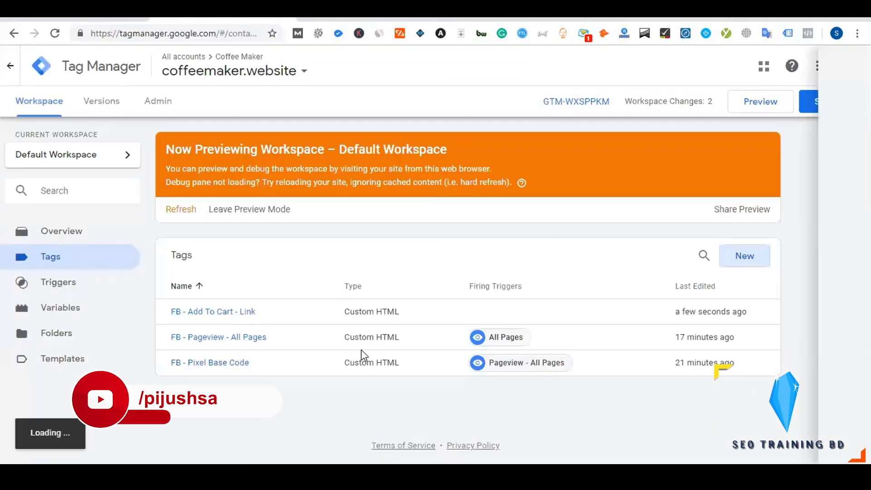
left_click(218, 67)
type("F")
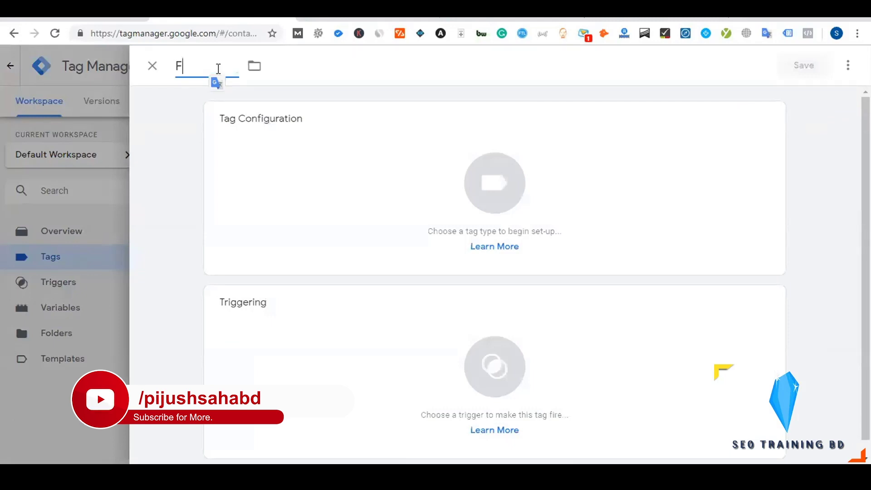
type("B -")
left_click(195, 127)
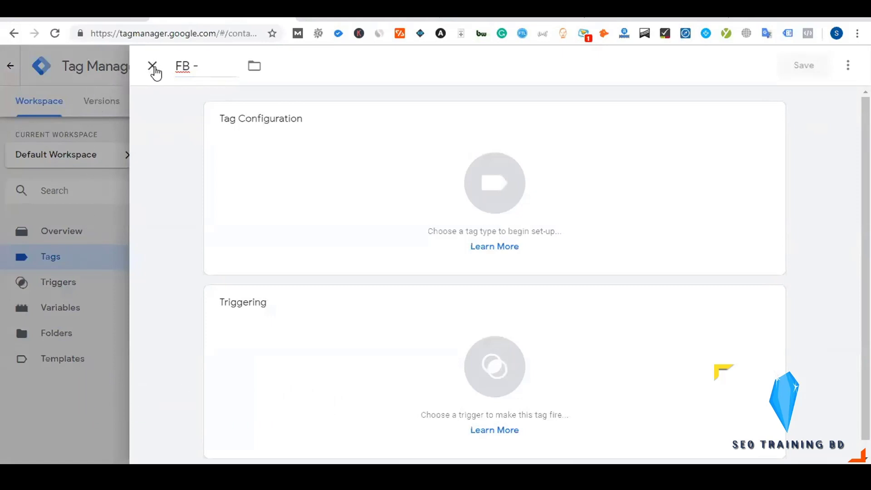
left_click(217, 66)
type("Checkout")
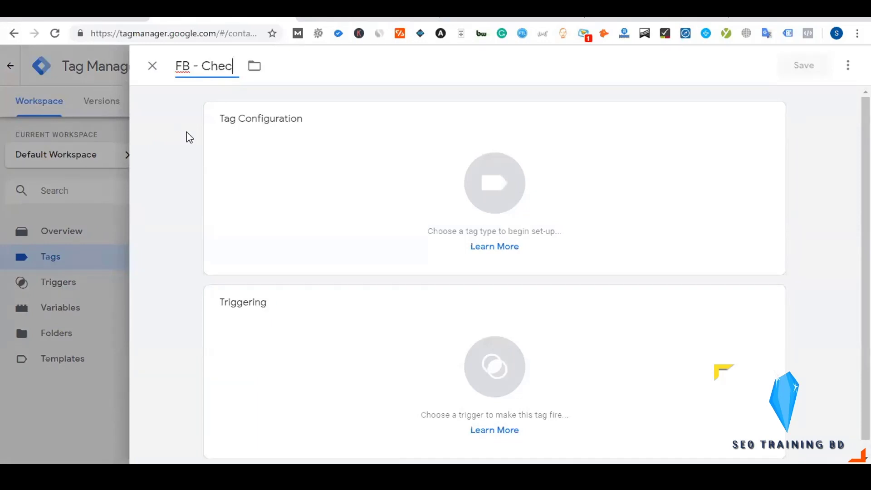
type(" - Link")
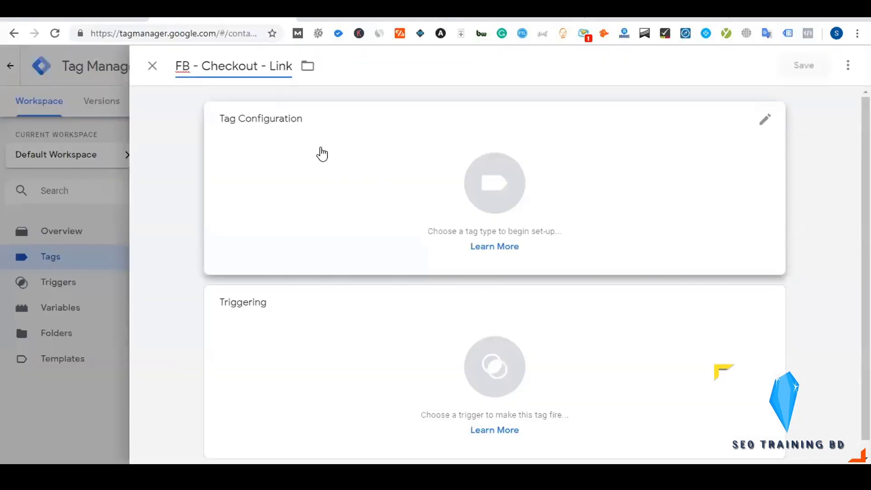
Make the tag a Custom HTML tag containing the copied InitiateCheckout script, and expand its advanced settings to check the firing options.
left_click(465, 172)
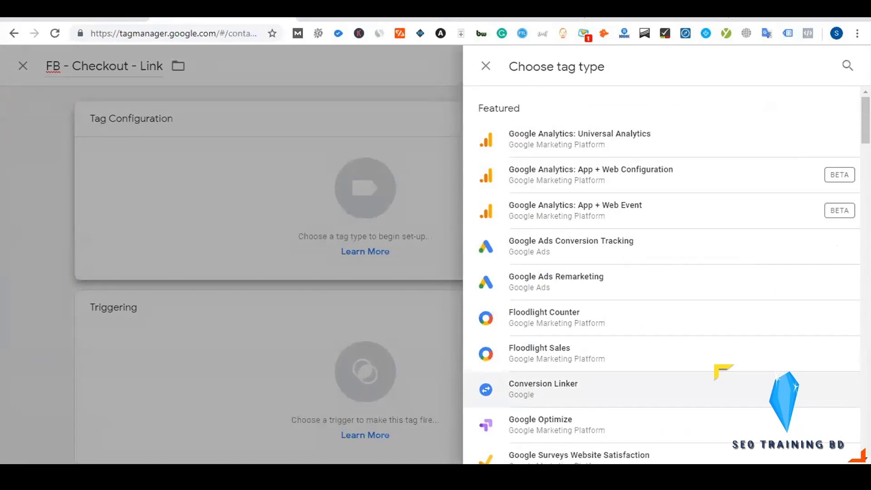
scroll(562, 277, "down", 5)
left_click(559, 281)
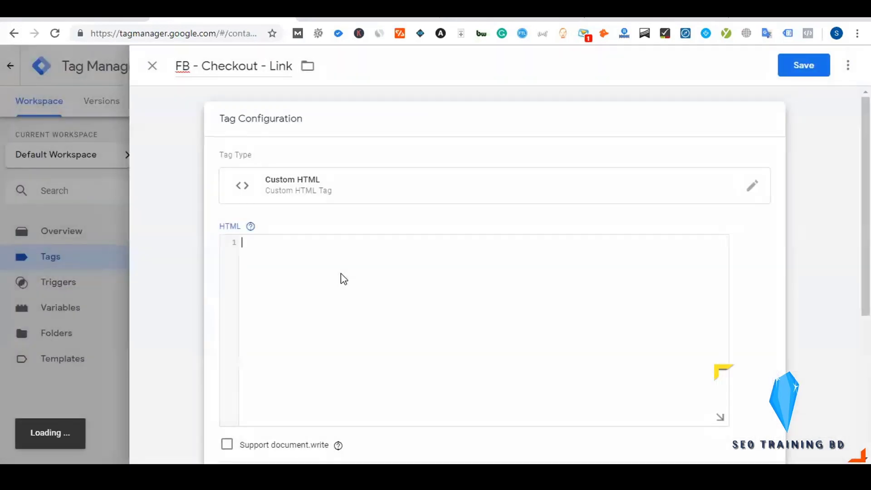
left_click(341, 276)
key("ctrl+v")
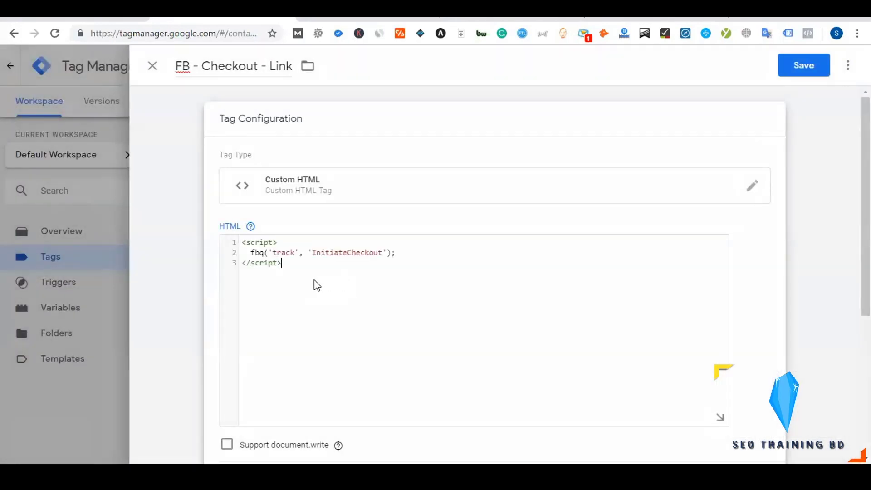
key("Return")
key("BackSpace")
scroll(319, 311, "down", 5)
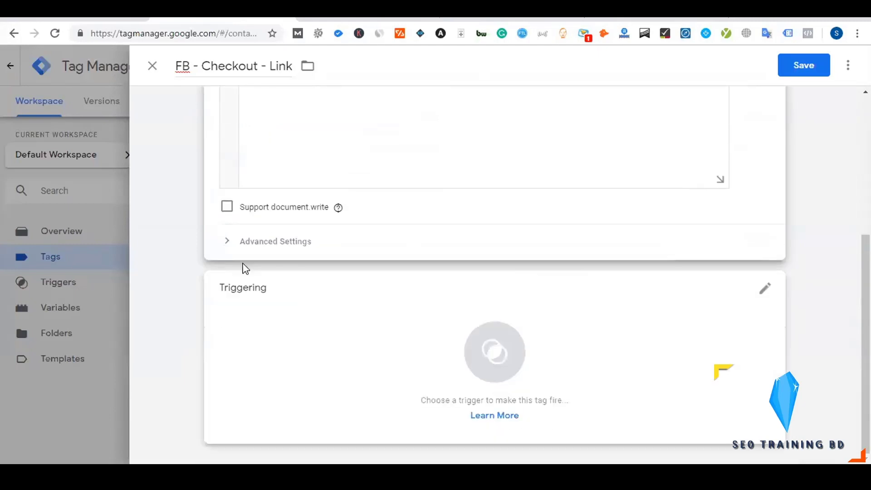
left_click(260, 247)
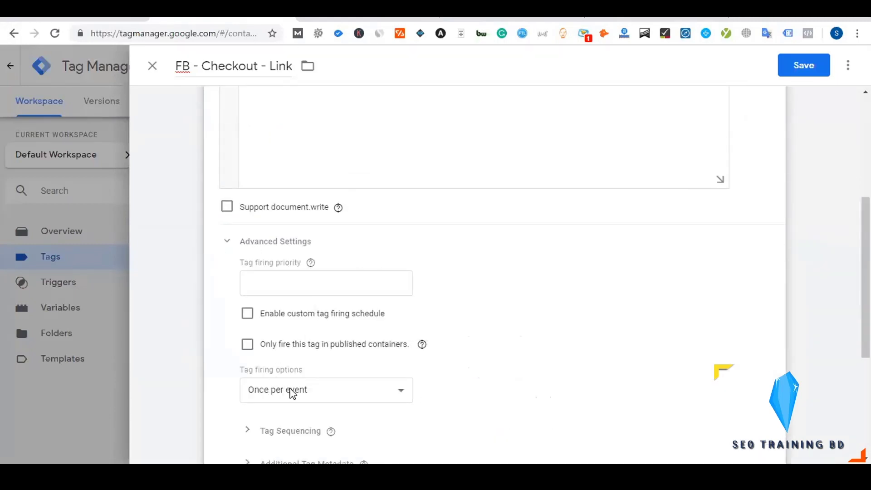
scroll(236, 316, "down", 1)
scroll(250, 335, "down", 1)
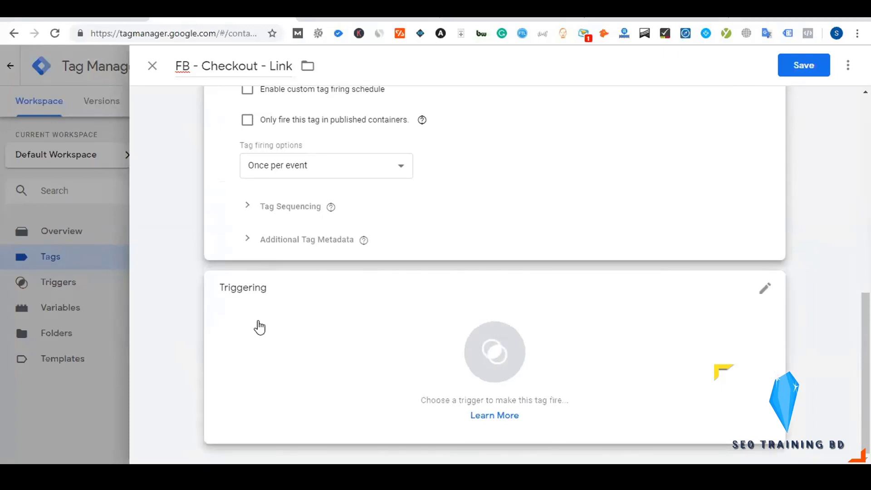
Add a new firing trigger to the tag and name it "Checkout".
left_click(466, 360)
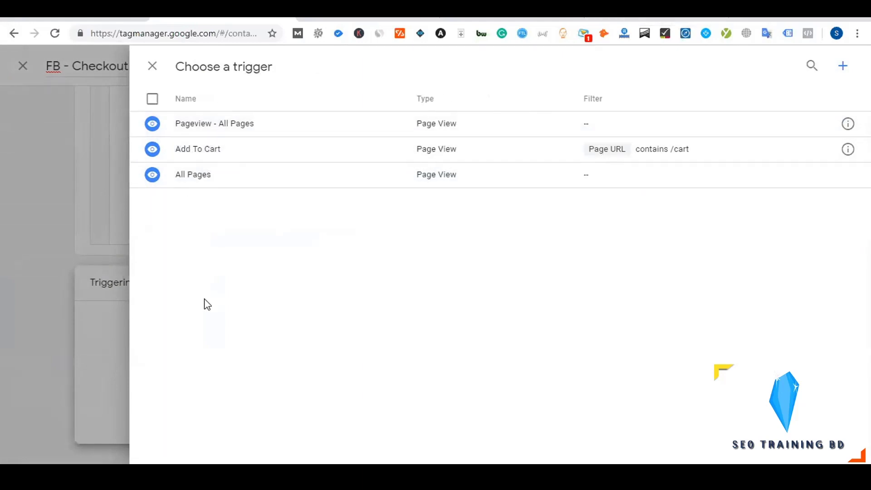
left_click(844, 71)
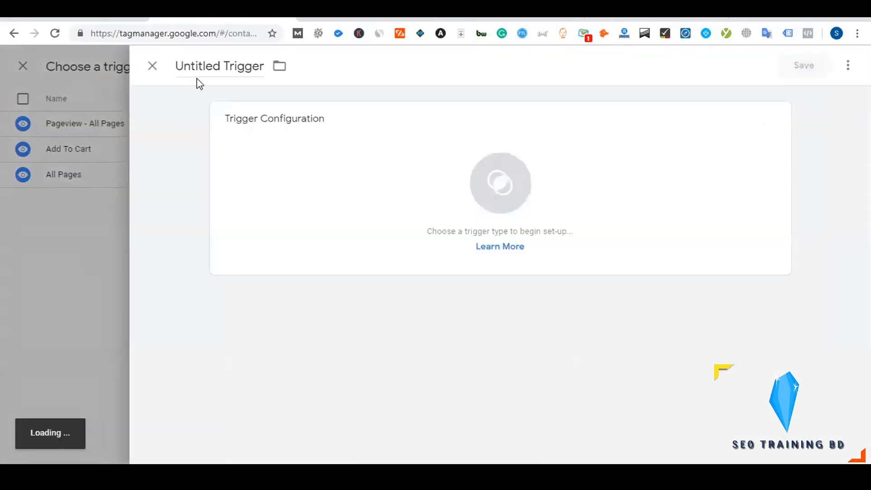
left_click(201, 68)
type("XC")
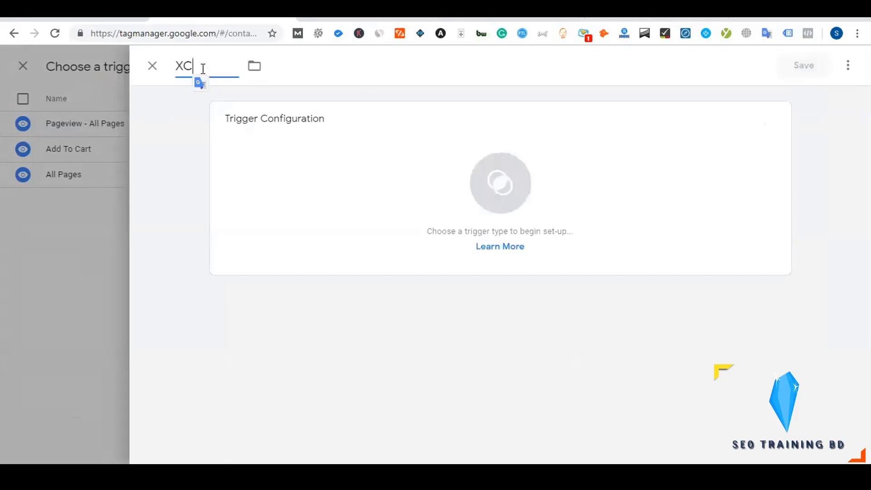
key("BackSpace")
key("BackSpace")
type("Checkou")
left_click(294, 308)
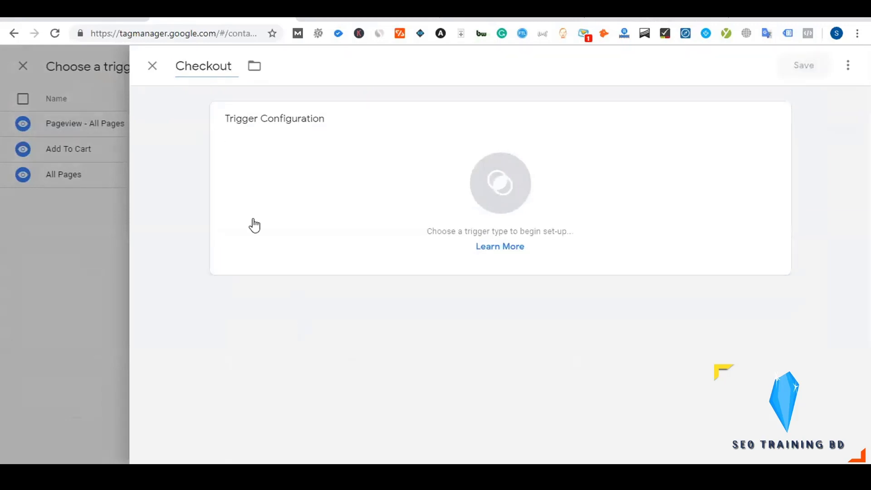
Make the Checkout trigger a Page View type firing on some page views, with a condition based on Page URL.
left_click(499, 189)
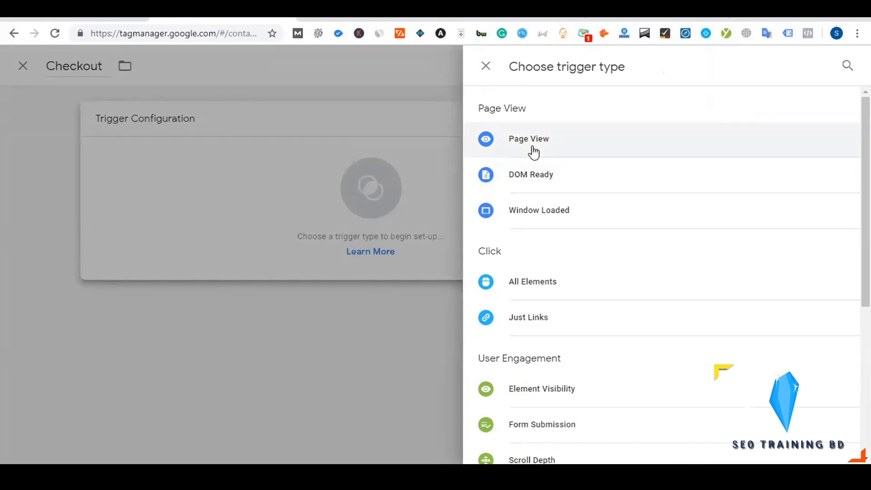
left_click(562, 142)
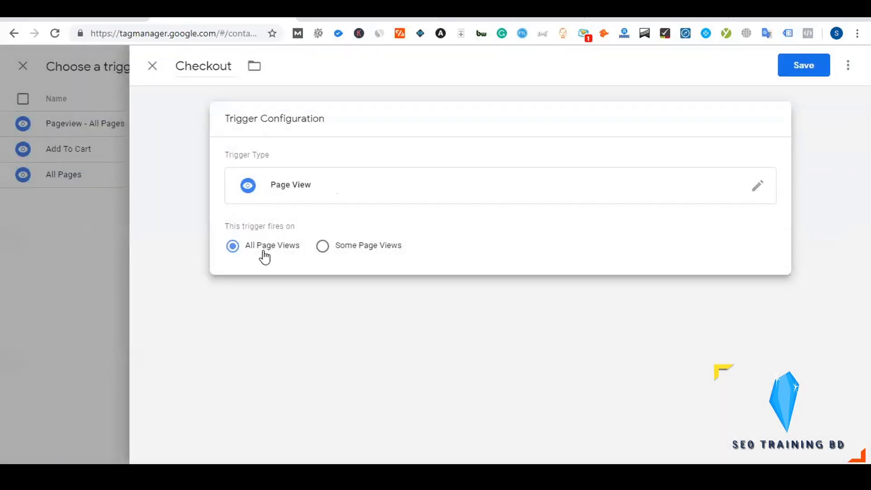
left_click(352, 254)
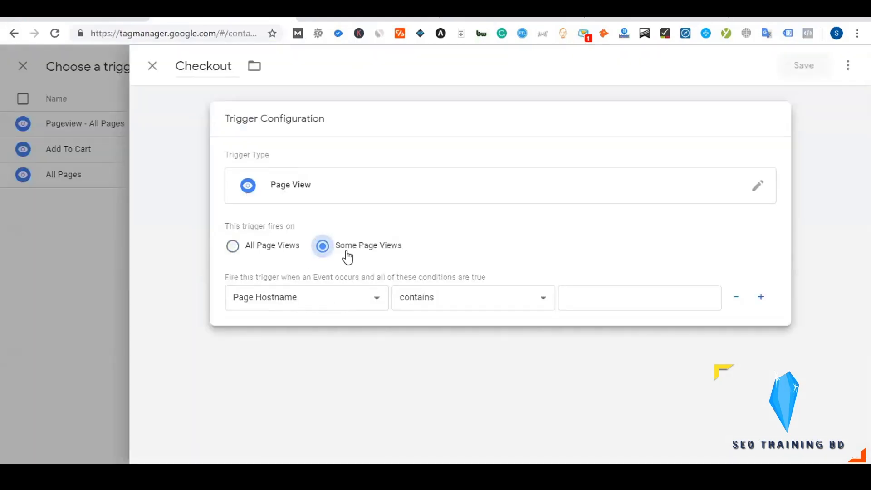
left_click(327, 302)
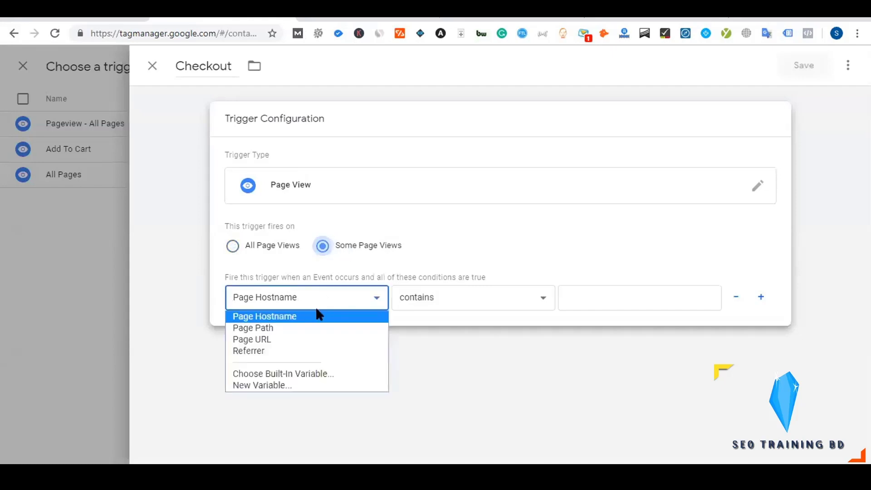
left_click(286, 341)
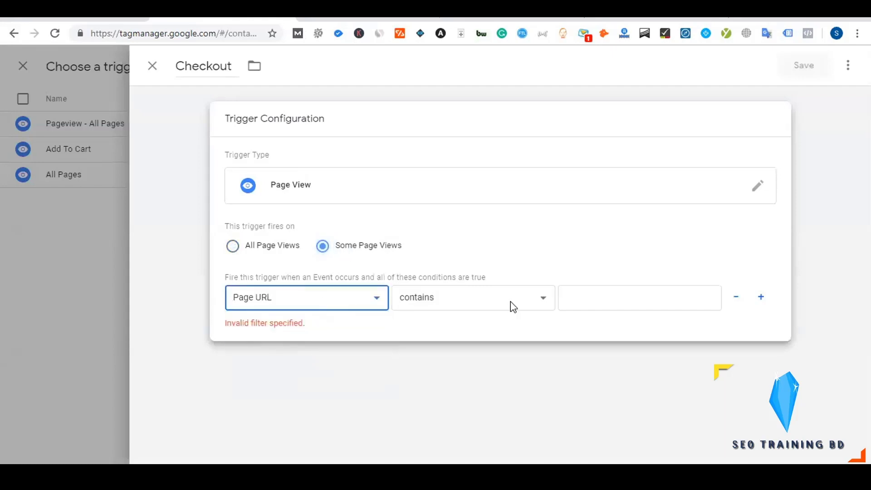
Copy "/checkout" from the store checkout page's address into the Page URL contains condition, and save the trigger and the tag.
left_click(582, 293)
left_click(635, 19)
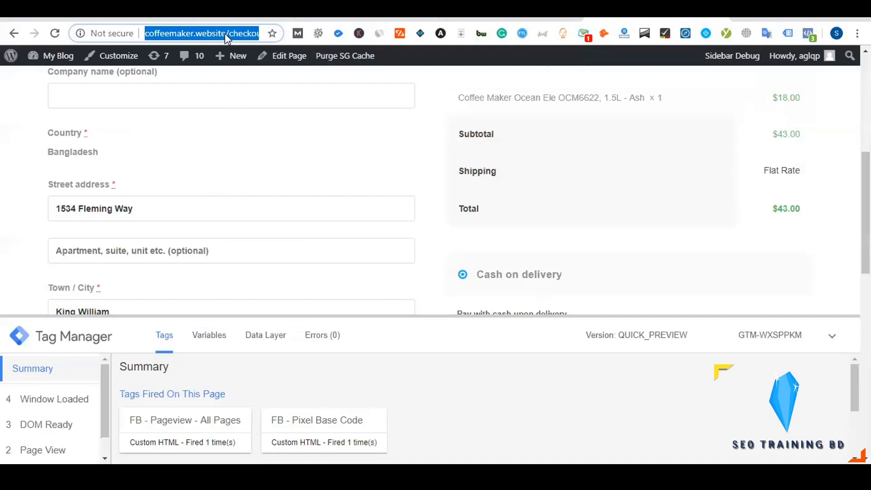
left_click_drag(225, 34, 256, 35)
key("ctrl+c")
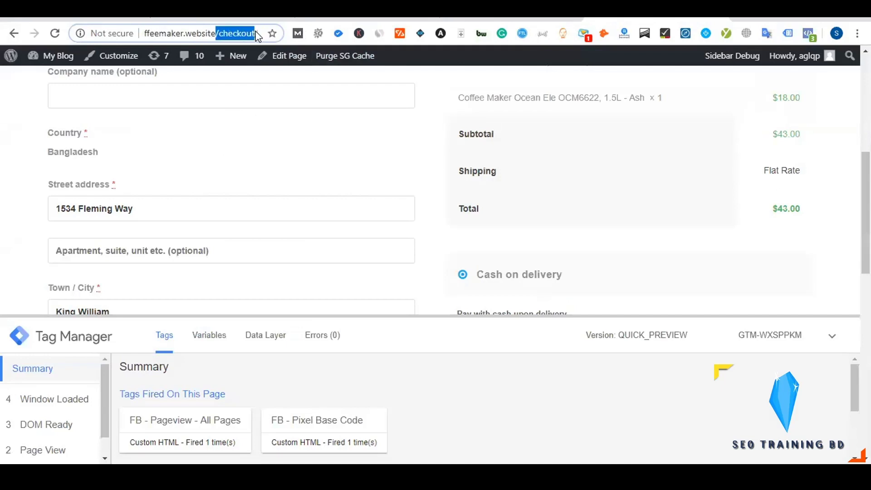
left_click(254, 20)
key("ctrl+v")
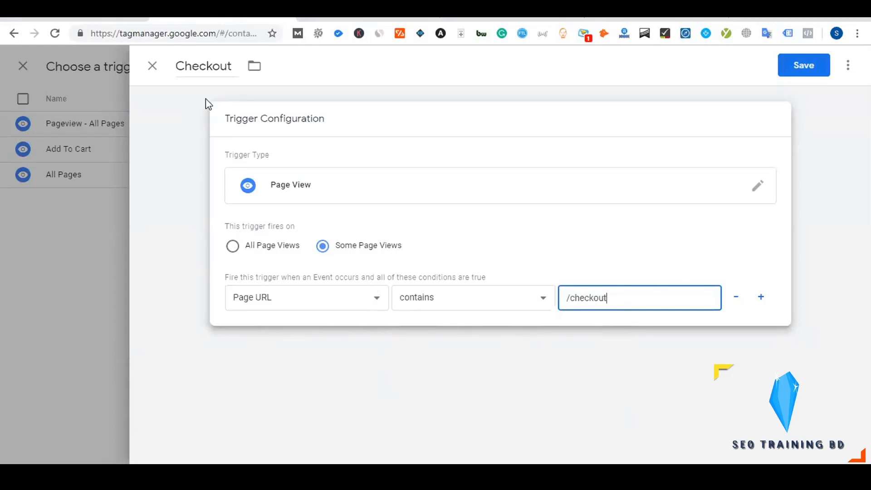
left_click(814, 73)
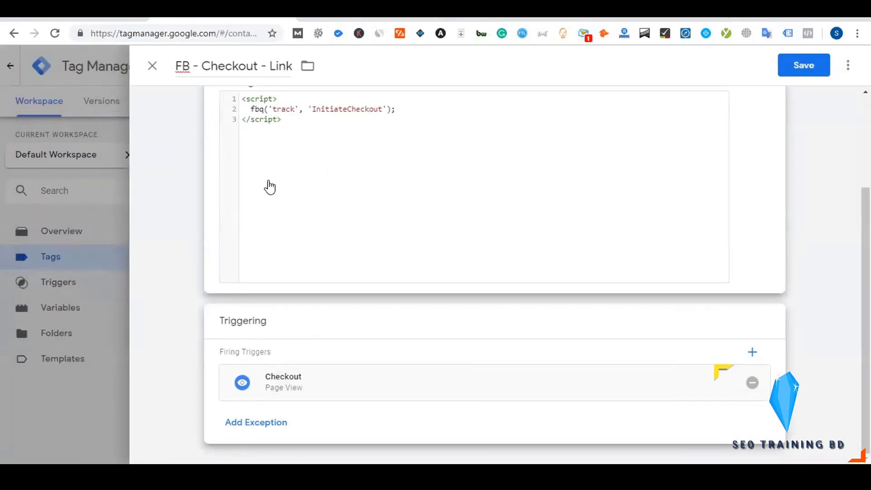
left_click(802, 65)
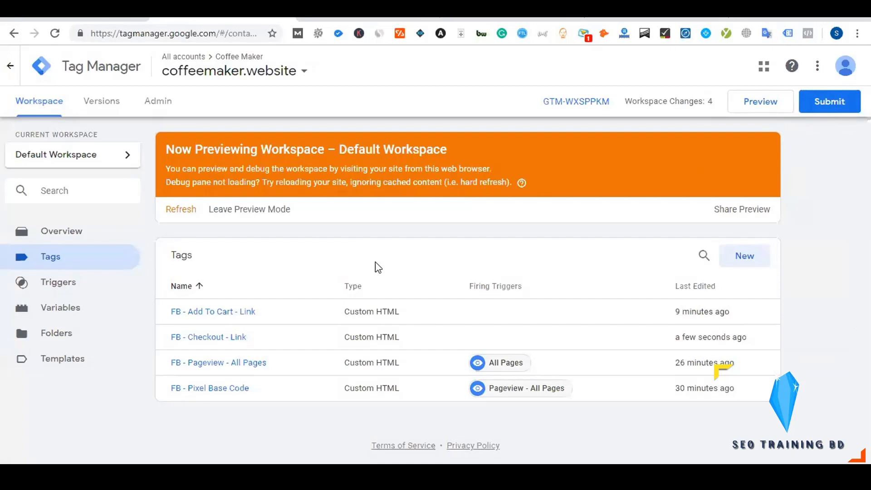
Refresh the workspace preview, reload the store's checkout page and enlarge the debug pane to check which tags fired.
left_click(177, 216)
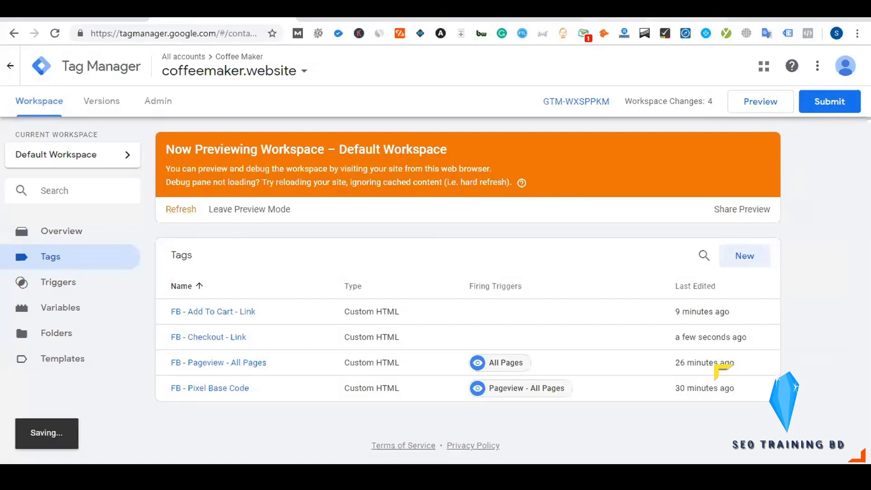
left_click(649, 19)
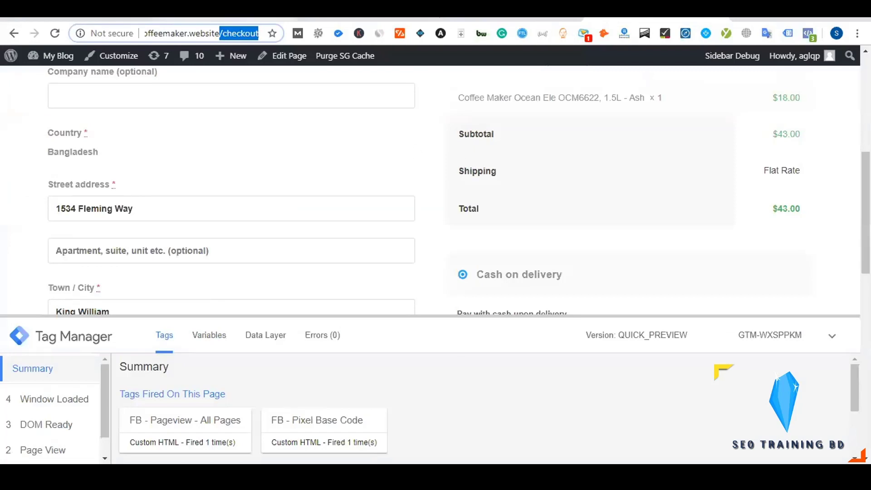
left_click(268, 19)
left_click(649, 19)
left_click_drag(385, 315, 375, 259)
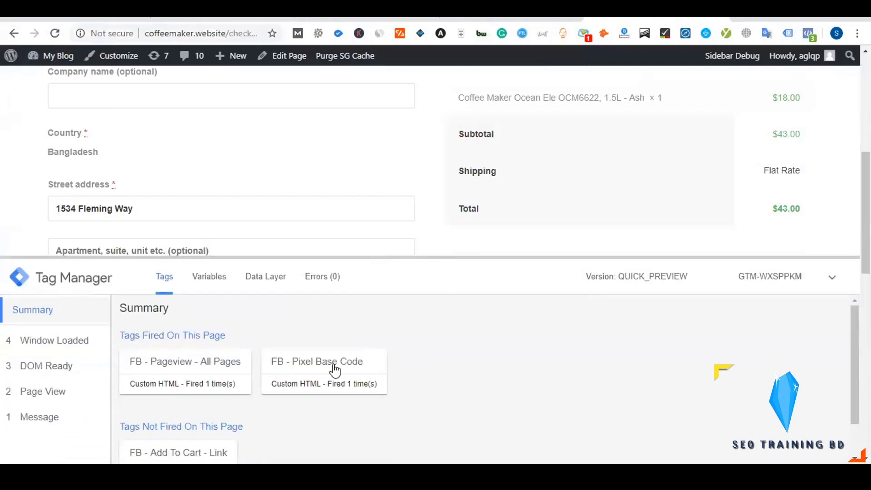
left_click(55, 33)
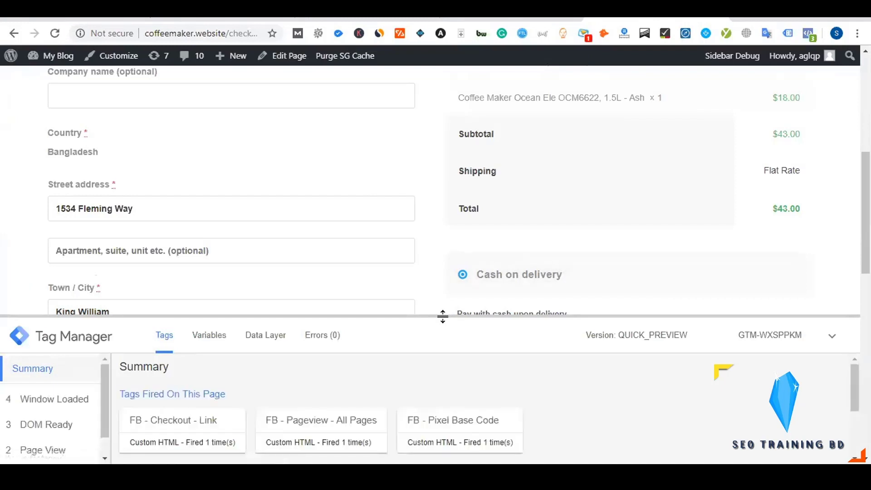
left_click_drag(443, 316, 442, 259)
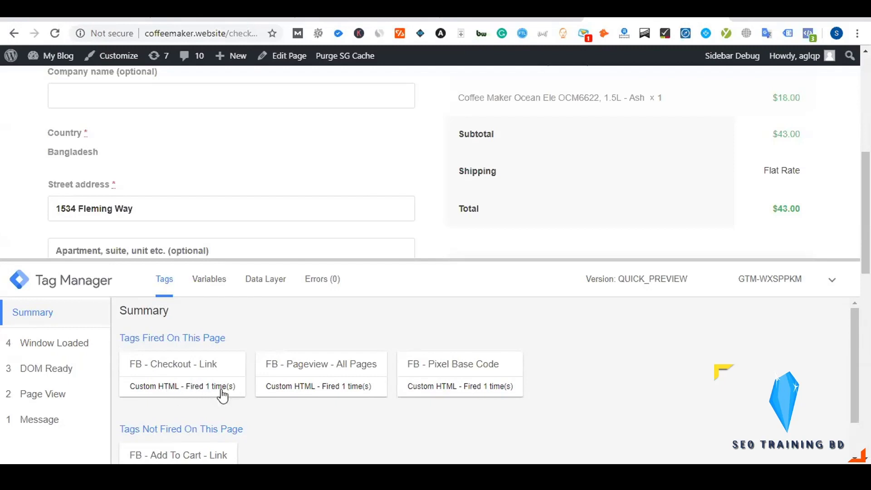
Review which tags fired on the checkout page, check the detected events in Facebook Pixel Helper, and shrink the debug pane.
scroll(190, 380, "down", 1)
scroll(189, 379, "down", 1)
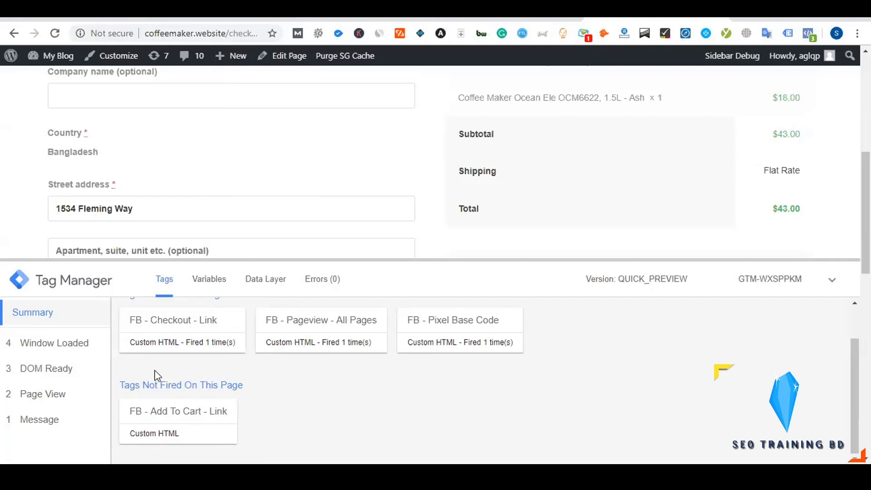
scroll(374, 399, "up", 1)
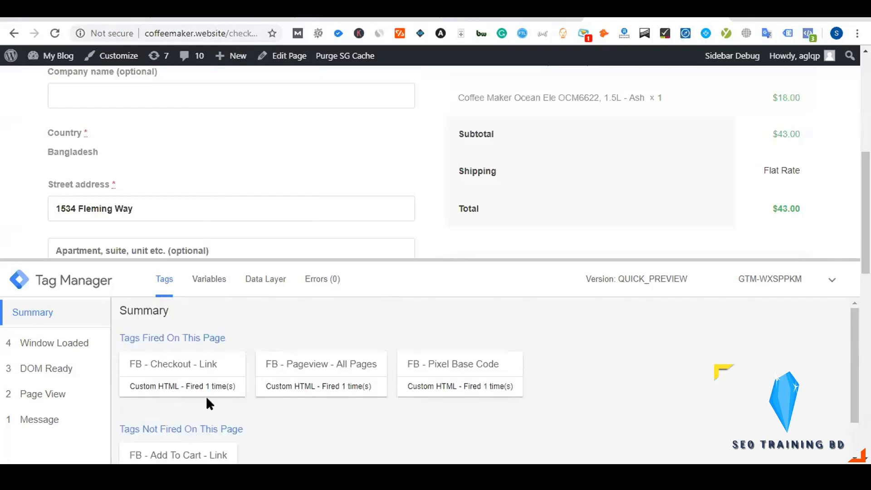
left_click(808, 33)
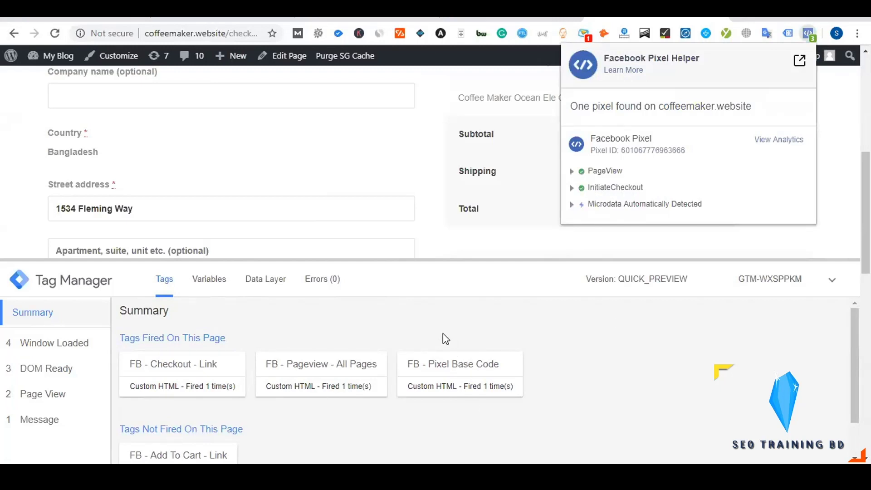
left_click_drag(431, 260, 439, 385)
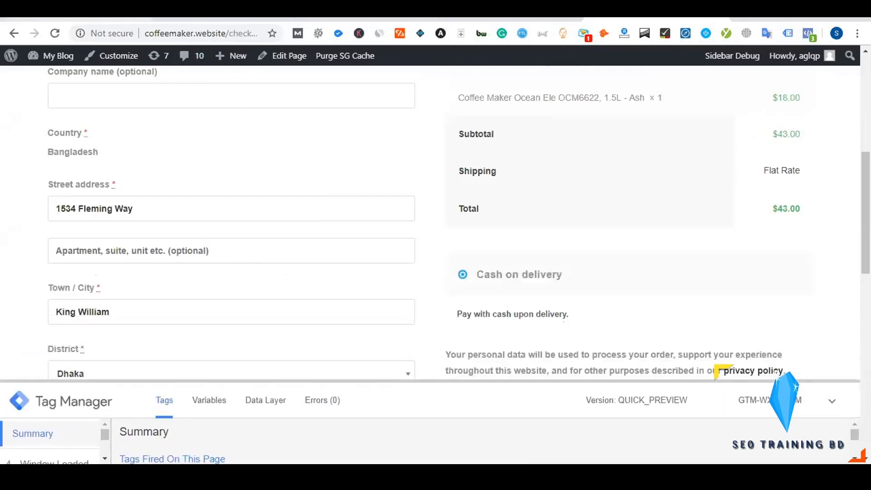
In the Dynalist outline, add an "Initial Checkout" item after Add To Cart under Standard Event.
key("Return")
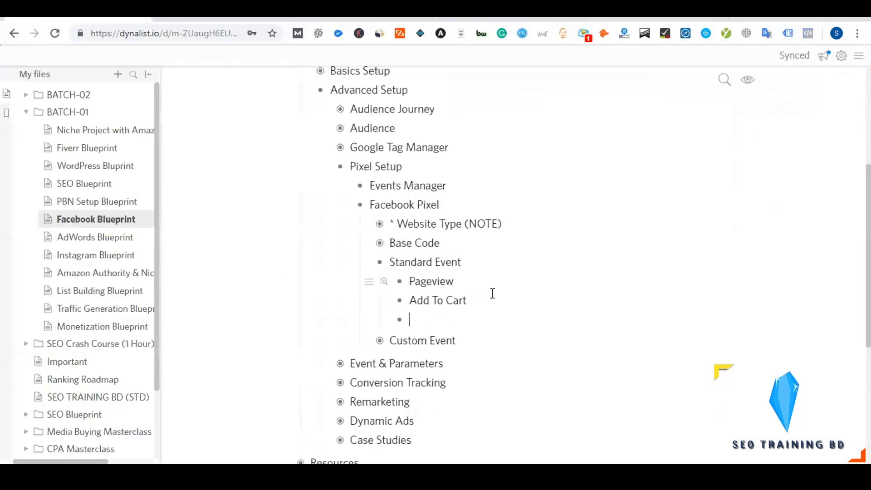
type("Initial Checkout")
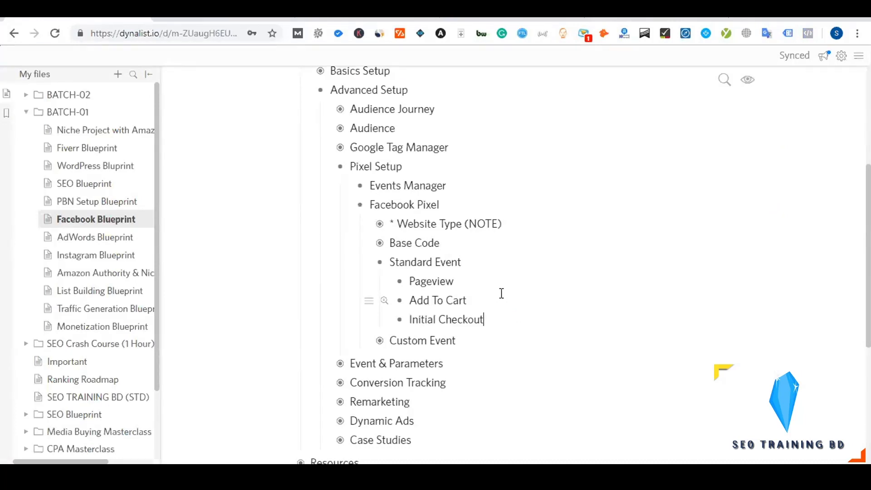
key("Return")
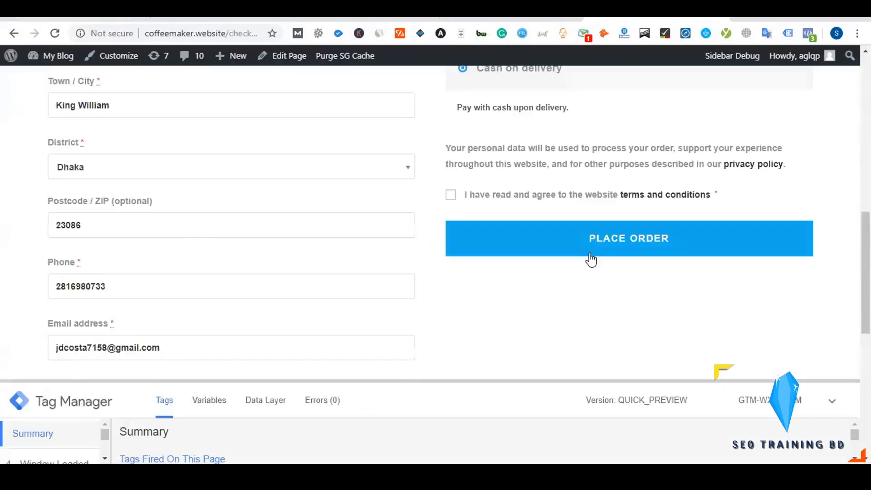
On the store's checkout page, agree to the terms and conditions, review the order and place it.
left_click(220, 34)
left_click(483, 193)
scroll(287, 328, "up", 5)
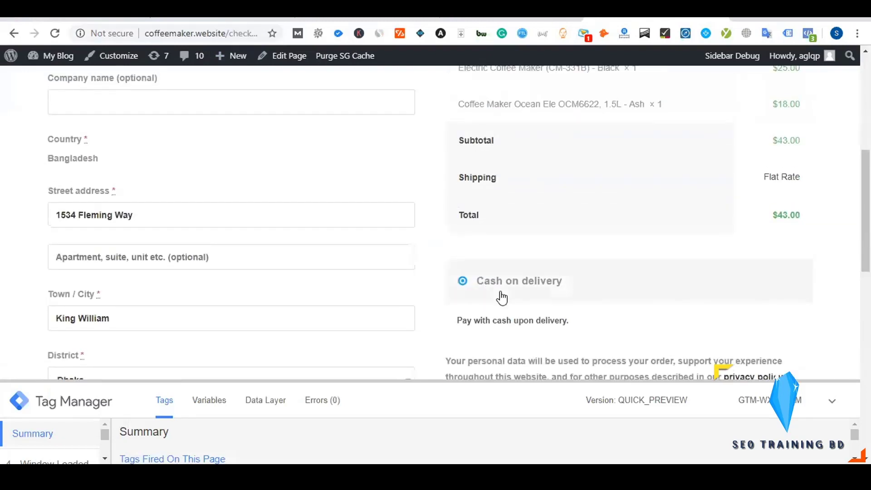
scroll(484, 286, "up", 1)
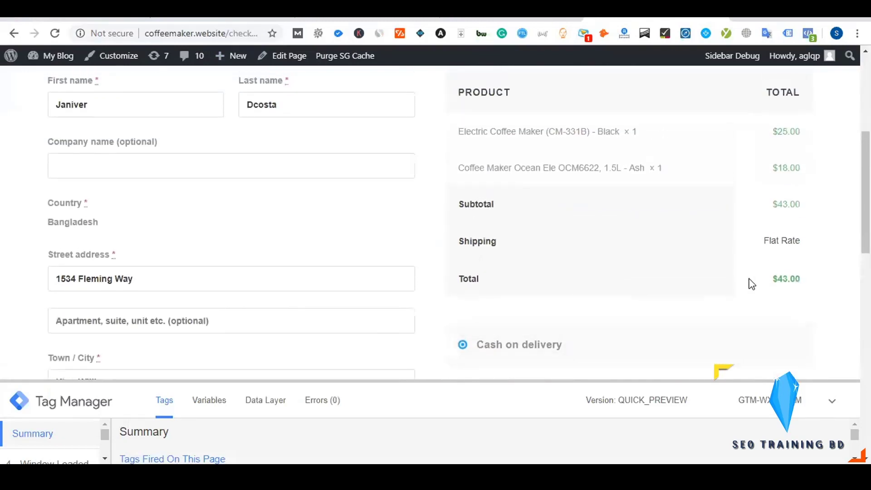
scroll(511, 237, "down", 6)
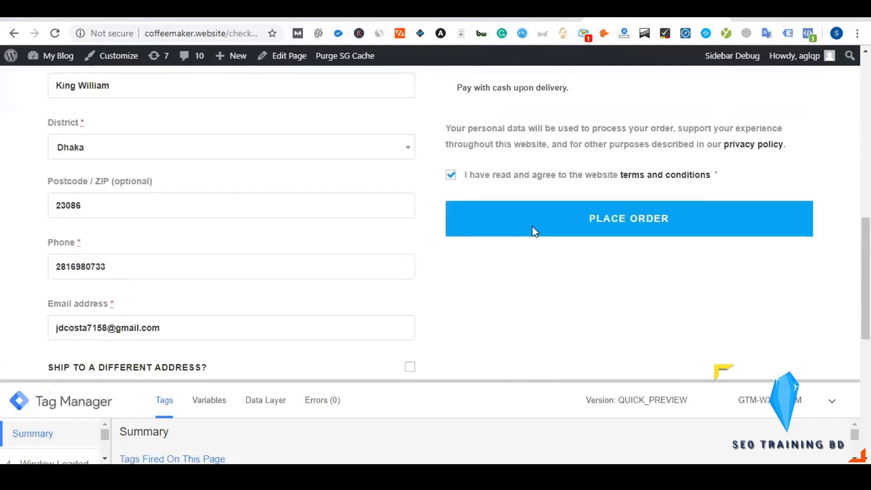
left_click(635, 210)
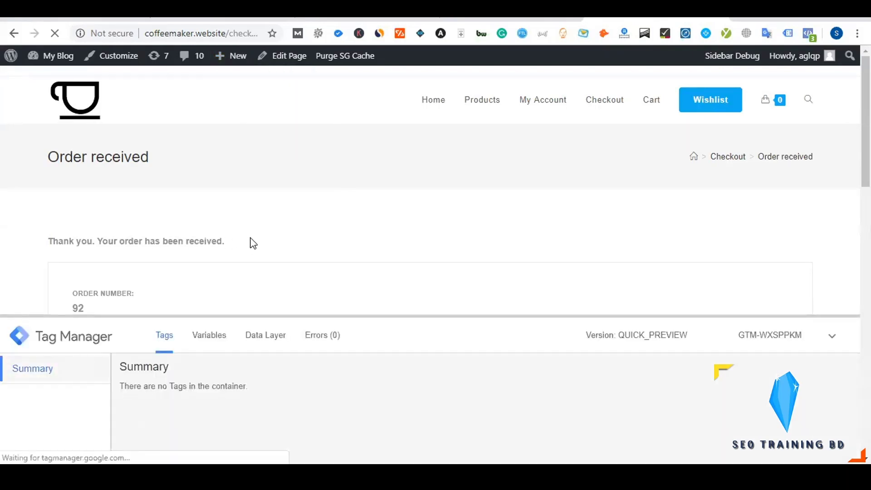
Examine the order confirmation page's details and the "order-received" part of its address.
left_click(214, 34)
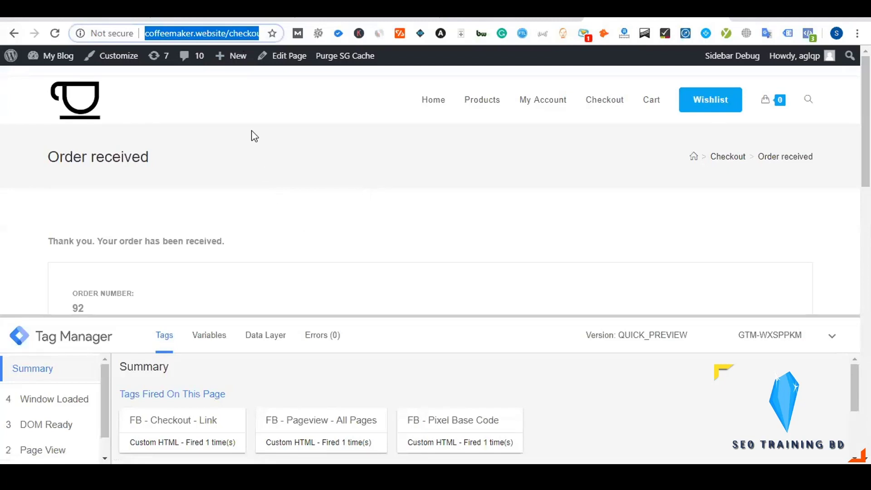
scroll(327, 238, "down", 1)
scroll(327, 238, "down", 3)
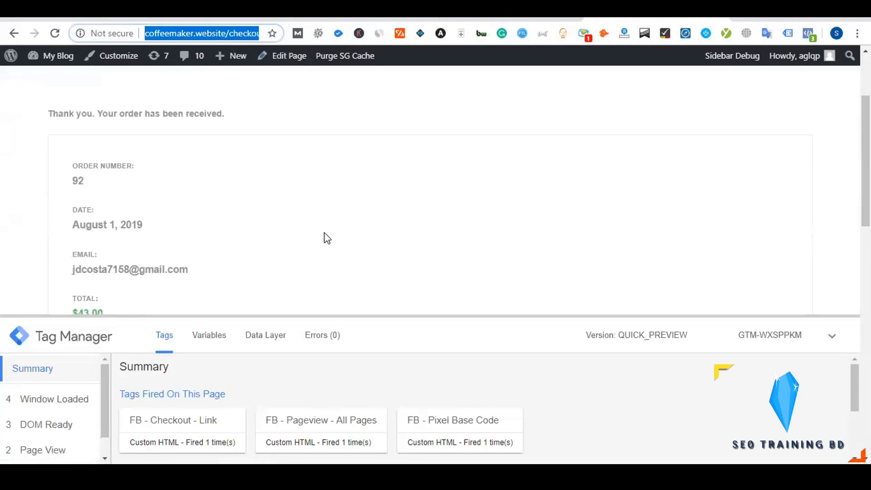
scroll(327, 238, "down", 3)
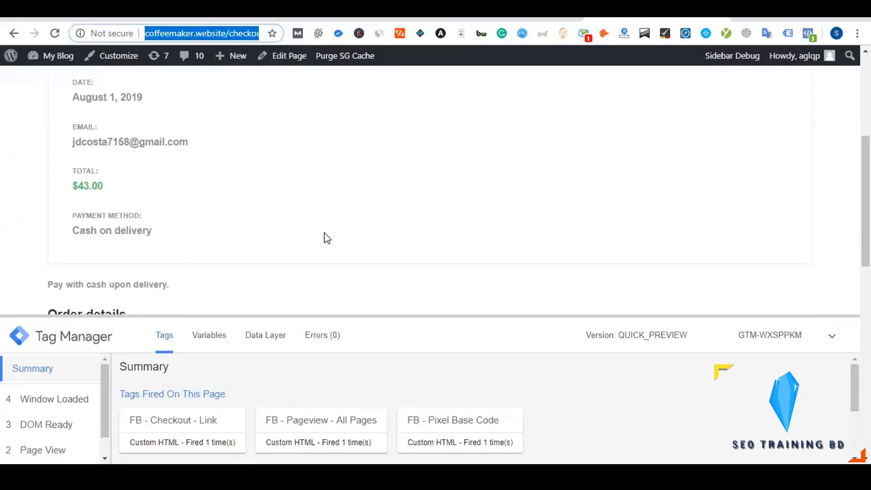
scroll(326, 238, "up", 6)
scroll(327, 237, "down", 4)
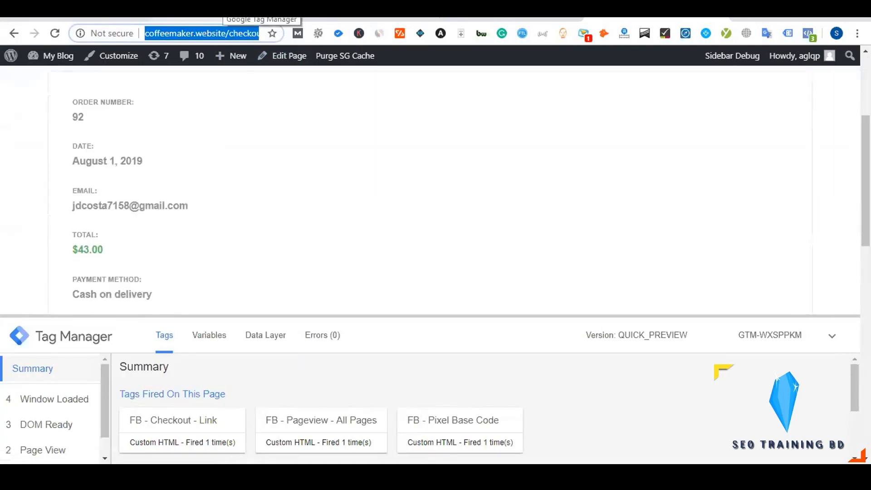
left_click(254, 10)
left_click(439, 10)
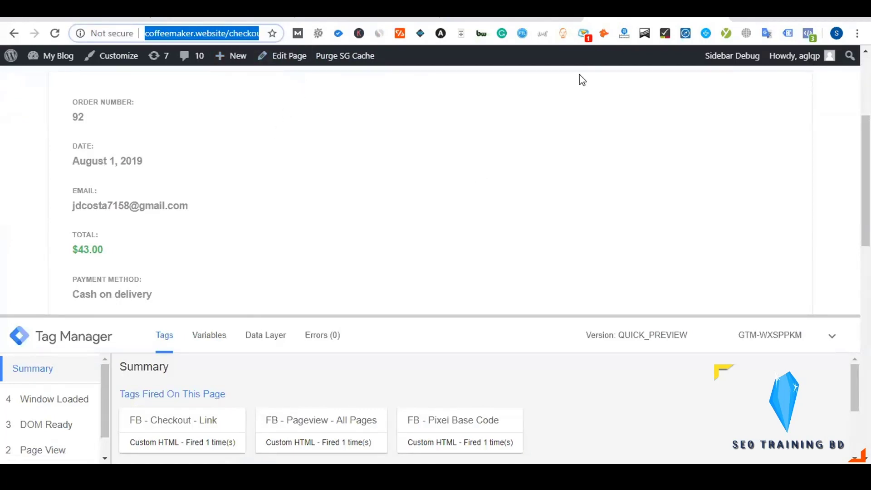
left_click(618, 12)
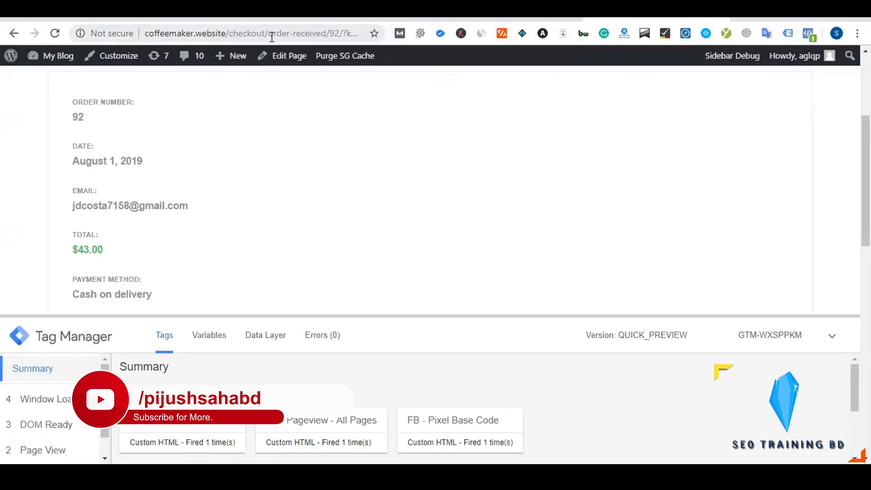
left_click_drag(271, 35, 326, 35)
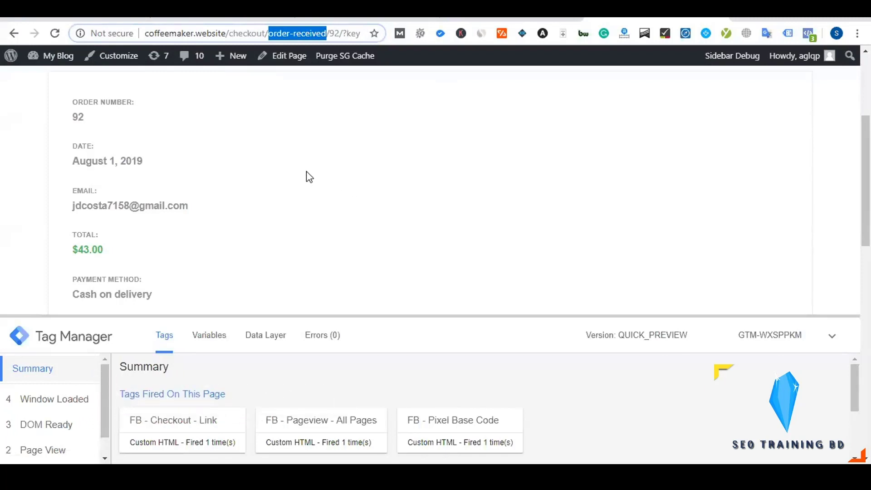
left_click(231, 34)
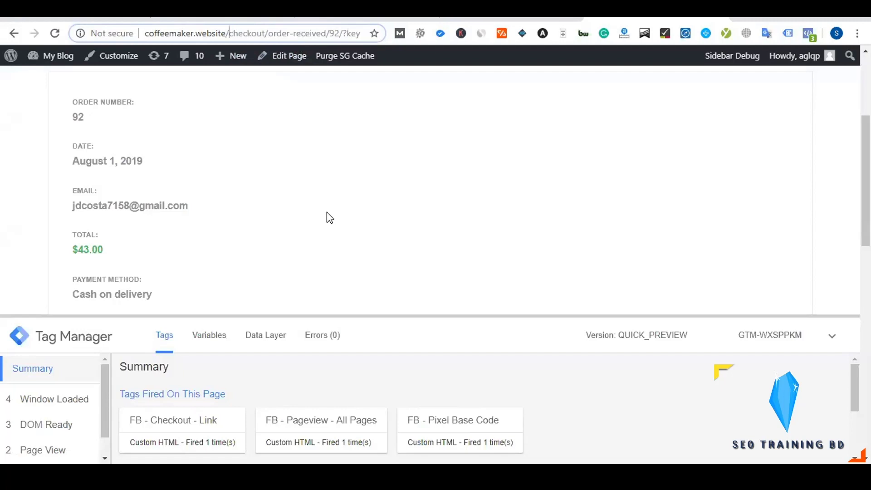
scroll(326, 211, "up", 4)
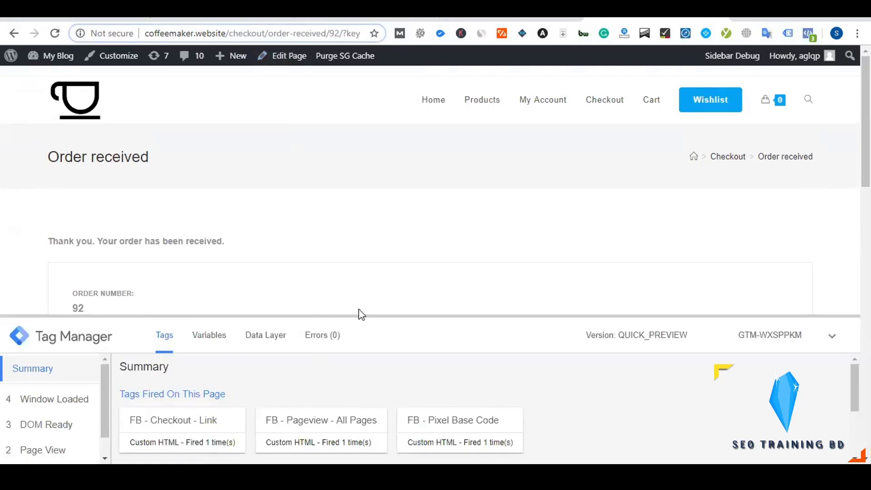
Check the fired and unfired tags on the order confirmation page against "/checkout/" in its address, and inspect Facebook Pixel Helper.
left_click_drag(358, 316, 358, 220)
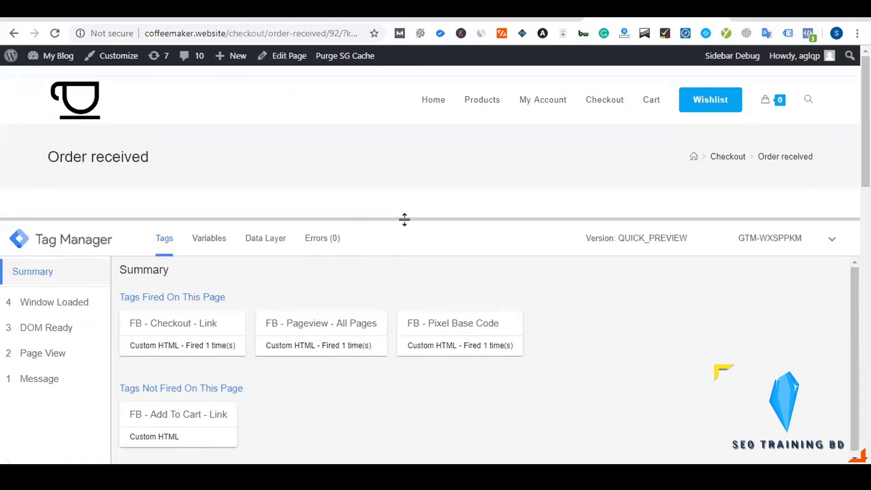
left_click_drag(404, 220, 410, 275)
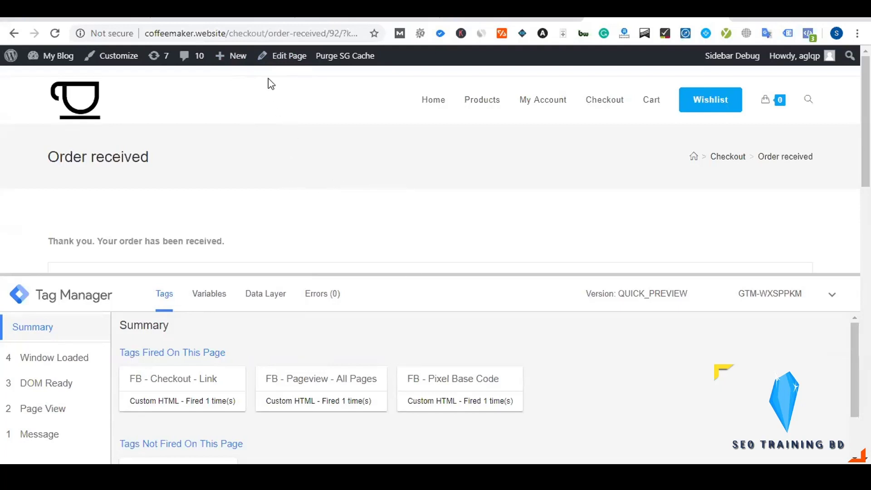
left_click_drag(267, 35, 226, 33)
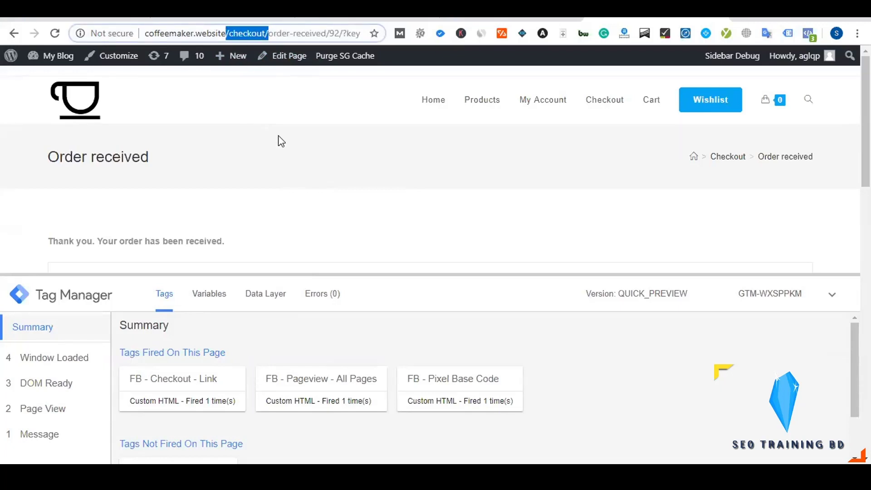
left_click(327, 214)
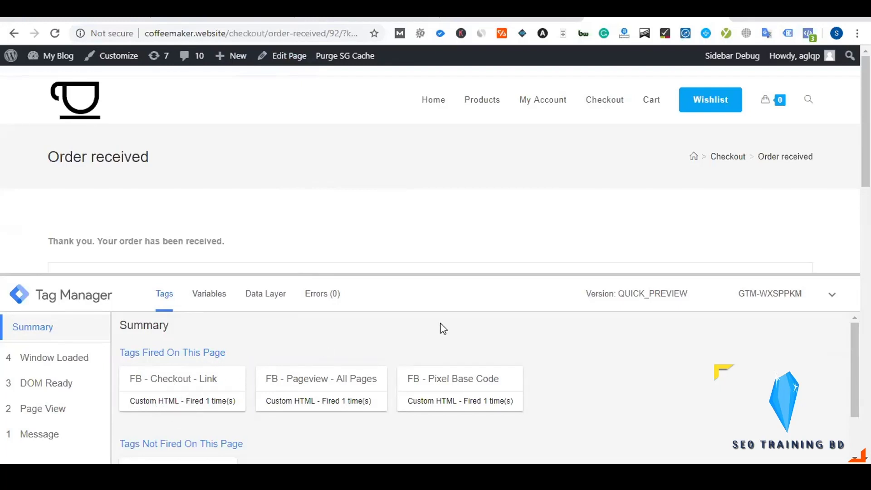
scroll(426, 363, "down", 1)
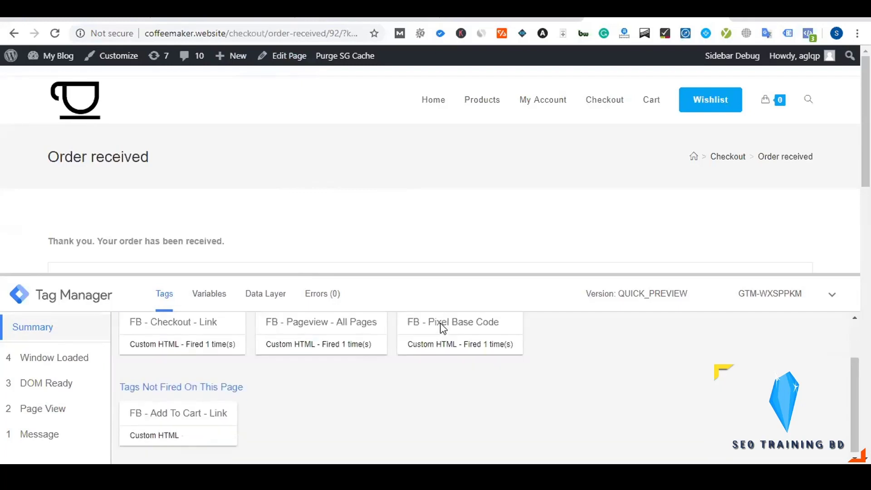
scroll(415, 391, "up", 1)
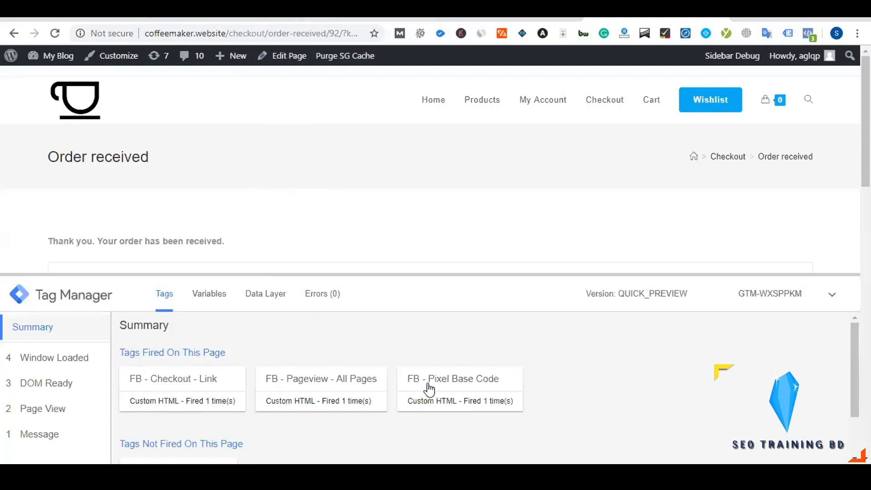
left_click(804, 35)
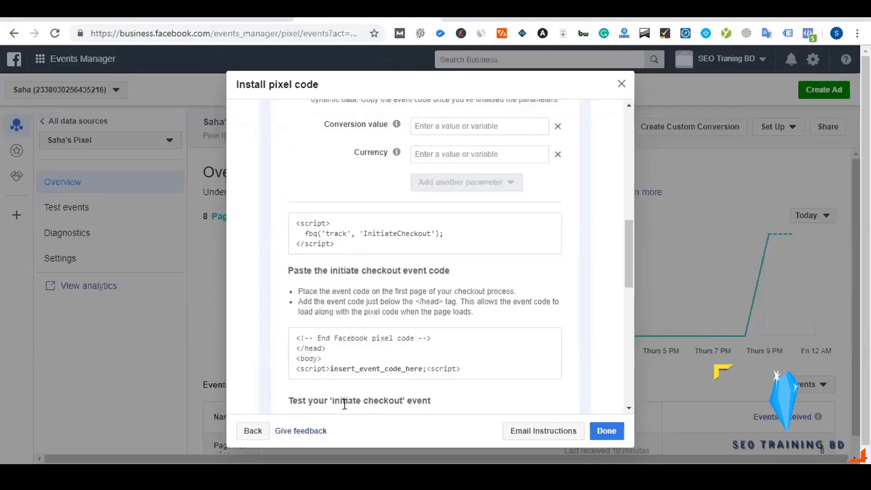
In Facebook Events Manager, collapse Initiate Checkout, expand the Purchase event and copy its page-load event code.
scroll(367, 254, "up", 3)
scroll(368, 252, "up", 3)
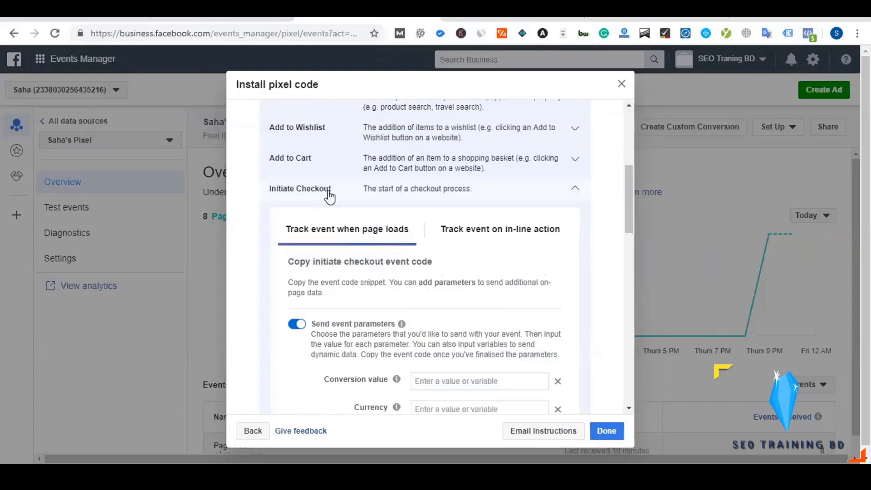
left_click(327, 193)
scroll(323, 235, "down", 2)
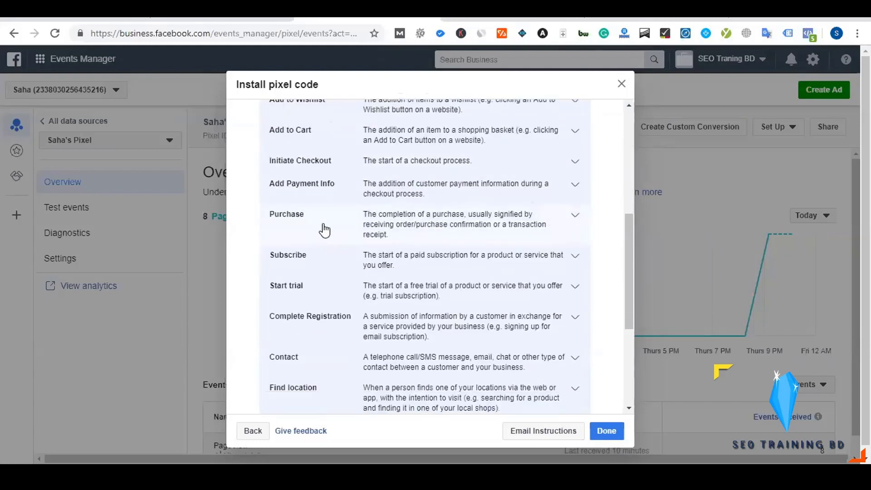
left_click(318, 189)
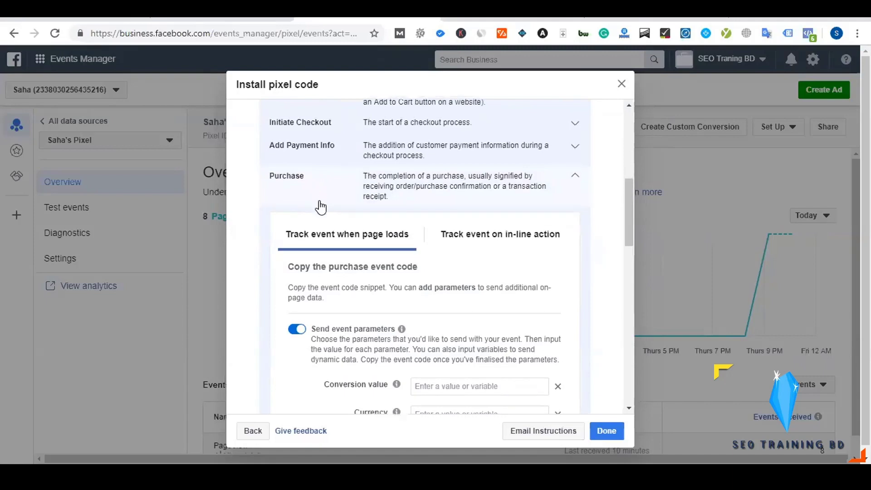
scroll(321, 205, "down", 5)
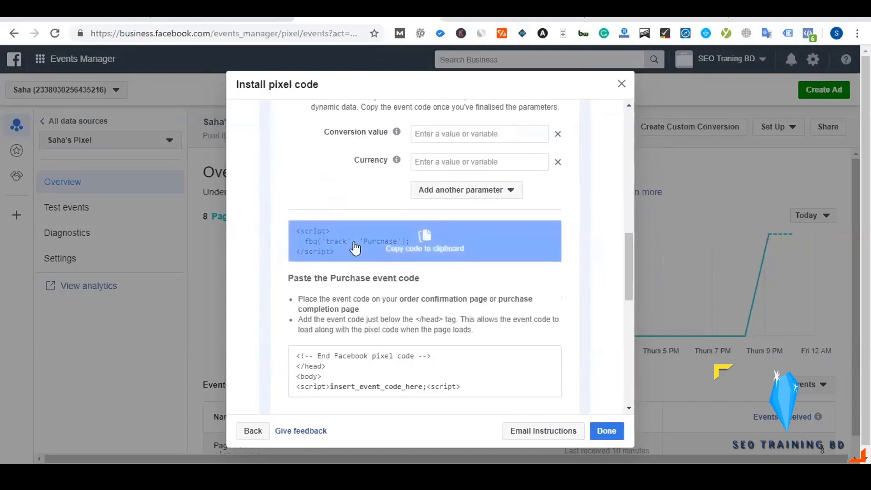
left_click(356, 247)
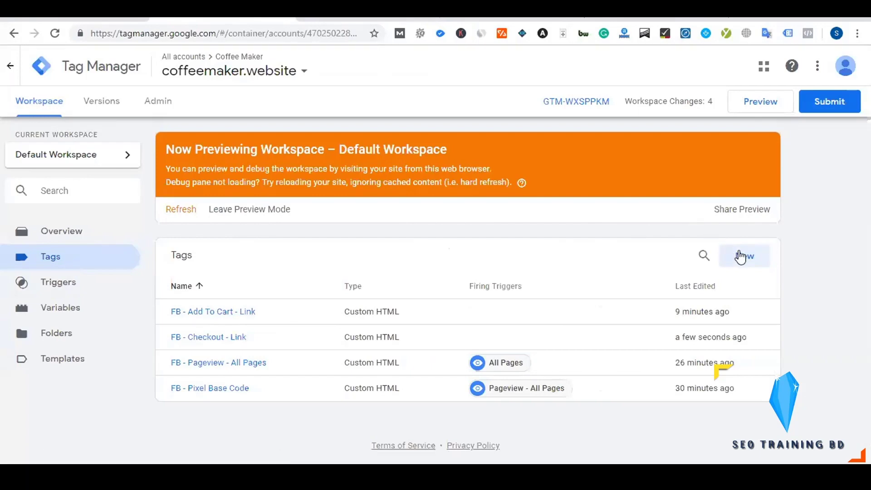
In Google Tag Manager, create a new tag and name it "FB - Purchase - Link".
left_click(754, 257)
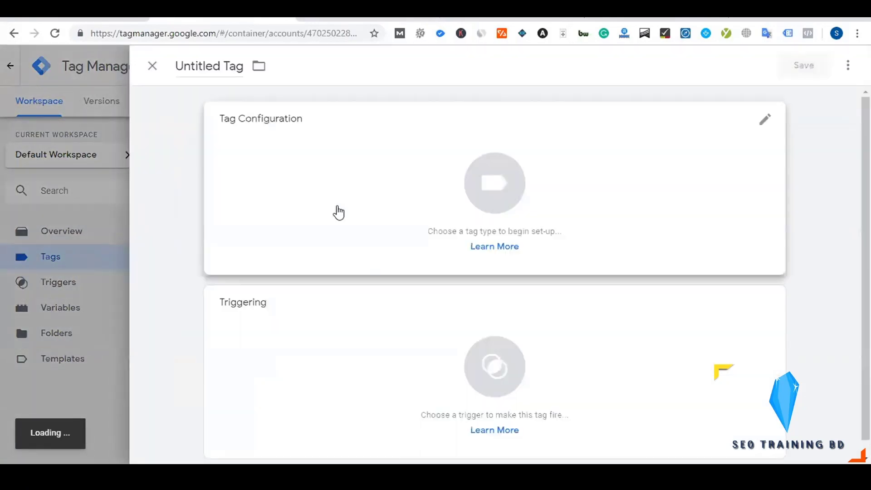
left_click(203, 64)
type("F")
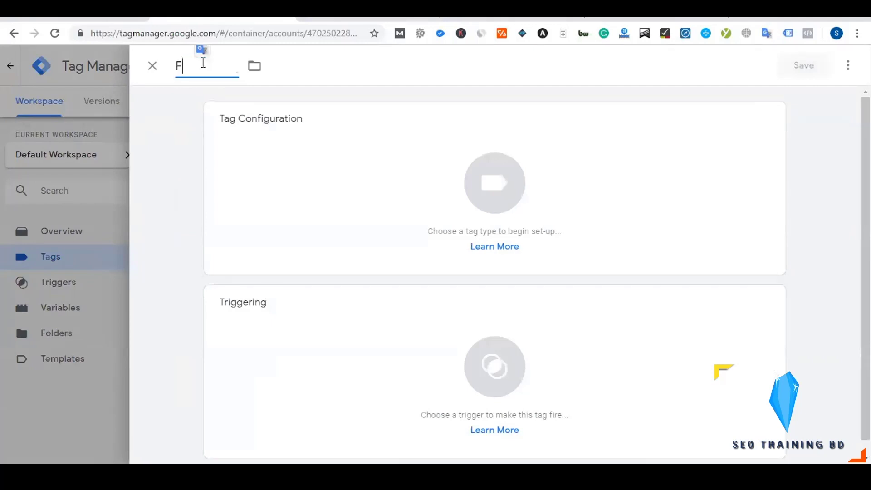
type("B - Purchase - Link")
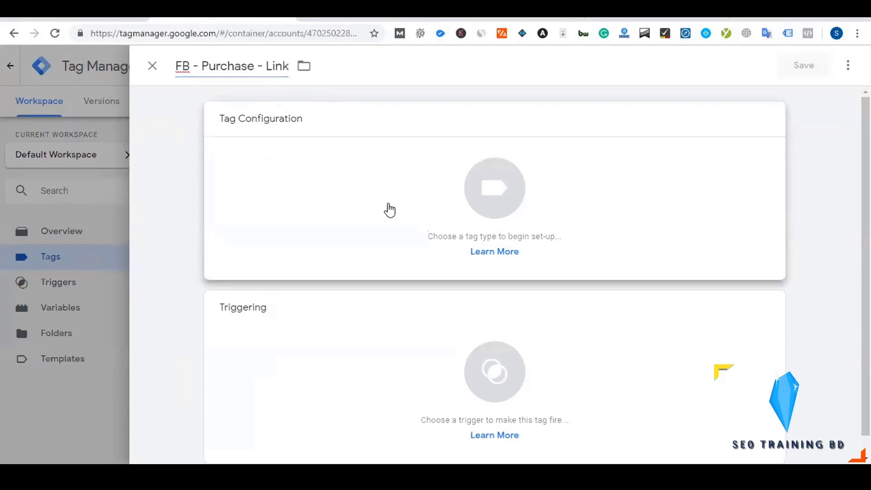
Set the tag type to Custom HTML and paste the copied Purchase event code into it.
left_click(381, 207)
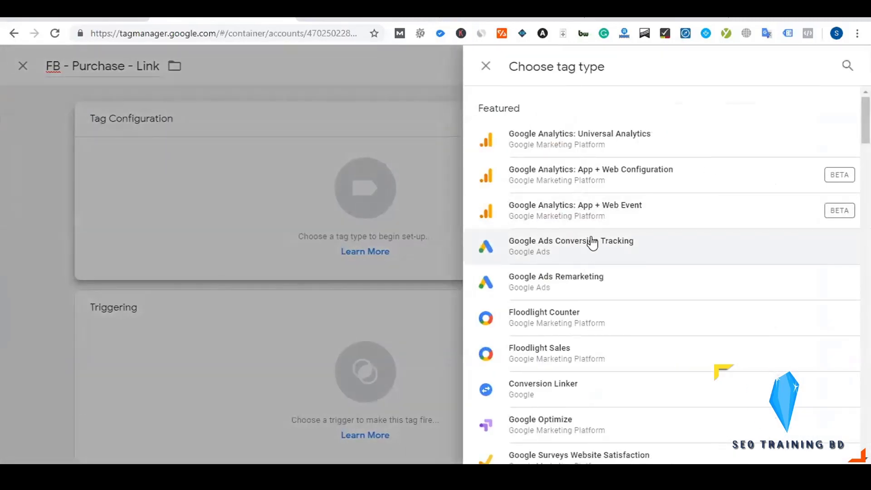
scroll(591, 241, "down", 5)
left_click(464, 273)
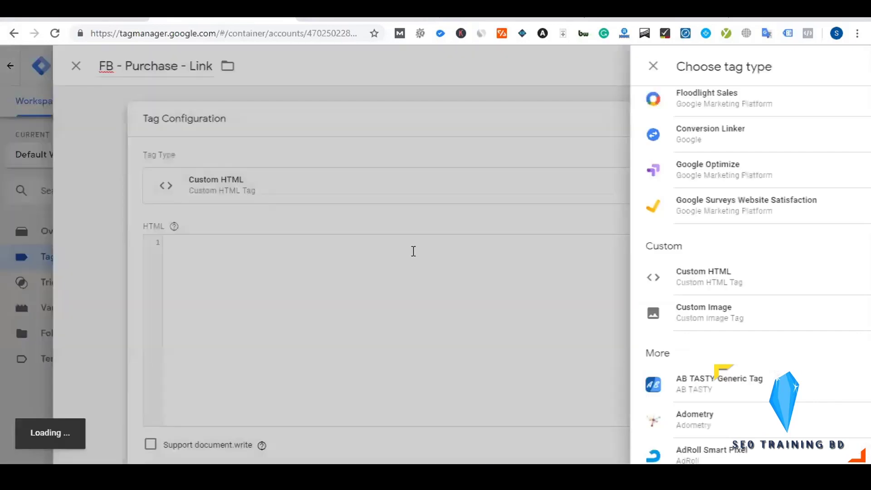
key("ctrl+v")
scroll(335, 158, "down", 3)
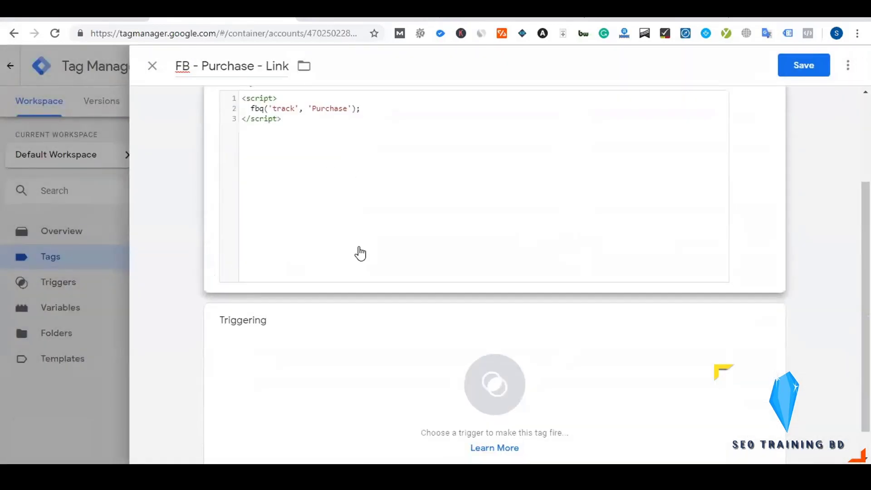
Create a new firing trigger for the tag, named "Purchase", with the Page View trigger type.
scroll(358, 251, "down", 1)
left_click(415, 340)
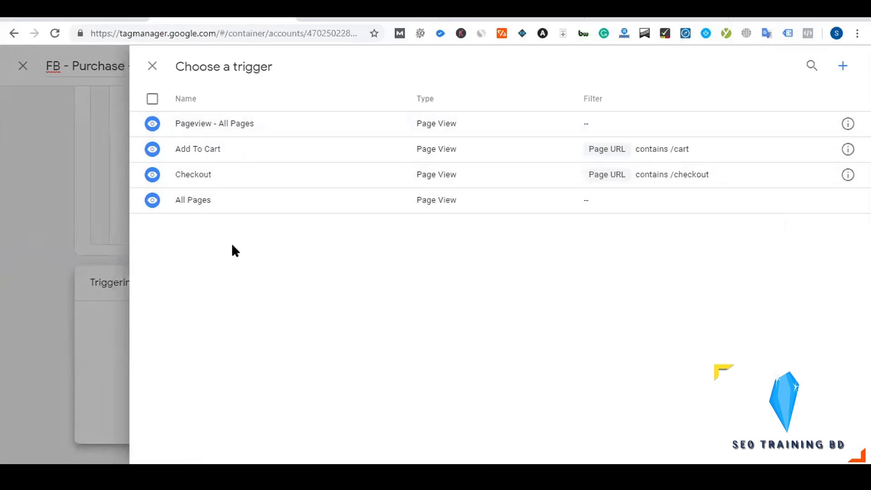
left_click(843, 68)
left_click(216, 68)
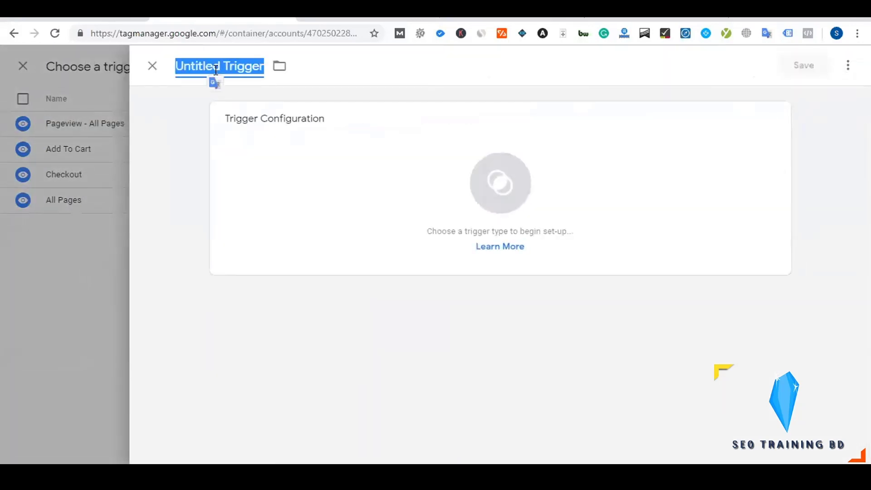
type("Purchase")
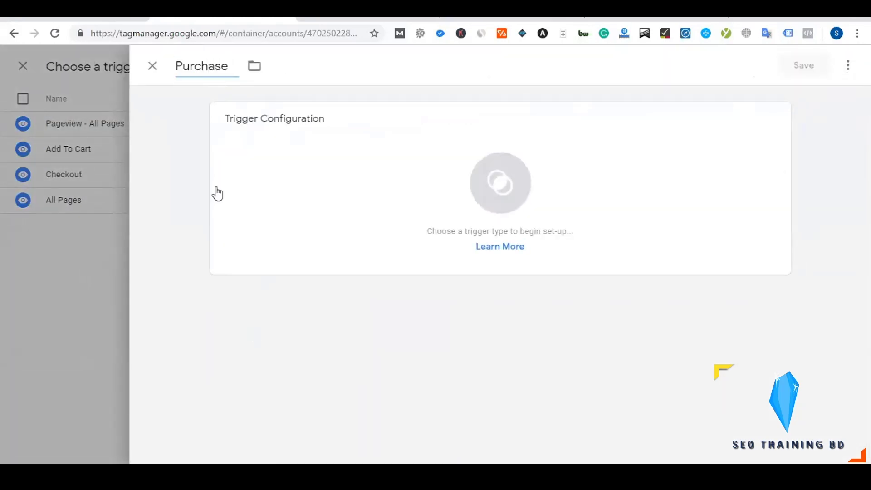
left_click(498, 195)
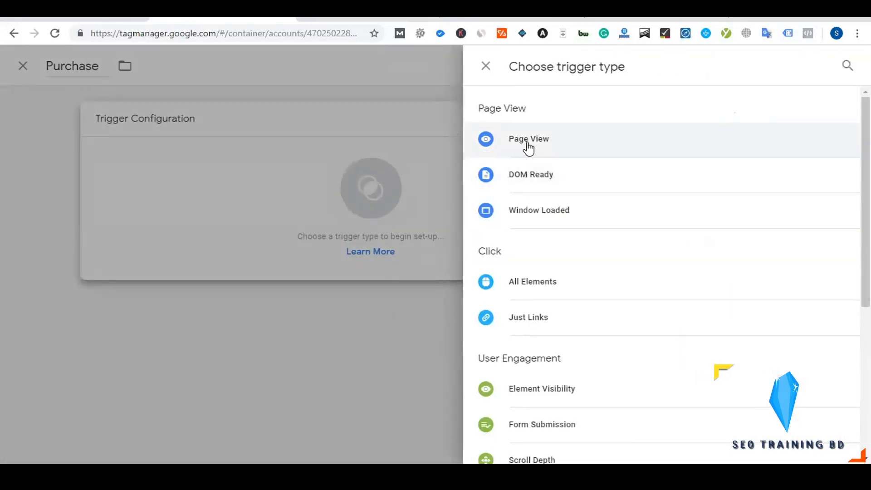
left_click(527, 143)
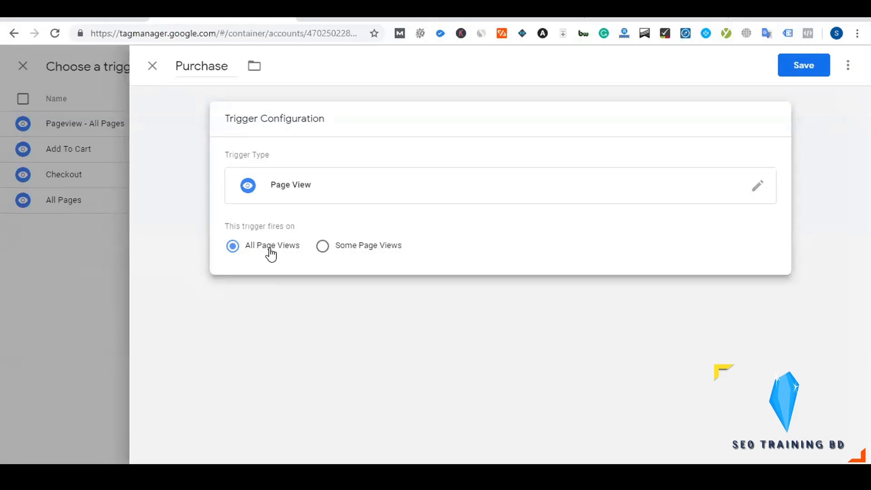
Make the trigger fire only on some page views, with a Page URL contains condition.
left_click(367, 254)
left_click(322, 297)
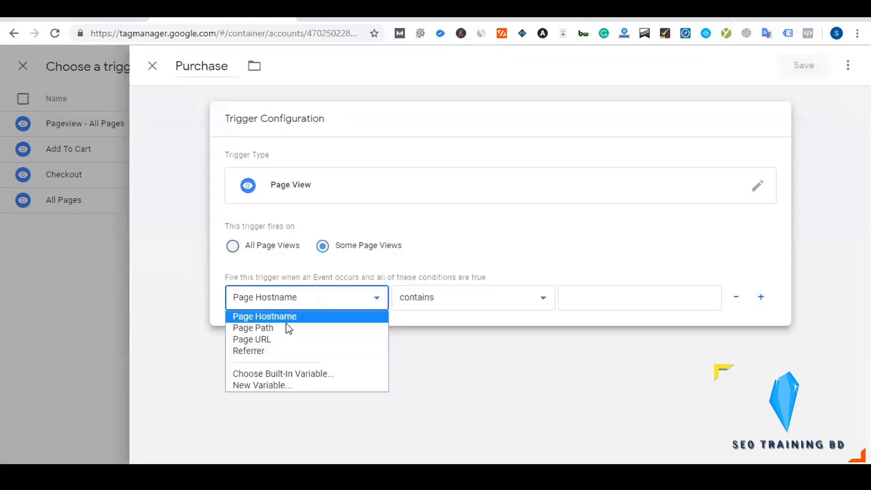
left_click(272, 340)
left_click(607, 293)
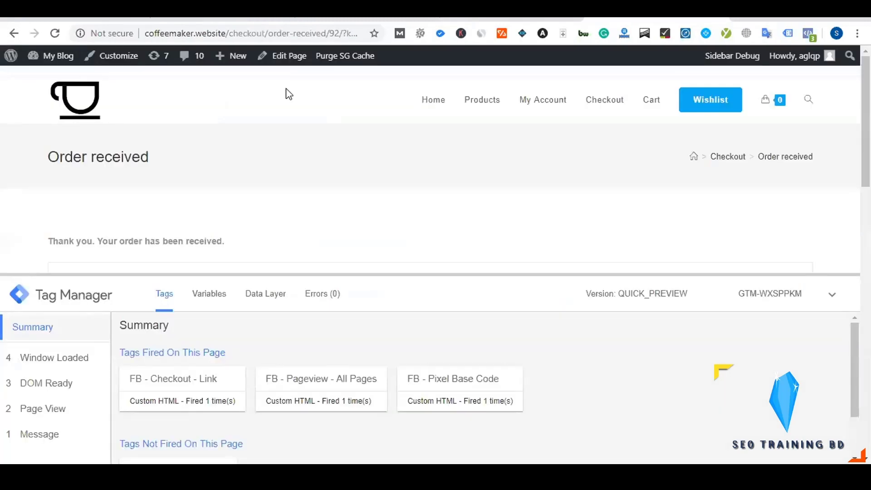
Copy "/order-received" from the order confirmation page's address into the trigger's Page URL condition, and save the trigger and the tag.
left_click_drag(268, 33, 326, 33)
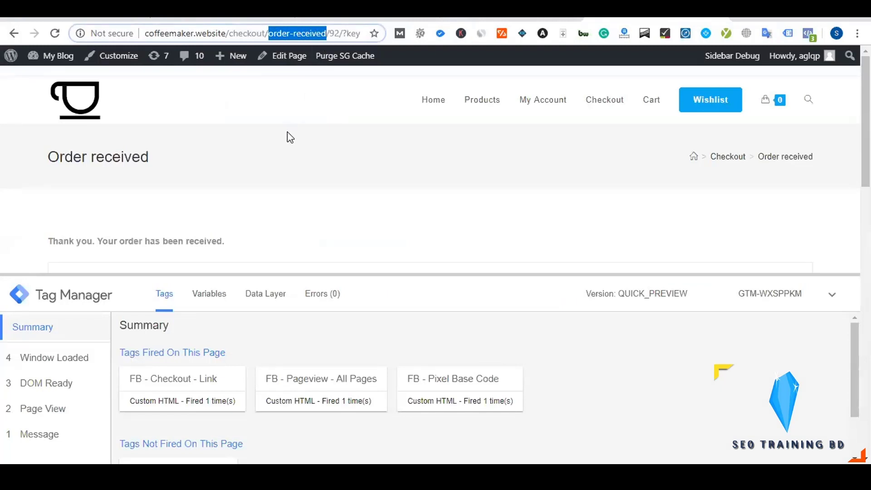
left_click_drag(265, 33, 326, 33)
key("ctrl+c")
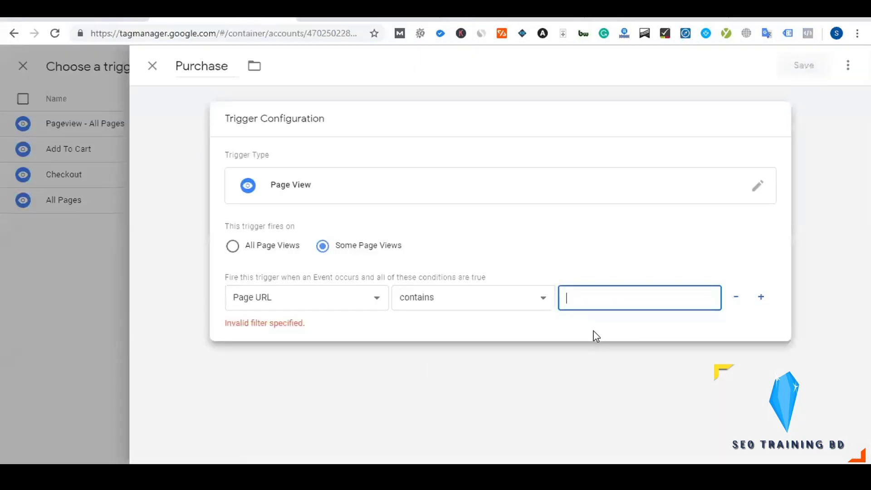
key("ctrl+v")
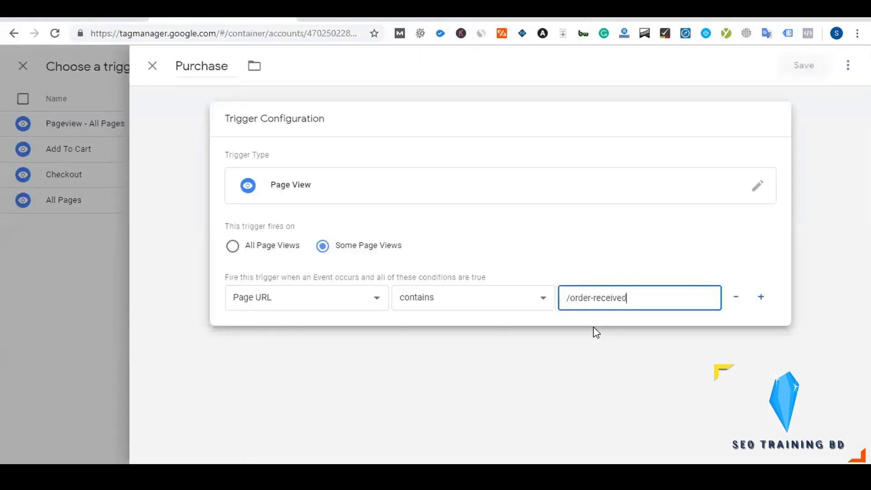
left_click(587, 373)
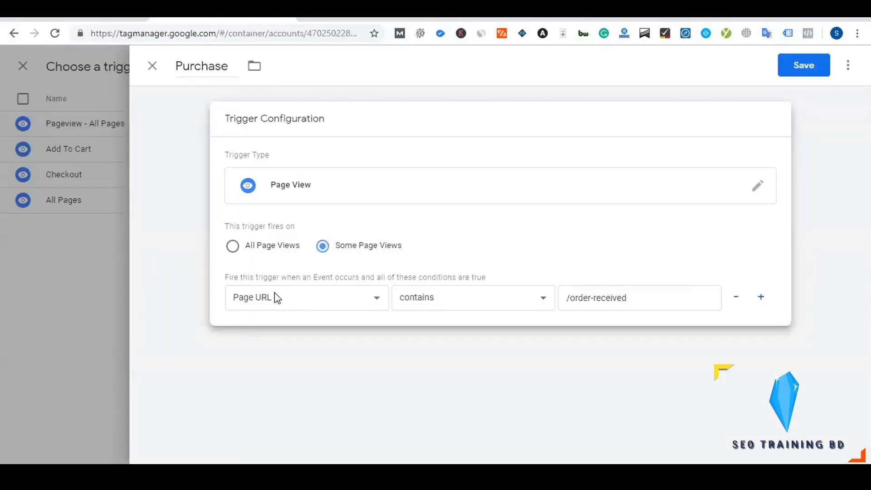
left_click(802, 80)
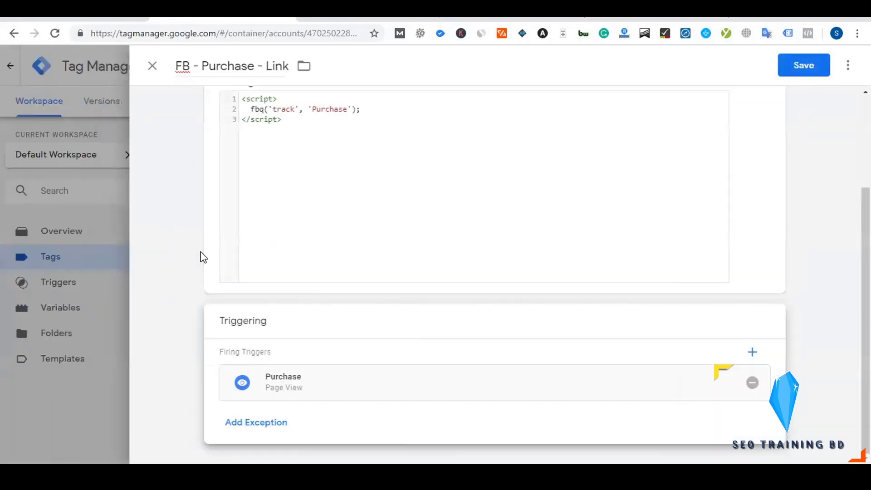
left_click(811, 67)
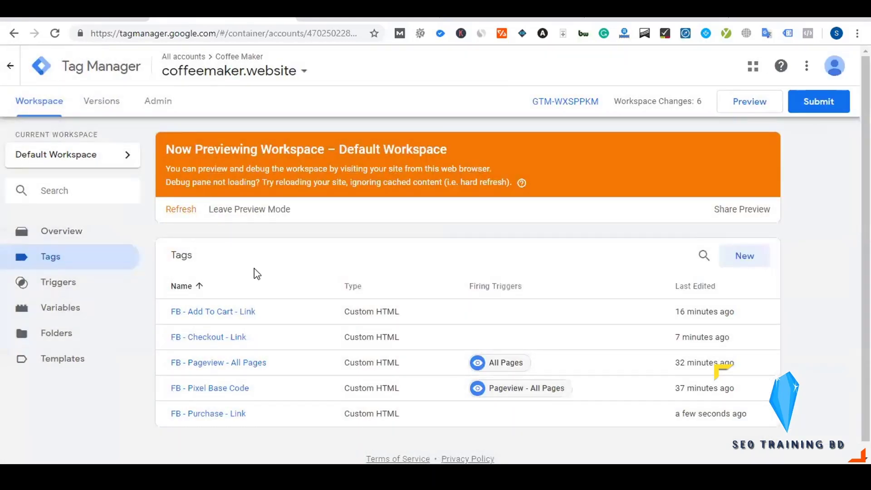
Reload the order confirmation page in the store and check which tags fire in the Tag Manager preview pane.
scroll(254, 268, "down", 1)
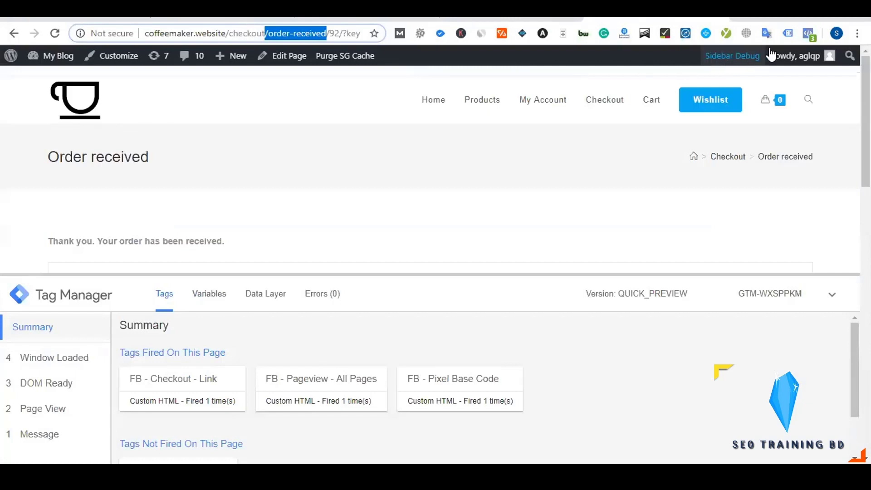
left_click(807, 34)
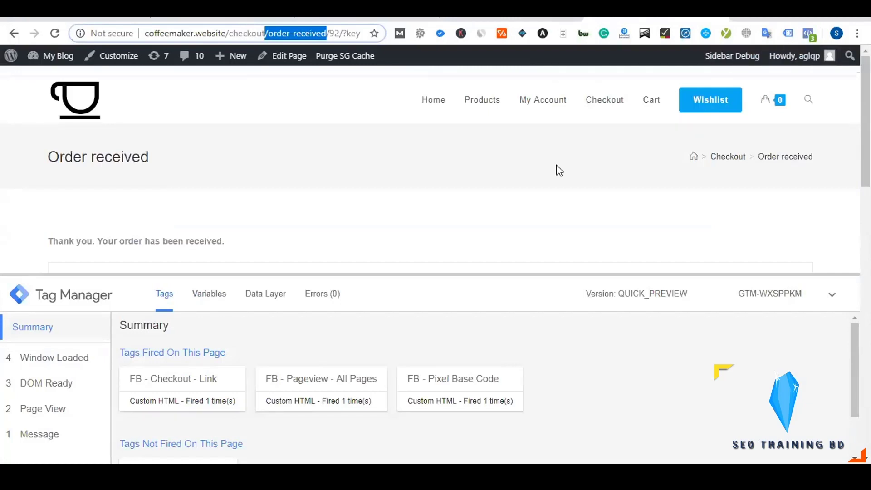
left_click(514, 192)
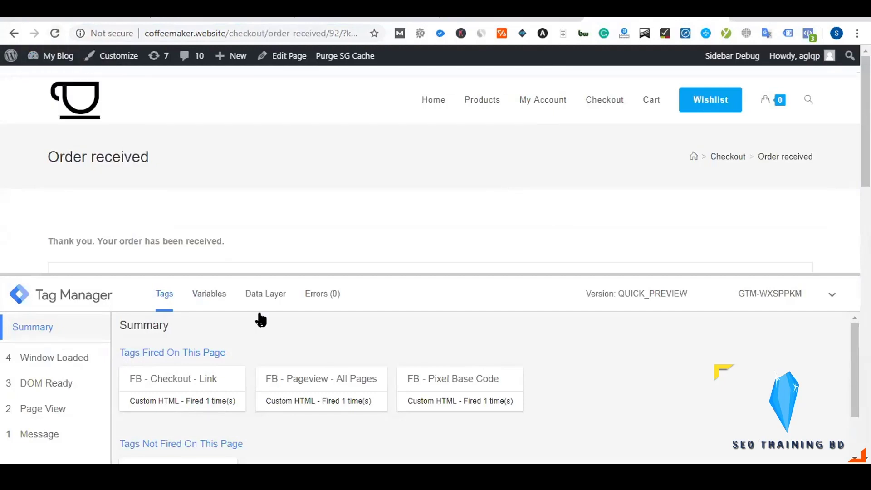
left_click(56, 36)
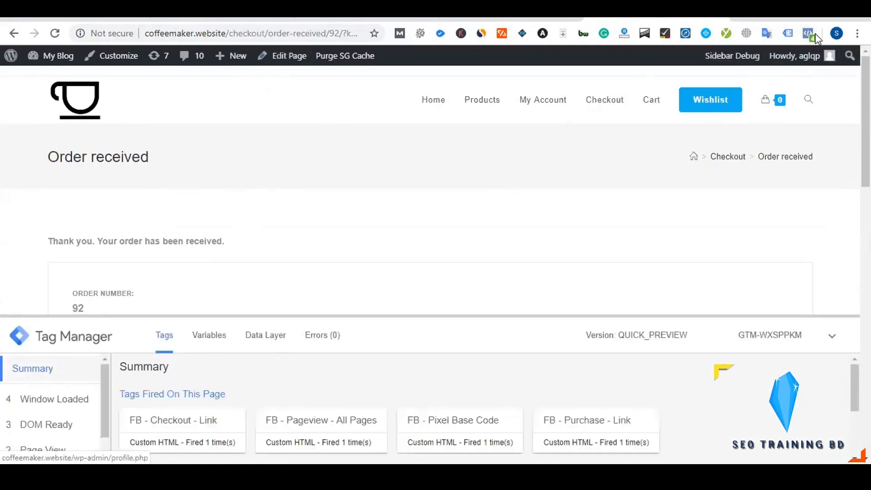
left_click_drag(431, 314, 432, 249)
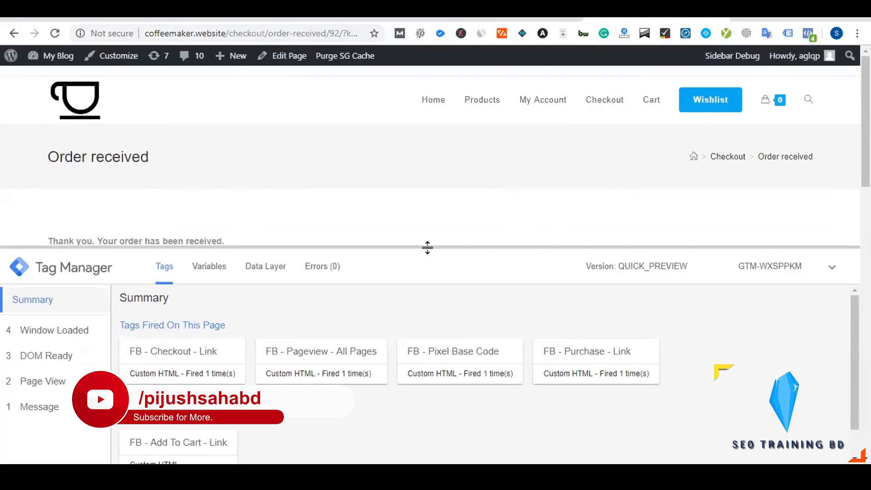
left_click_drag(422, 247, 434, 296)
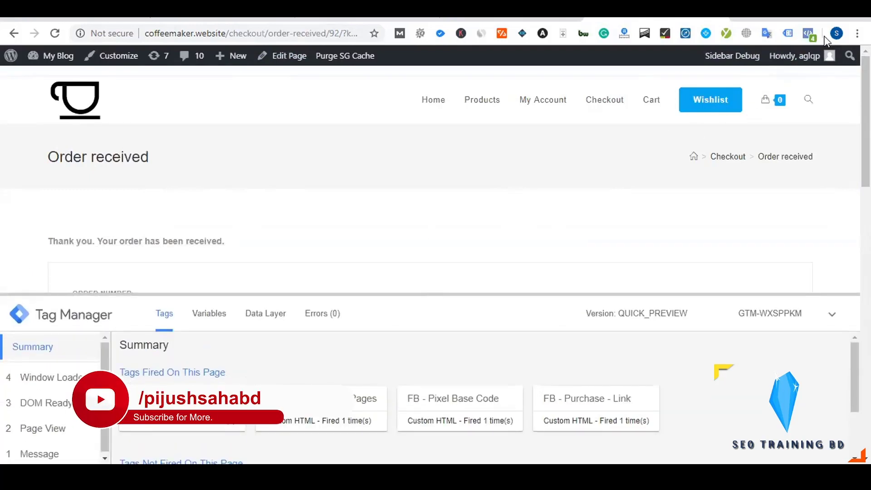
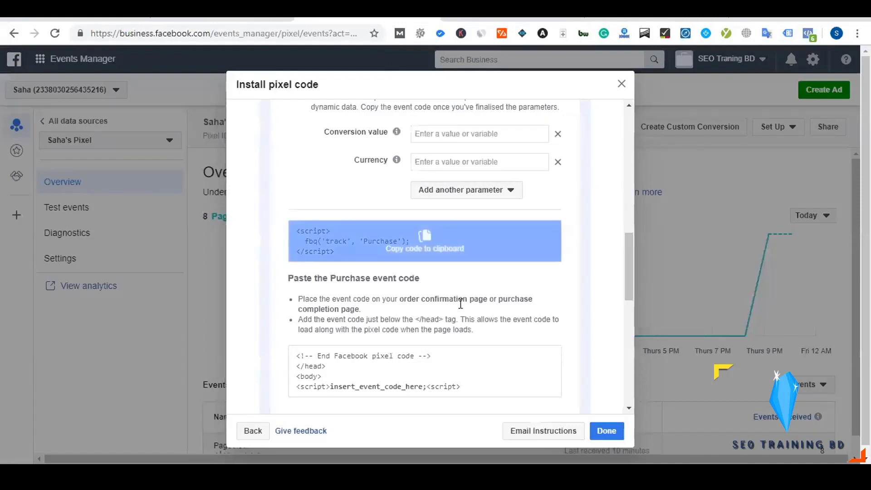
In Facebook Events Manager, collapse the Purchase event and look through the other e-commerce and retail events.
scroll(484, 293, "up", 4)
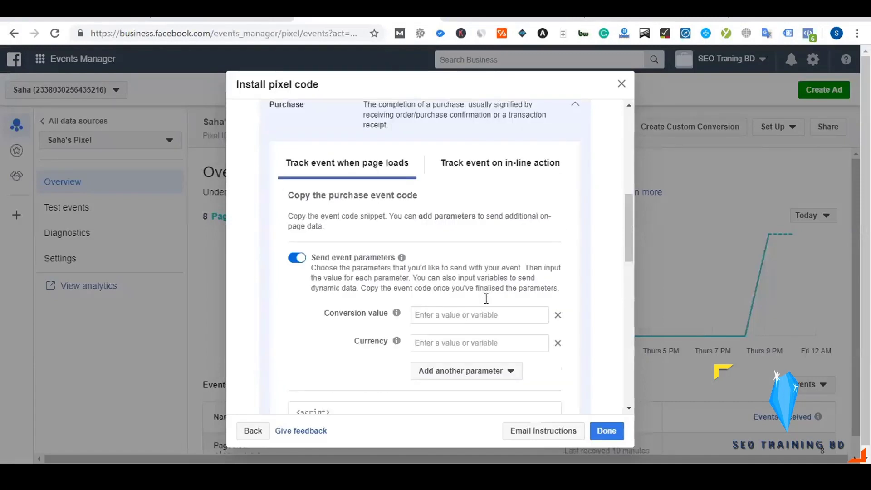
left_click(375, 136)
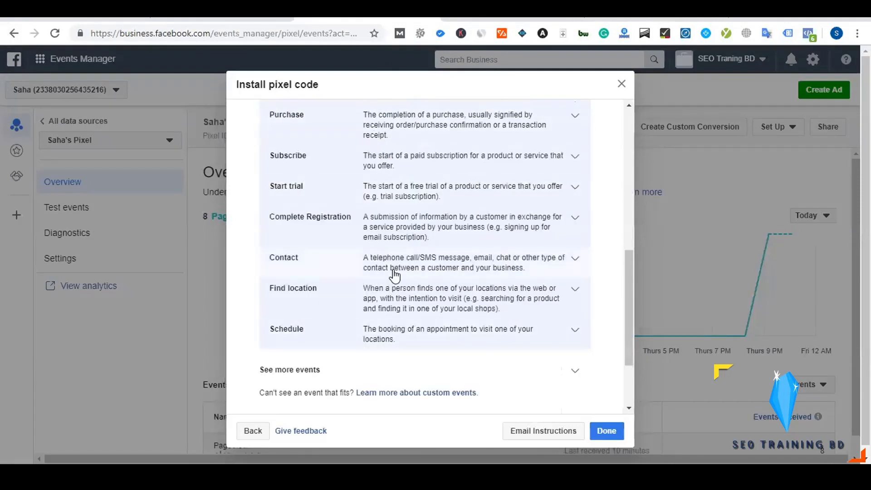
scroll(394, 275, "up", 3)
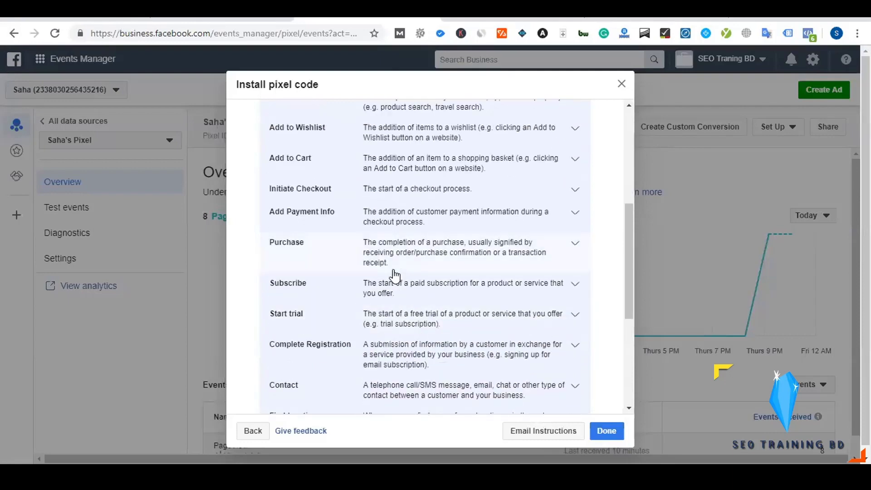
scroll(395, 275, "up", 3)
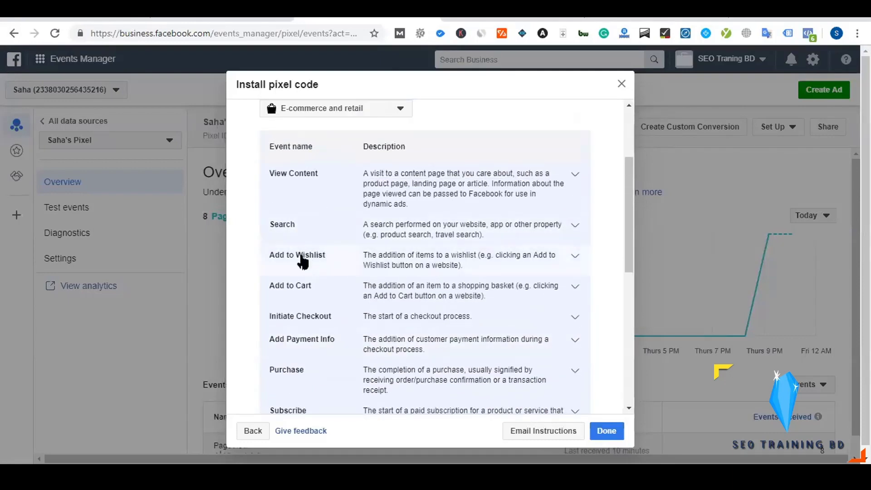
Switch to the store, go to its home page and search the site for "coffee maker".
left_click(656, 20)
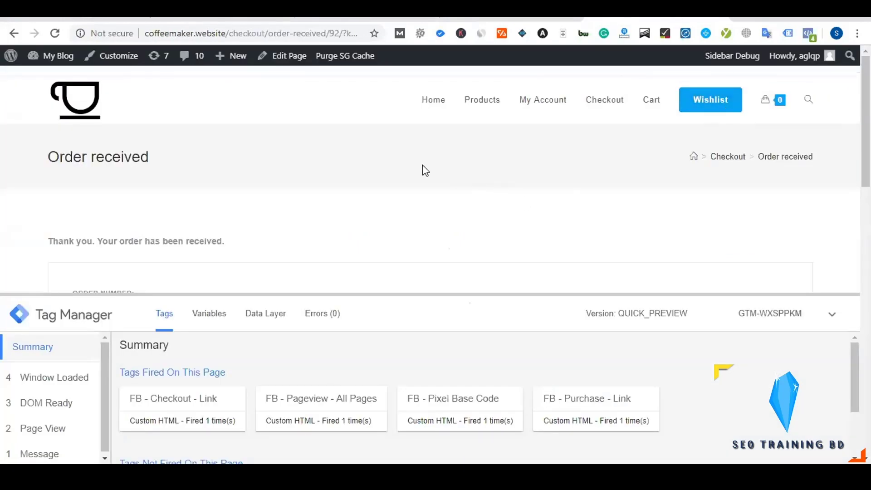
key("F5")
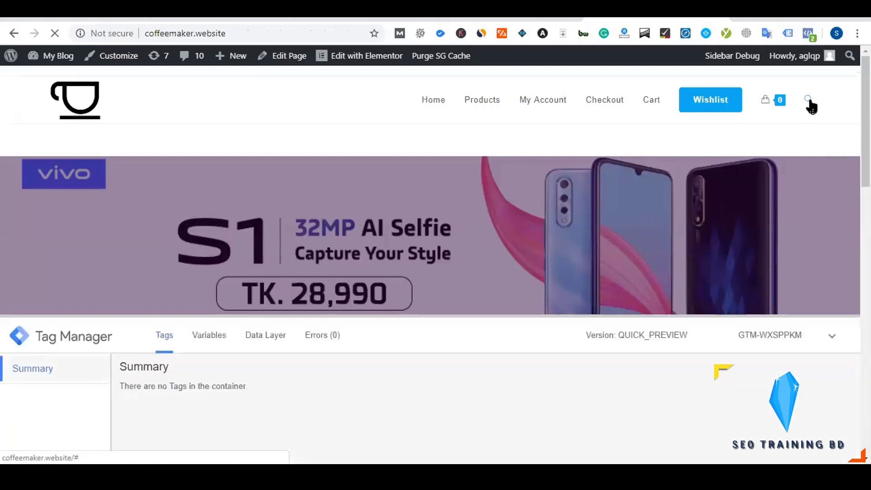
left_click(809, 105)
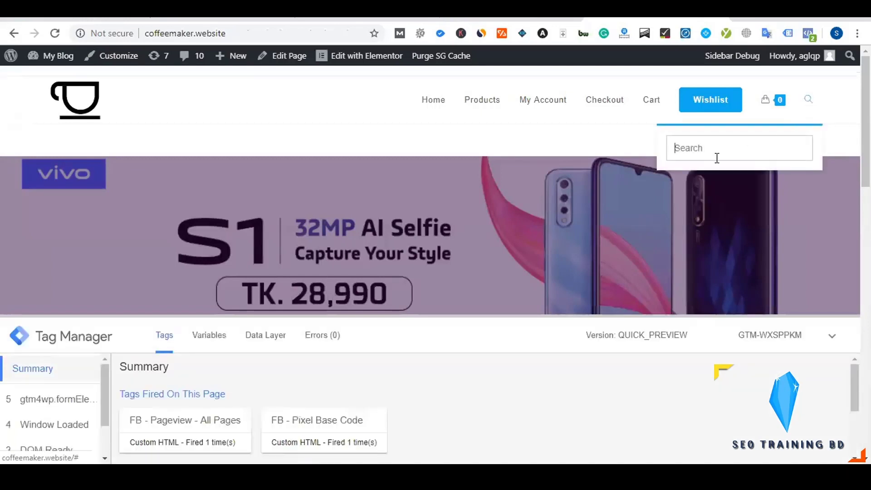
left_click(700, 148)
type("coffee maker")
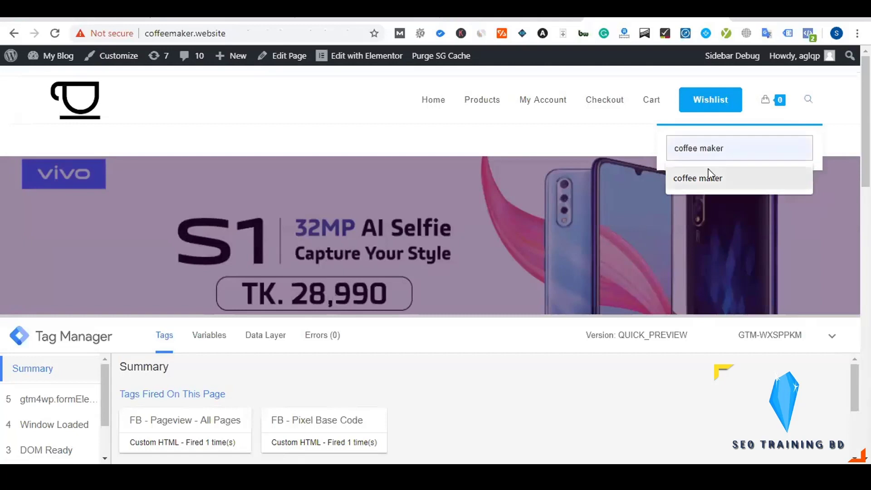
left_click(707, 170)
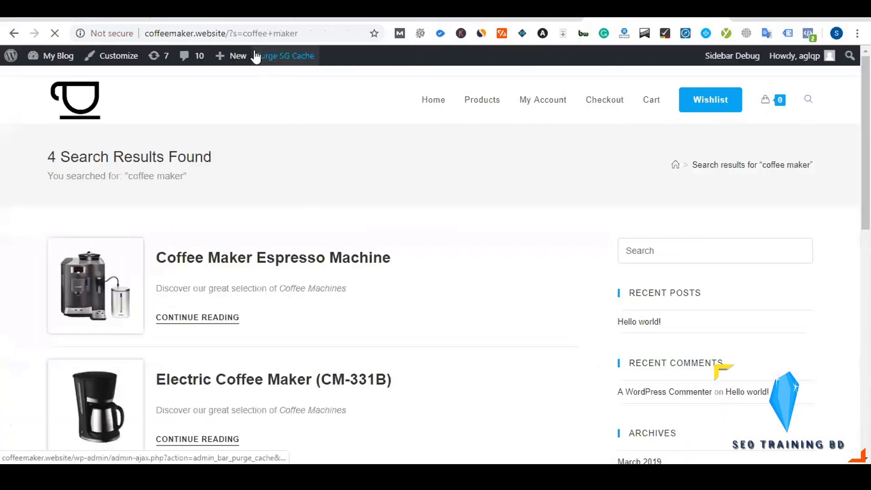
Examine the search results page's address, and run another site search for "coffee" from the home page.
left_click(235, 33)
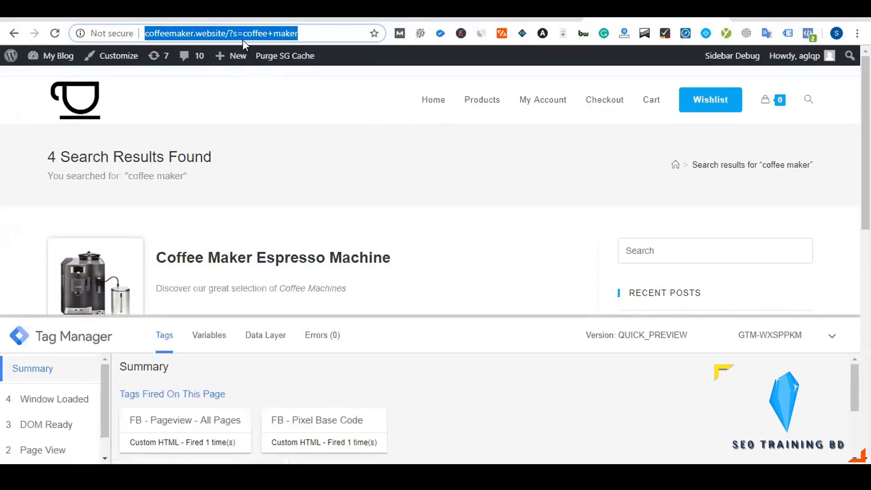
left_click(77, 98)
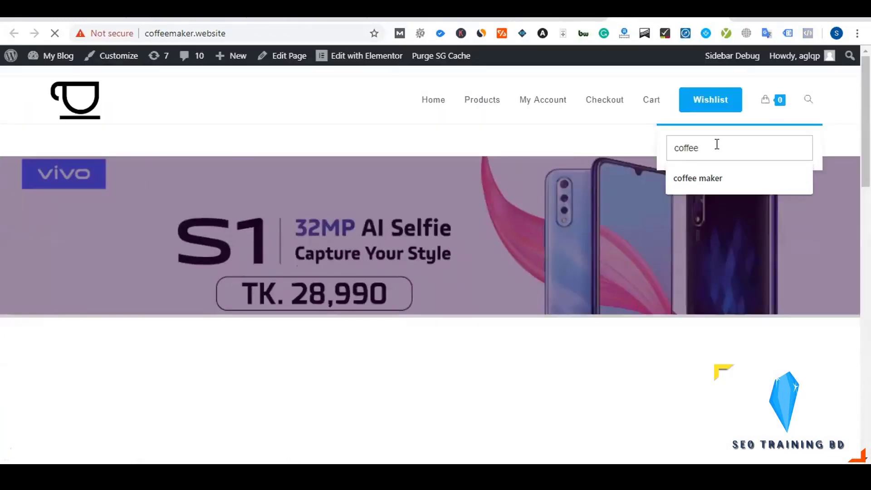
key("Return")
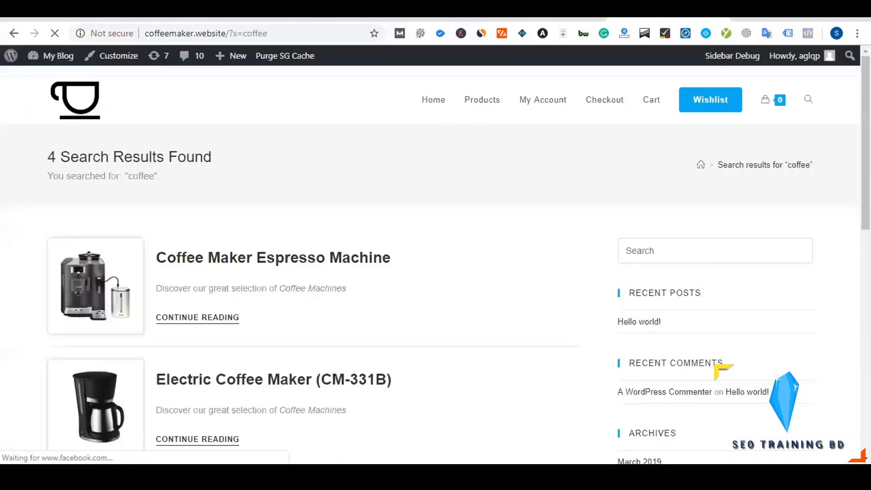
Compare the addresses of the "coffee maker" and "coffee" search results pages, highlighting the shared "/?s" part.
left_click(272, 34)
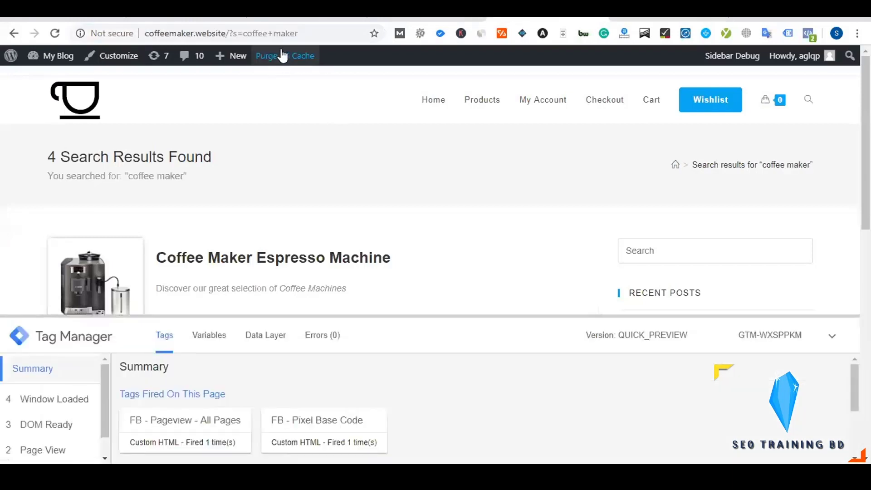
left_click(293, 34)
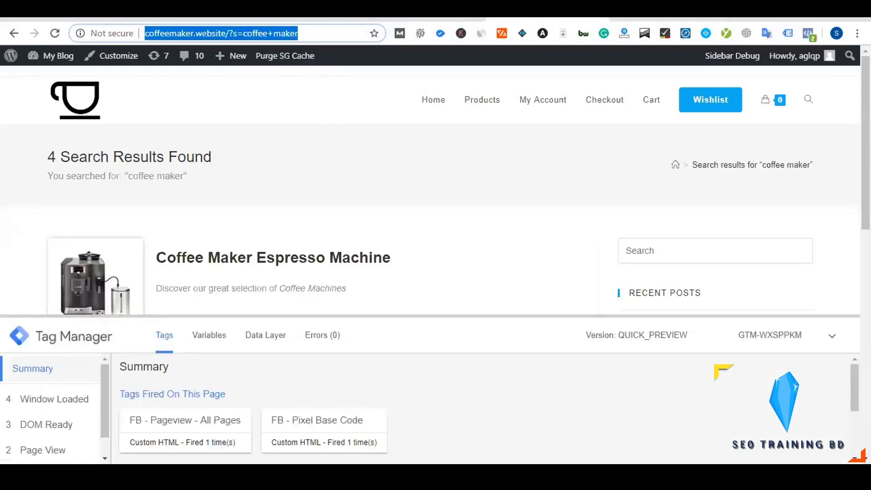
left_click(227, 34)
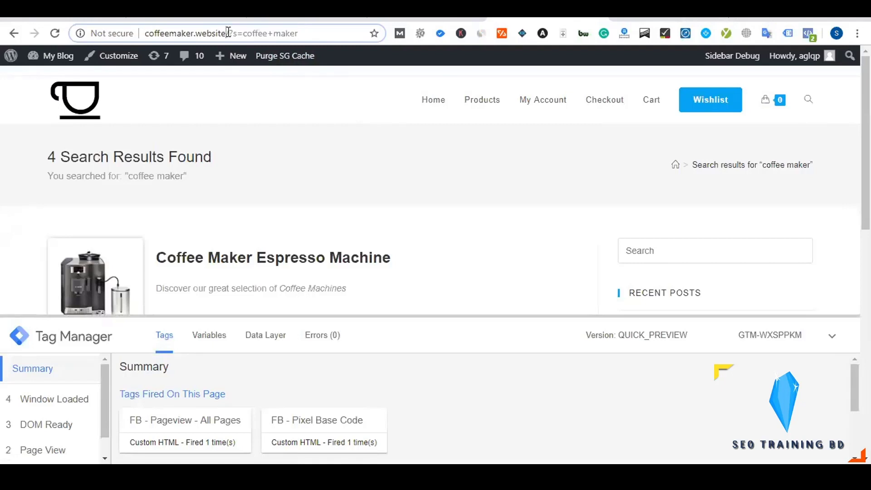
key("shift+Right")
key("shift+Right")
key("shift+Right")
left_click(658, 18)
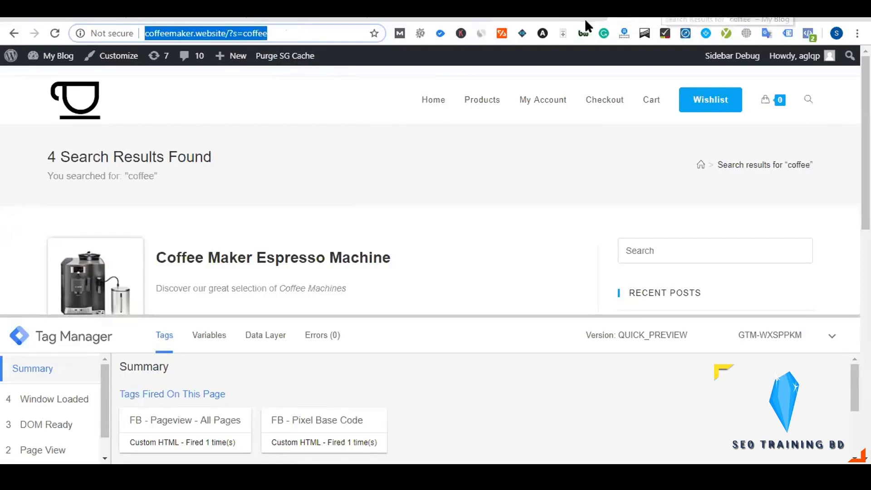
key("ctrl+shift+Tab")
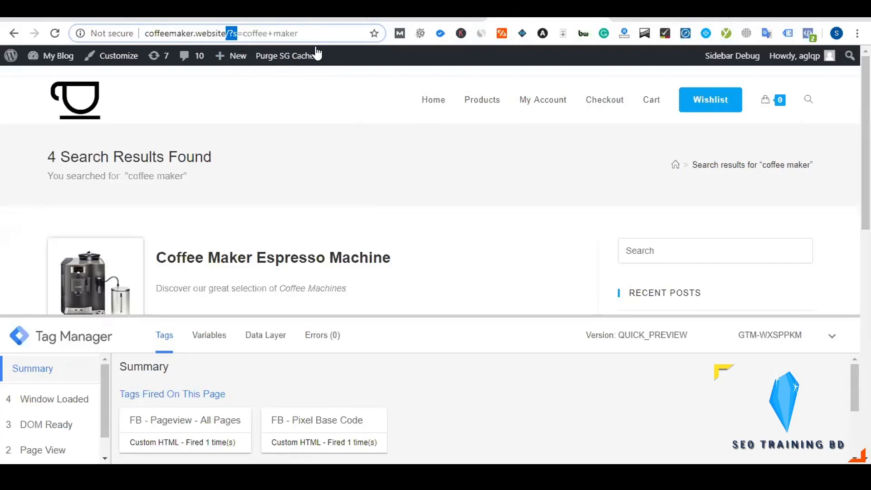
left_click_drag(243, 33, 311, 29)
left_click(274, 34)
left_click_drag(236, 30, 238, 30)
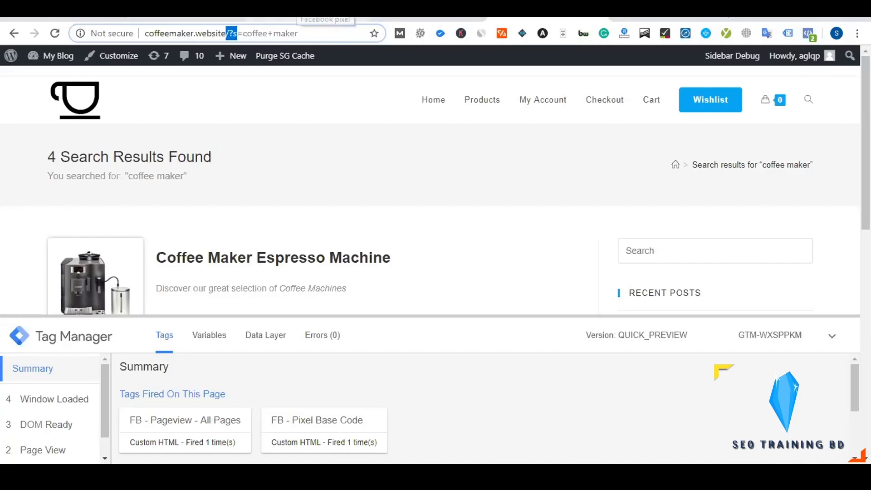
Switch to Facebook Events Manager, reload the pixel overview and review the received events in the chart and the events table.
left_click(186, 18)
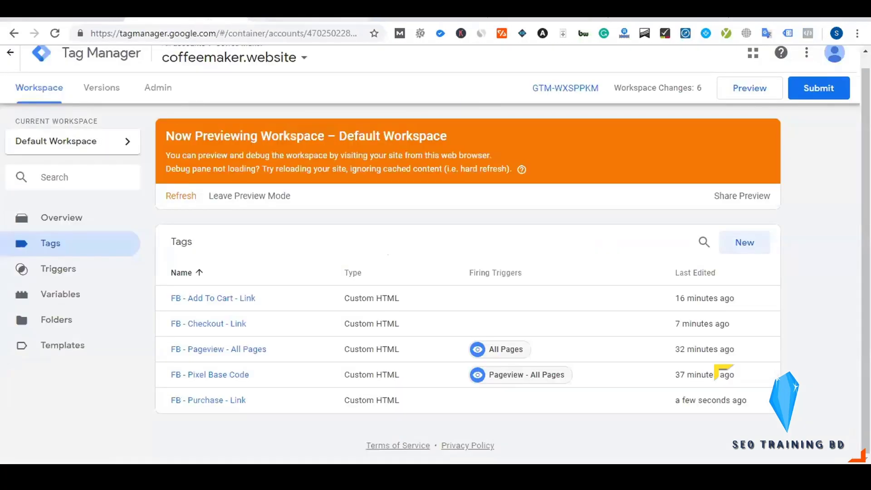
left_click(528, 18)
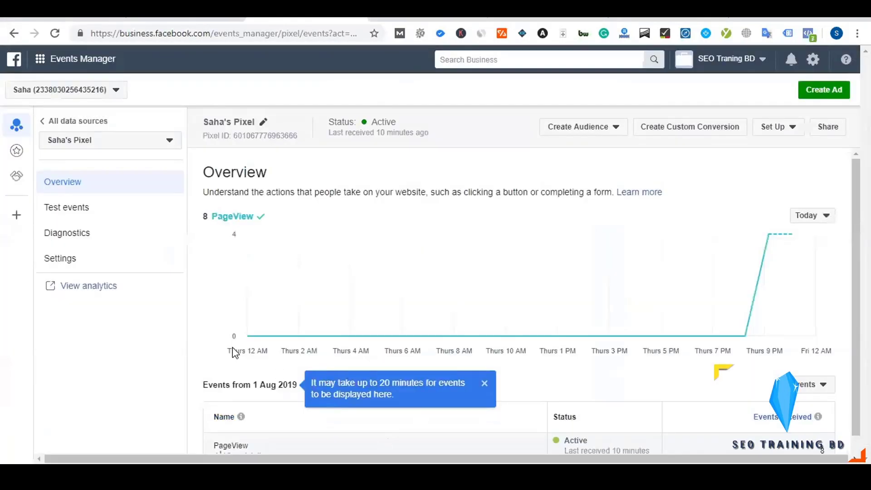
scroll(232, 347, "down", 1)
scroll(222, 200, "up", 1)
left_click(55, 33)
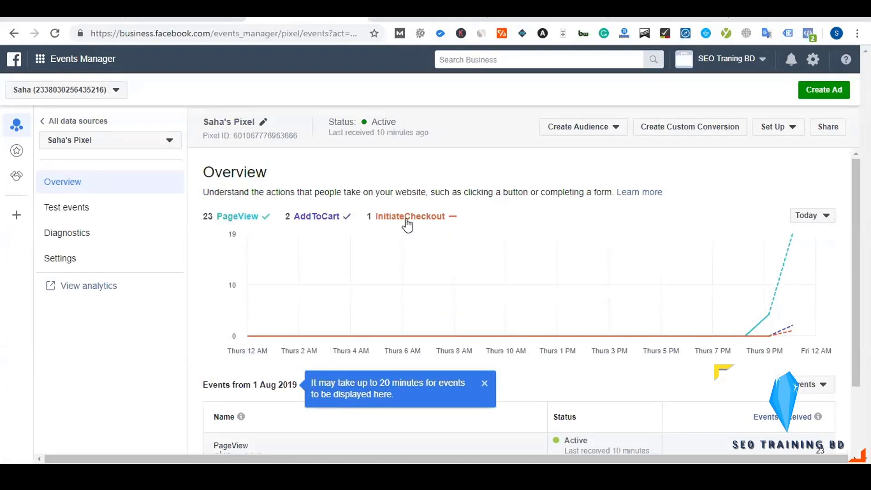
scroll(294, 298, "down", 2)
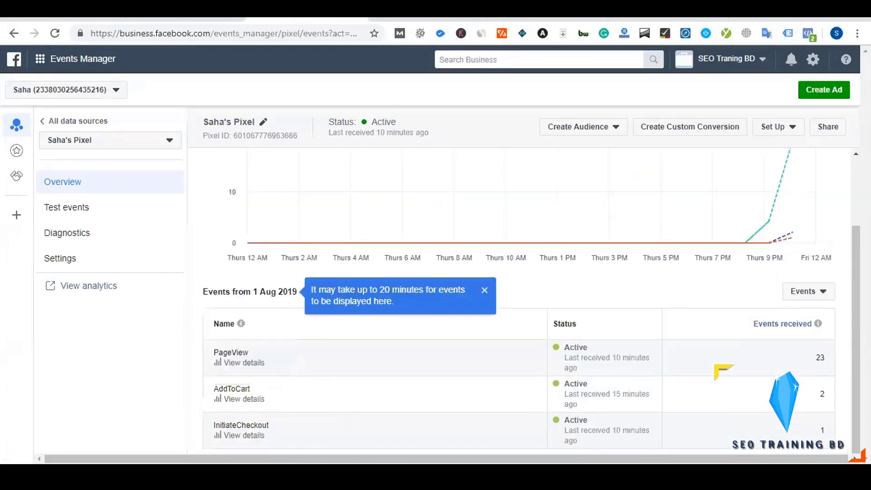
scroll(299, 394, "up", 2)
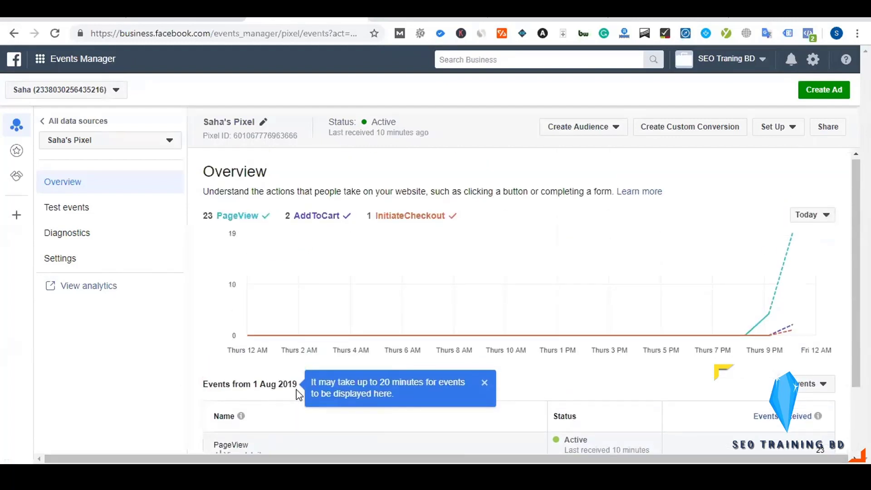
scroll(299, 395, "down", 2)
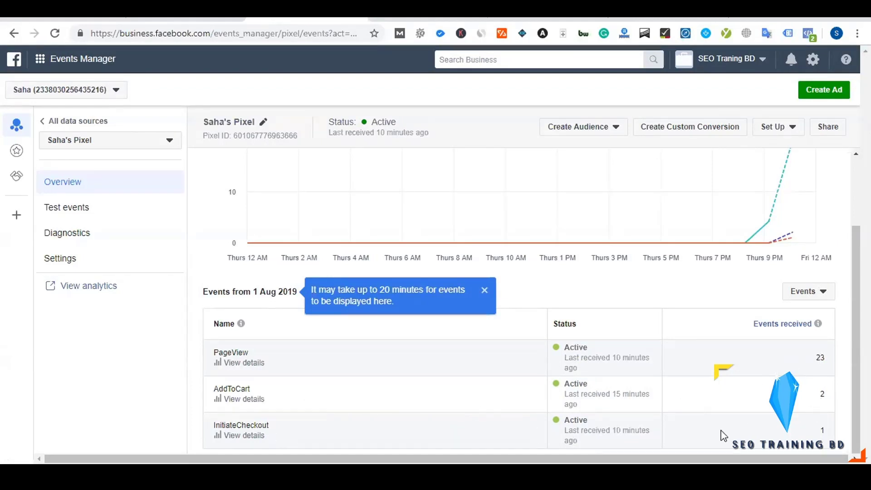
scroll(325, 276, "up", 2)
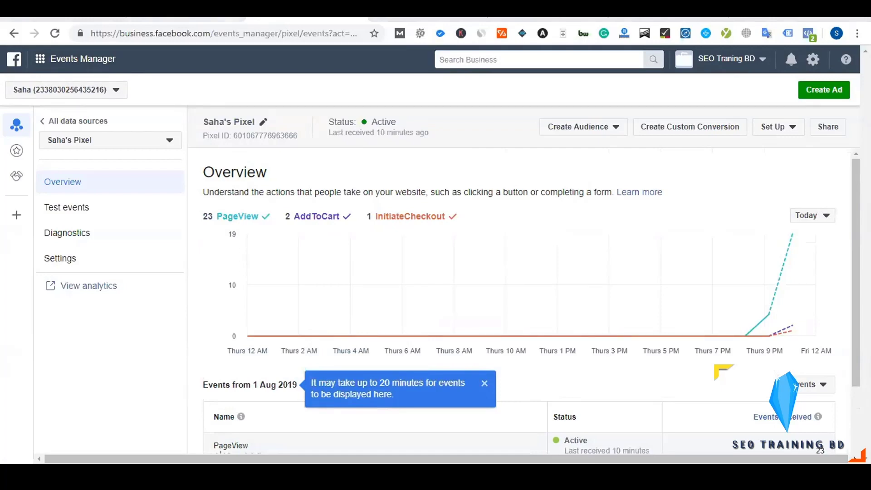
key("ctrl+Tab")
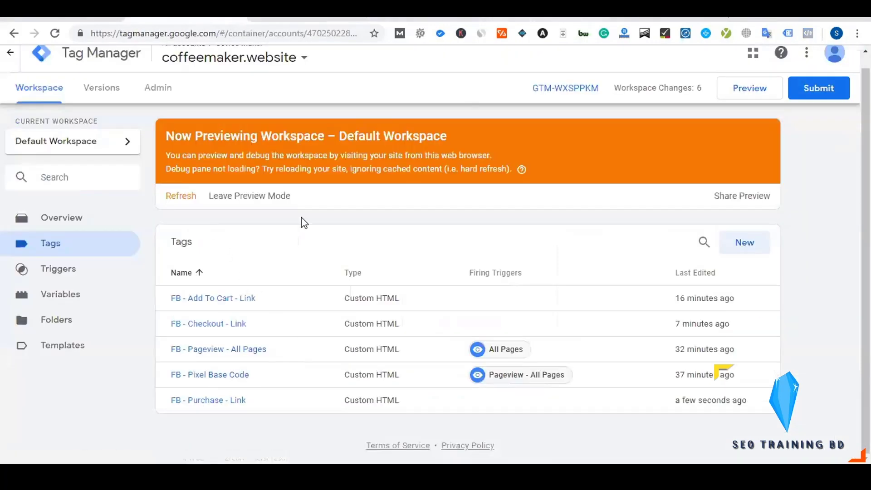
key("ctrl+Tab")
key("ctrl+Tab")
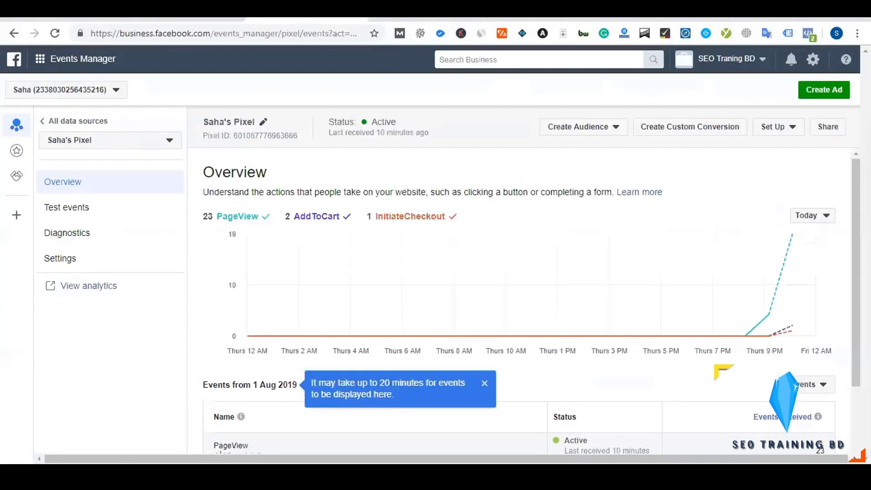
Start setting up new events with manually installed event code and copy the page-load code of the Search event.
left_click(772, 128)
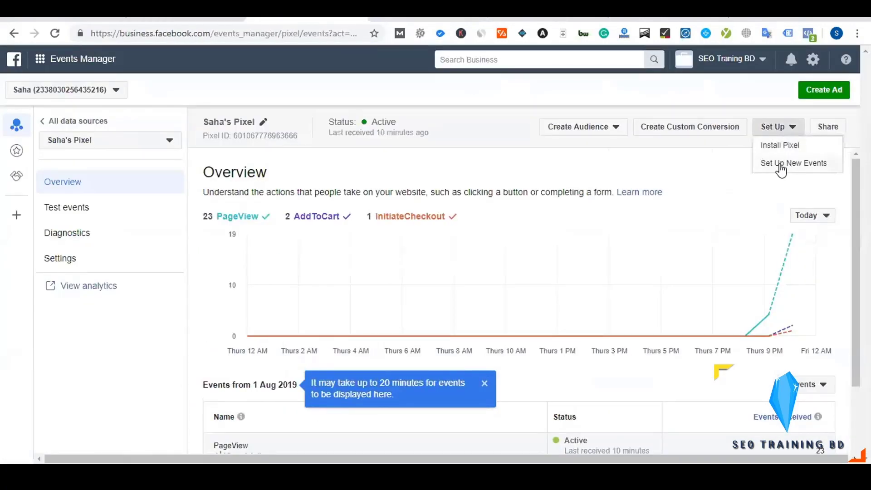
left_click(780, 165)
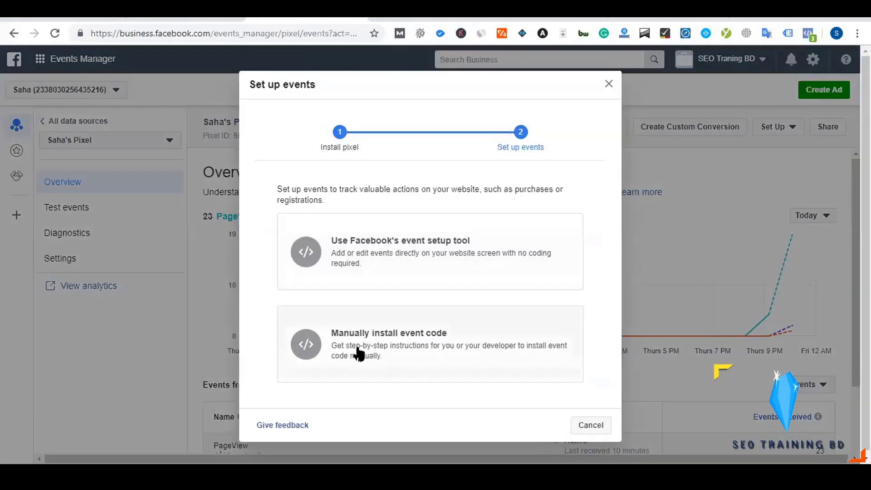
left_click(358, 351)
left_click(358, 352)
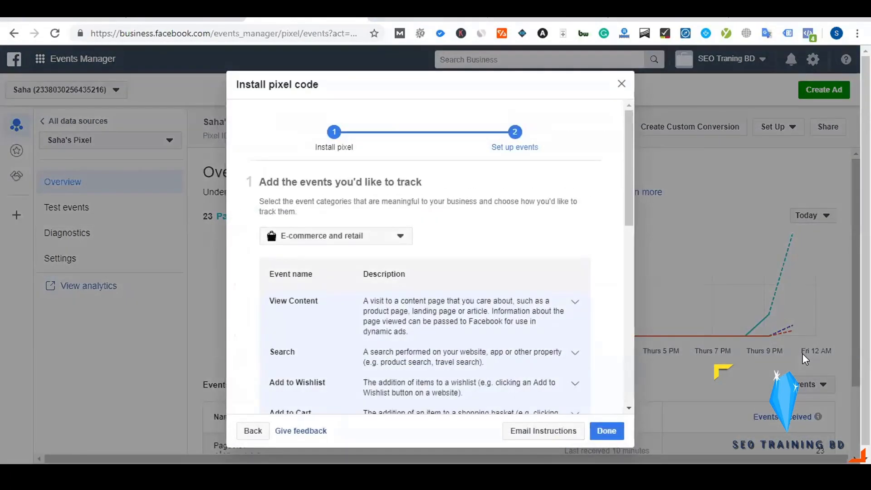
scroll(453, 245, "down", 3)
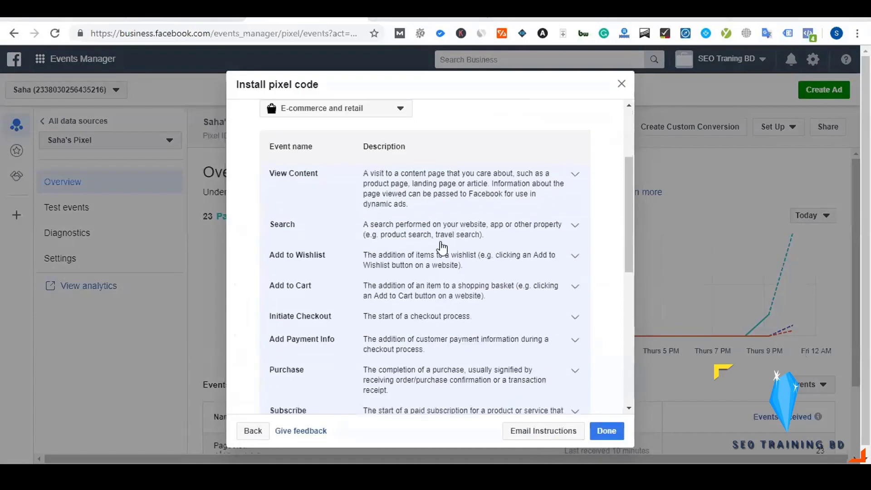
left_click(394, 239)
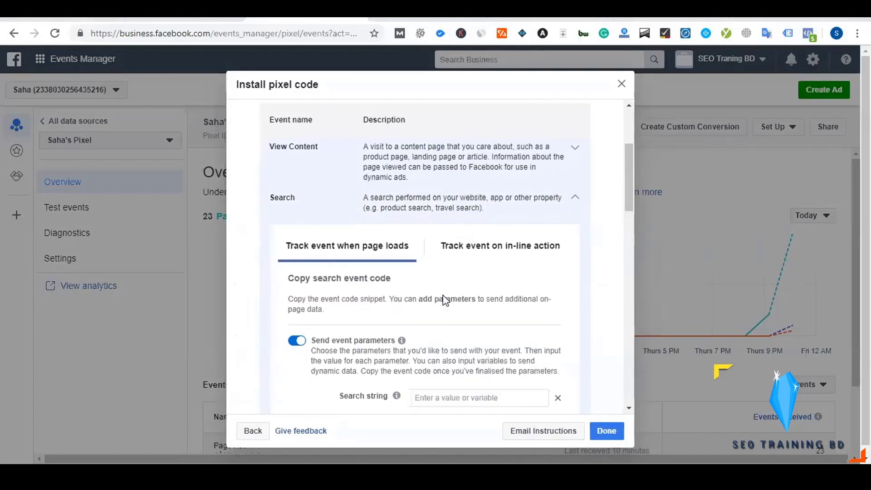
scroll(443, 300, "down", 6)
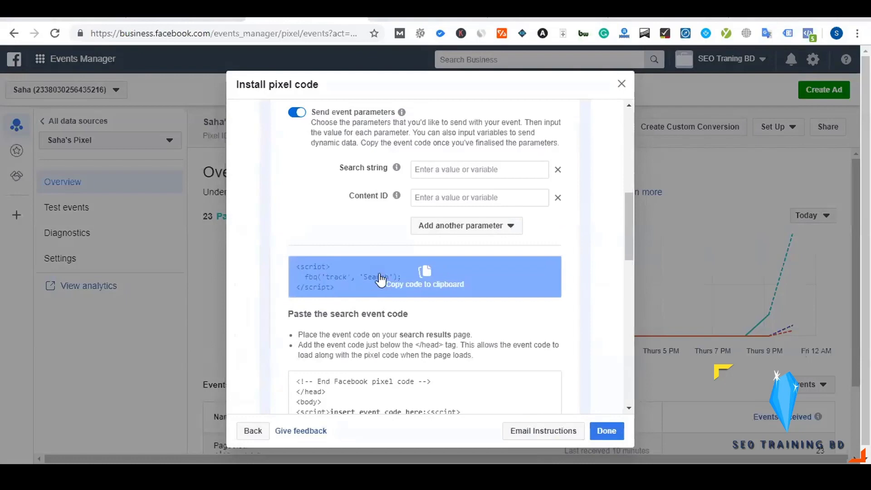
left_click(372, 280)
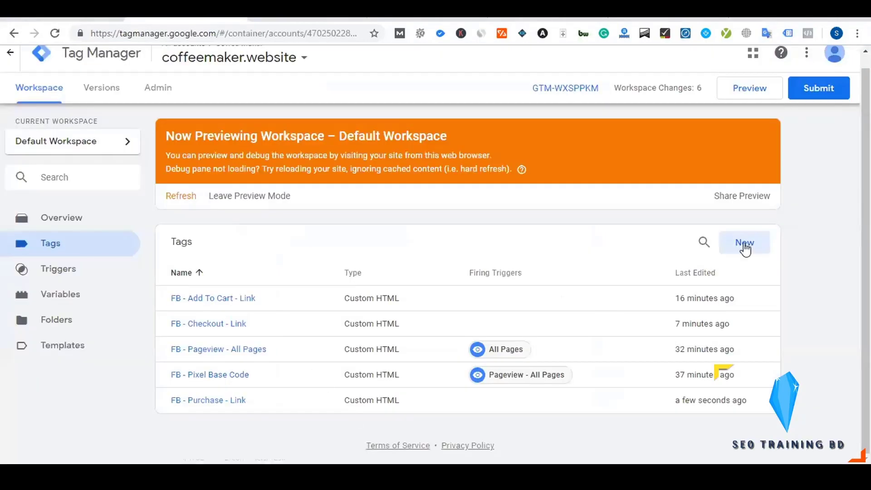
In Google Tag Manager, create a new tag and name it "FB - Search".
left_click(744, 249)
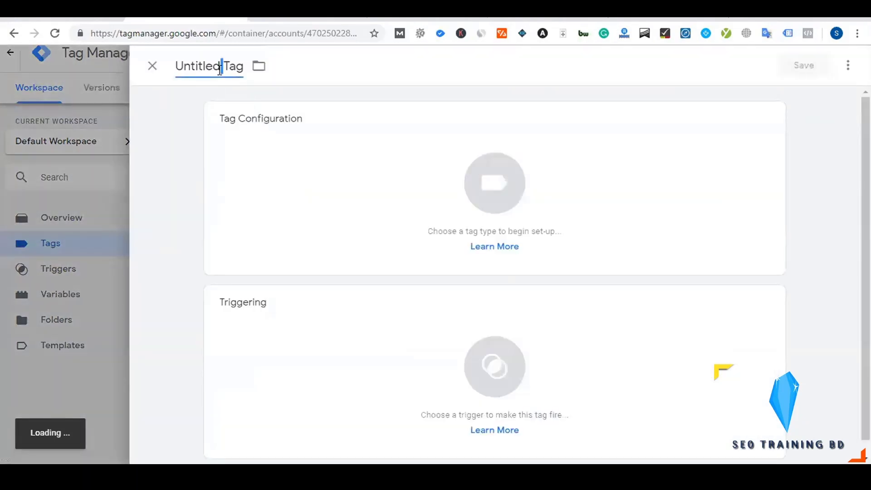
left_click(220, 67)
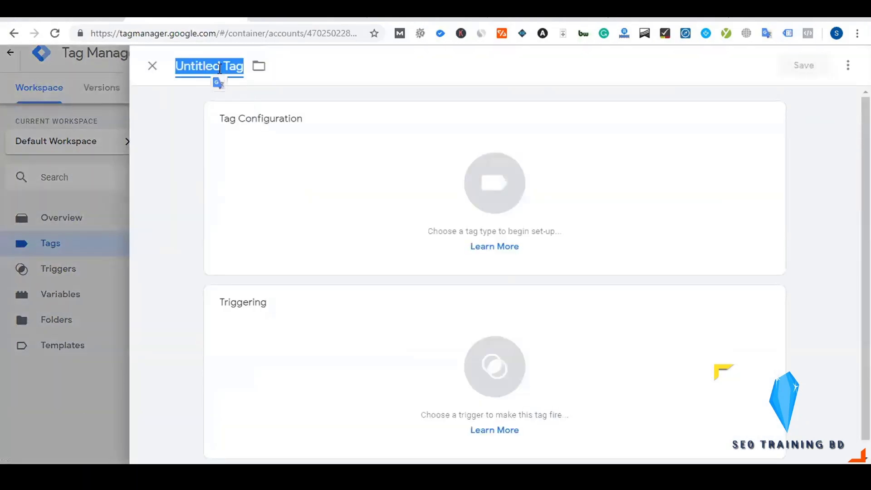
type("FB - S")
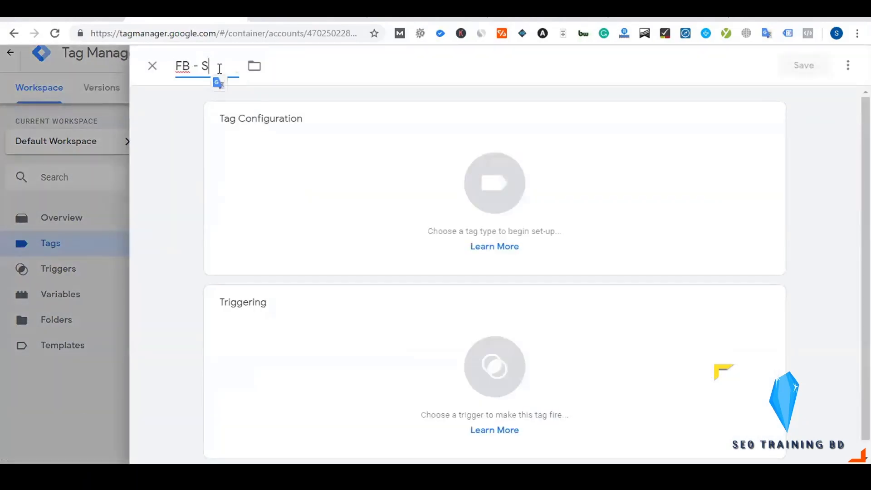
type("earch")
left_click(166, 158)
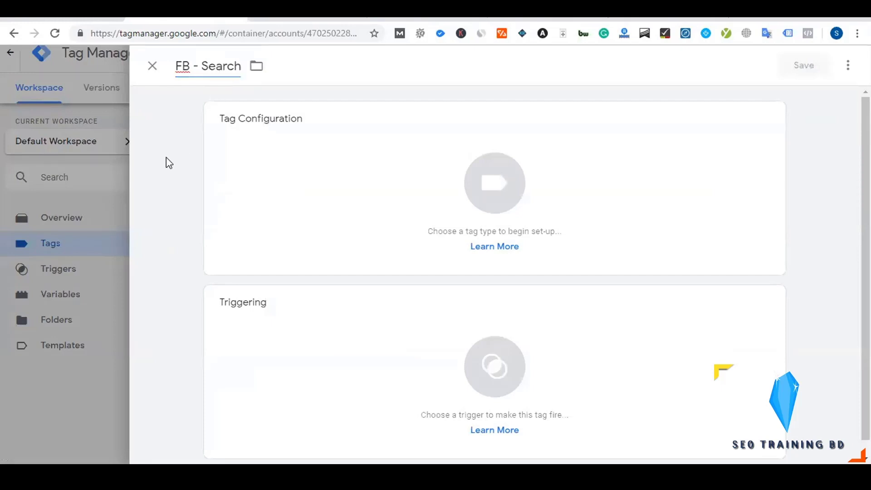
Set the tag type to Custom HTML and paste the copied Search event code into the HTML field.
left_click(472, 200)
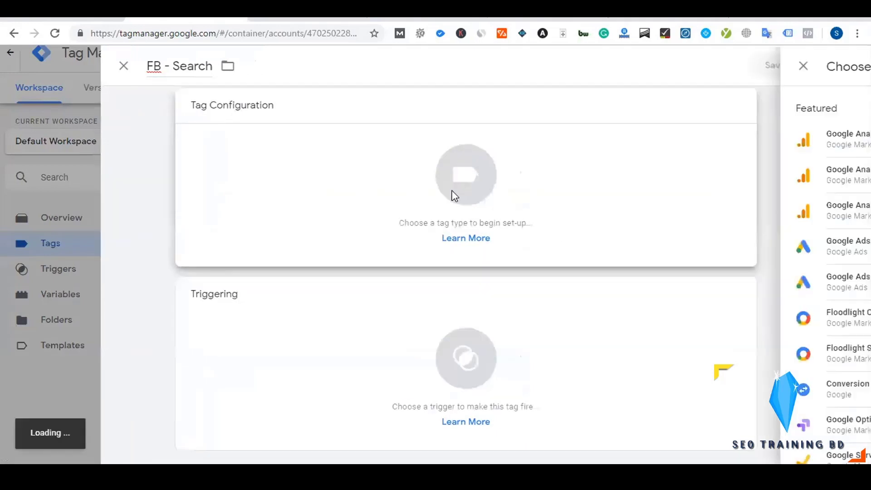
scroll(558, 196, "down", 4)
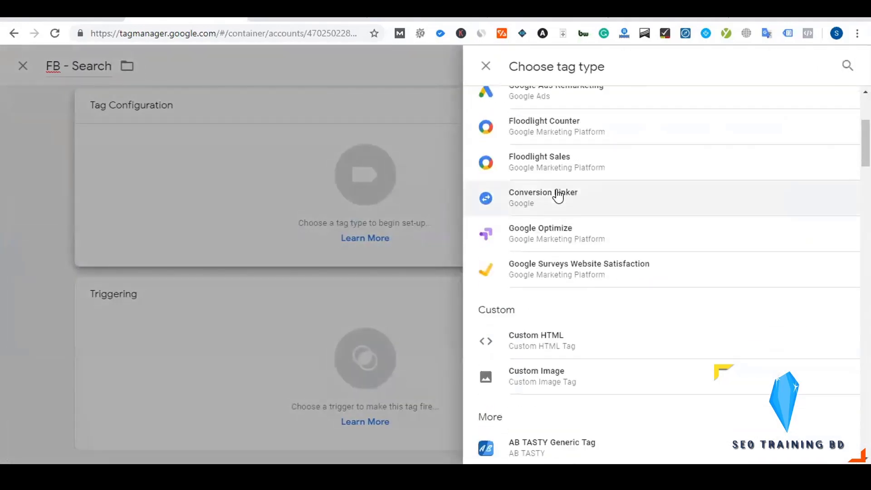
left_click(570, 337)
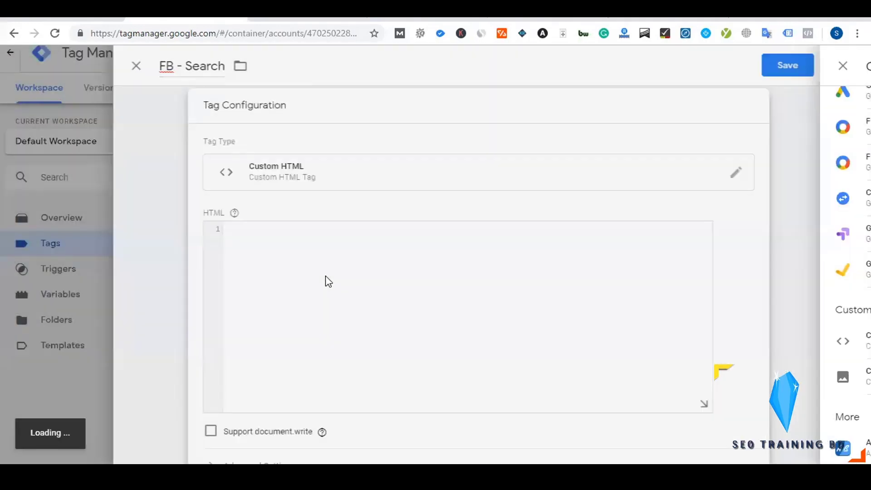
left_click(325, 277)
key("ctrl+v")
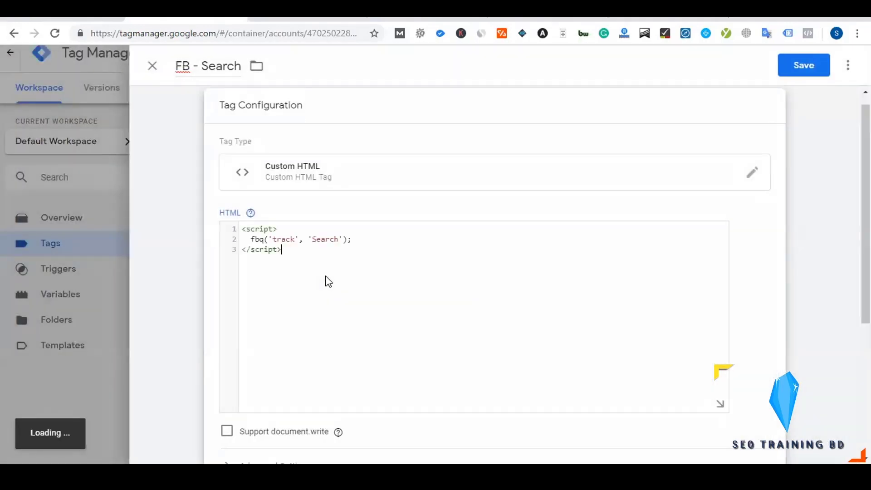
Start a new trigger for the FB - Search tag and name it "Search".
scroll(218, 320, "down", 3)
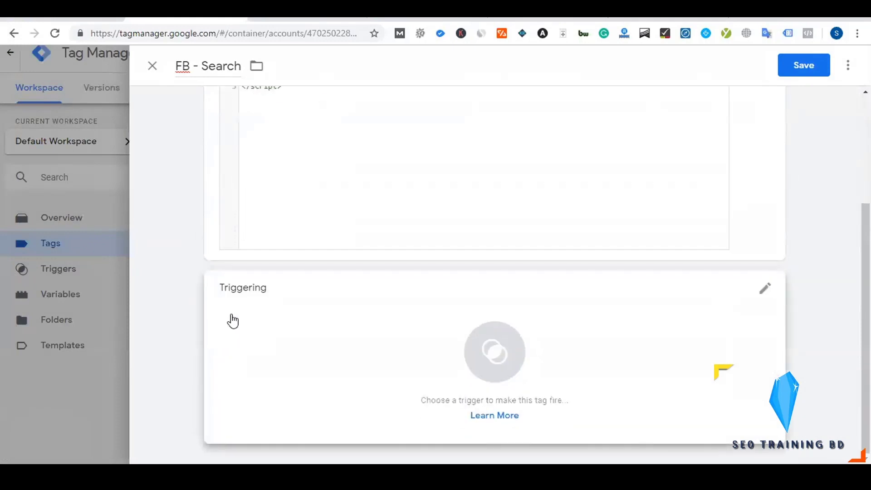
left_click(409, 354)
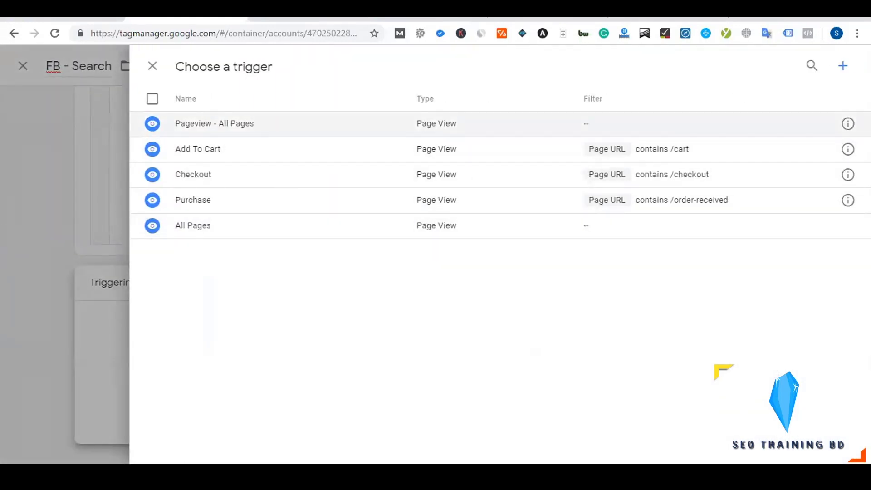
left_click(843, 69)
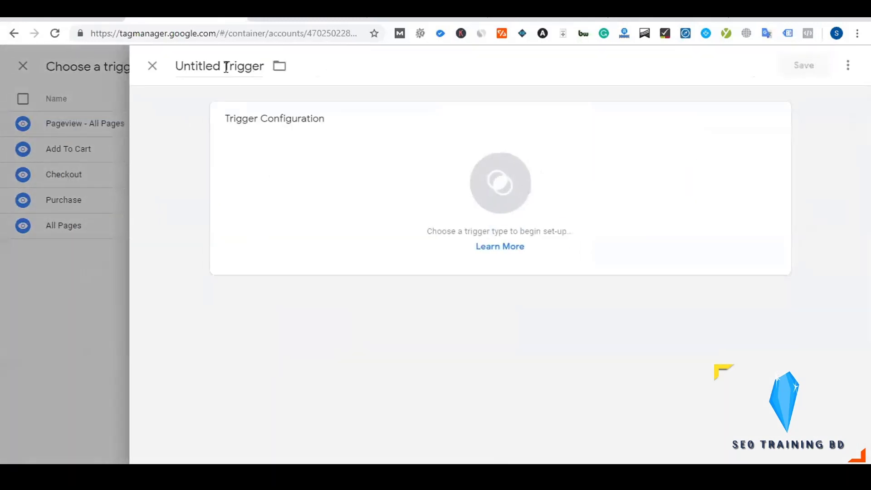
double_click(226, 67)
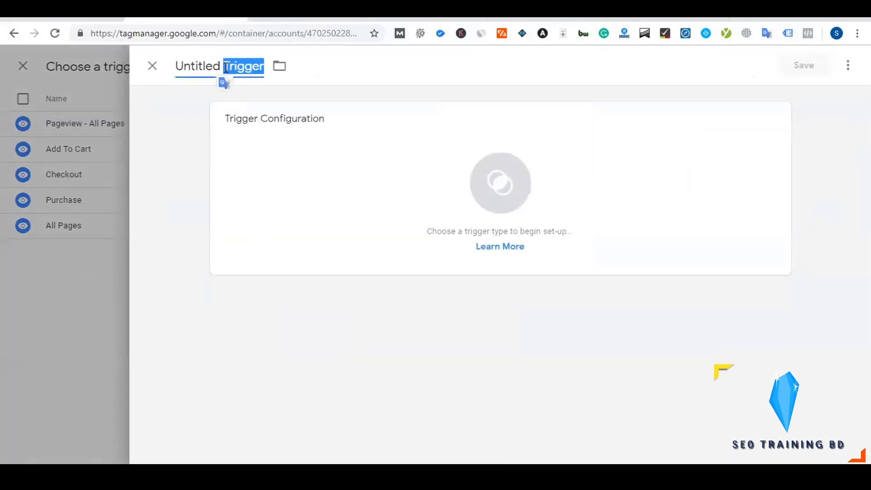
triple_click(226, 67)
type("Sear")
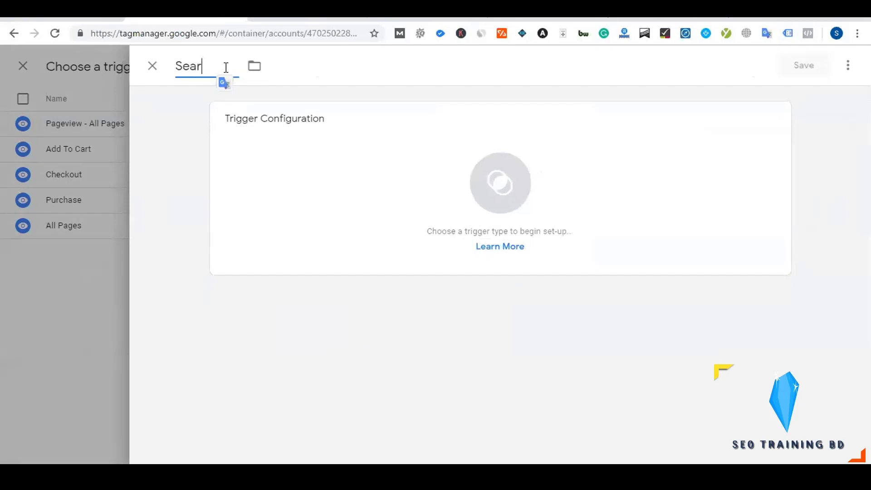
type("ch")
Set the Search trigger's type to Page View and make it fire on Some Page Views.
left_click(484, 198)
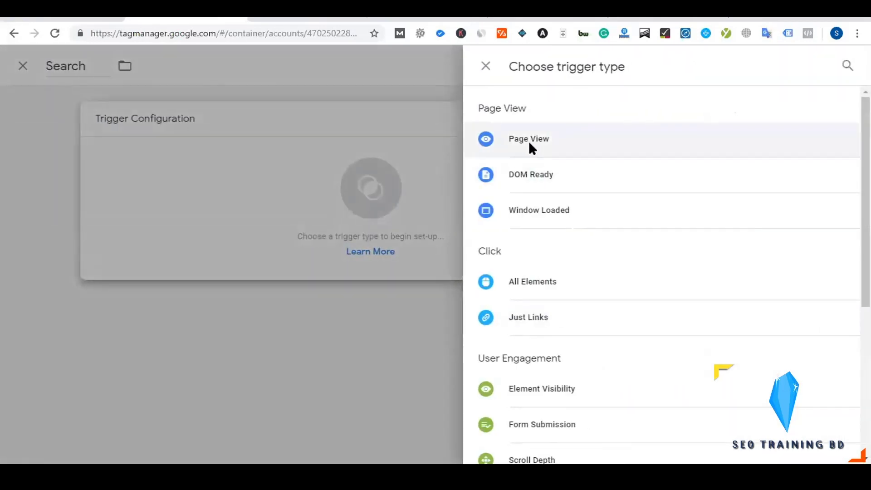
left_click(529, 140)
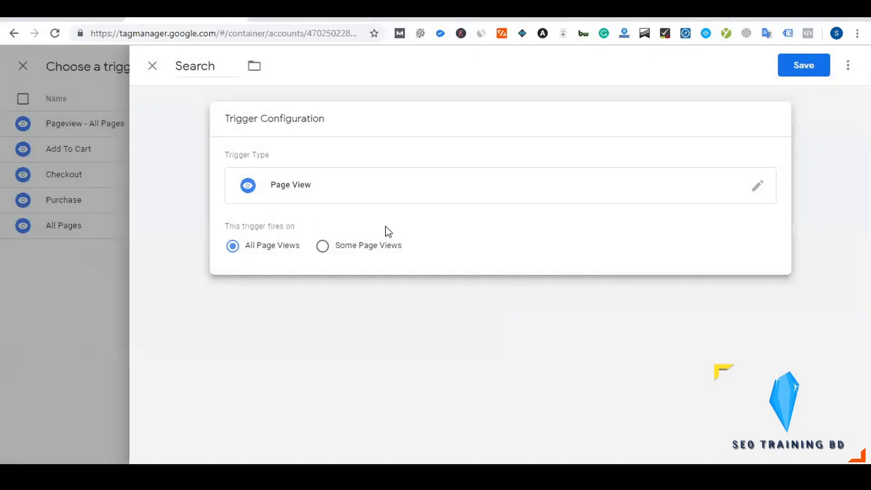
left_click(345, 254)
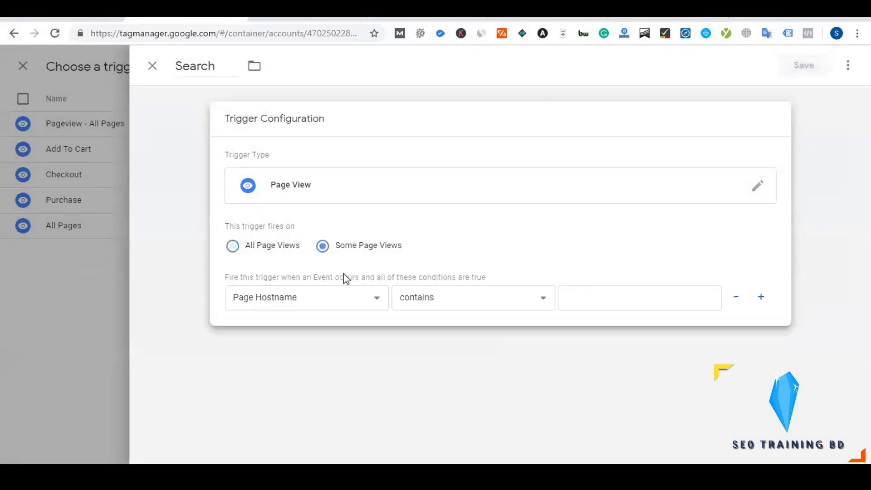
Set the trigger condition to Page URL contains "/?s", then save the trigger and the FB - Search tag.
left_click(321, 297)
left_click(284, 339)
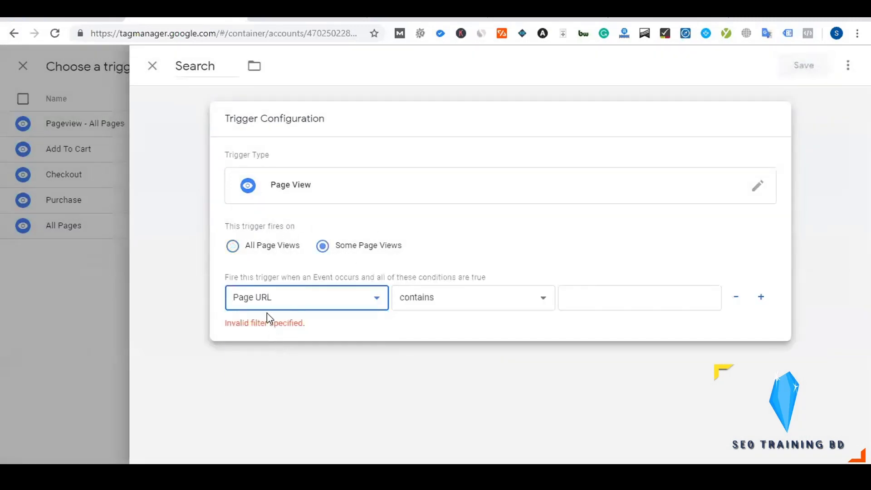
left_click(578, 303)
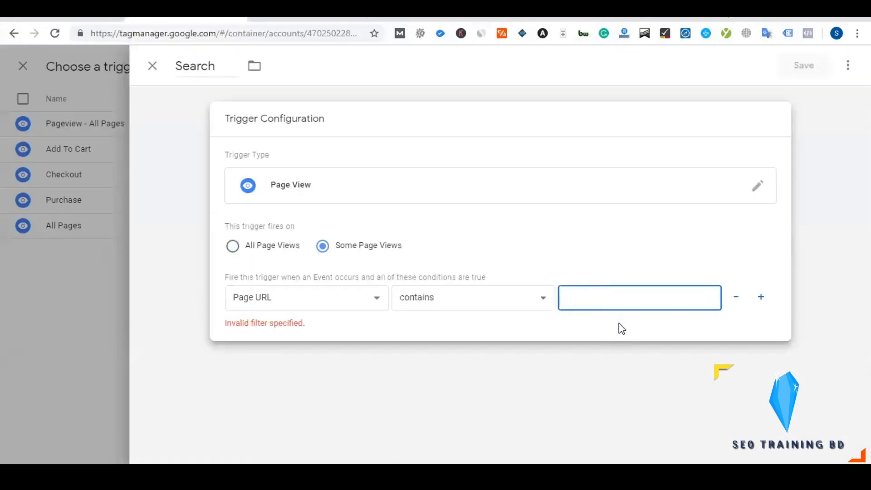
type("/?s")
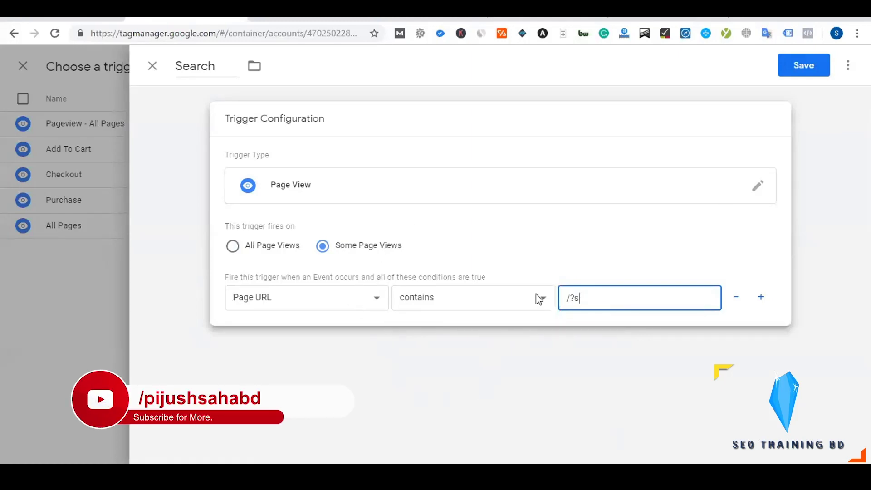
left_click(805, 67)
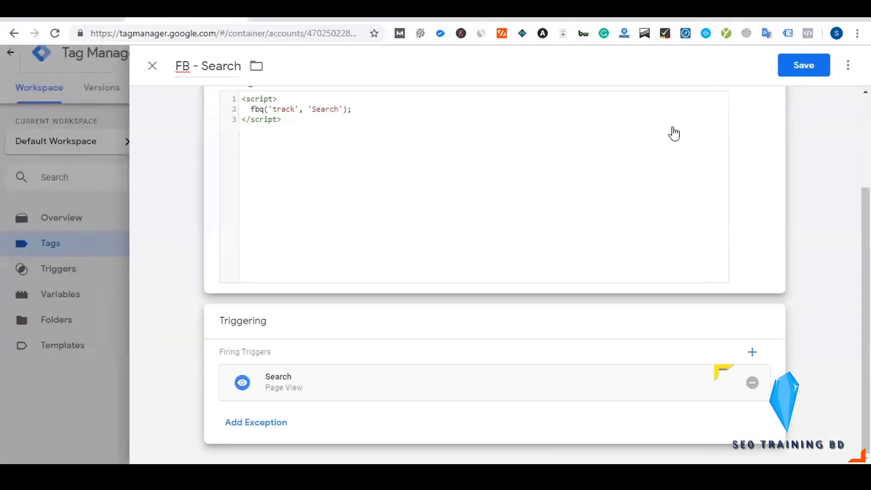
left_click(804, 67)
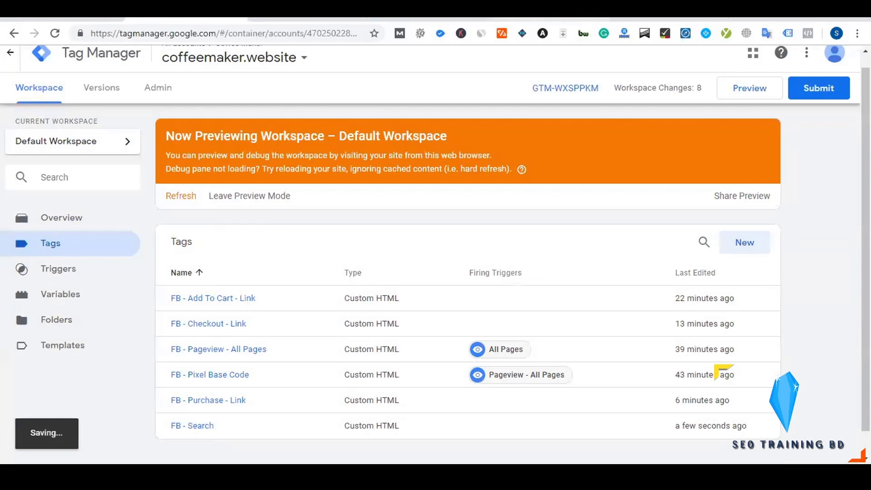
Reload the store's "coffee maker" search results page and check the fired tags and the Facebook Pixel Helper events.
left_click(535, 18)
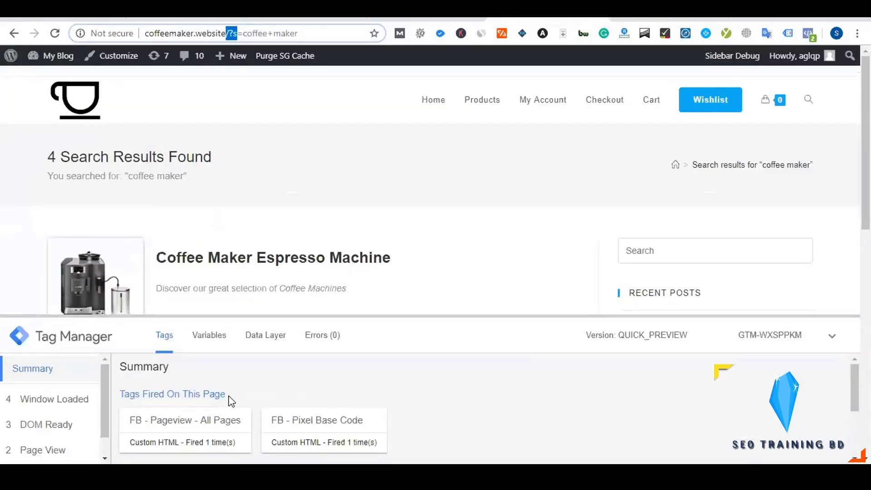
left_click(51, 34)
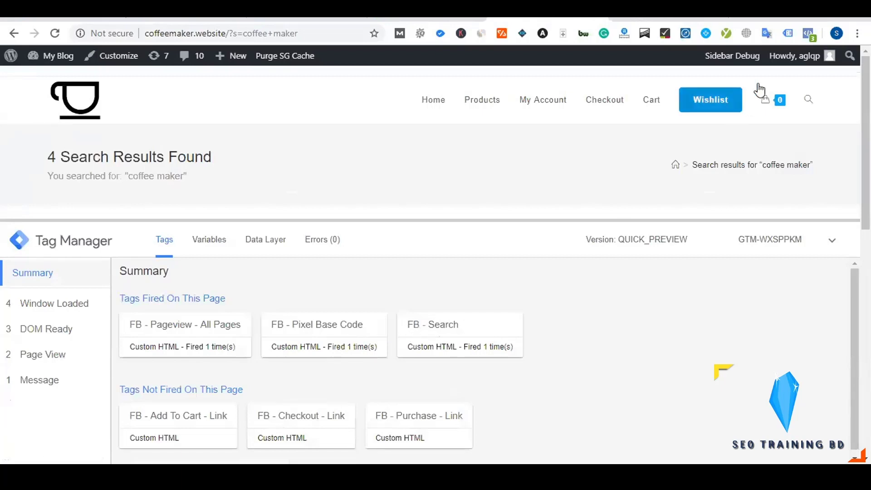
left_click(808, 33)
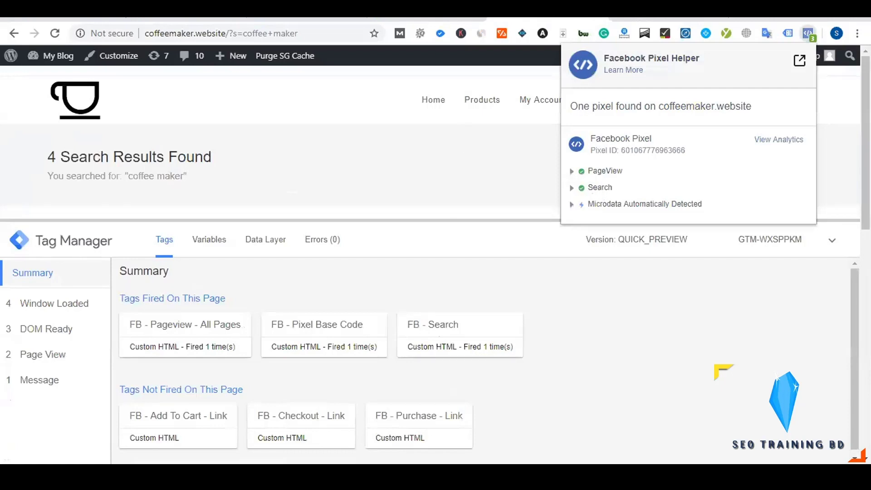
Reload the store's "coffee" search results page and check the Search event in Facebook Pixel Helper and the Tag Manager preview.
left_click(83, 33)
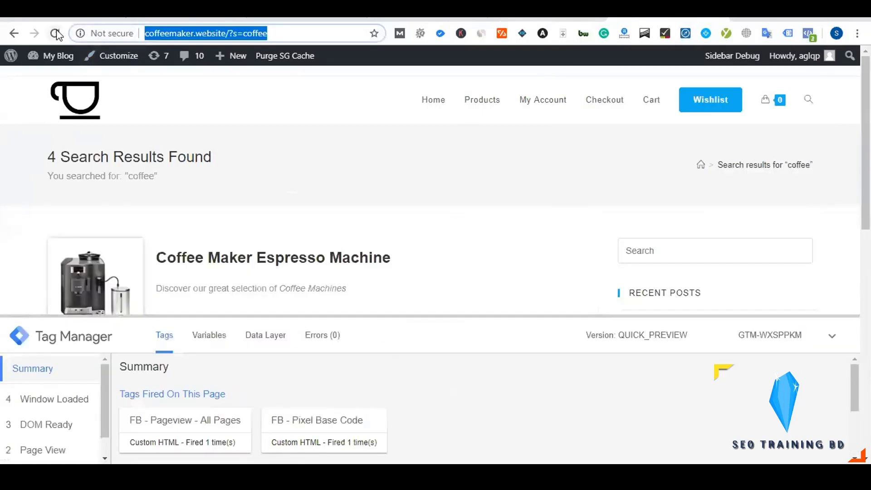
key("Return")
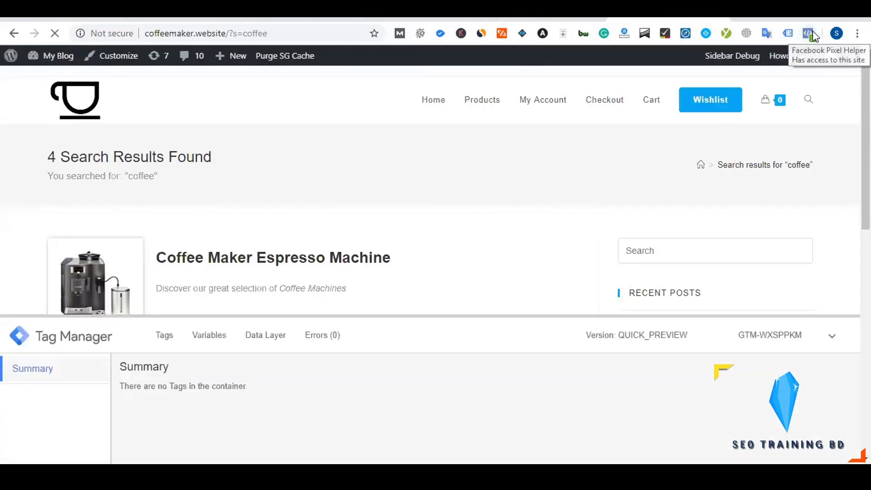
left_click(808, 33)
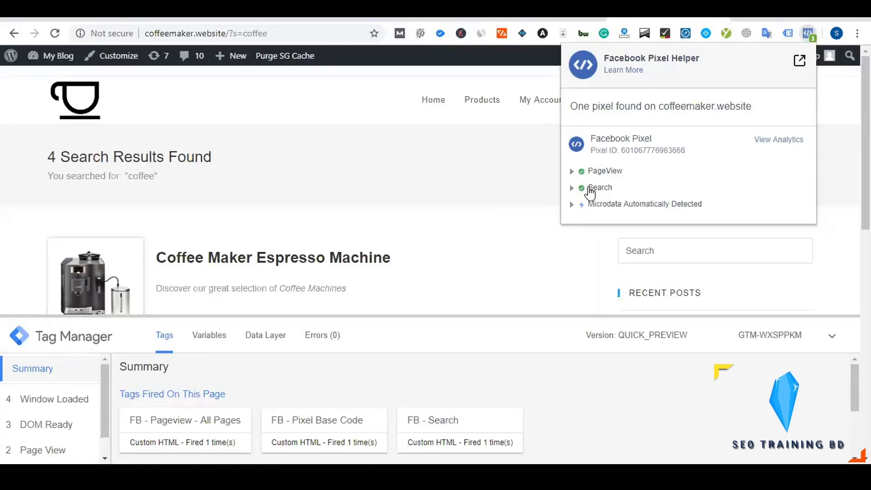
left_click(444, 426)
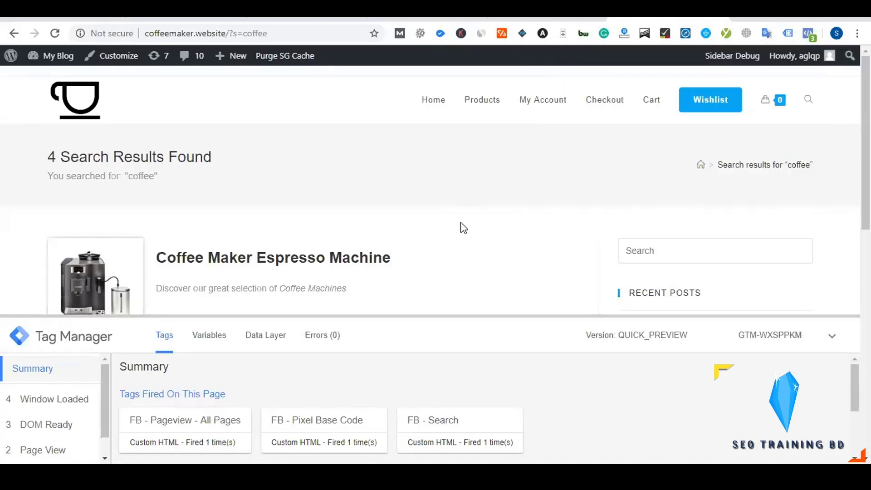
Look over the Search event code in Facebook Events Manager, then return to the store and open the Organic product category.
key("ctrl+Tab")
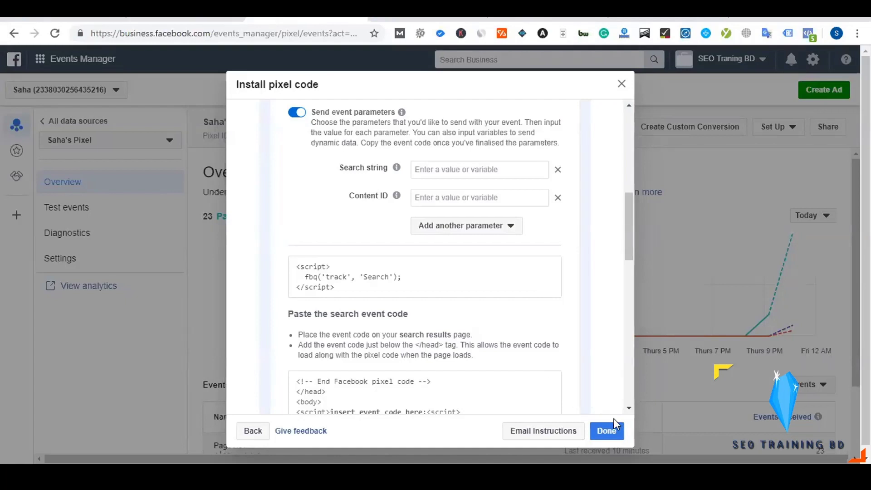
scroll(398, 297, "up", 3)
left_click(578, 19)
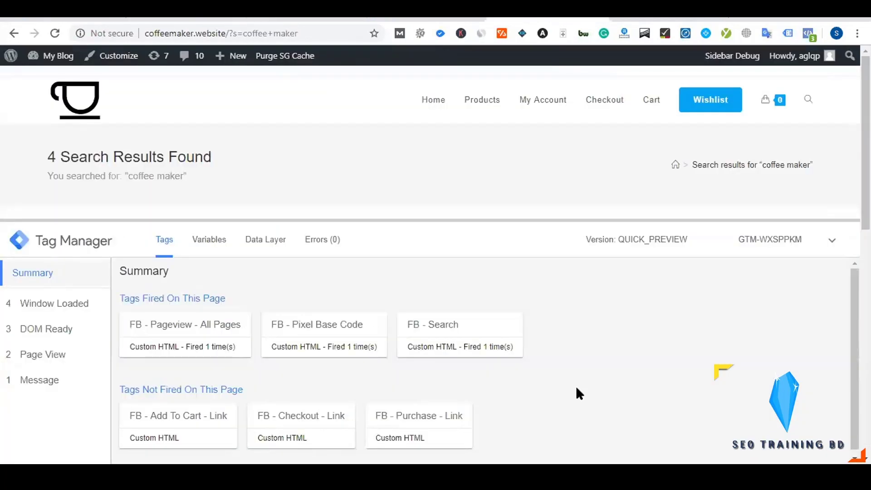
left_click(433, 100)
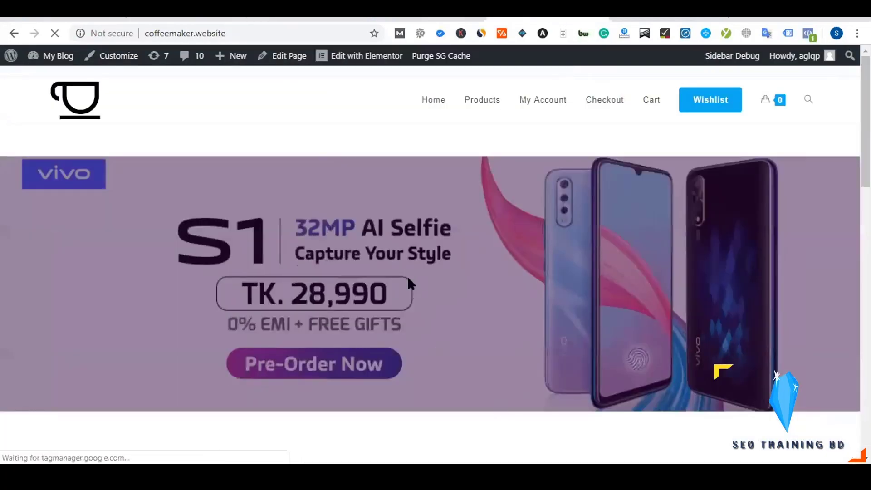
left_click(485, 103)
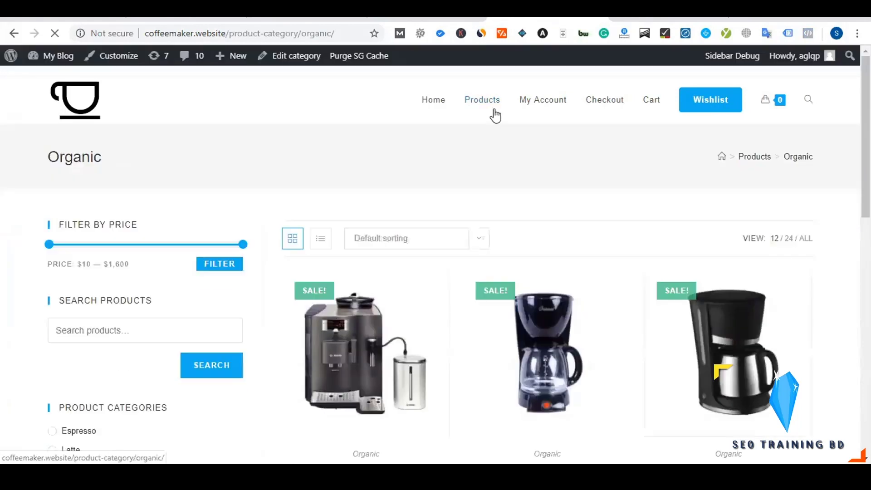
Add the Coffee Maker Espresso Machine to the wishlist and open the wishlist from the confirmation.
scroll(494, 114, "down", 3)
mouse_move(416, 157)
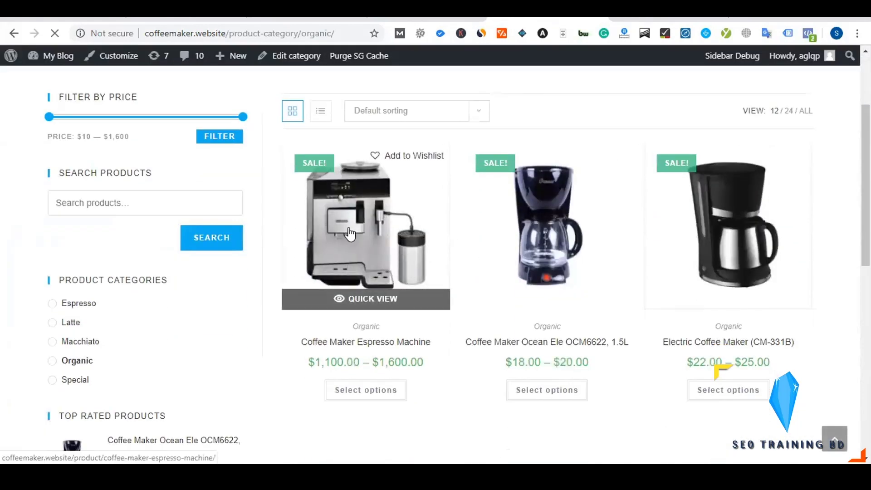
left_click(416, 157)
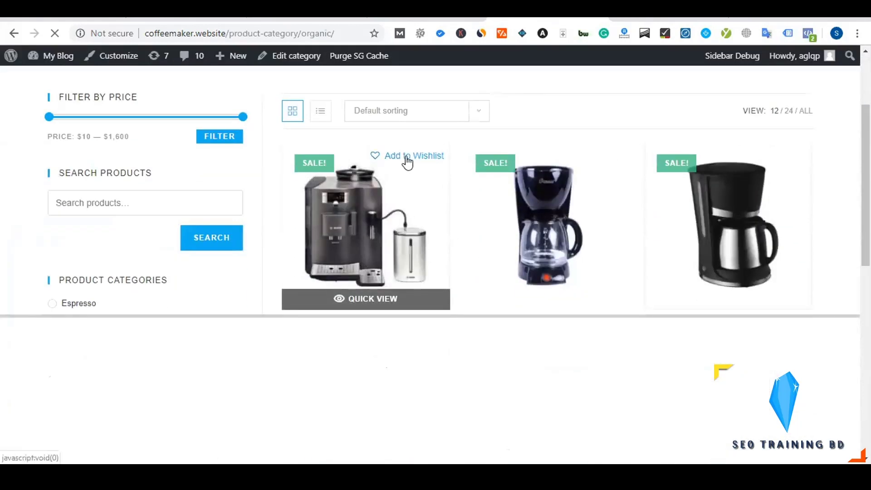
scroll(435, 231, "down", 1)
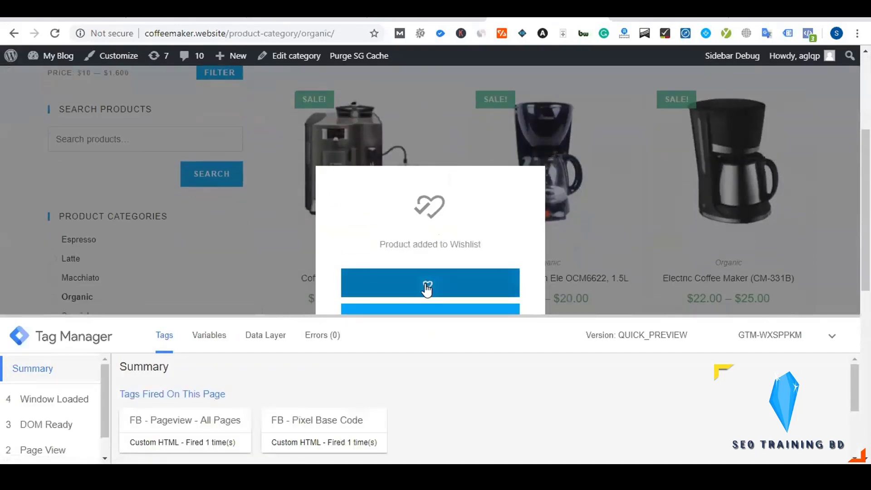
left_click(427, 288)
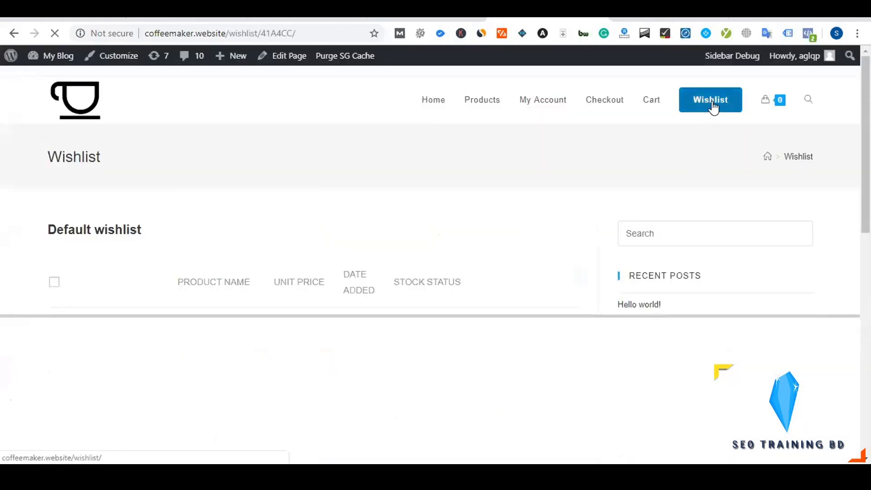
Compare the general Wishlist page with the wishlist opened after adding the product, checking their URLs and listed products.
left_click(713, 108)
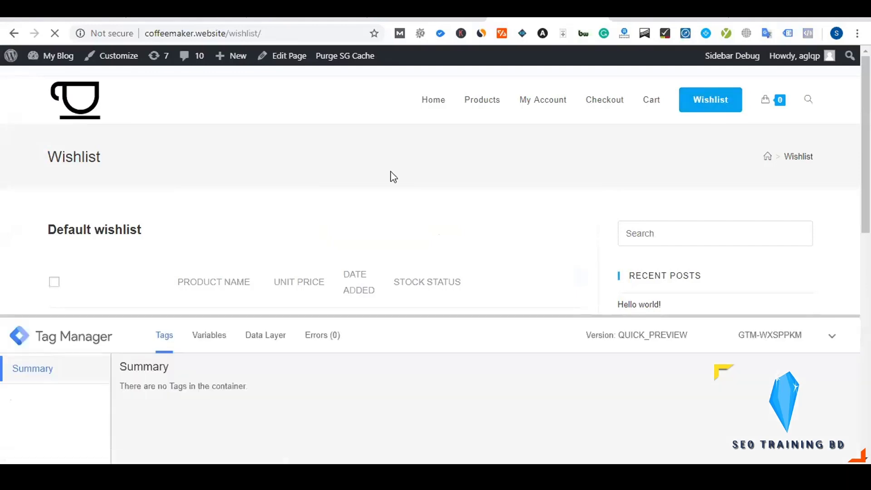
left_click(14, 33)
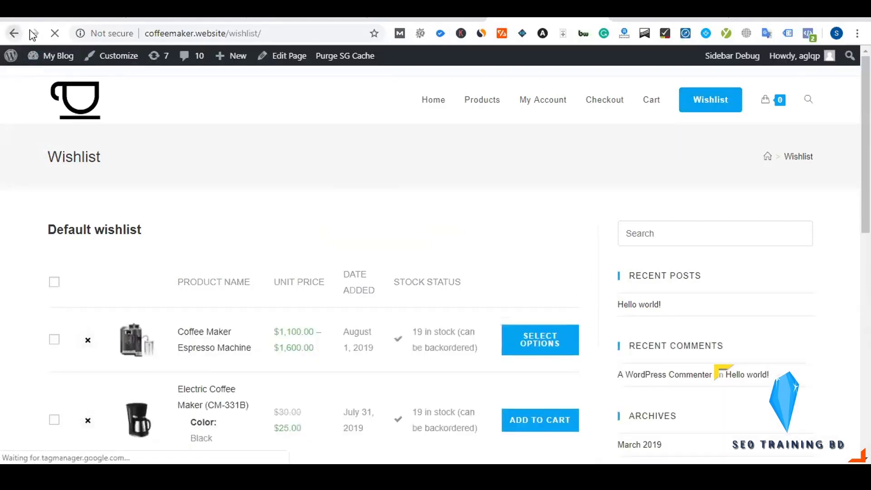
scroll(409, 269, "down", 2)
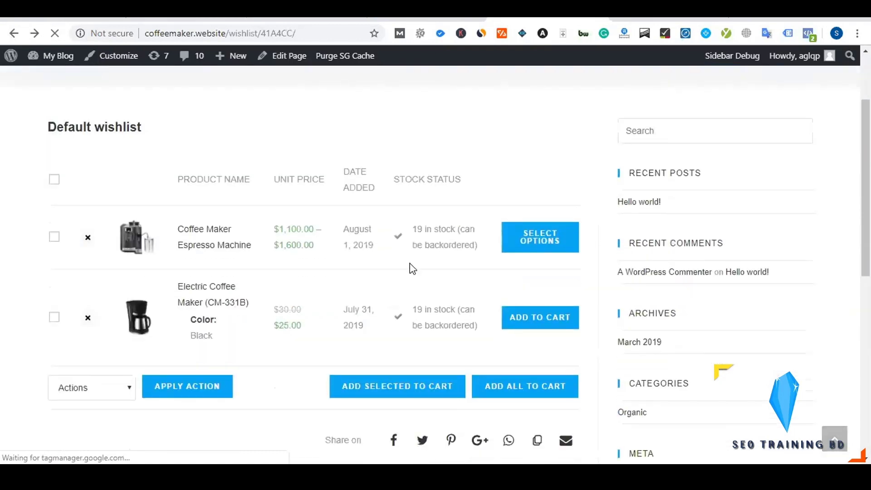
scroll(297, 270, "up", 2)
scroll(308, 274, "down", 3)
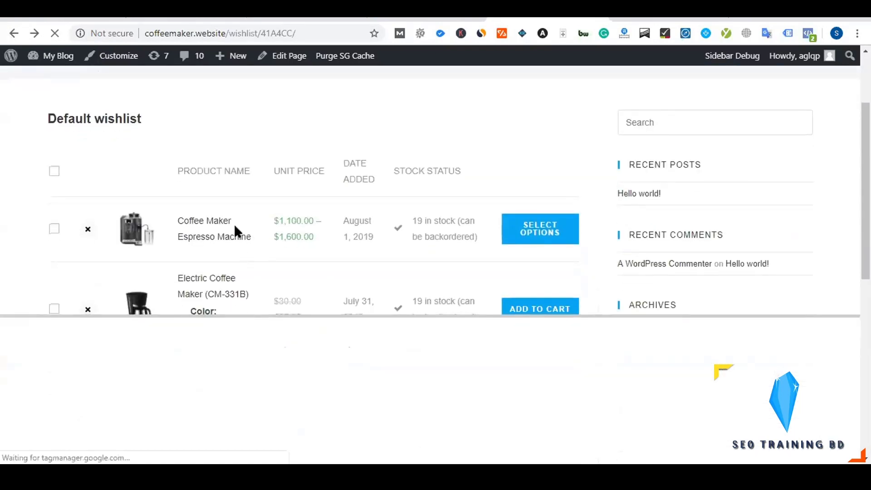
scroll(321, 214, "up", 3)
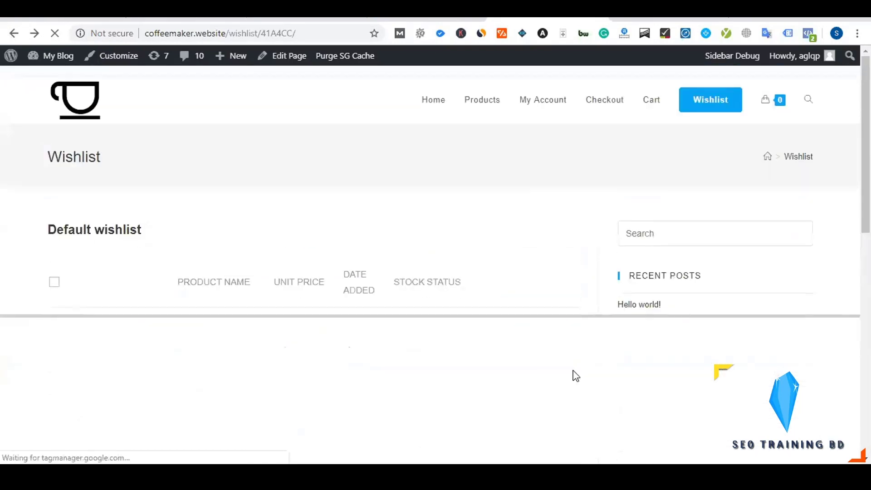
Switch to Facebook Events Manager and copy the AddToWishlist event code from the pixel's standard event list.
left_click(218, 33)
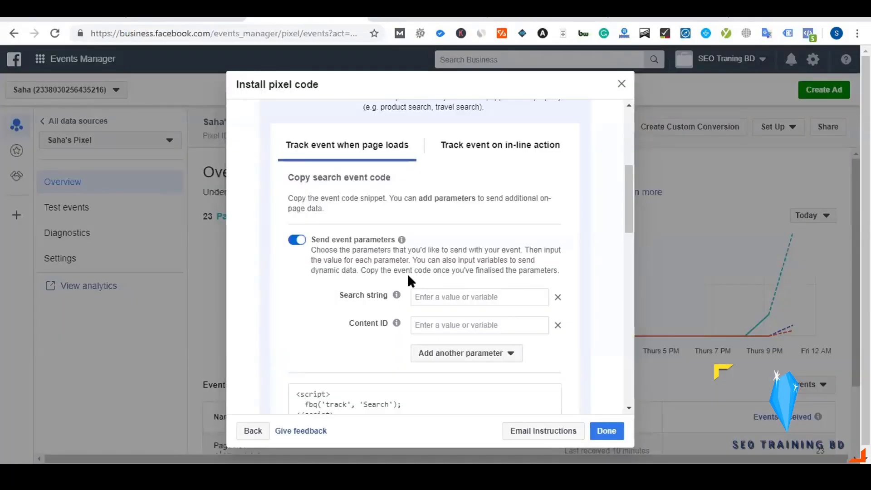
scroll(408, 274, "up", 1)
scroll(408, 273, "up", 3)
left_click(379, 231)
scroll(379, 245, "down", 2)
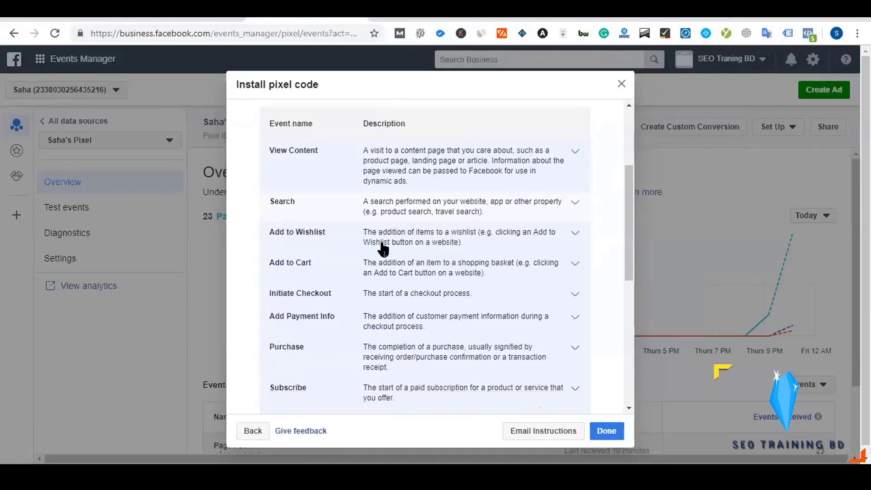
scroll(361, 232, "up", 1)
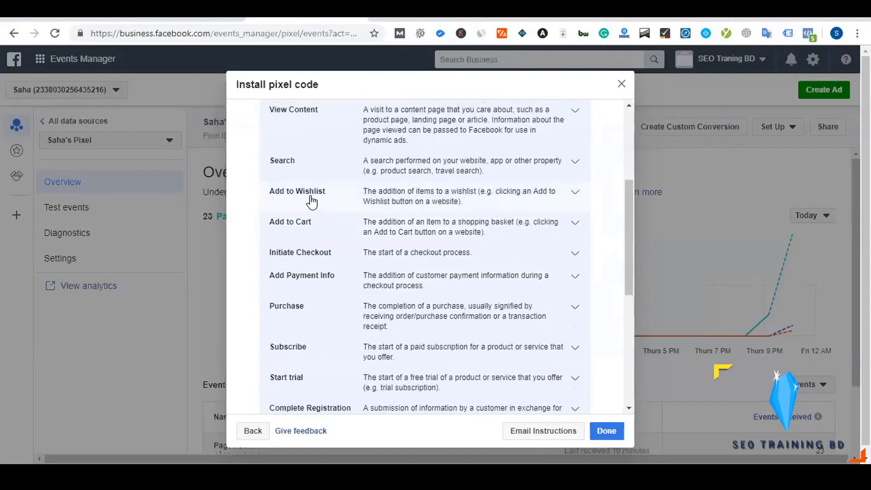
left_click(340, 200)
scroll(377, 240, "down", 5)
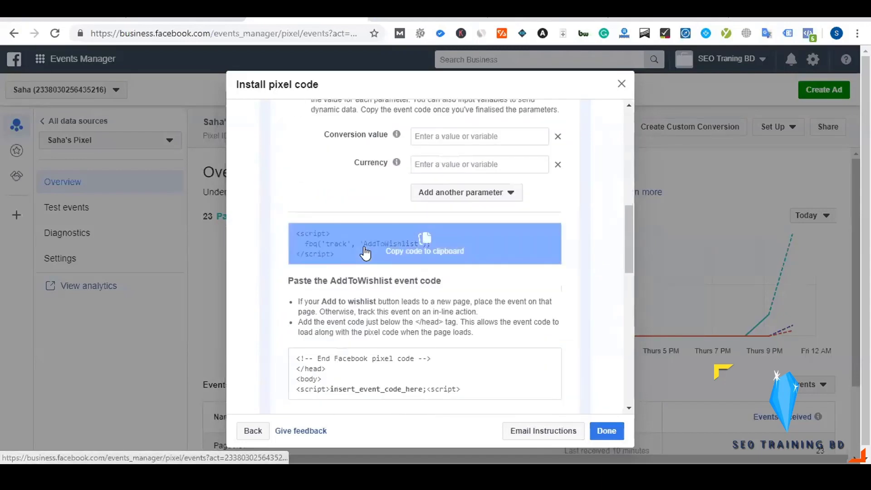
left_click(376, 244)
Start a new tag in Google Tag Manager and name it "FB - Wishlist".
left_click(186, 20)
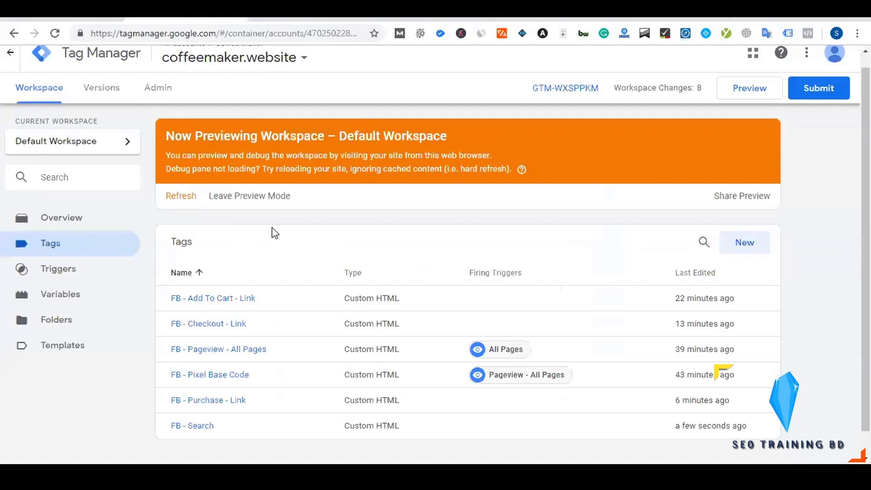
left_click(744, 241)
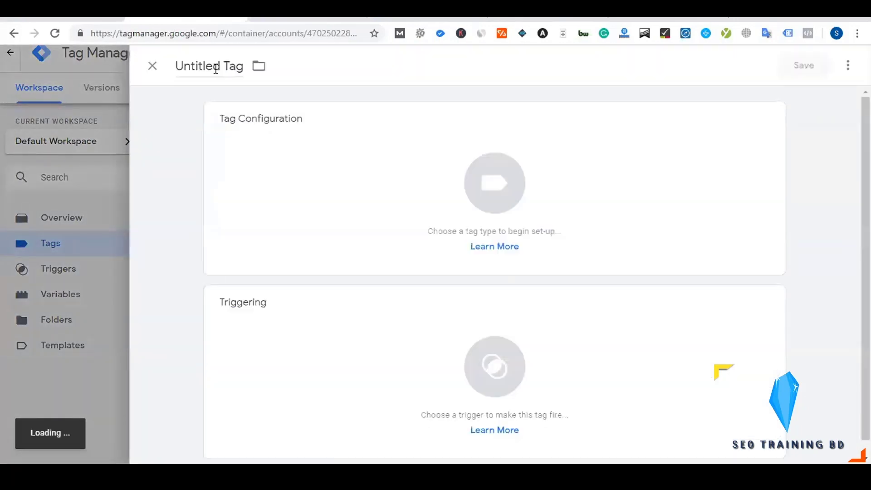
triple_click(215, 68)
type("FB ")
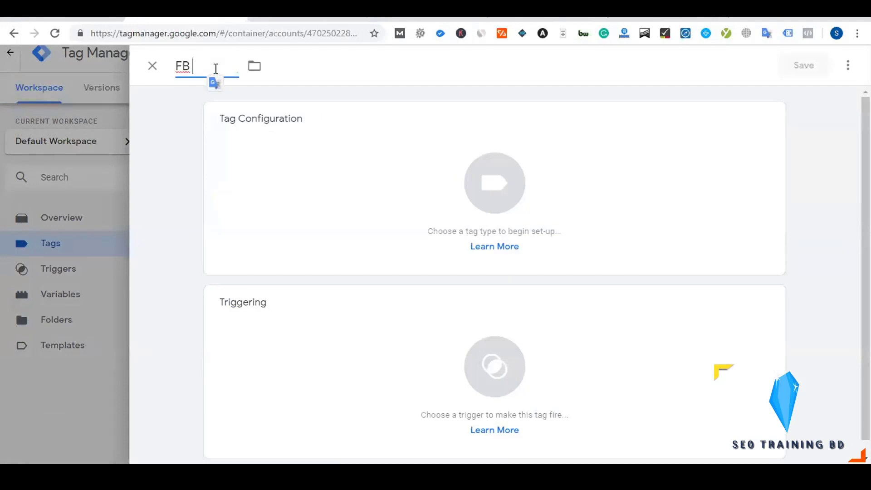
type("- Wishlist")
Make the tag a Custom HTML tag and paste the copied AddToWishlist event code into it.
left_click(447, 219)
scroll(521, 220, "down", 5)
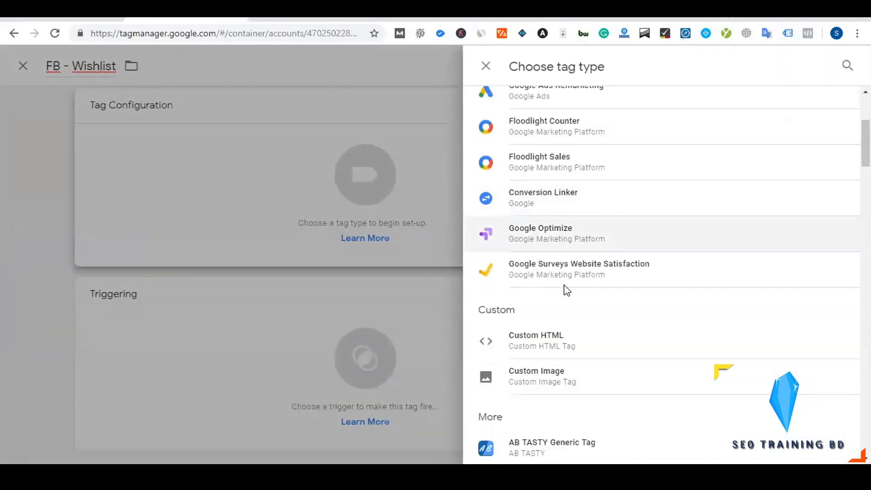
left_click(569, 341)
left_click(344, 287)
key("ctrl+v")
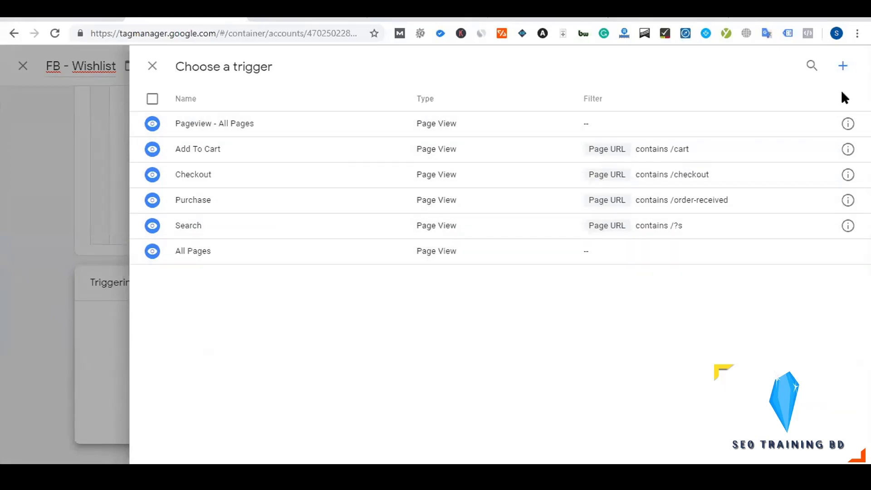
Create a new trigger for the tag named "Wishlist" with the Page View type.
left_click(844, 68)
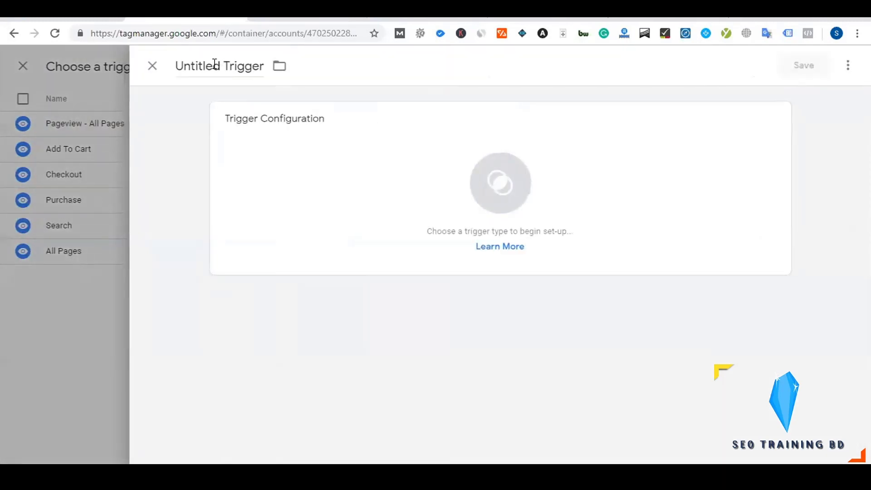
double_click(214, 64)
triple_click(215, 63)
type("Wishlist")
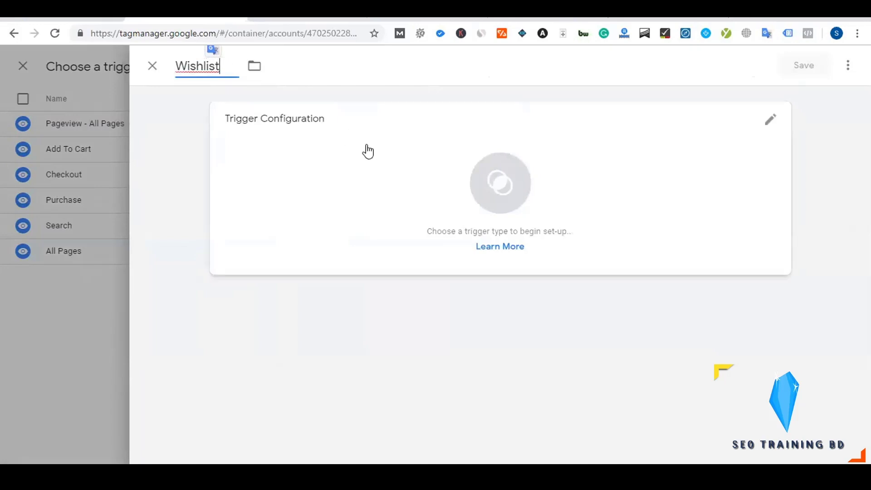
left_click(500, 203)
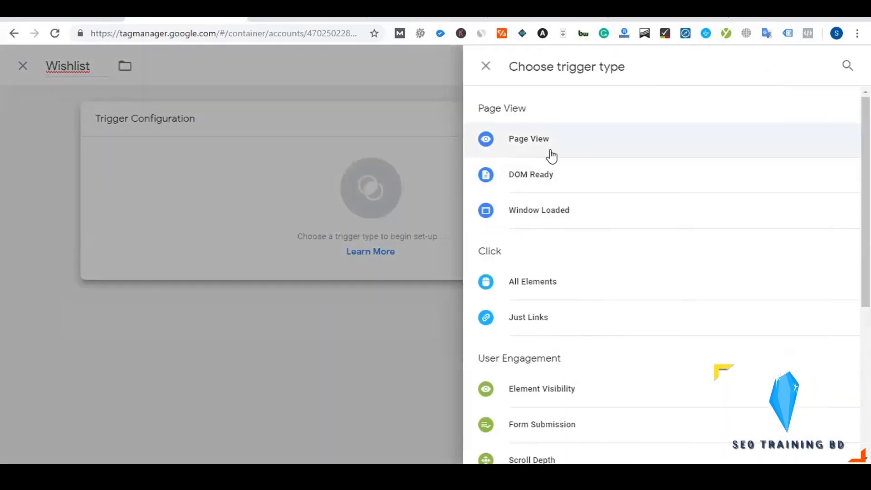
left_click(548, 150)
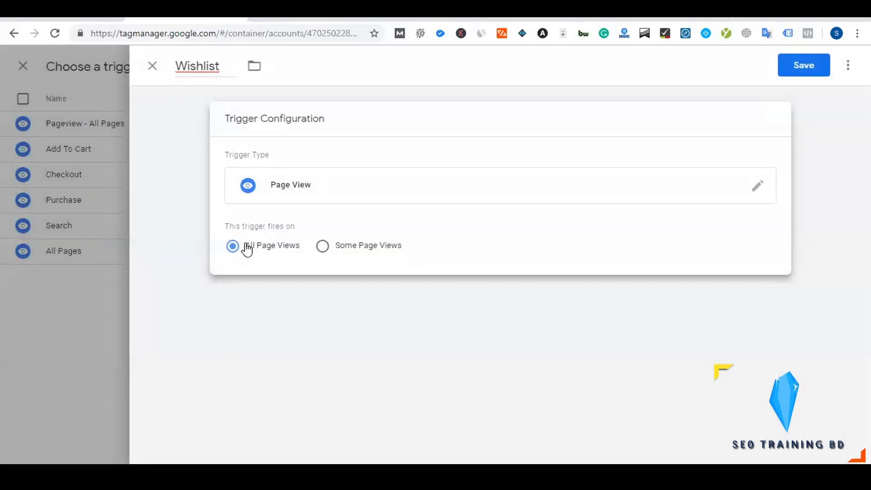
Fire the trigger only on some page views where Page URL contains "/wishlist", and save both the trigger and the tag.
left_click(345, 251)
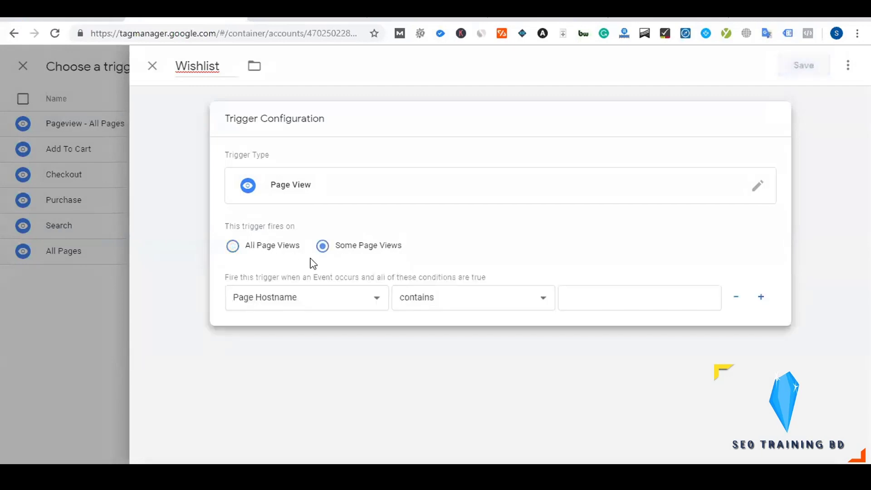
left_click(312, 294)
left_click(279, 342)
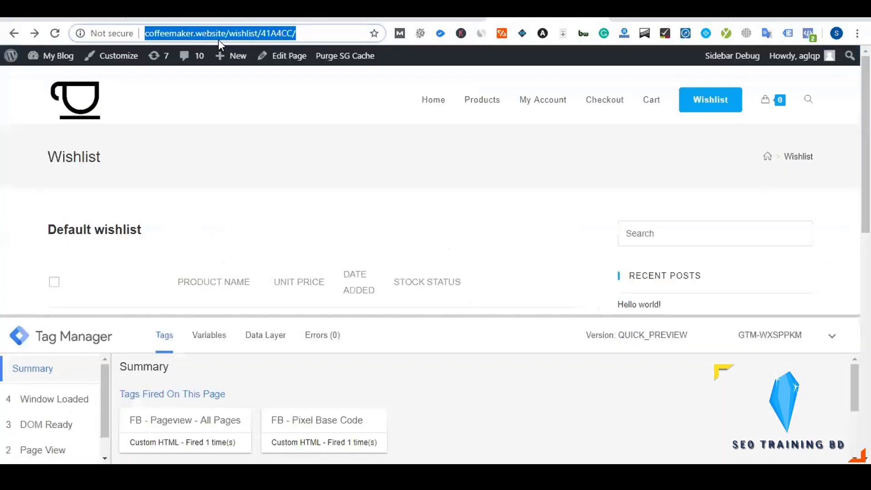
left_click(226, 33)
left_click_drag(242, 31, 259, 32)
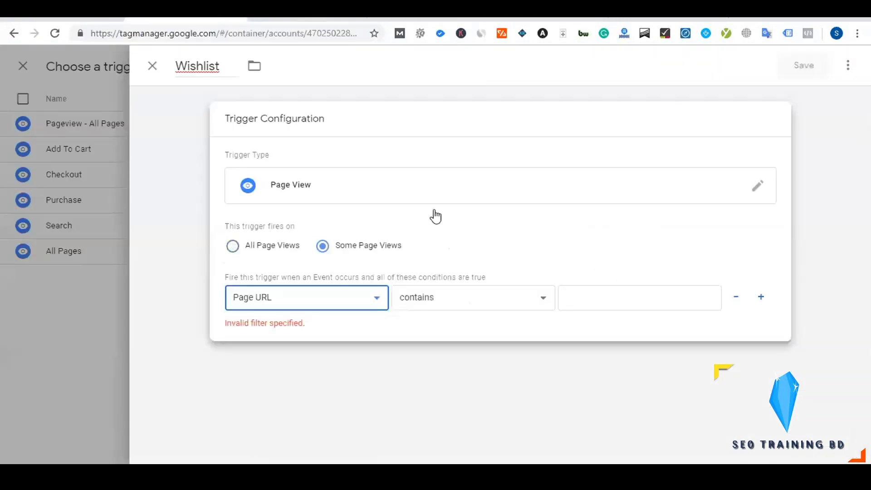
left_click(594, 297)
key("ctrl+v")
left_click(809, 69)
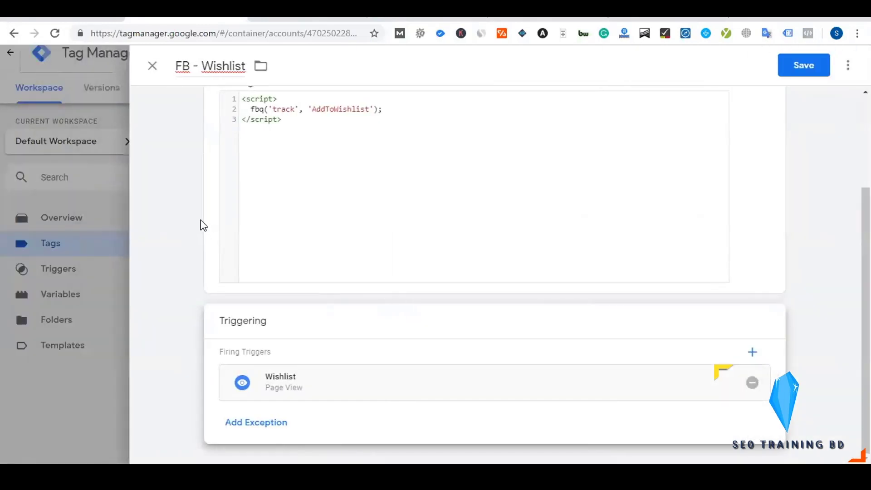
scroll(202, 225, "up", 3)
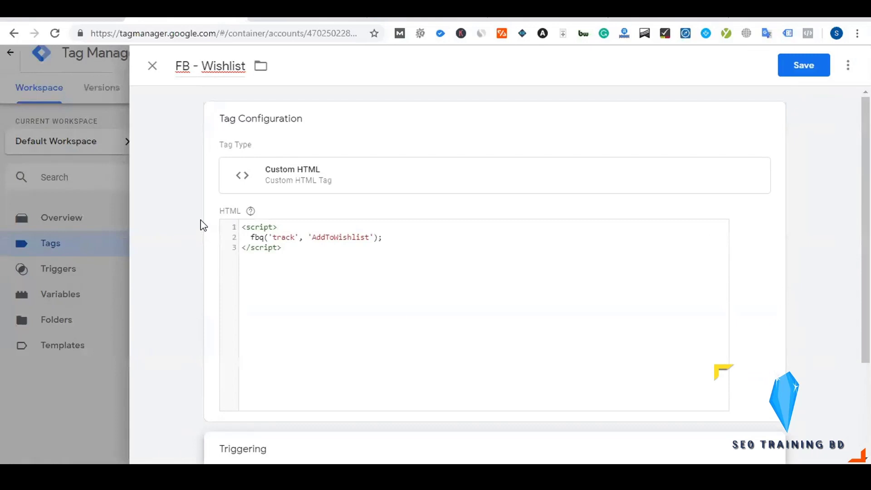
left_click(808, 68)
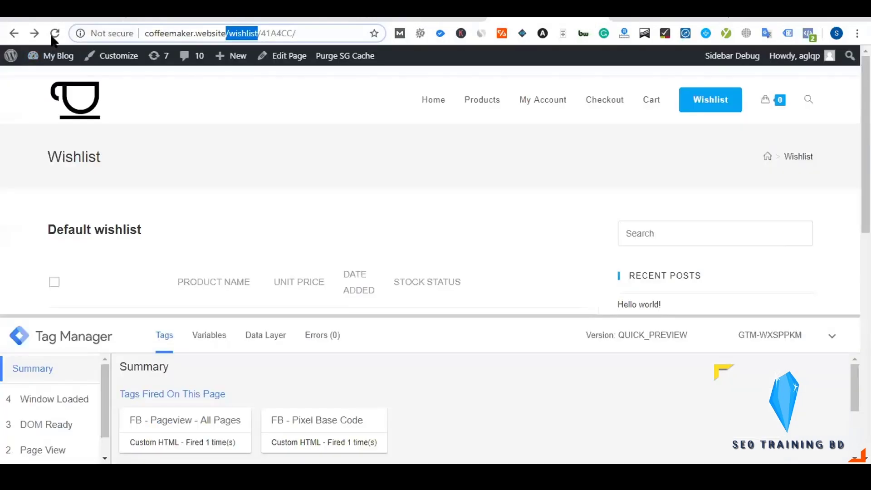
Reload the store's wishlist page and check the FB - Wishlist tag in the Tag Manager preview and Facebook Pixel Helper.
left_click(54, 34)
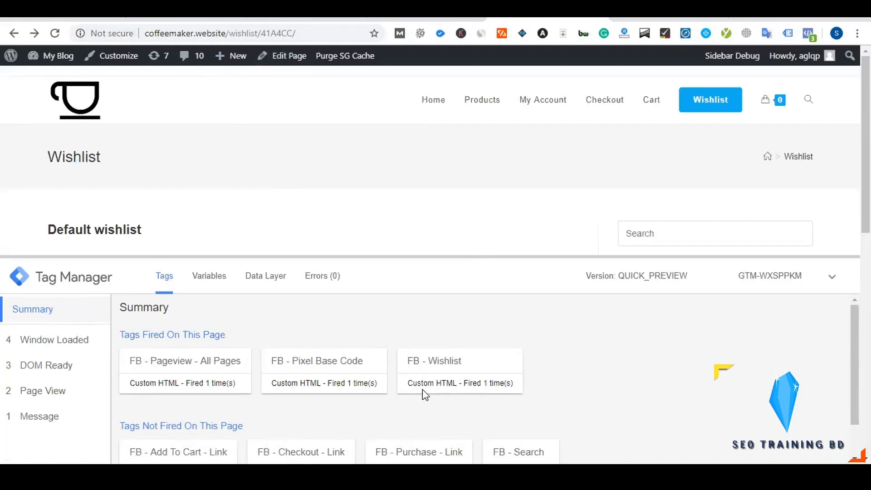
left_click(805, 36)
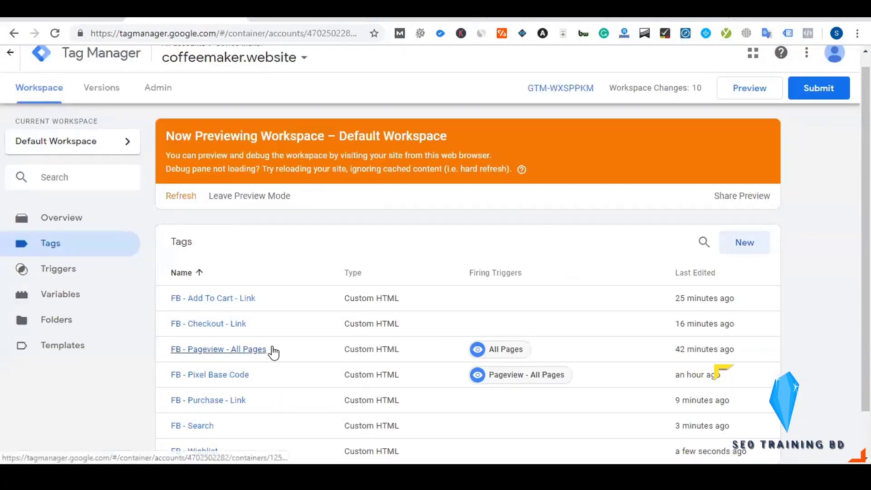
Publish the Tag Manager workspace changes as a version named "FB - Pixel Event's Installed".
scroll(787, 149, "up", 1)
left_click(817, 103)
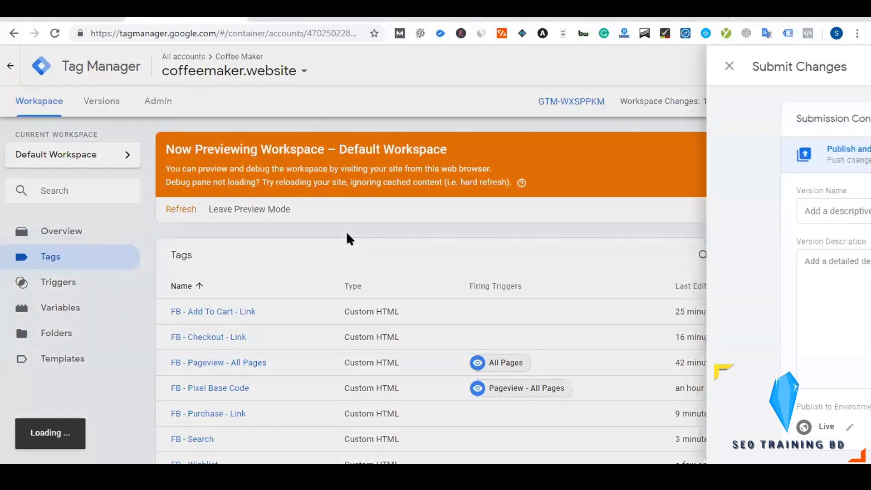
type("FB ")
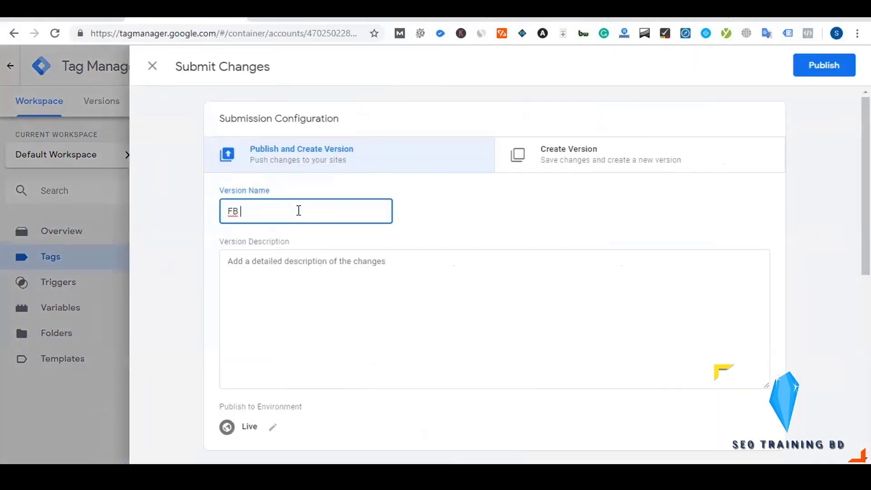
type("- Pexi")
type("ixel Event's Installed")
left_click(837, 76)
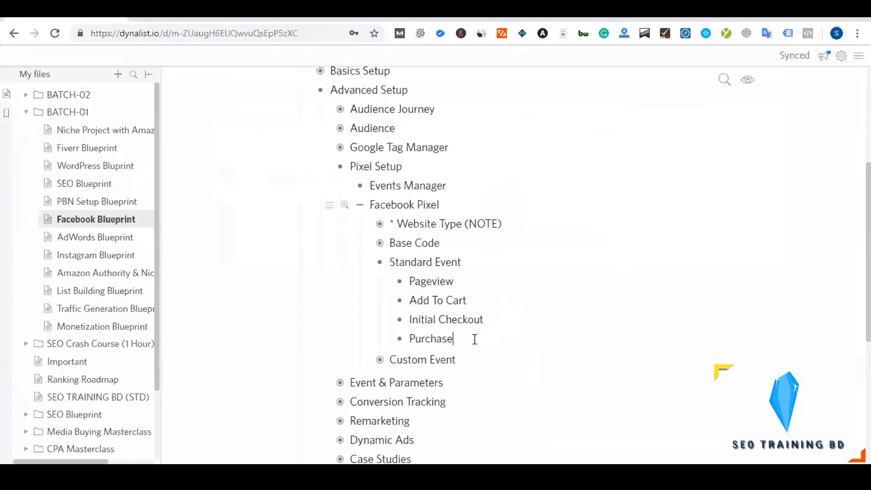
Add "Search" and "AddWishList" below Purchase under Standard Event in the Facebook Blueprint outline in Dynalist.
key("Return")
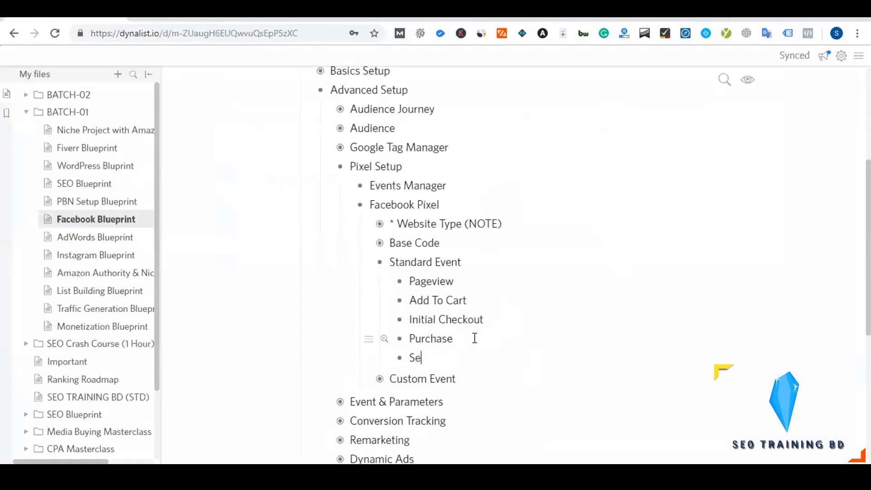
key("Return")
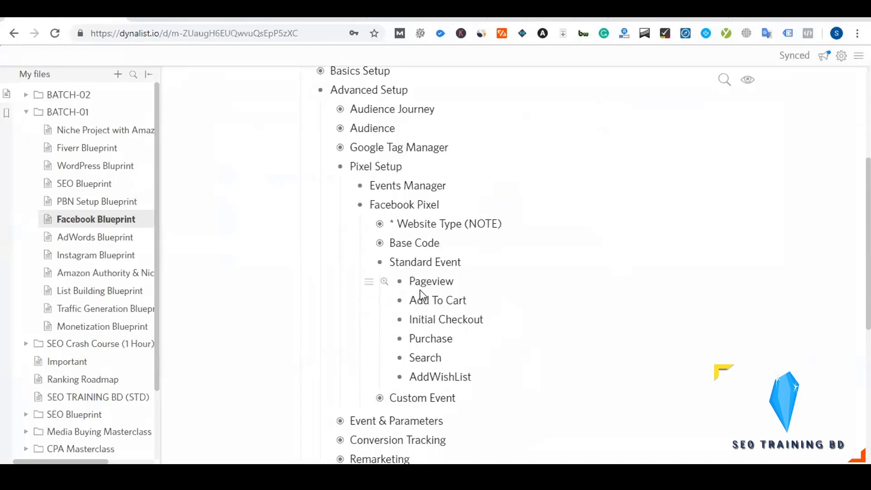
Go through the Standard Event list in the outline, from Pageview down to AddWishList.
scroll(418, 286, "down", 1)
left_click_drag(410, 218, 477, 218)
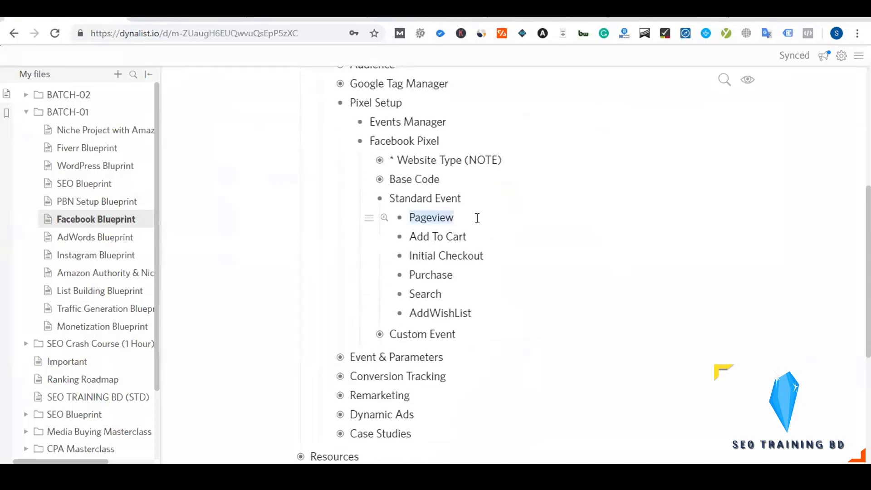
left_click(440, 246)
left_click_drag(410, 236, 484, 237)
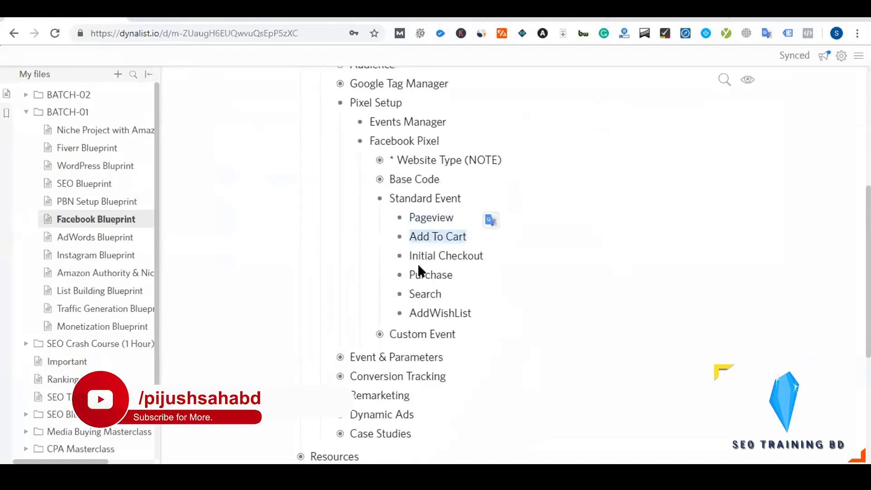
left_click_drag(410, 255, 524, 255)
double_click(445, 276)
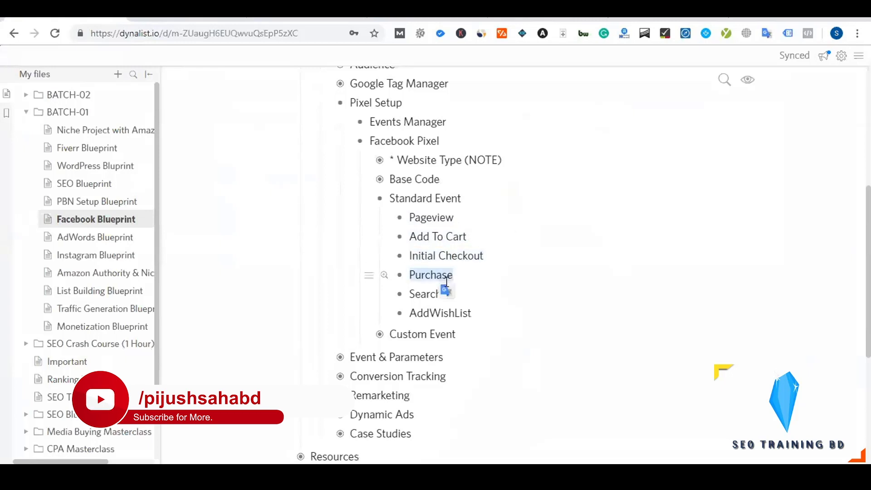
double_click(431, 295)
double_click(444, 313)
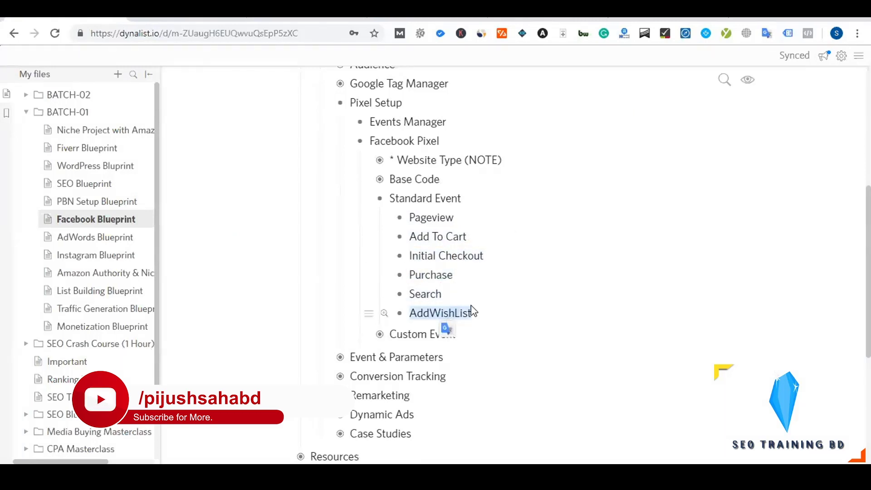
left_click(473, 301)
scroll(472, 298, "up", 1)
scroll(472, 298, "up", 5)
left_click(409, 9)
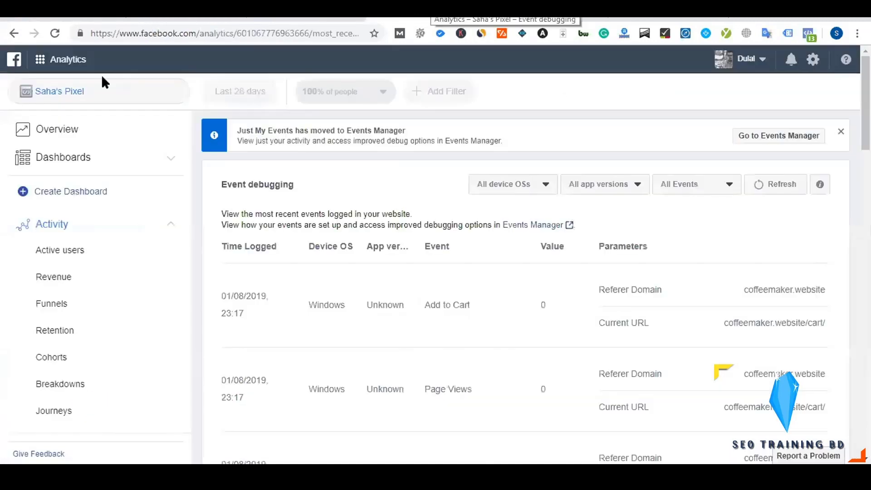
left_click(54, 34)
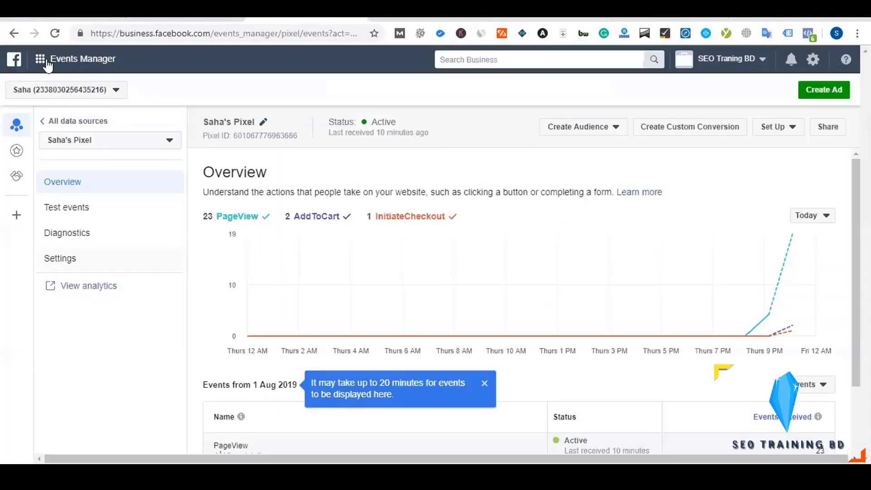
left_click(51, 35)
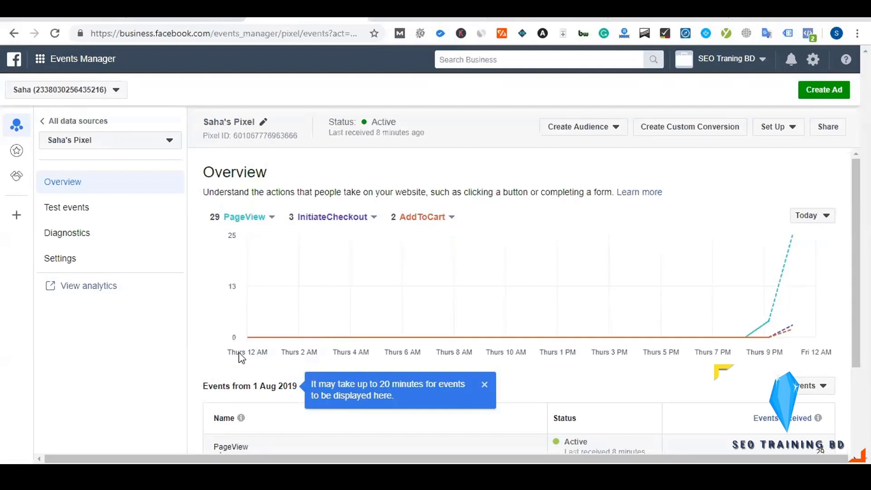
scroll(241, 355, "down", 3)
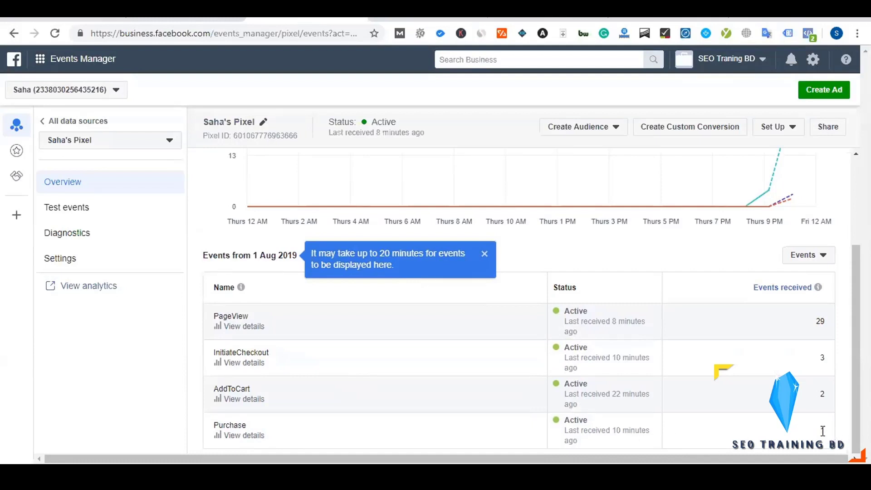
left_click(221, 389)
scroll(450, 314, "up", 3)
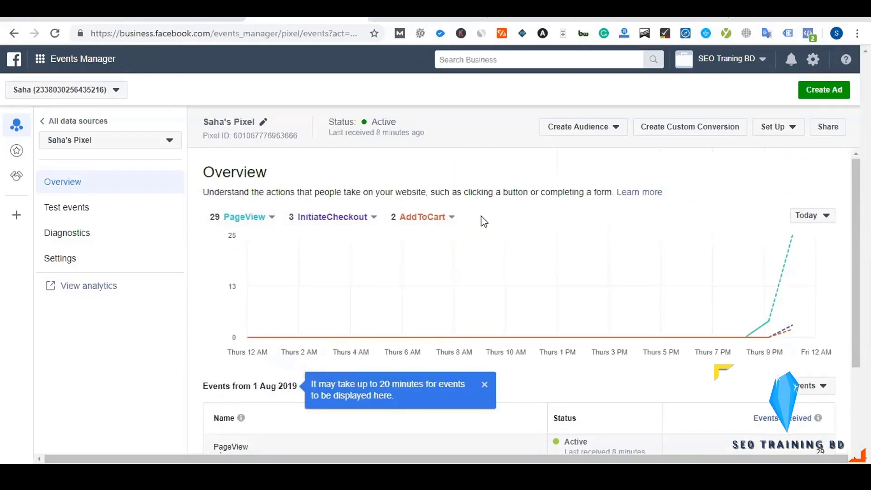
Revisit the Standard Event list in the Dynalist outline and look at the Create Audience options in Events Manager.
left_click(100, 20)
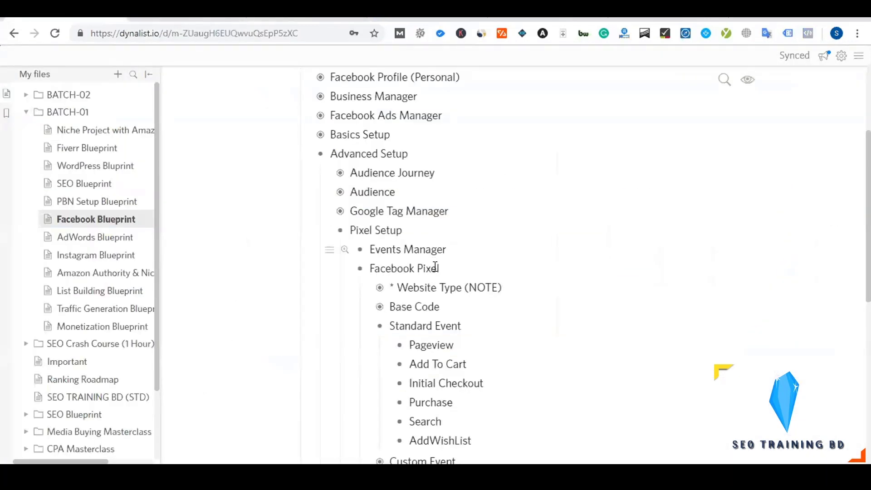
scroll(437, 266, "down", 2)
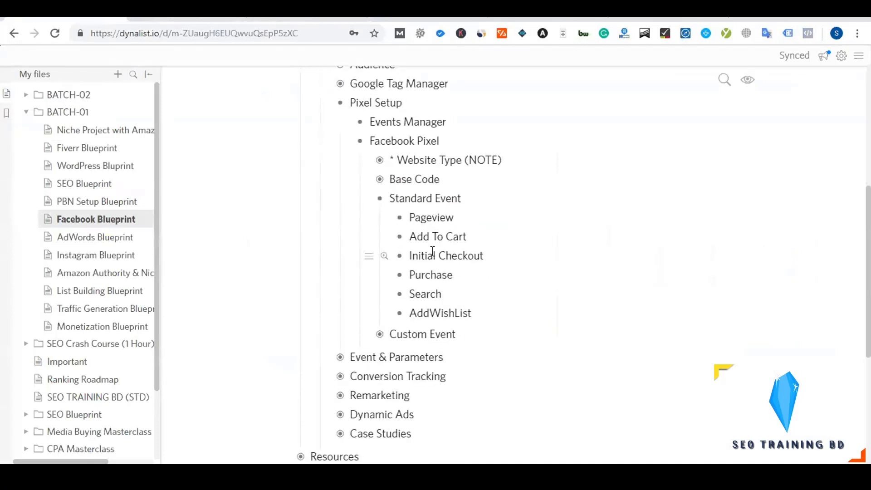
left_click(305, 19)
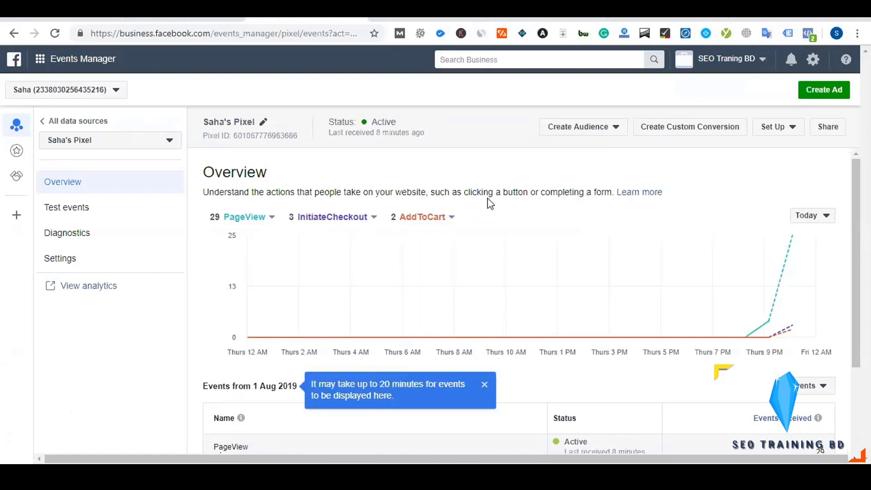
left_click(613, 127)
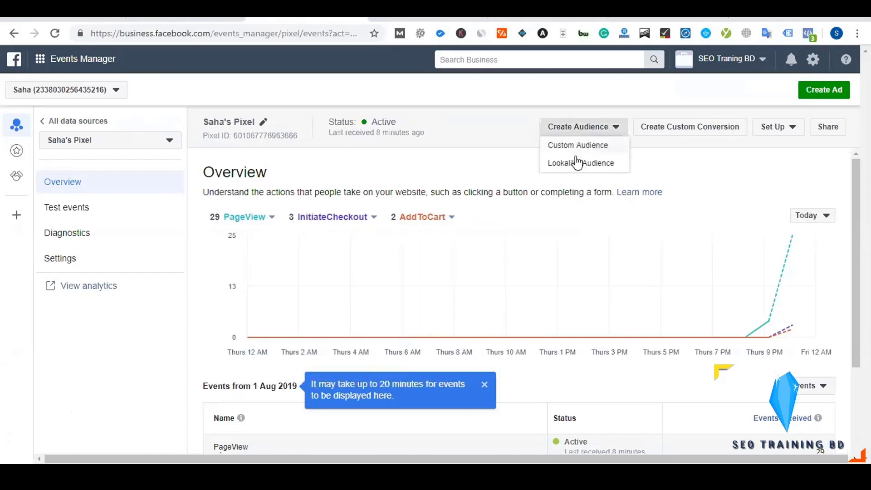
left_click(474, 178)
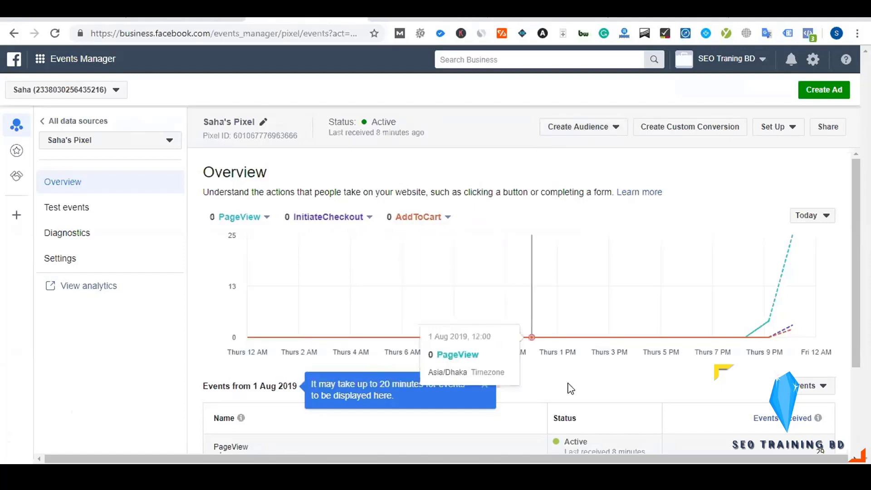